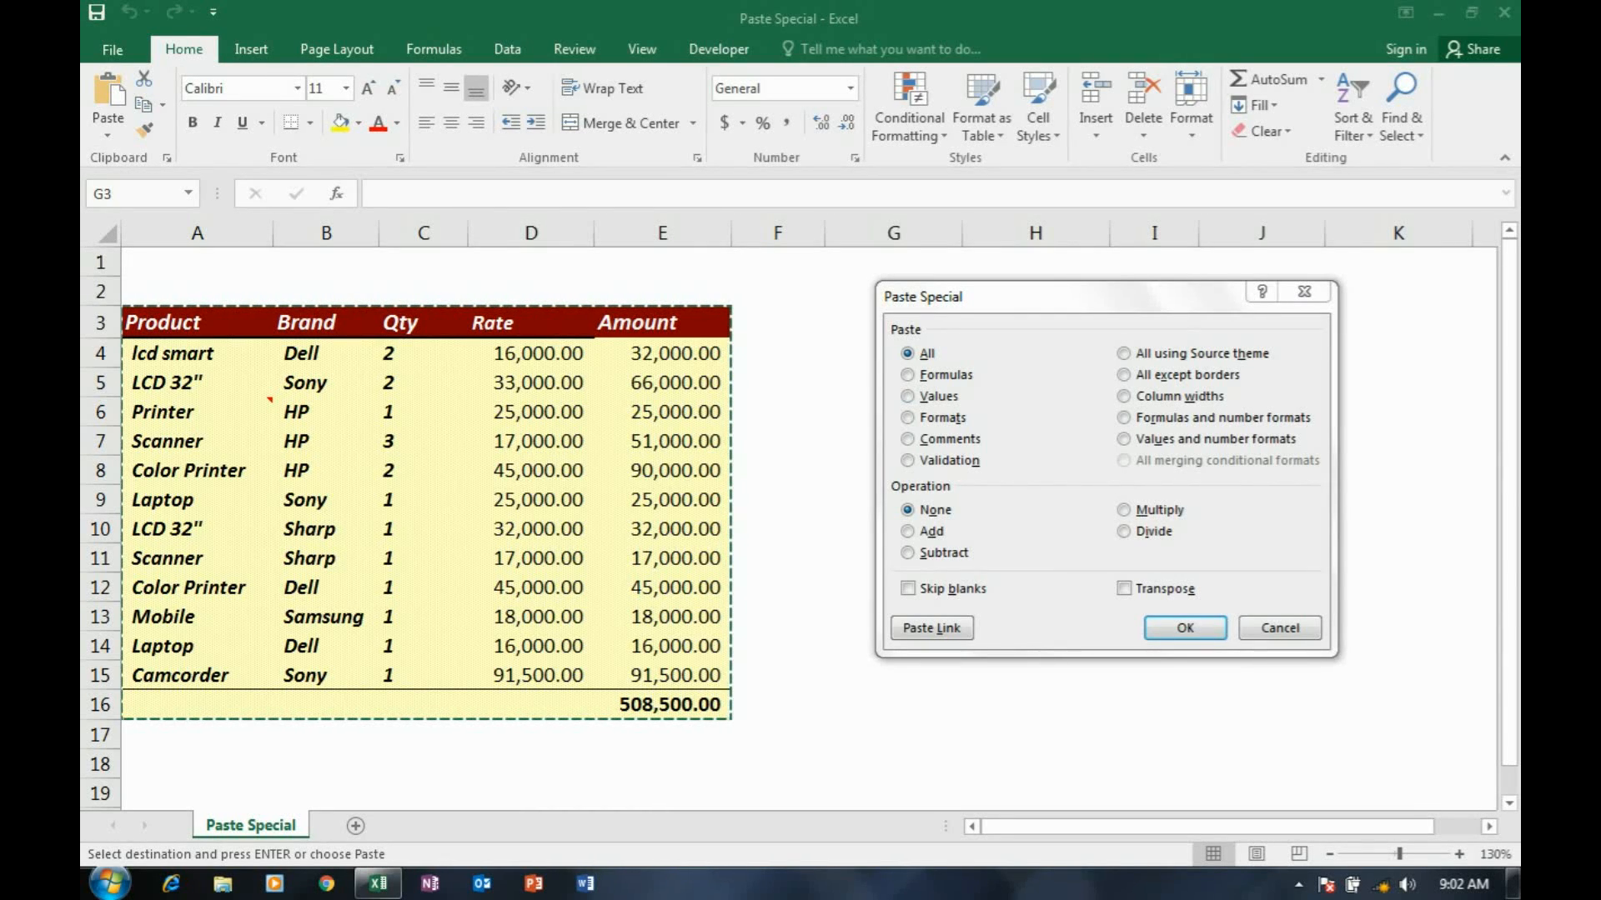
left_click_drag(1059, 296, 1032, 297)
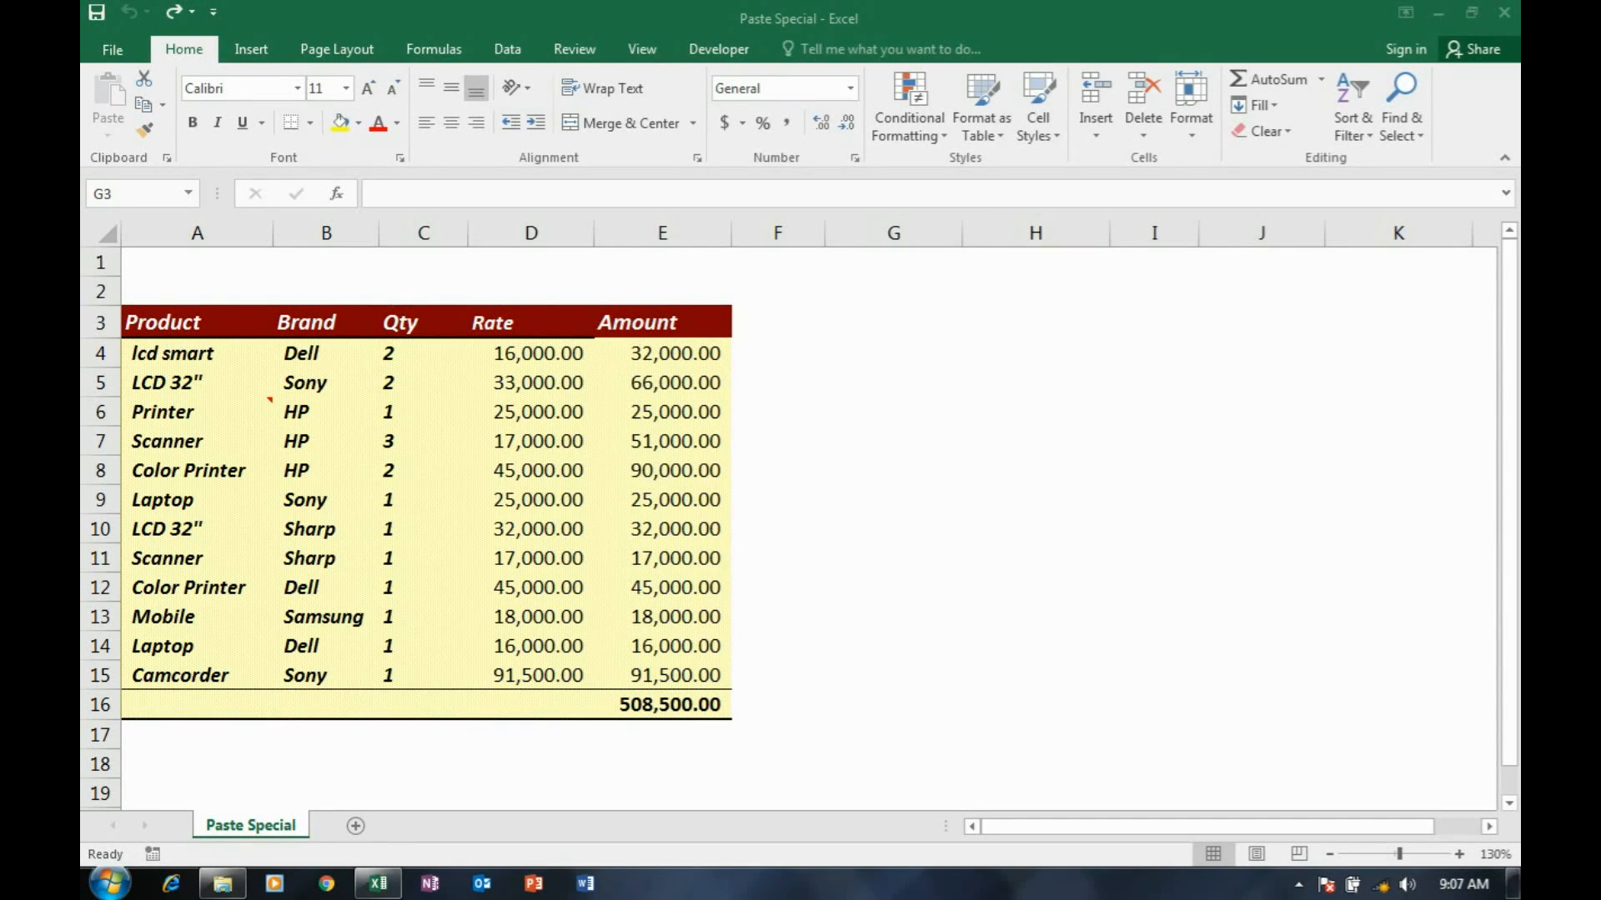
Copy the whole product table in A3:E16, including its header and total row.
left_click_drag(197, 323, 667, 704)
key("ctrl+c")
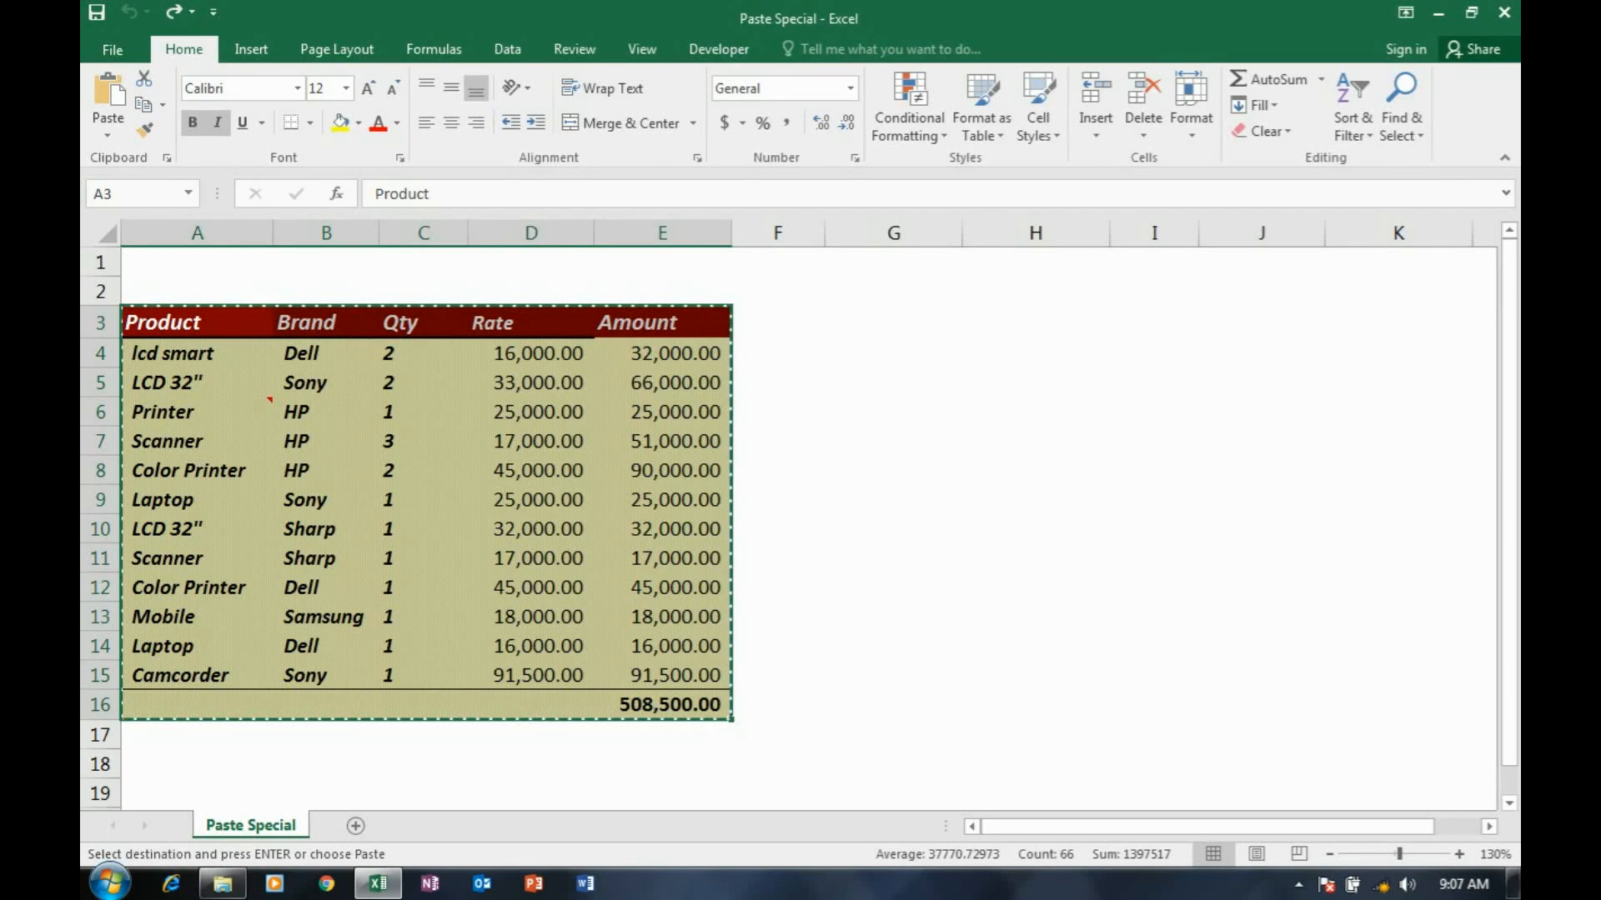
Paste only the formulas of the copied table at cell G3 using Paste Special.
left_click(893, 322)
right_click(859, 322)
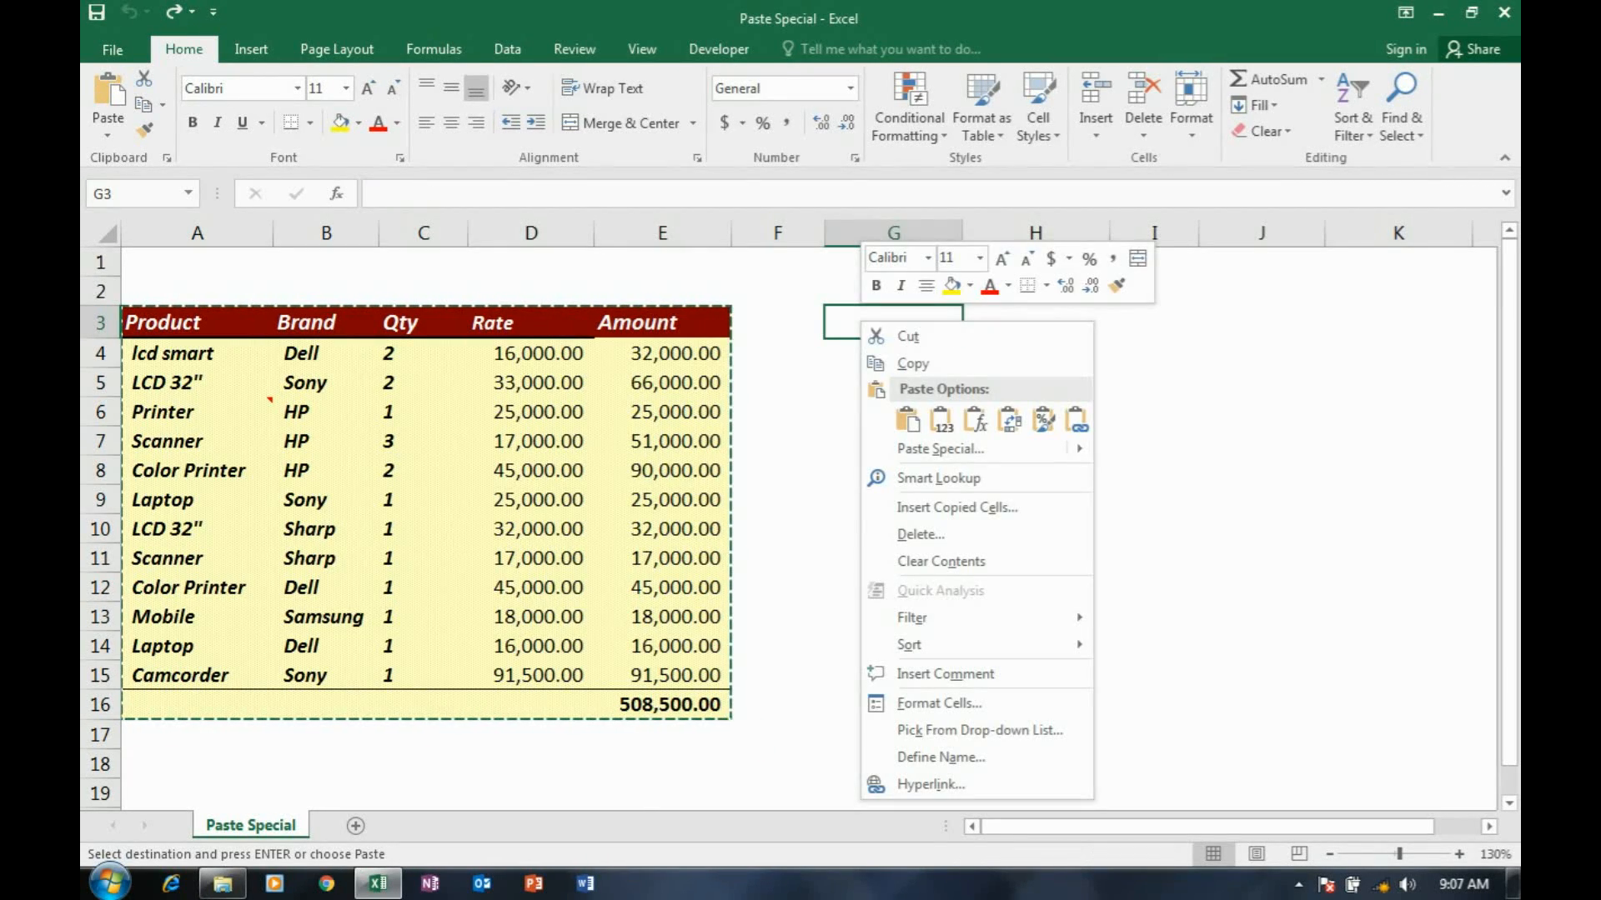
left_click(909, 447)
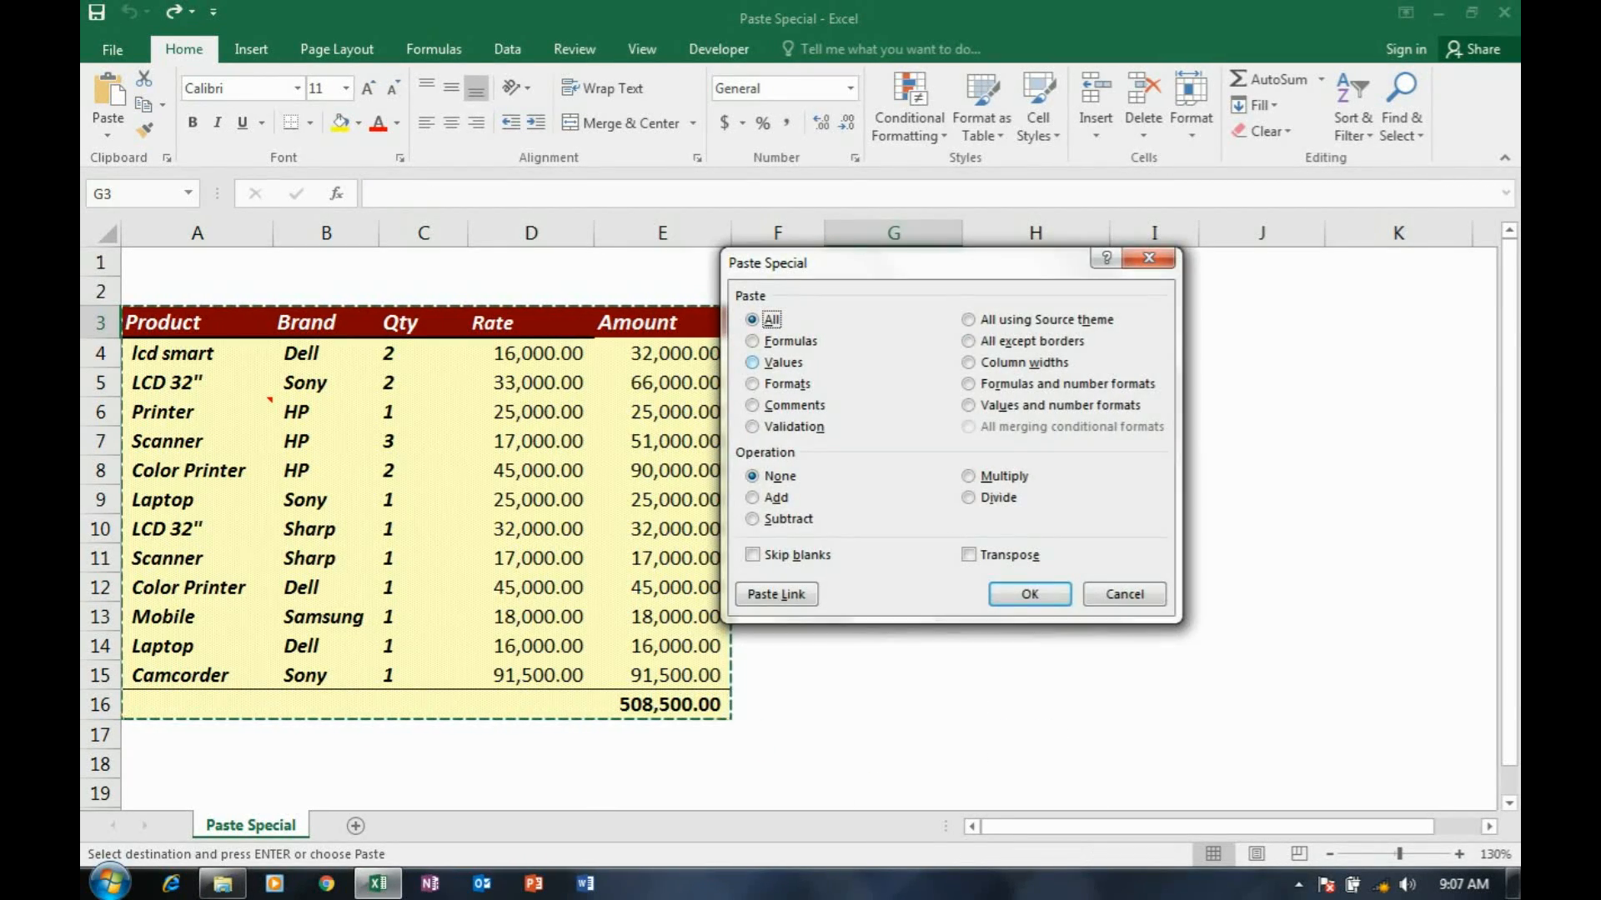
left_click(788, 341)
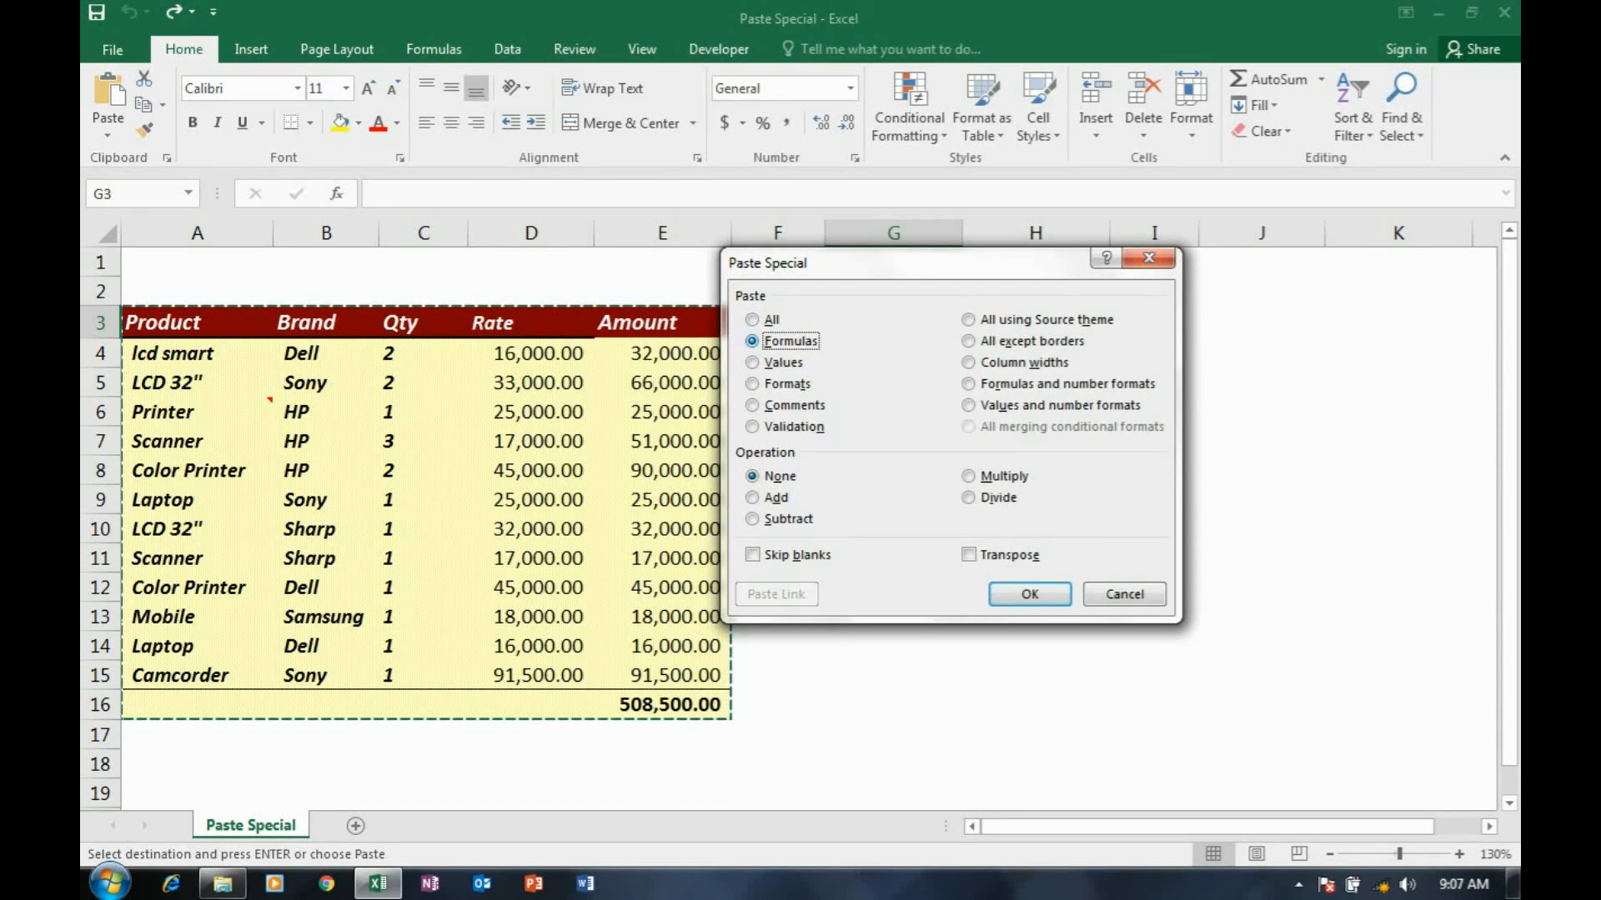
left_click_drag(867, 263, 1275, 377)
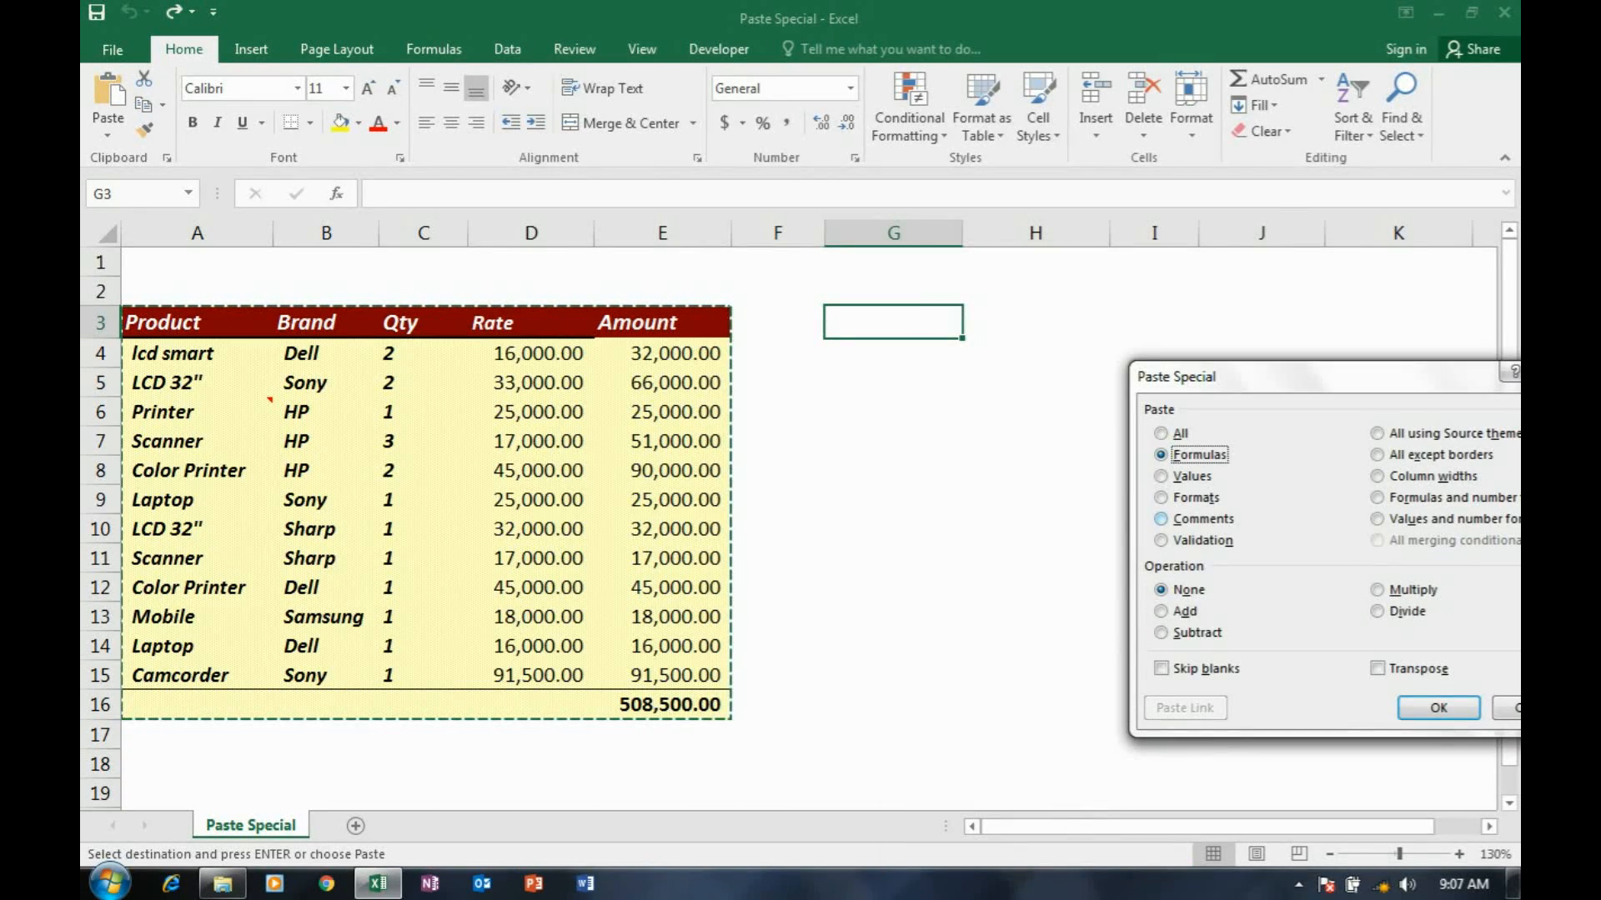
key("Return")
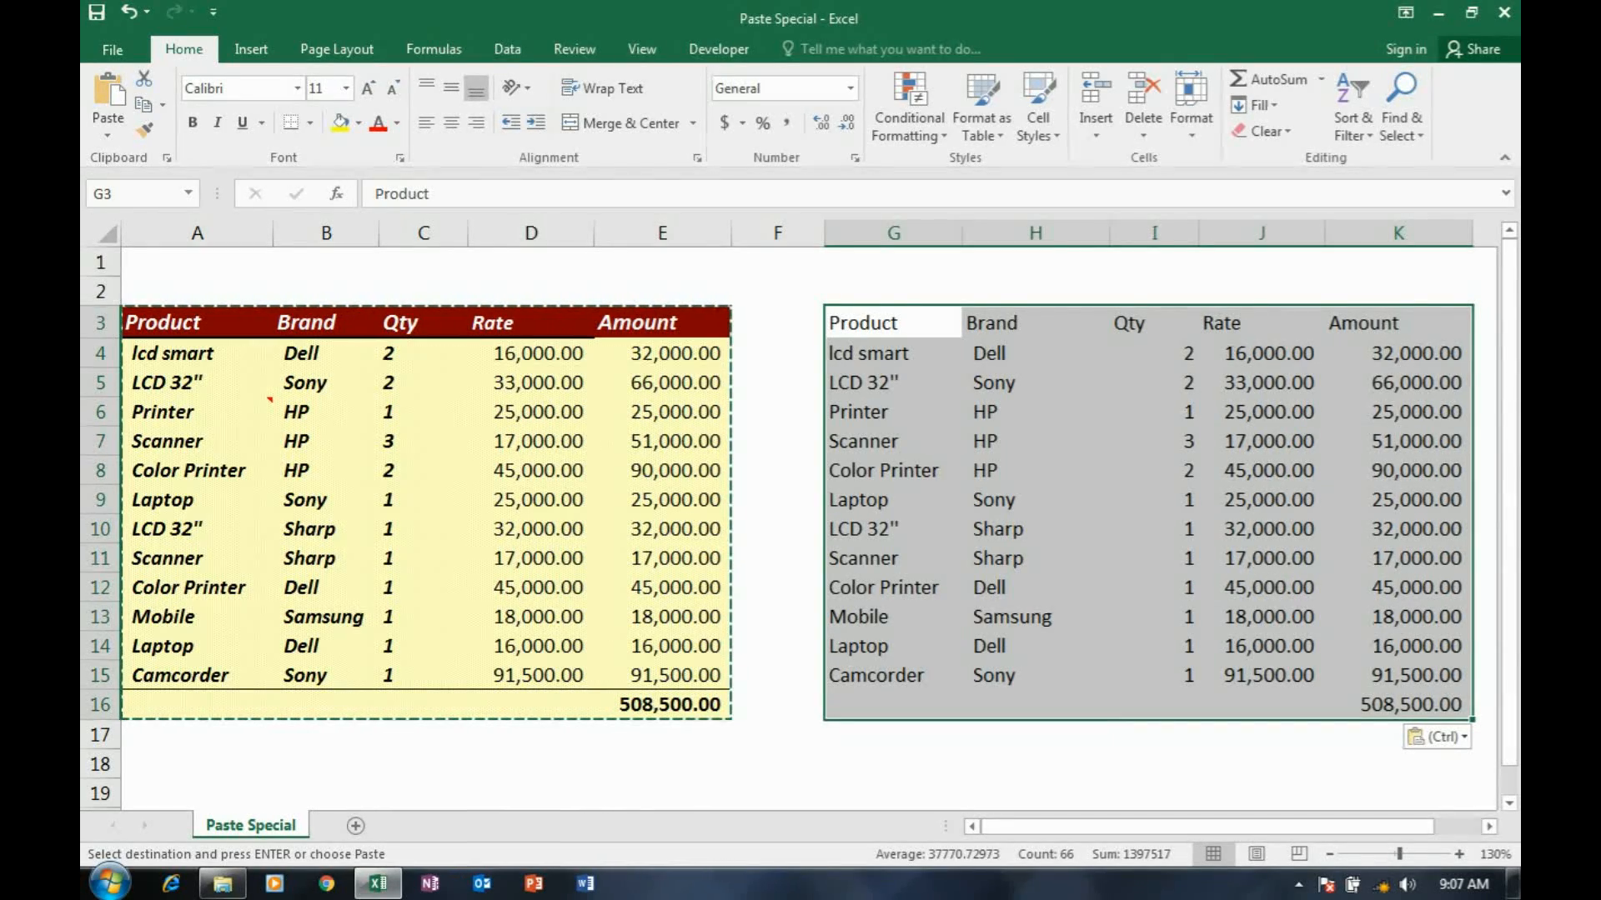
Check the contents of K4, K5 and the other row 4 cells in the pasted table, and undo the formulas paste.
left_click(1398, 353)
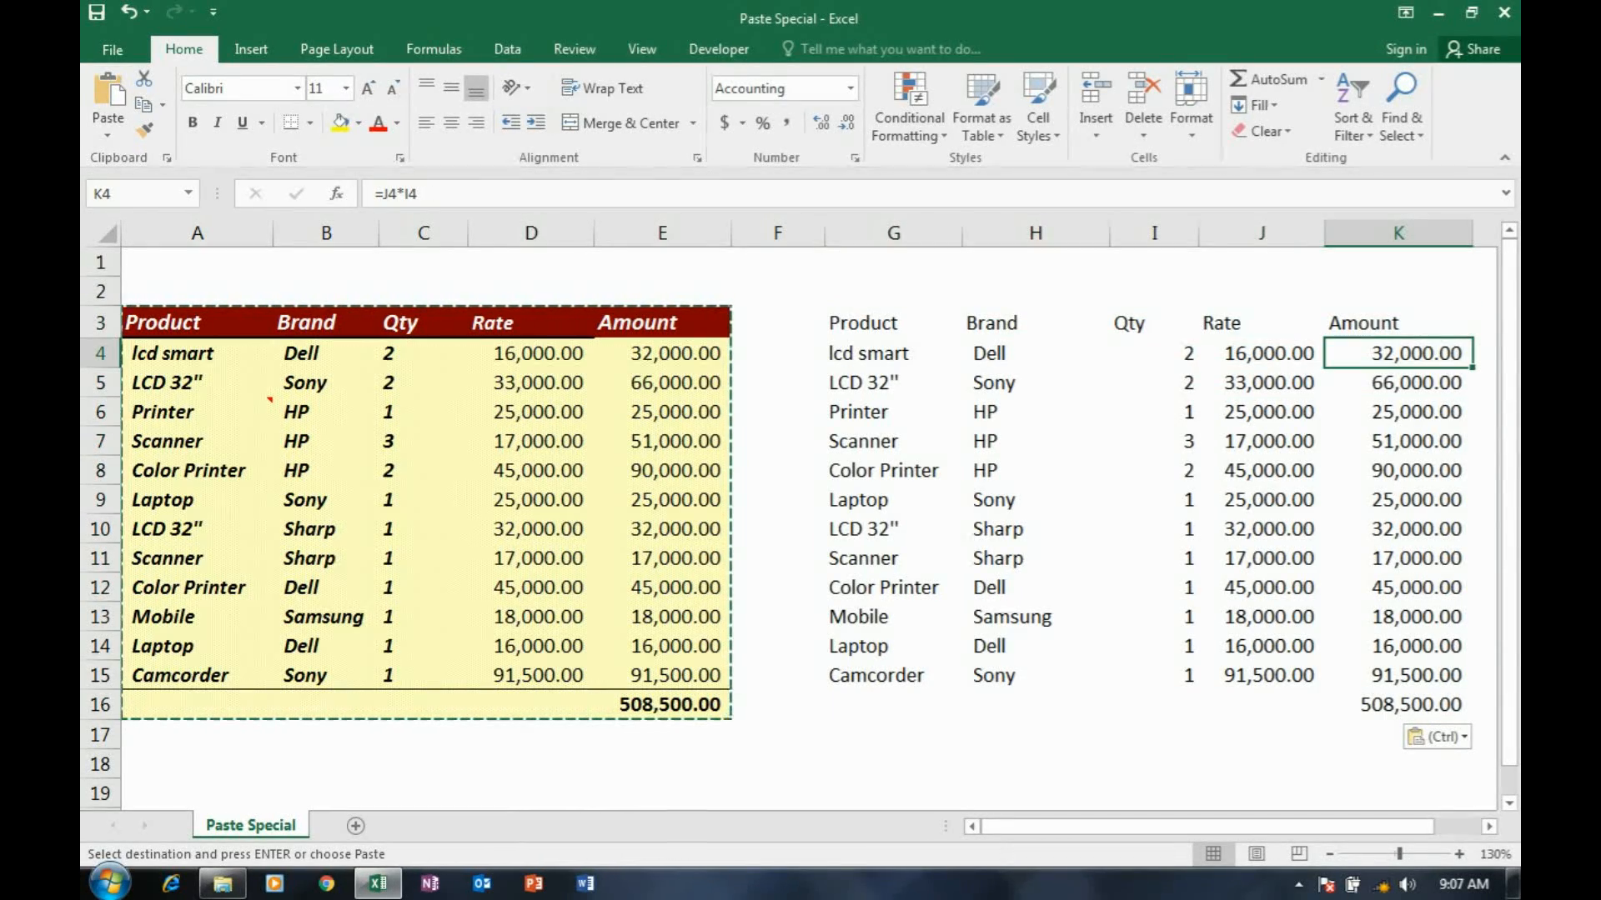
left_click(1398, 383)
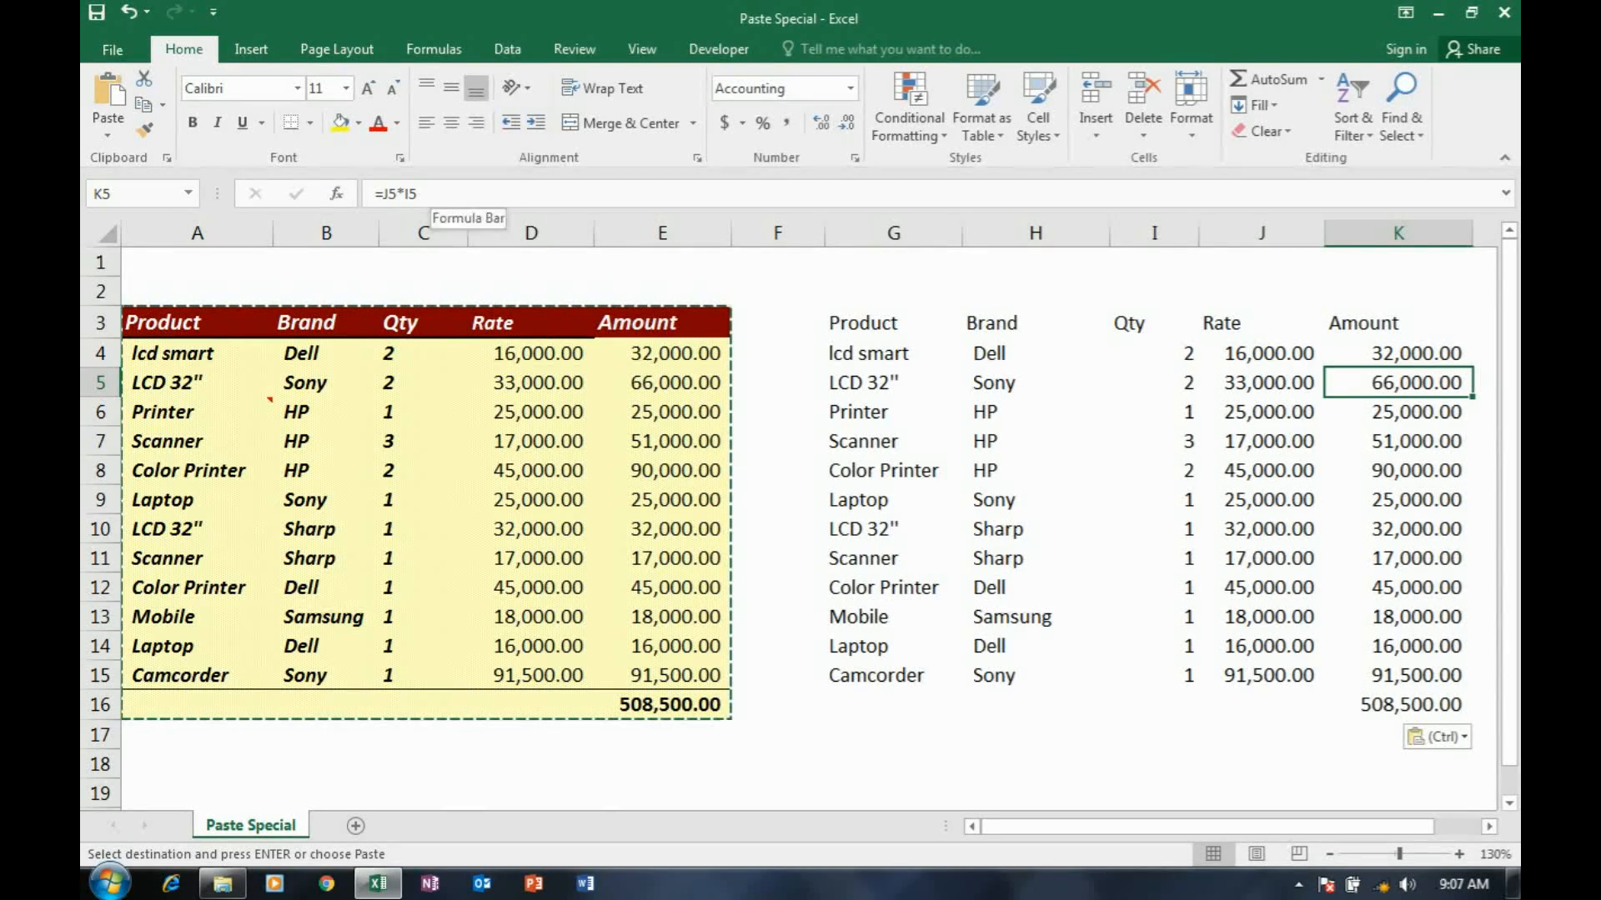
left_click(894, 353)
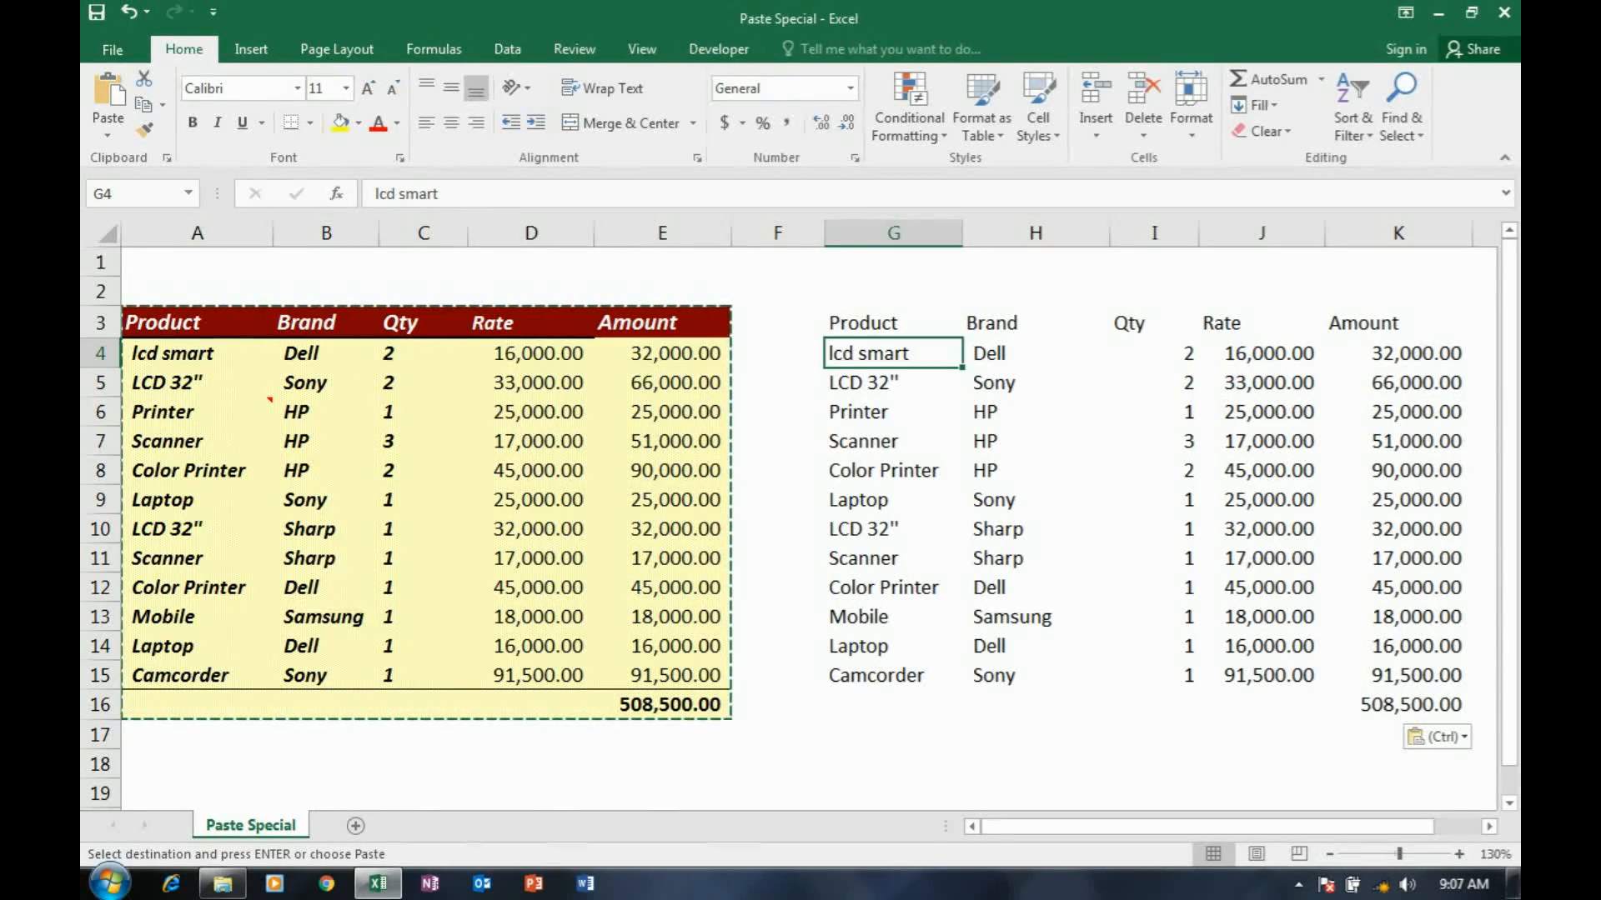
left_click(1036, 353)
left_click(1261, 354)
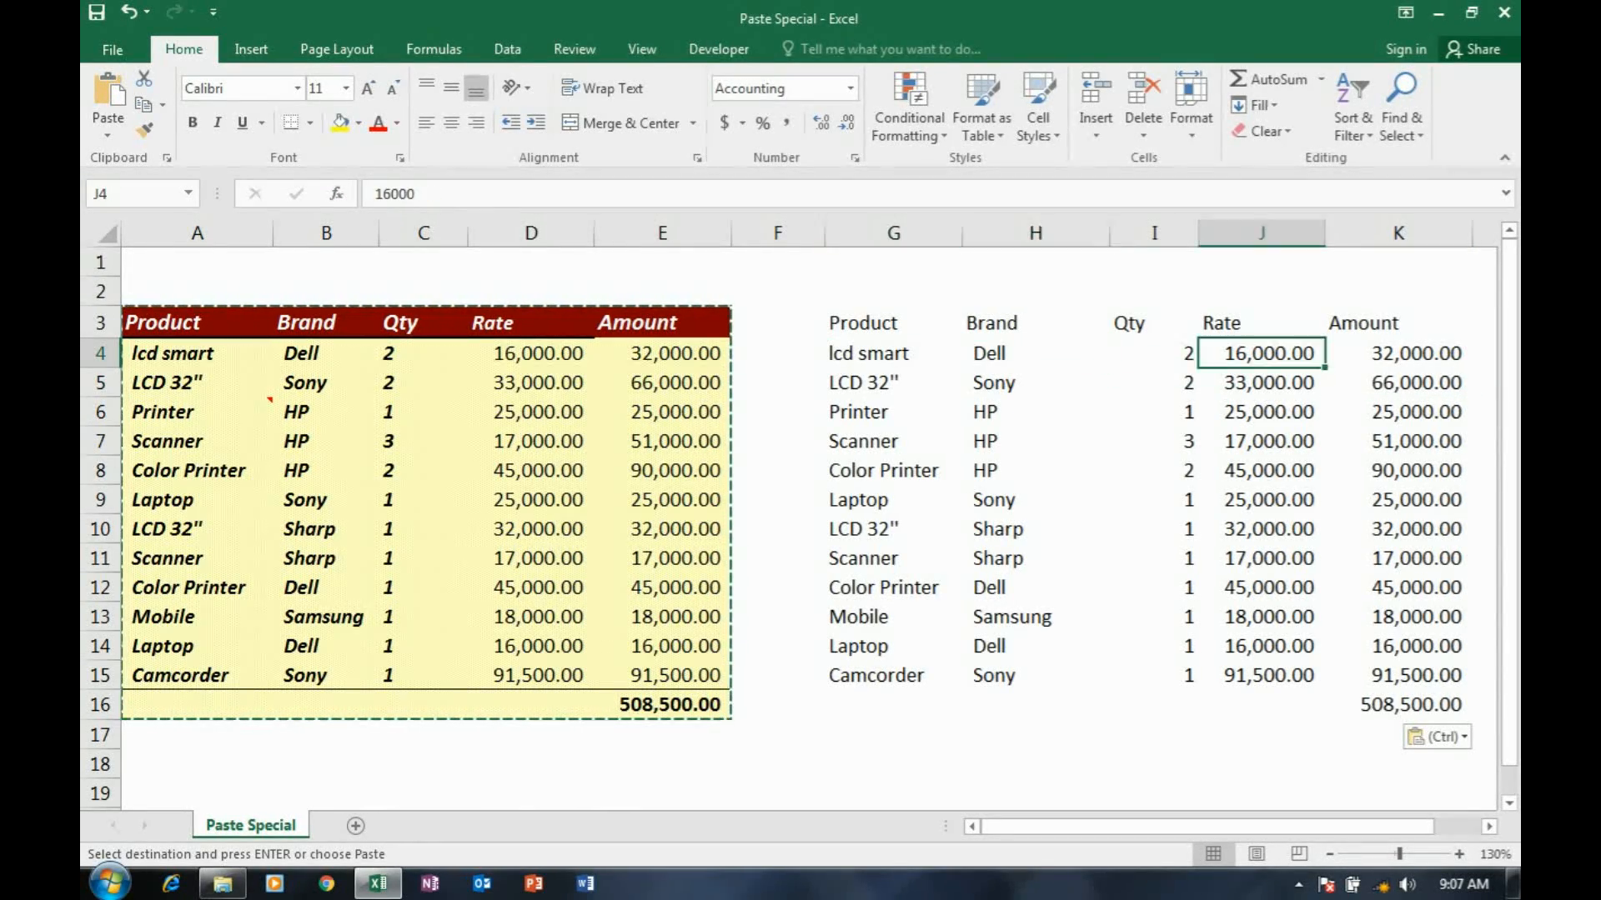
left_click(1399, 354)
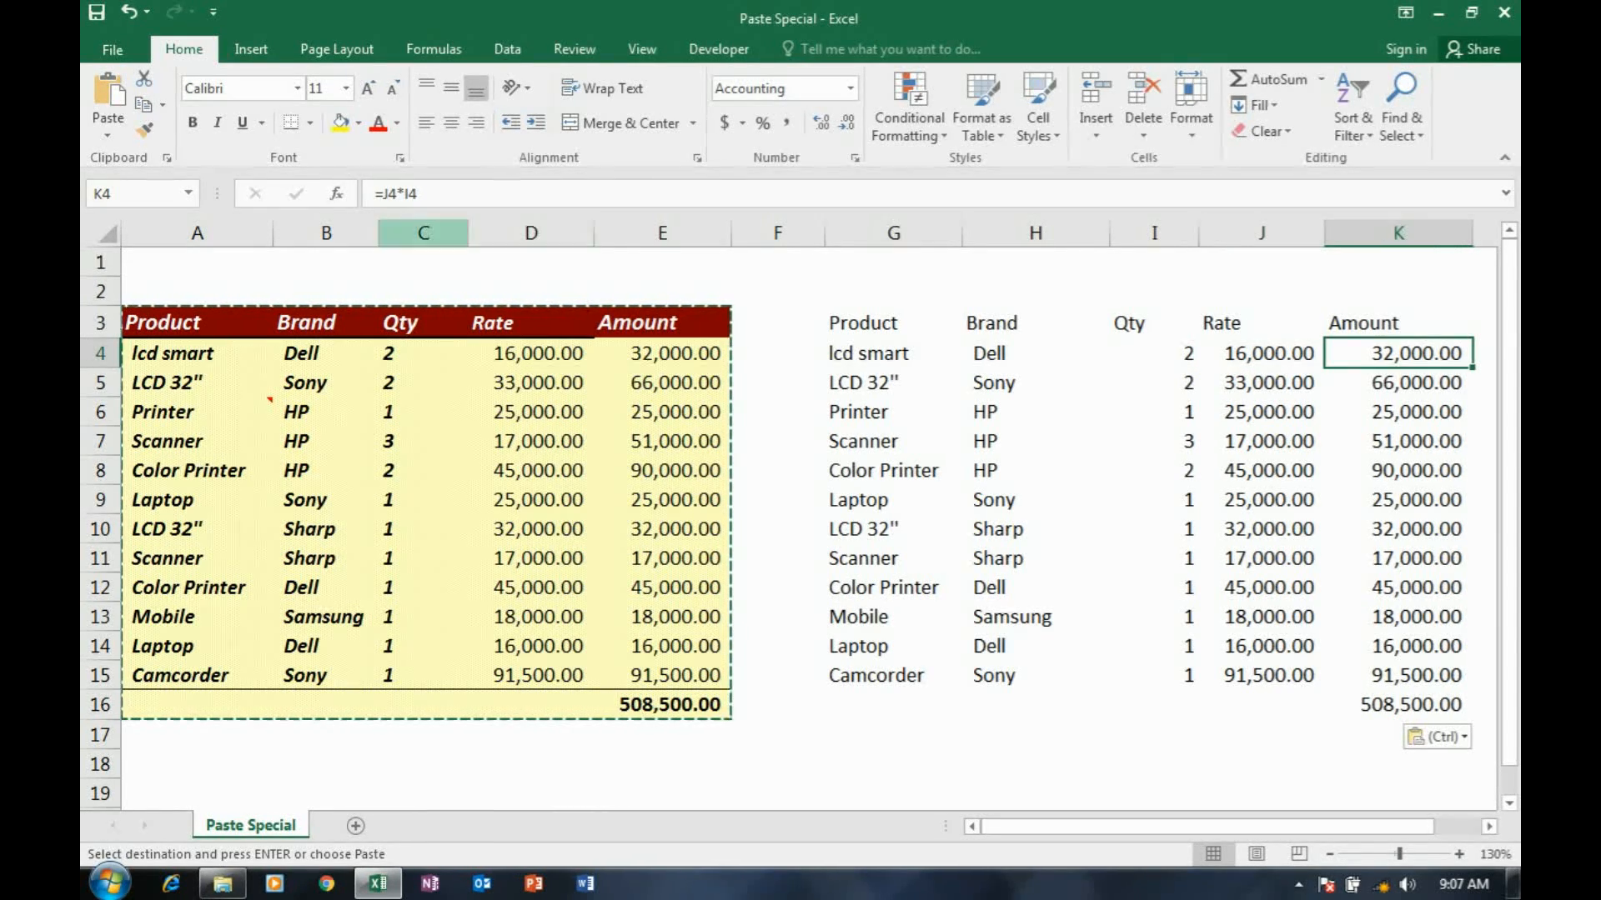
key("ctrl+z")
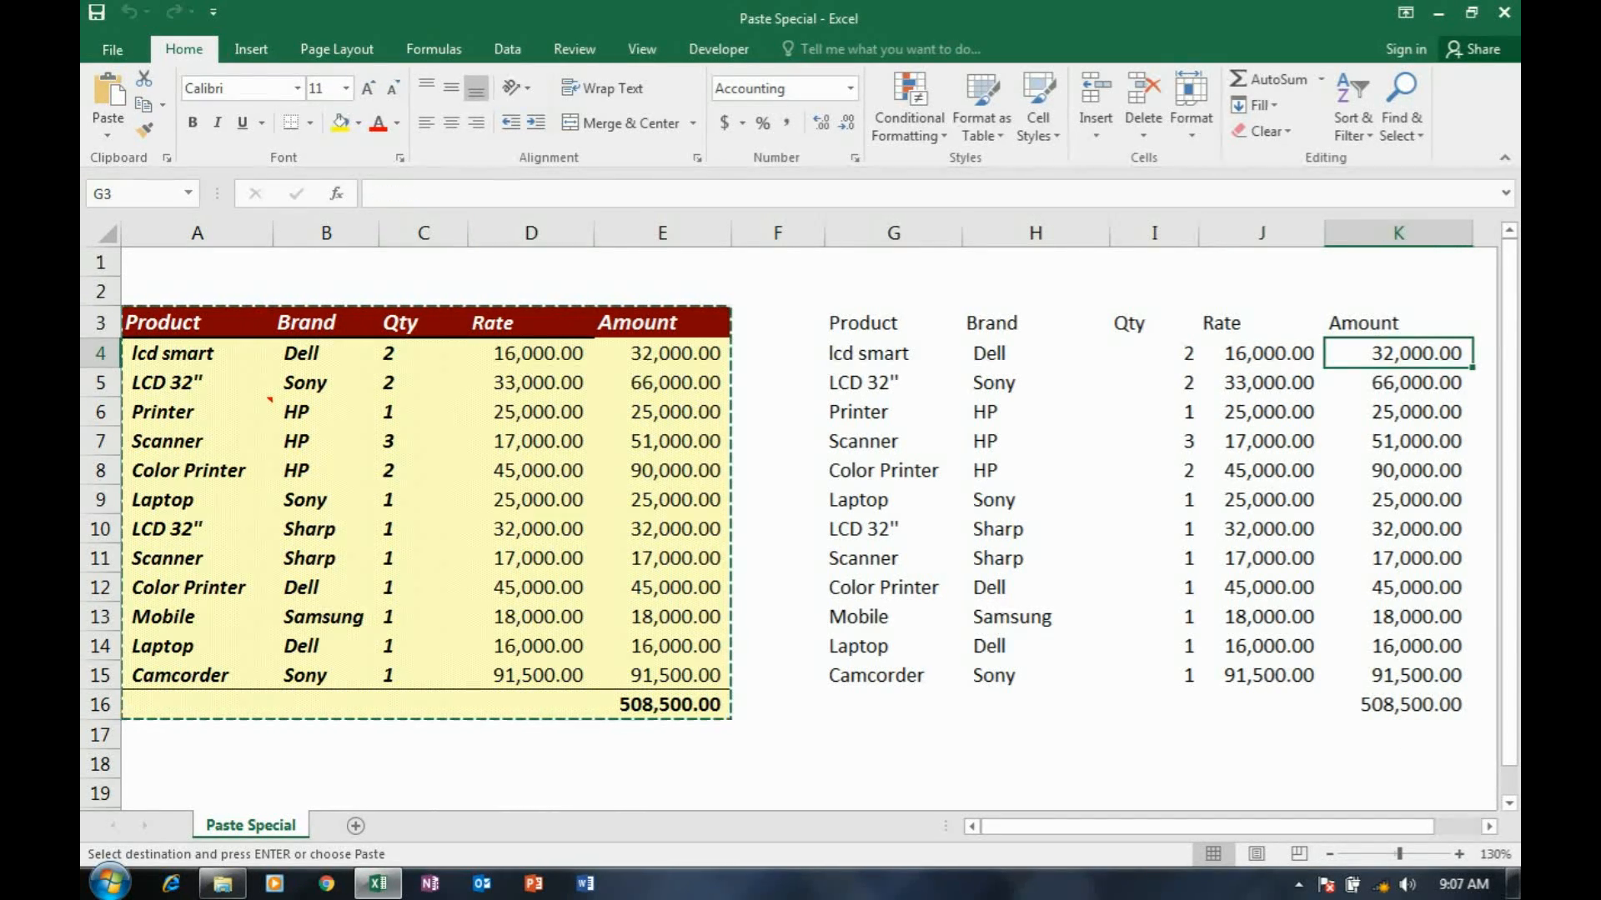
Paste only the values of the copied table at cell G3 using Paste Special.
left_click(852, 324)
right_click(852, 323)
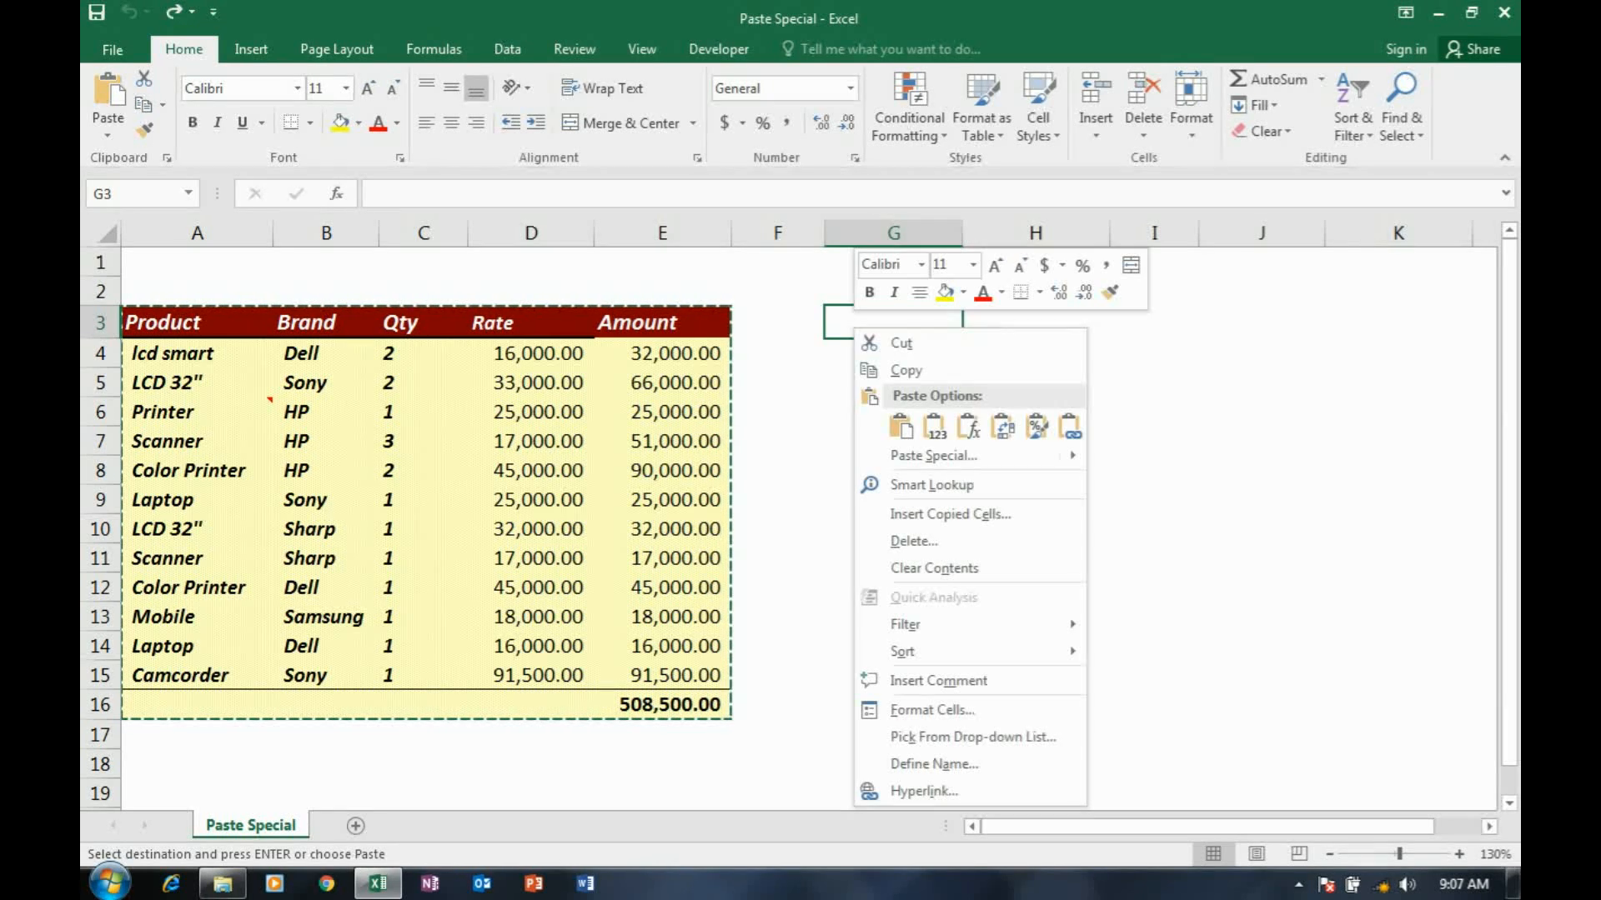
left_click(934, 456)
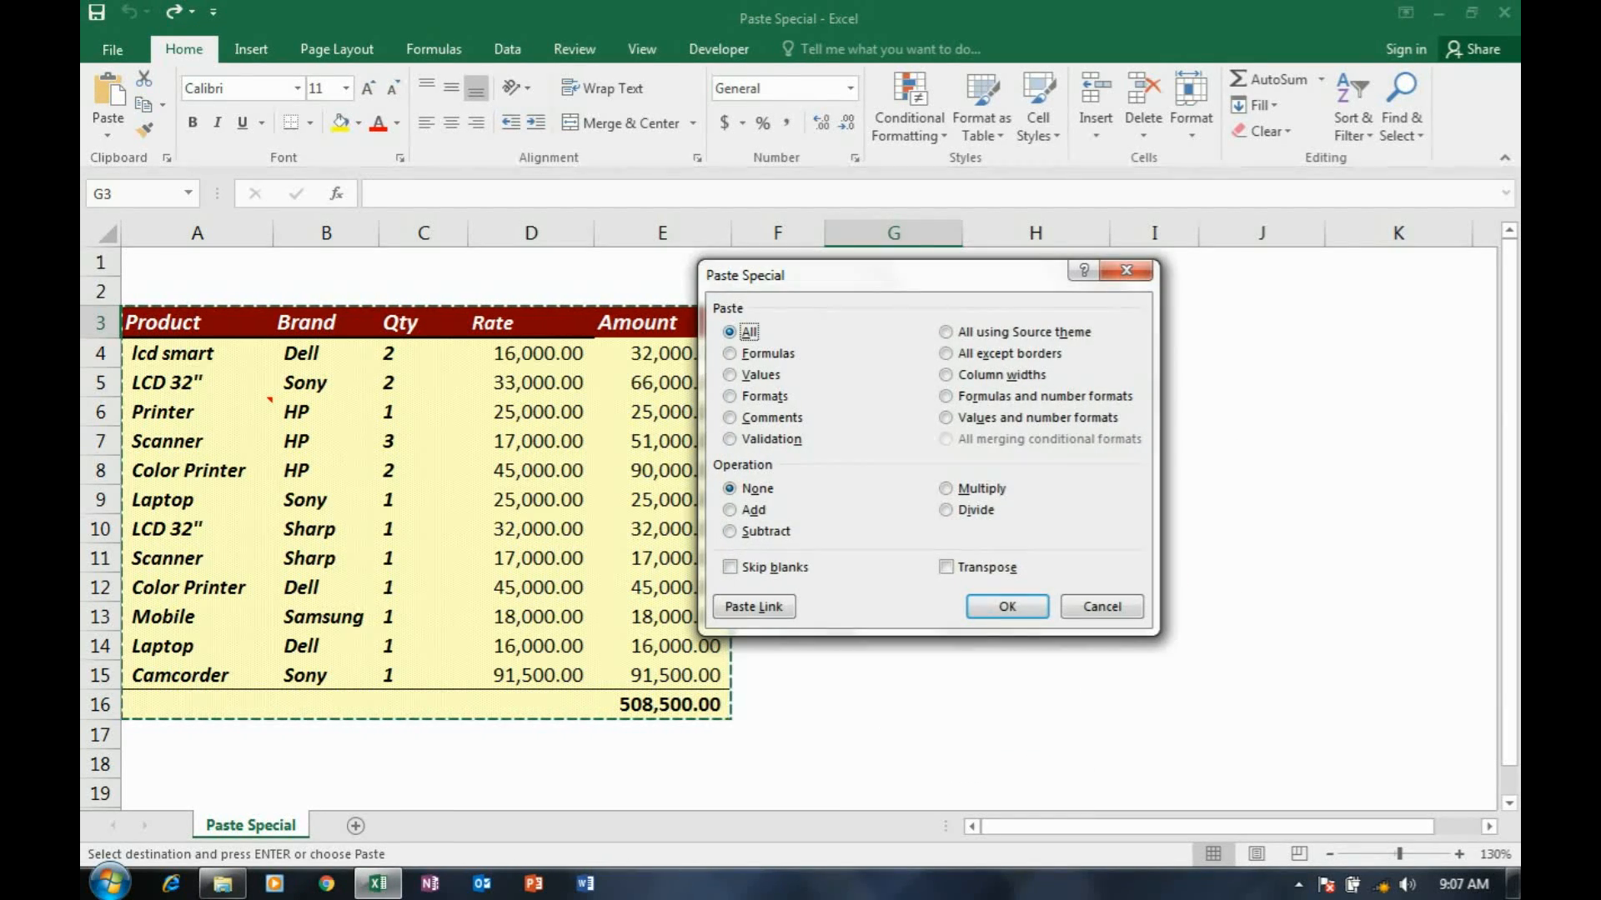
left_click(754, 375)
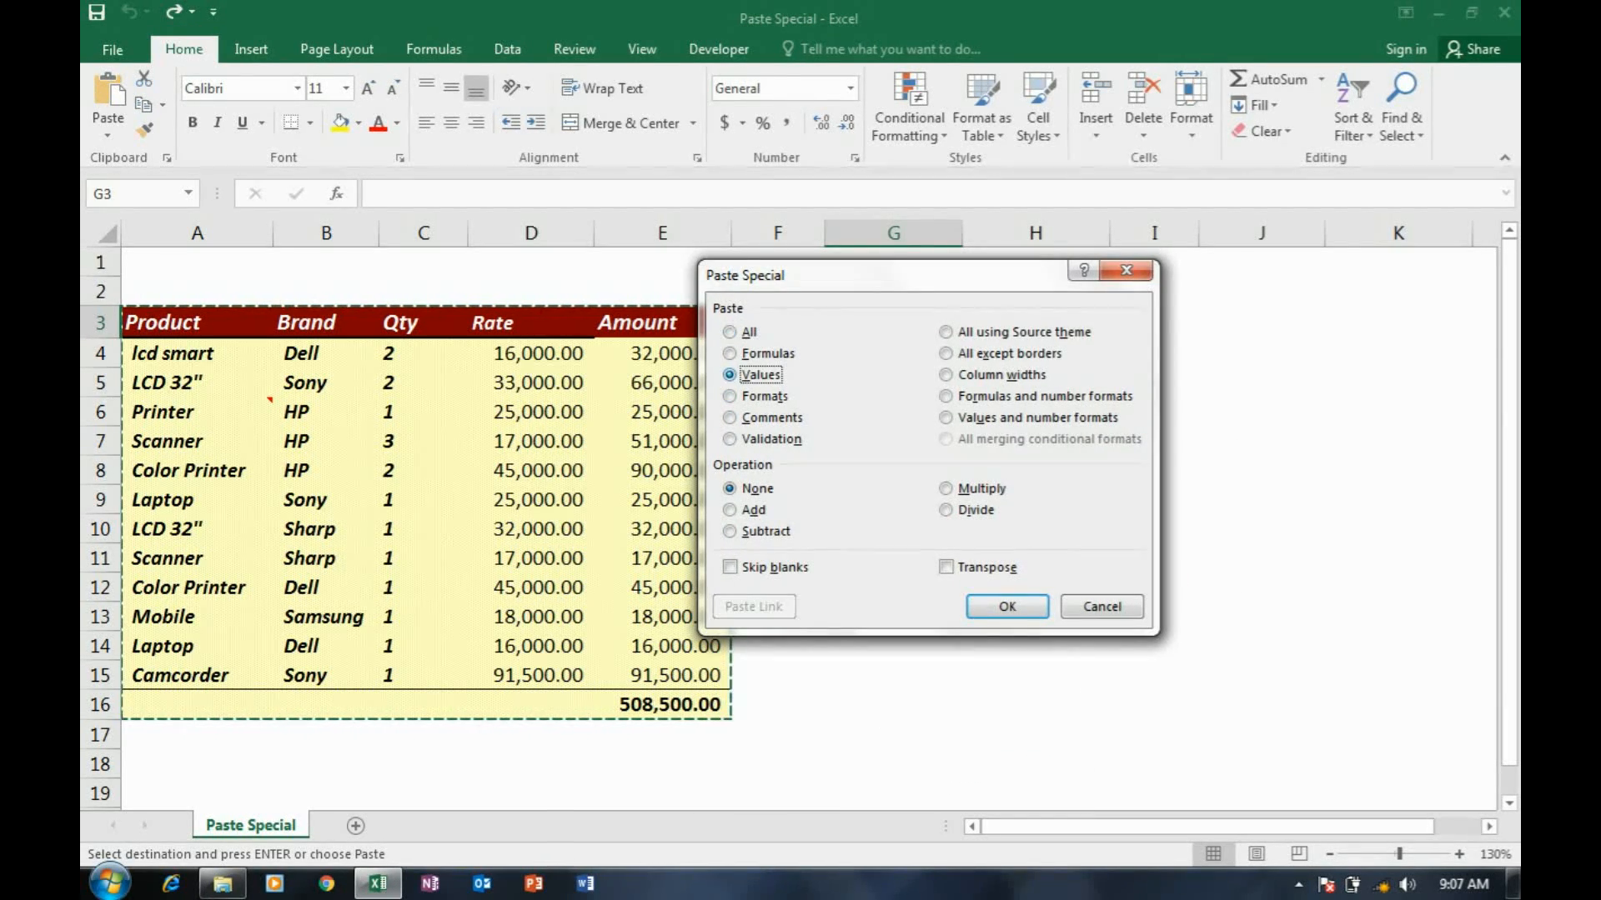
key("Return")
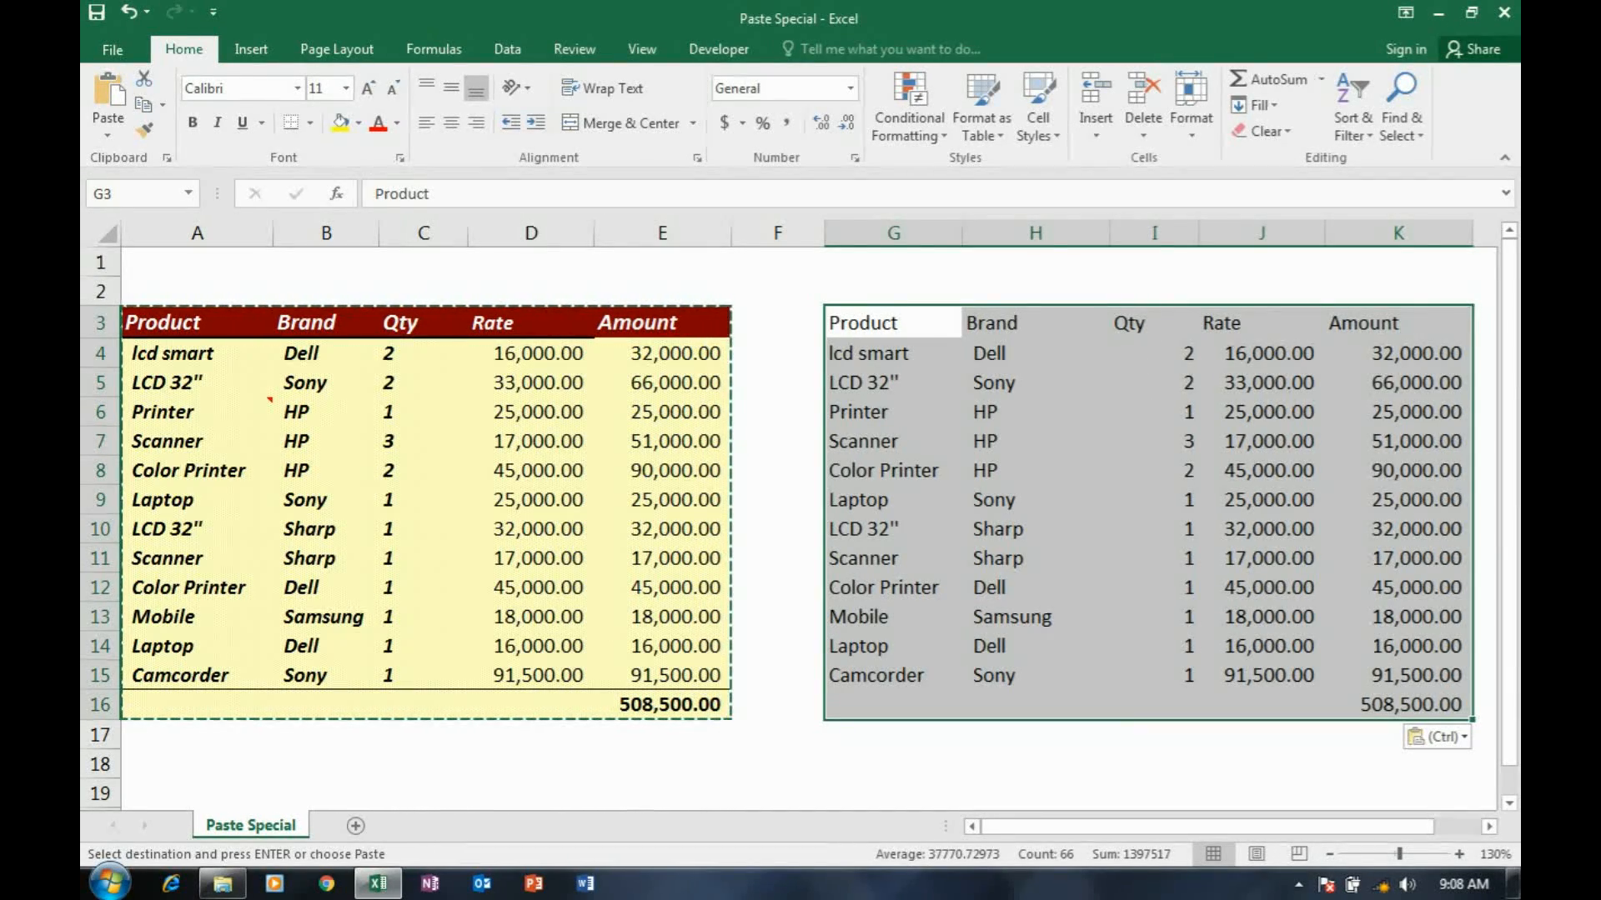
Check the cell contents in the pasted Amount column from K4 to K7, and undo the values paste.
left_click(893, 353)
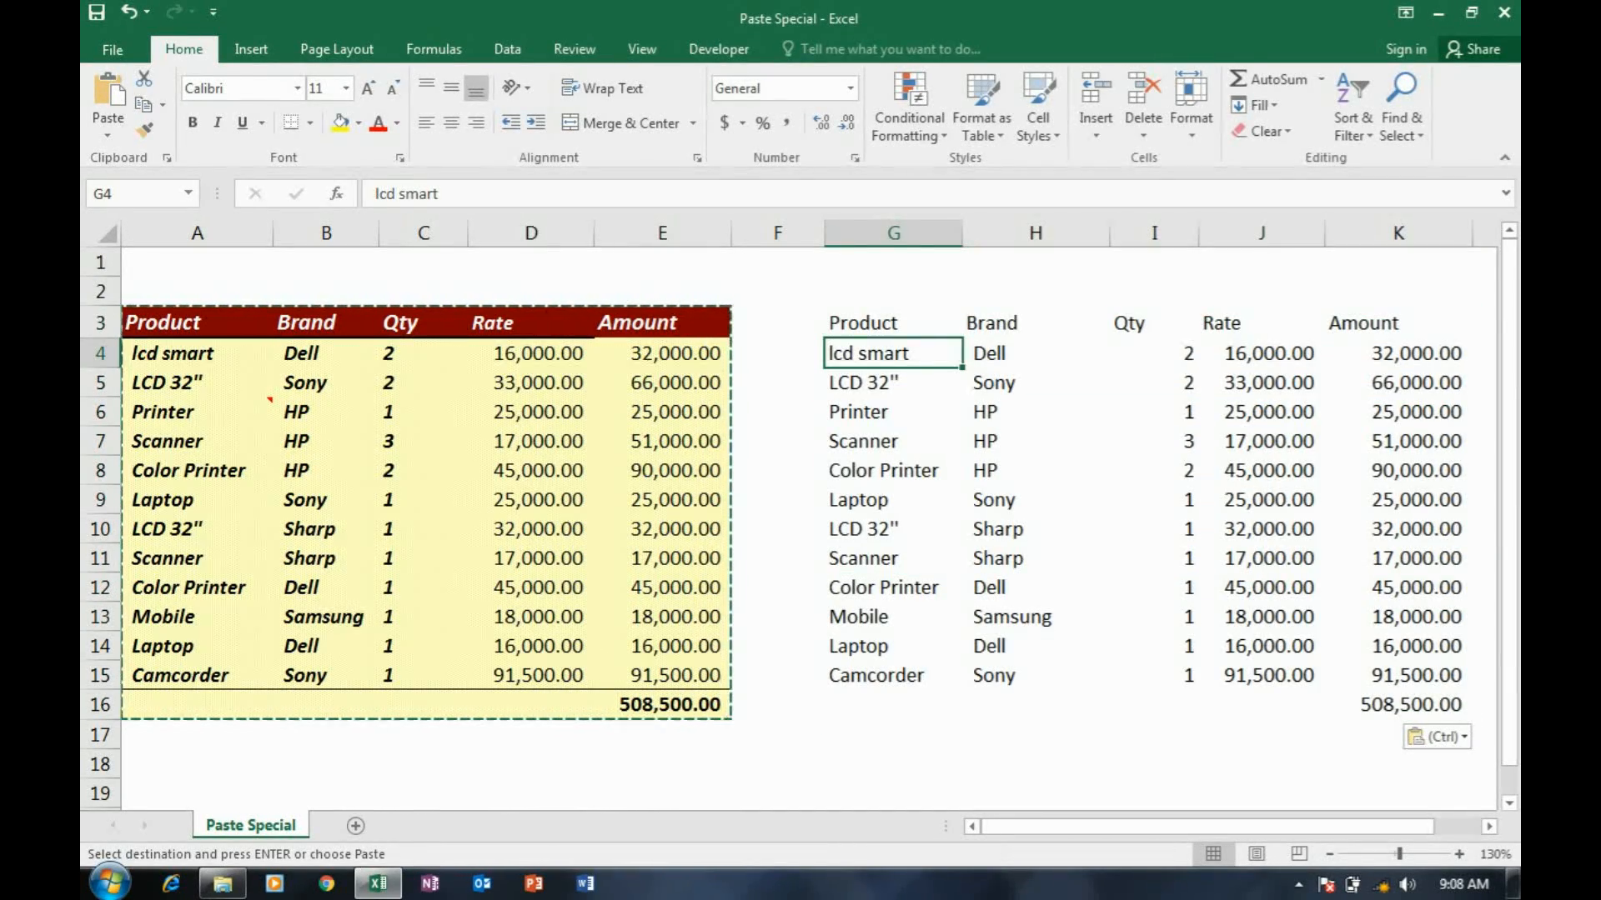
key("ctrl+Right")
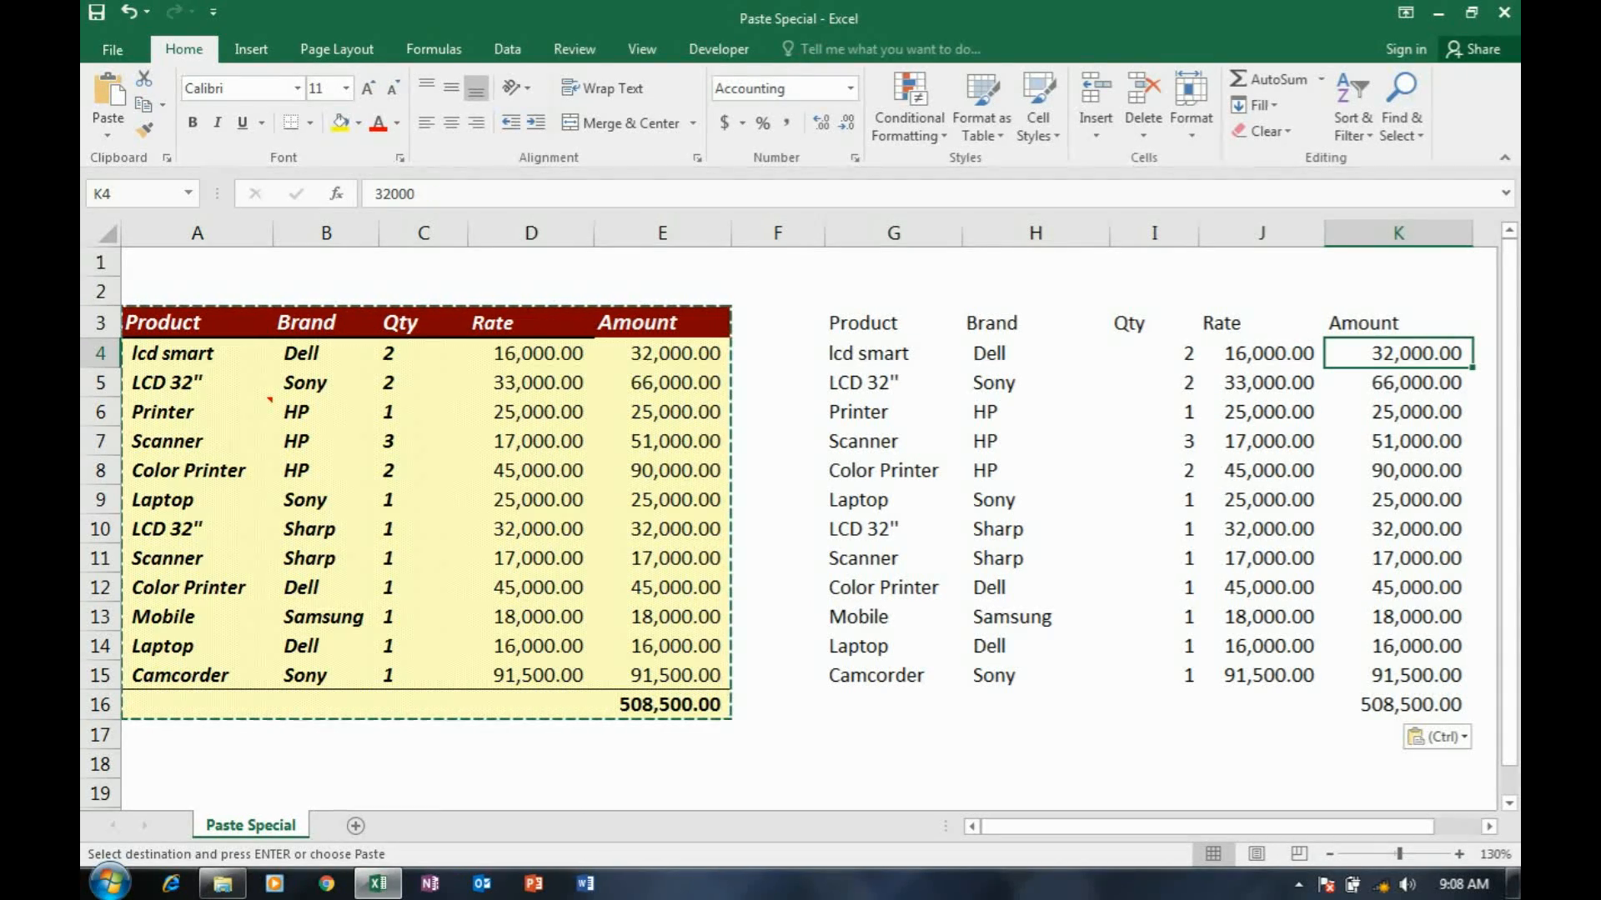
key("Down")
key("Down")
key("Down")
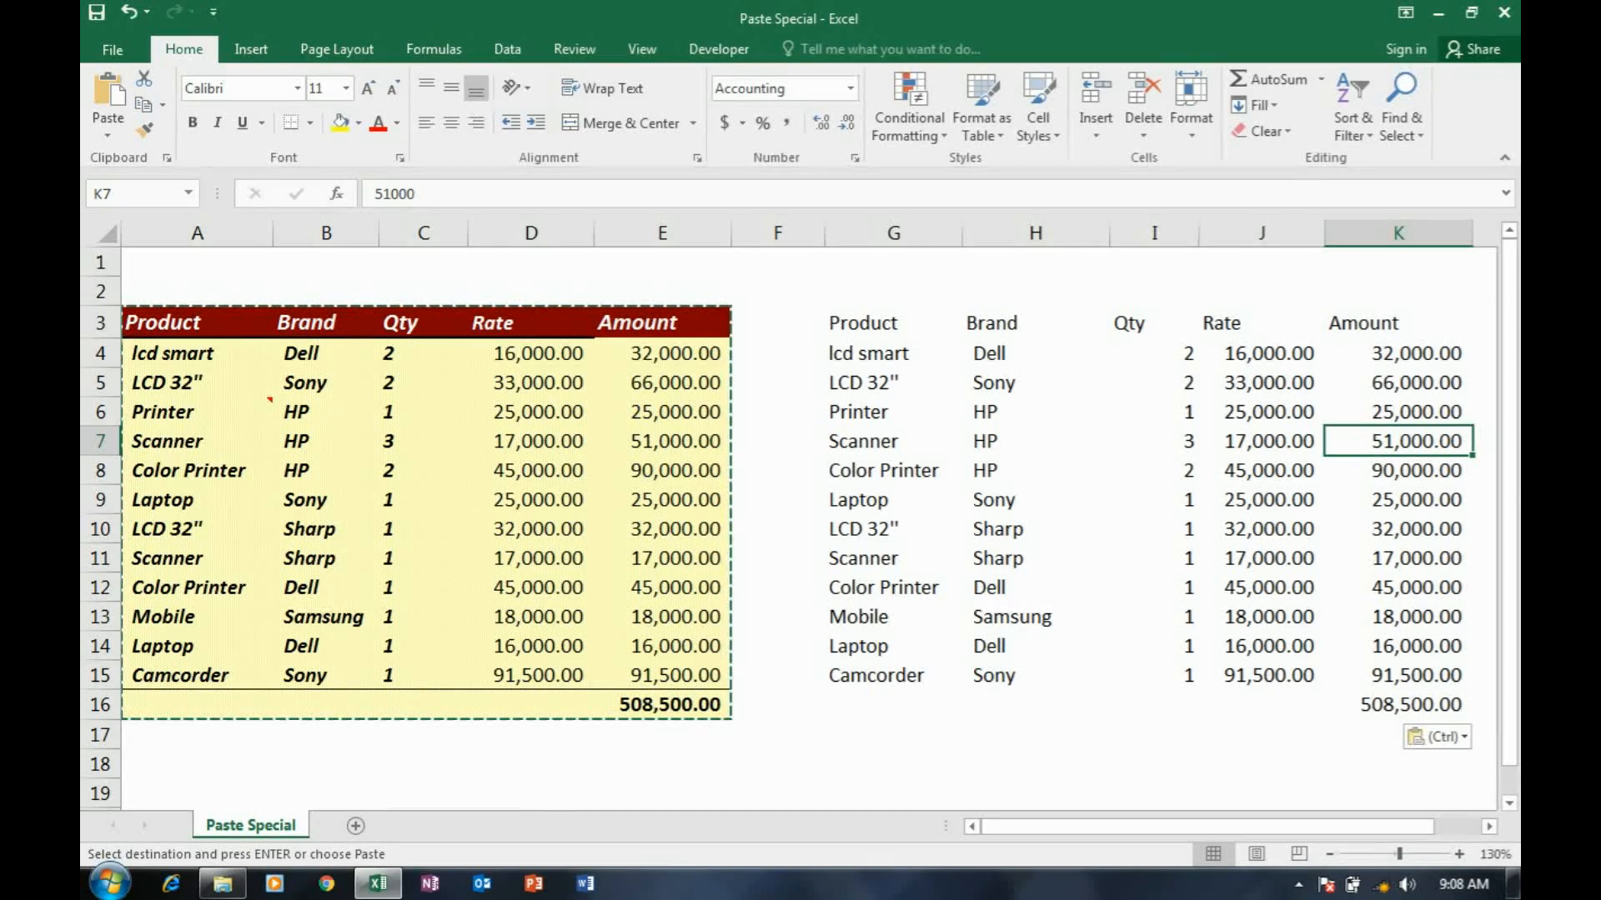
key("Up")
key("Up")
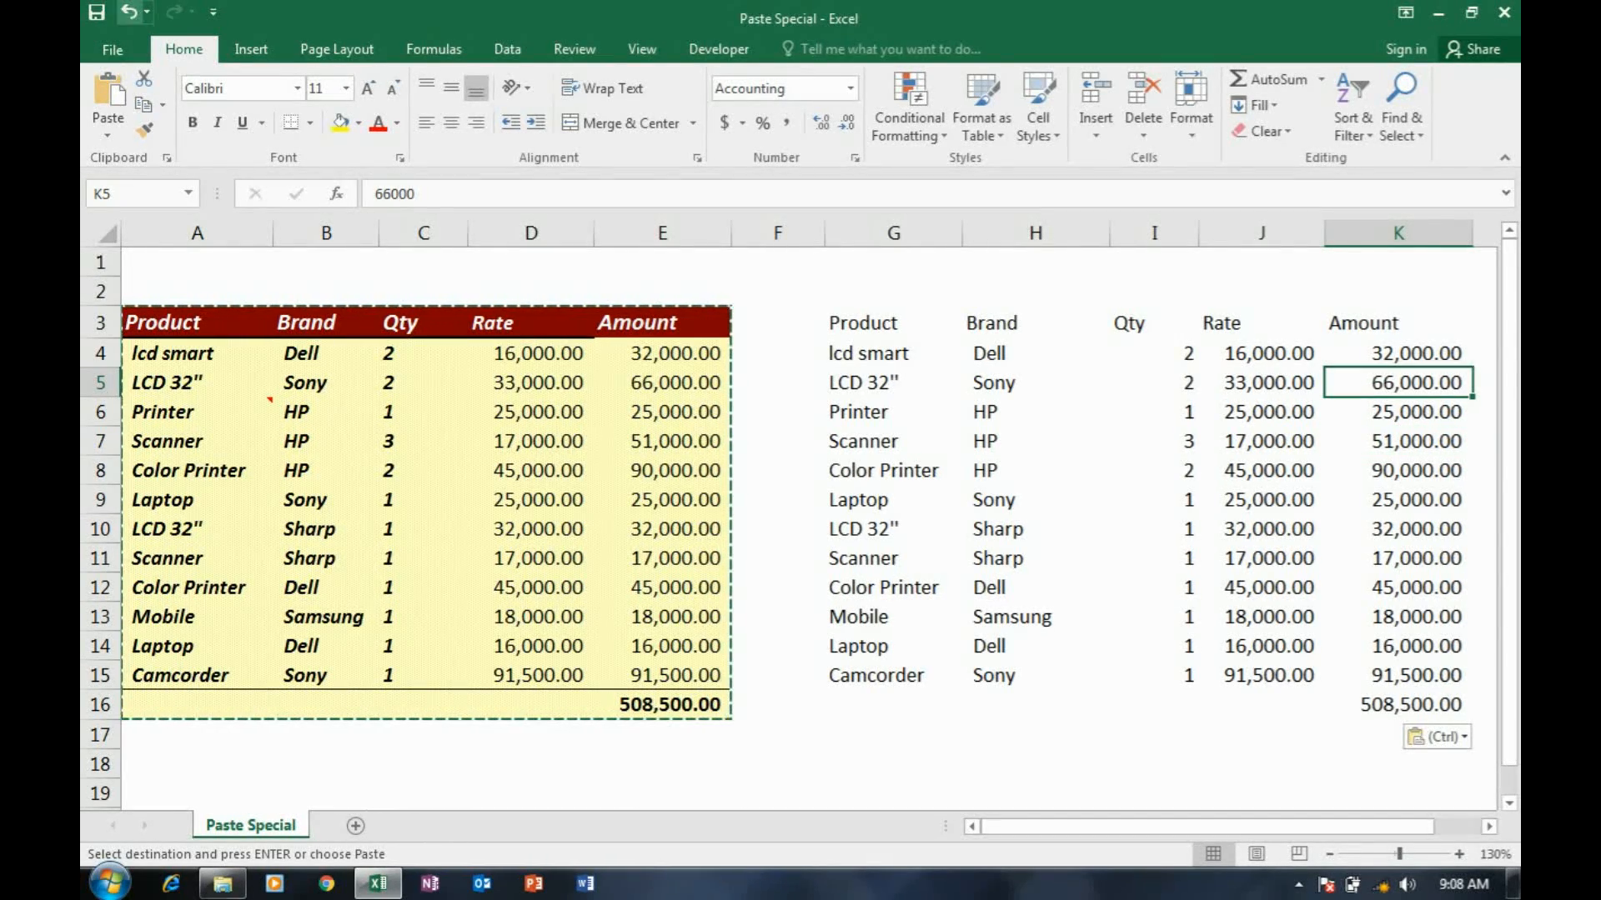
key("ctrl+z")
Paste only the formats of the copied table at cell G3 using Paste Special.
left_click(881, 325)
right_click(881, 325)
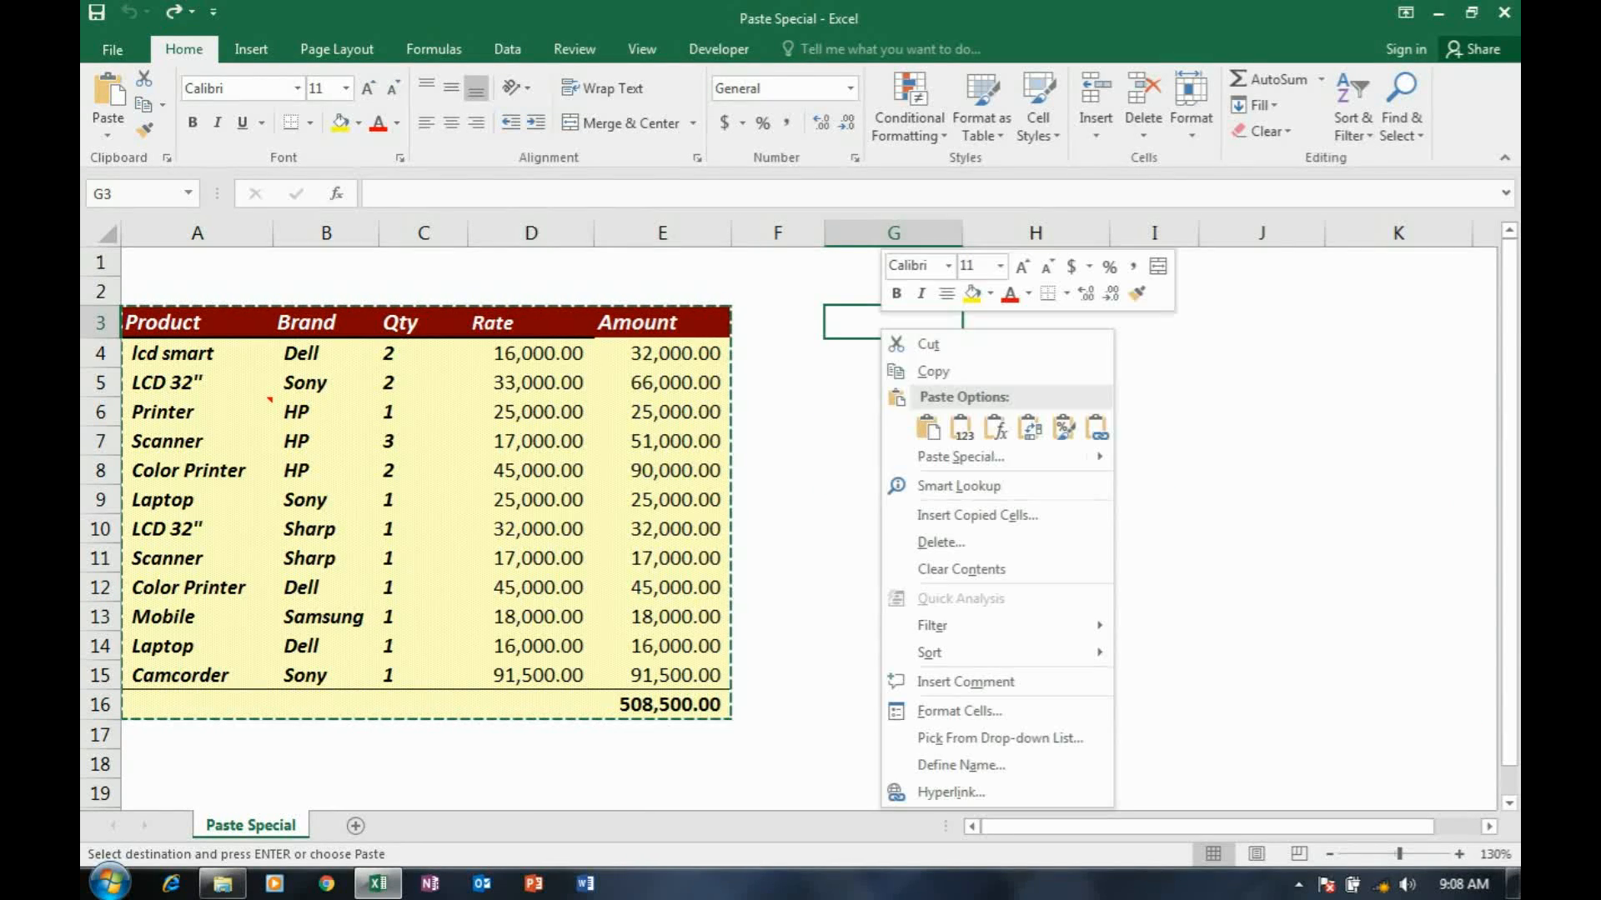
left_click(960, 456)
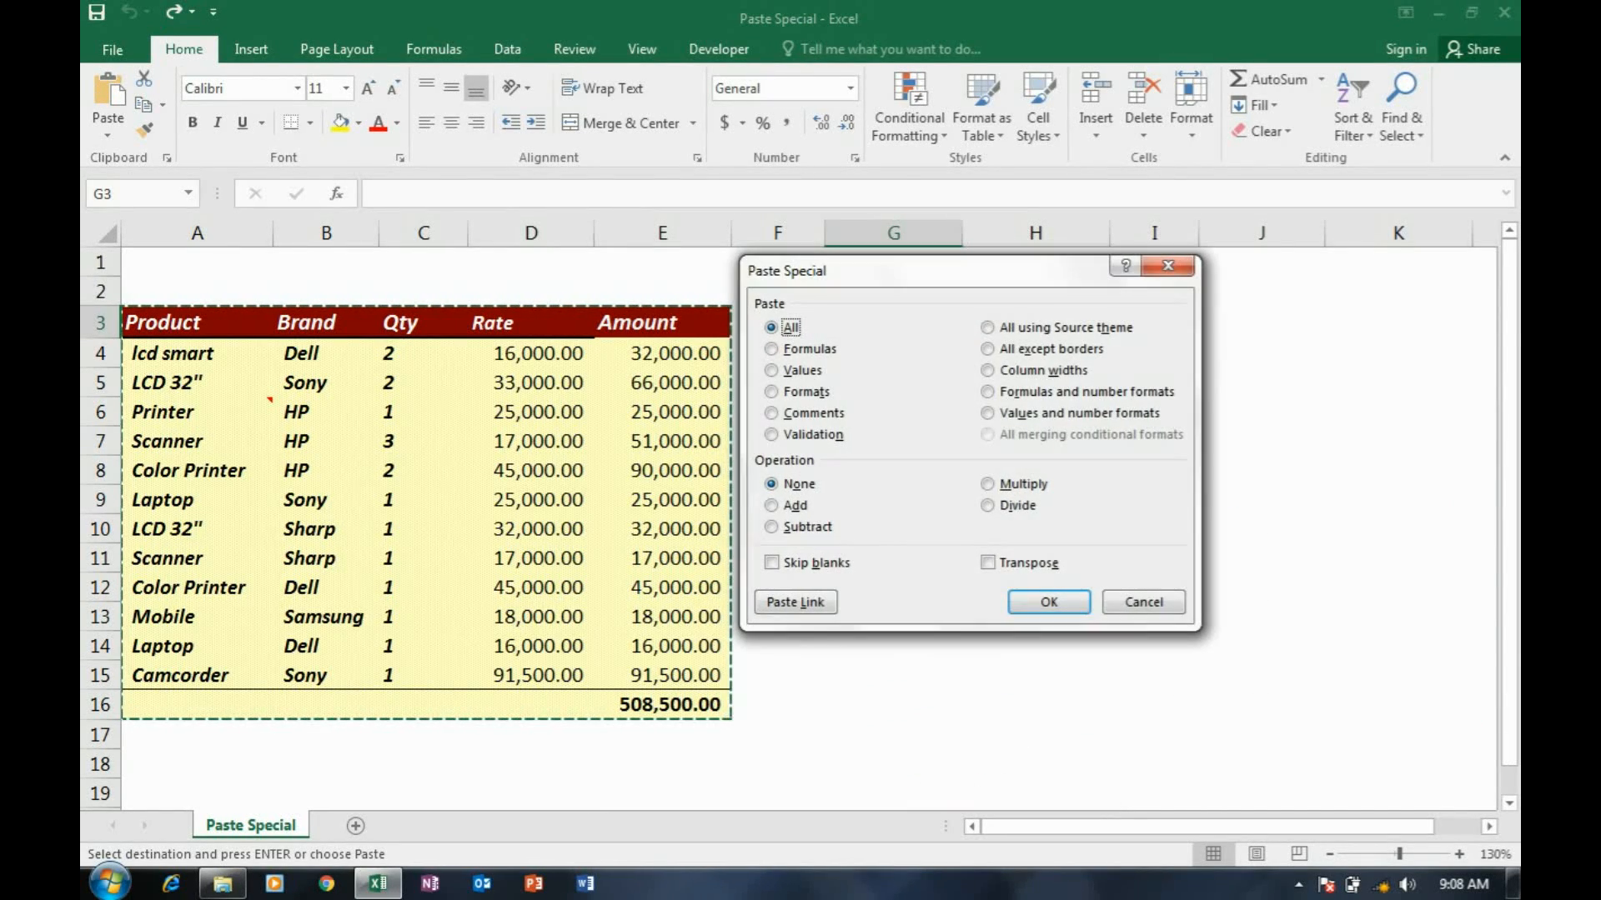
left_click(772, 392)
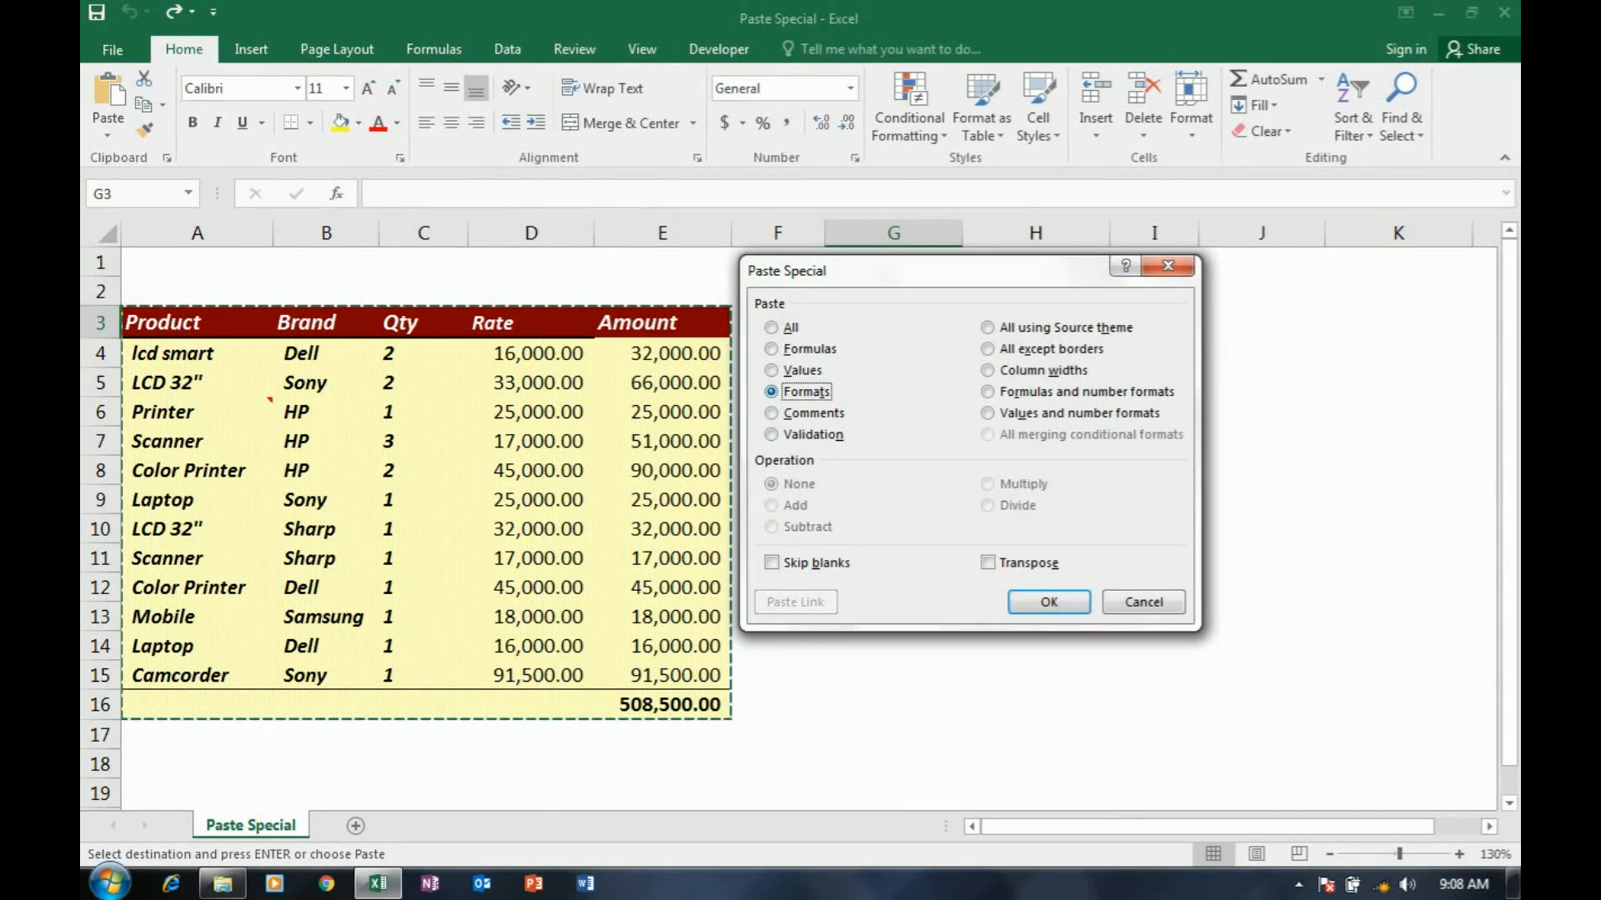
key("Return")
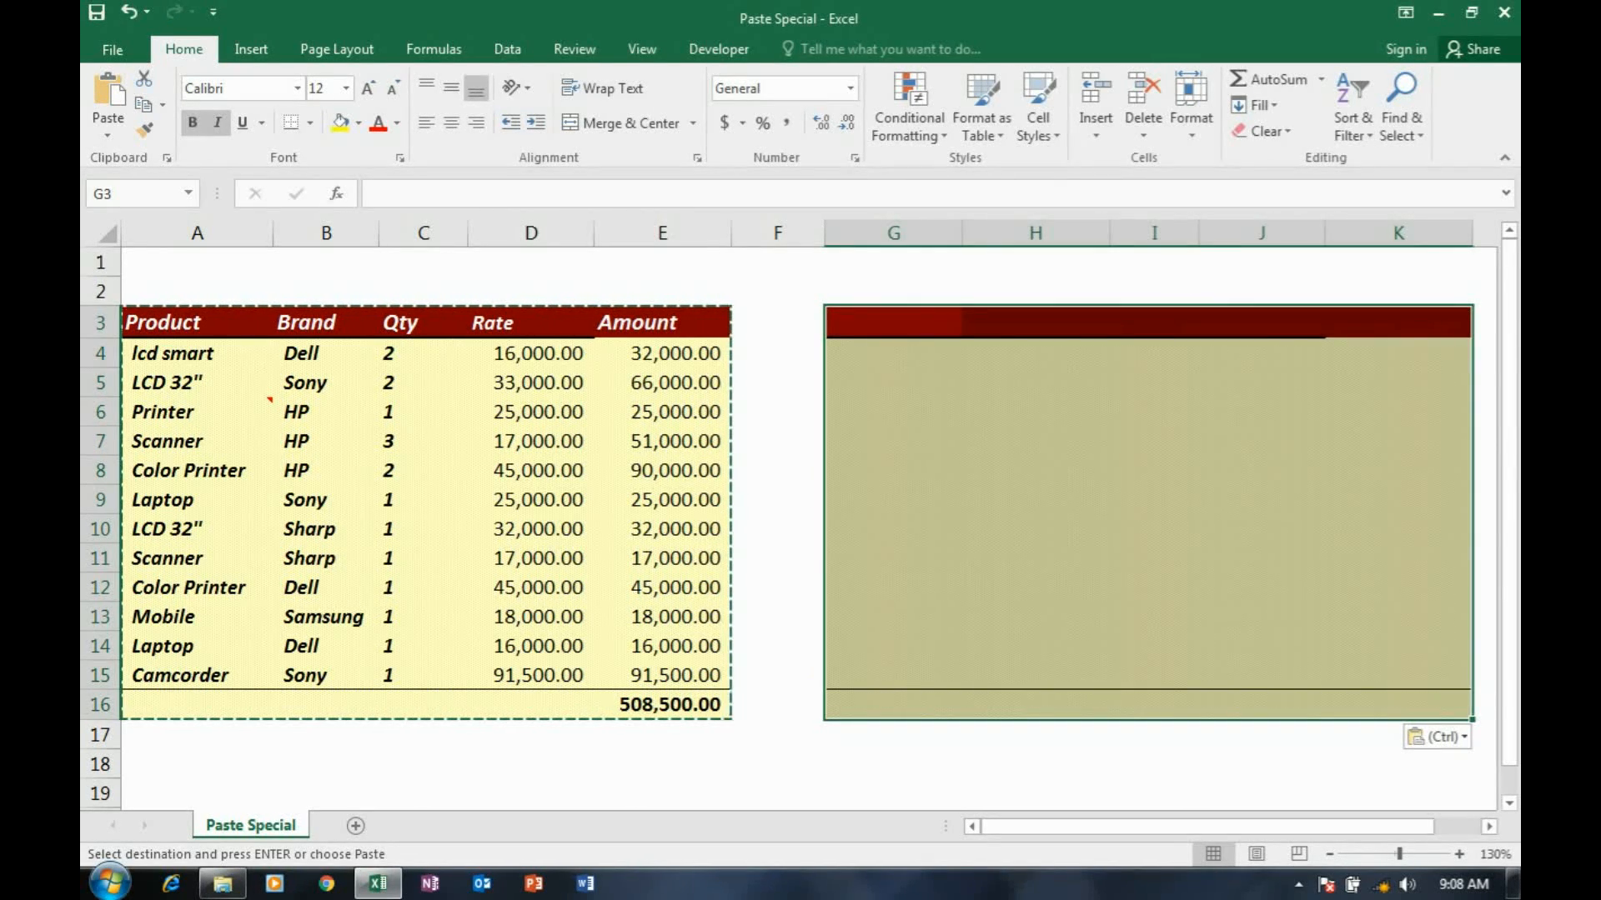
Check the formatted cells I9 and G4 to G7 for contents, and undo the formats paste.
left_click(1154, 500)
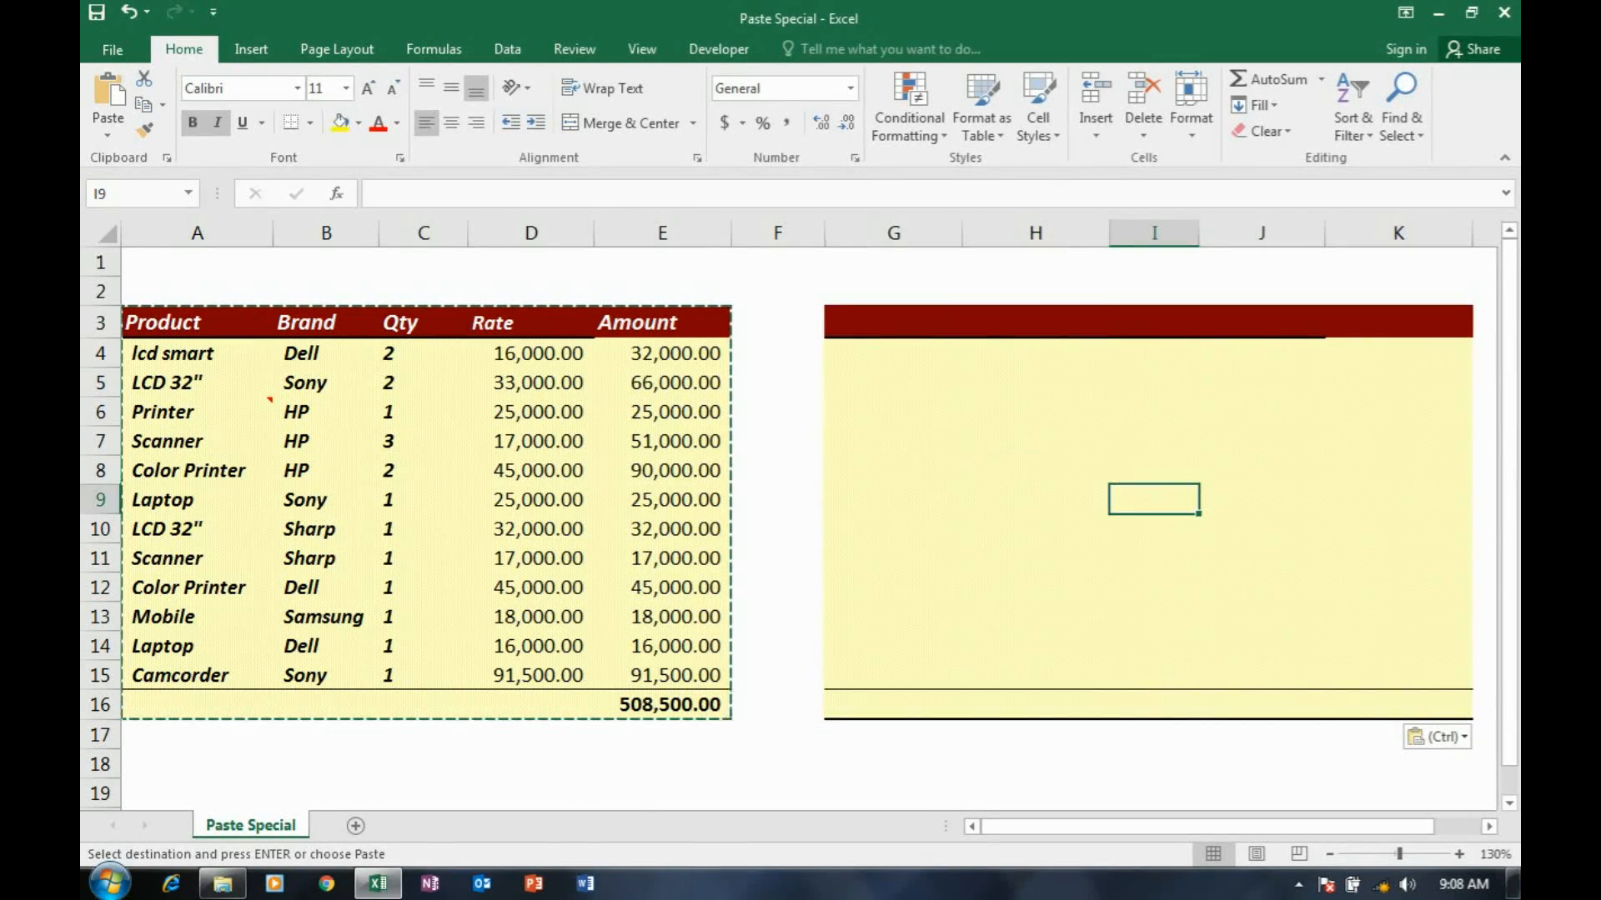
left_click(894, 441)
key("Up")
key("Up")
key("Up")
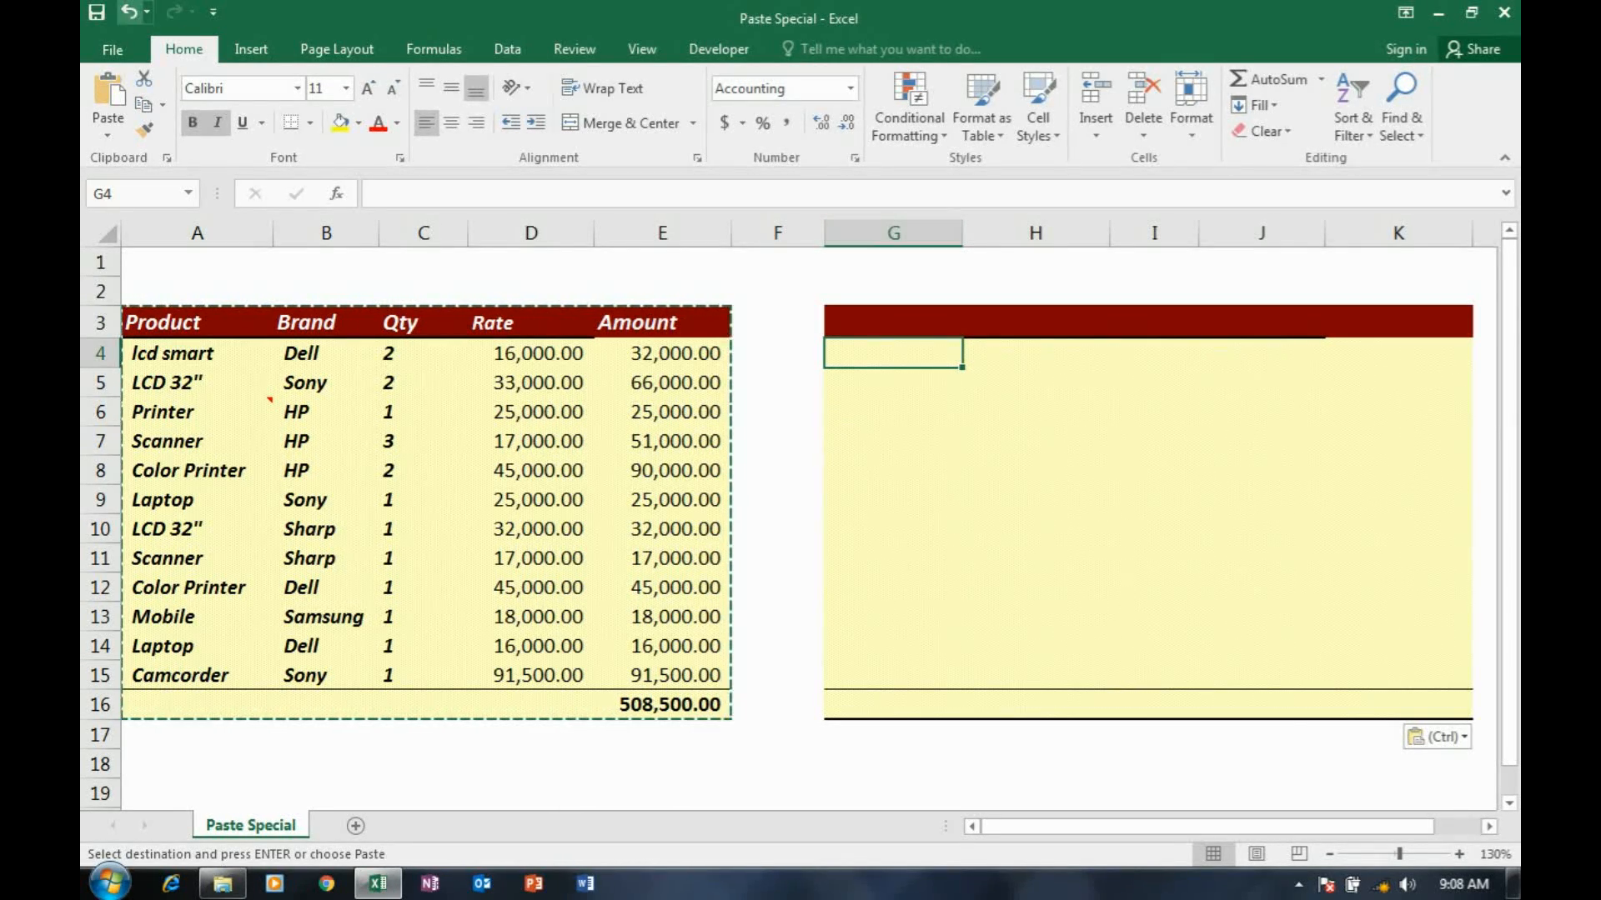
left_click(129, 10)
Reapply just the copied table's formats to the range starting at cell G3 using Paste Special.
left_click(855, 321)
right_click(855, 317)
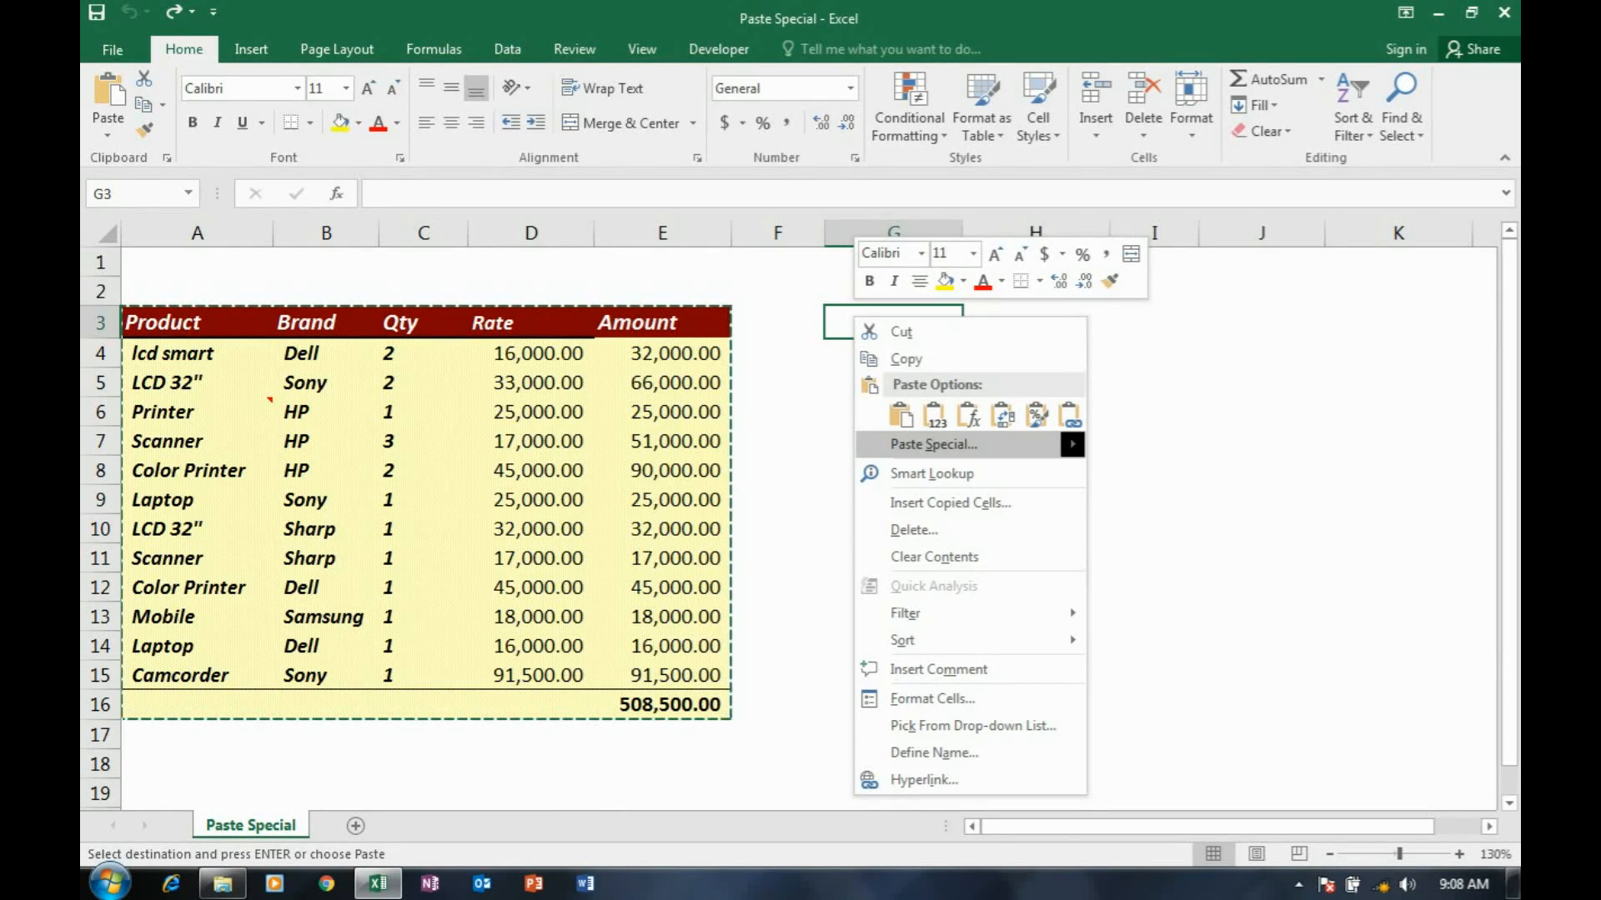
left_click(934, 444)
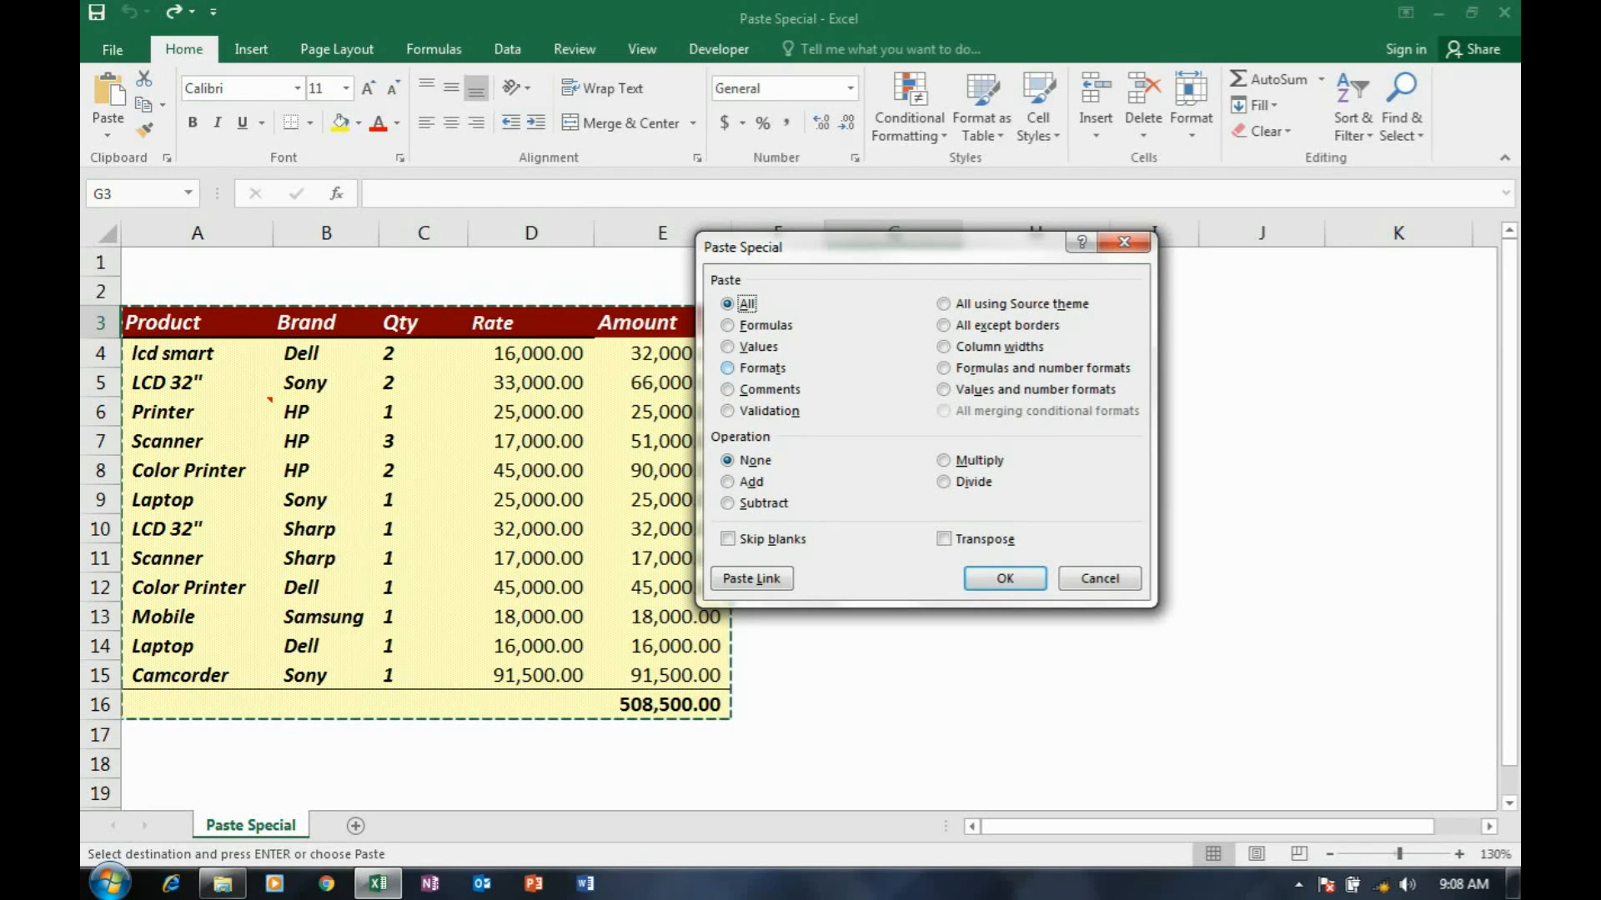
left_click(729, 367)
left_click(1005, 578)
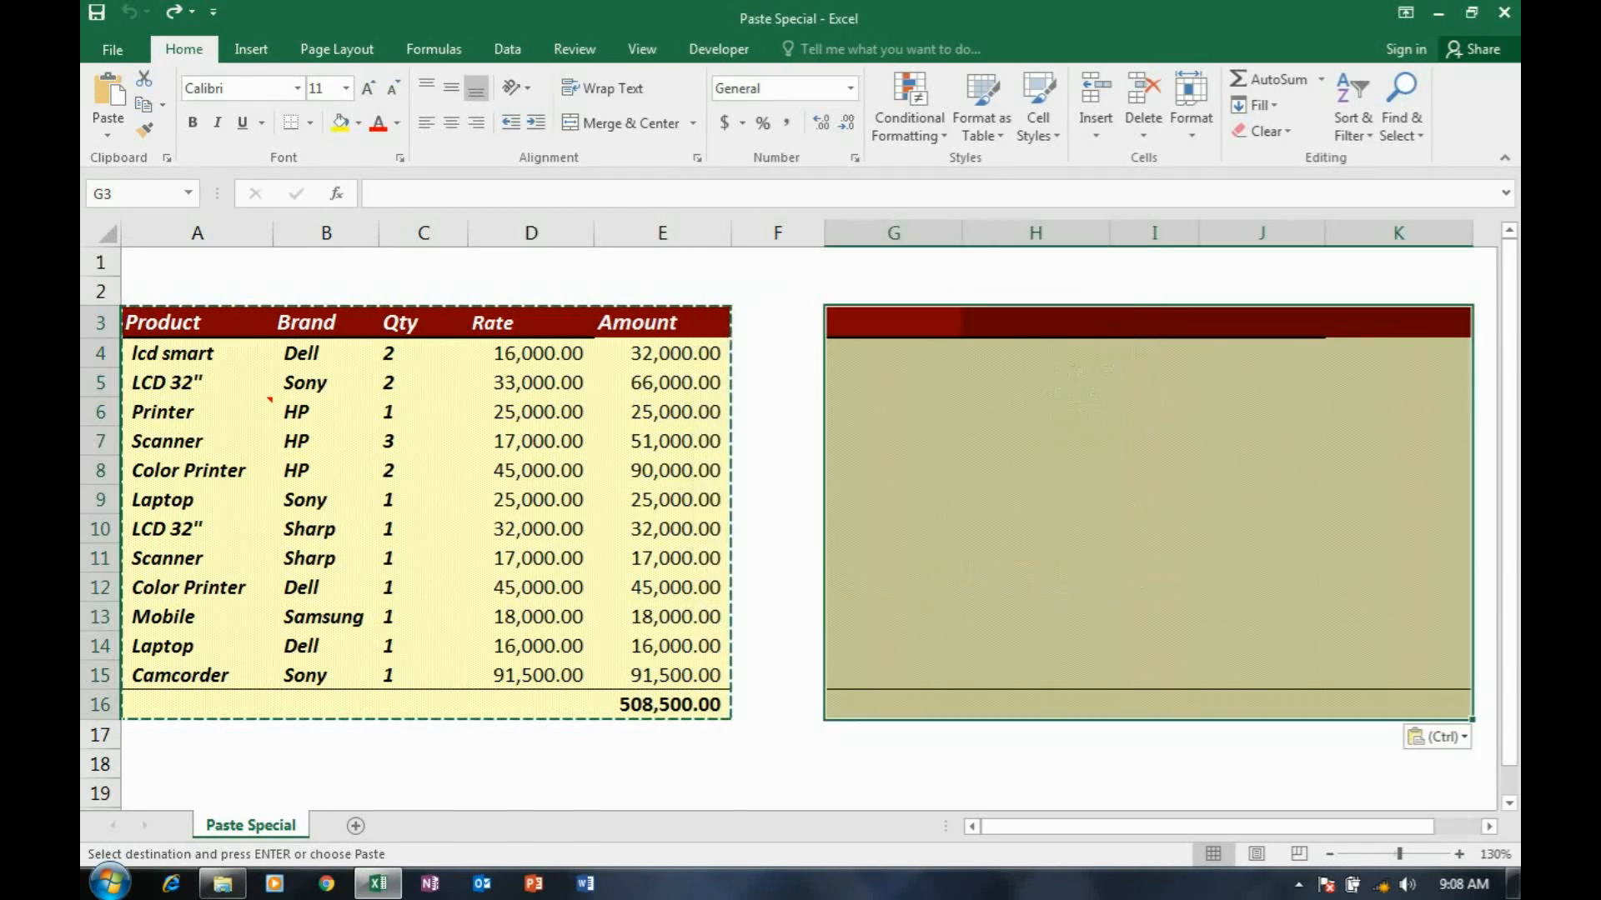
Paste only the comments of the copied table at cell G3, and compare the comment cells G6 and A6.
right_click(873, 321)
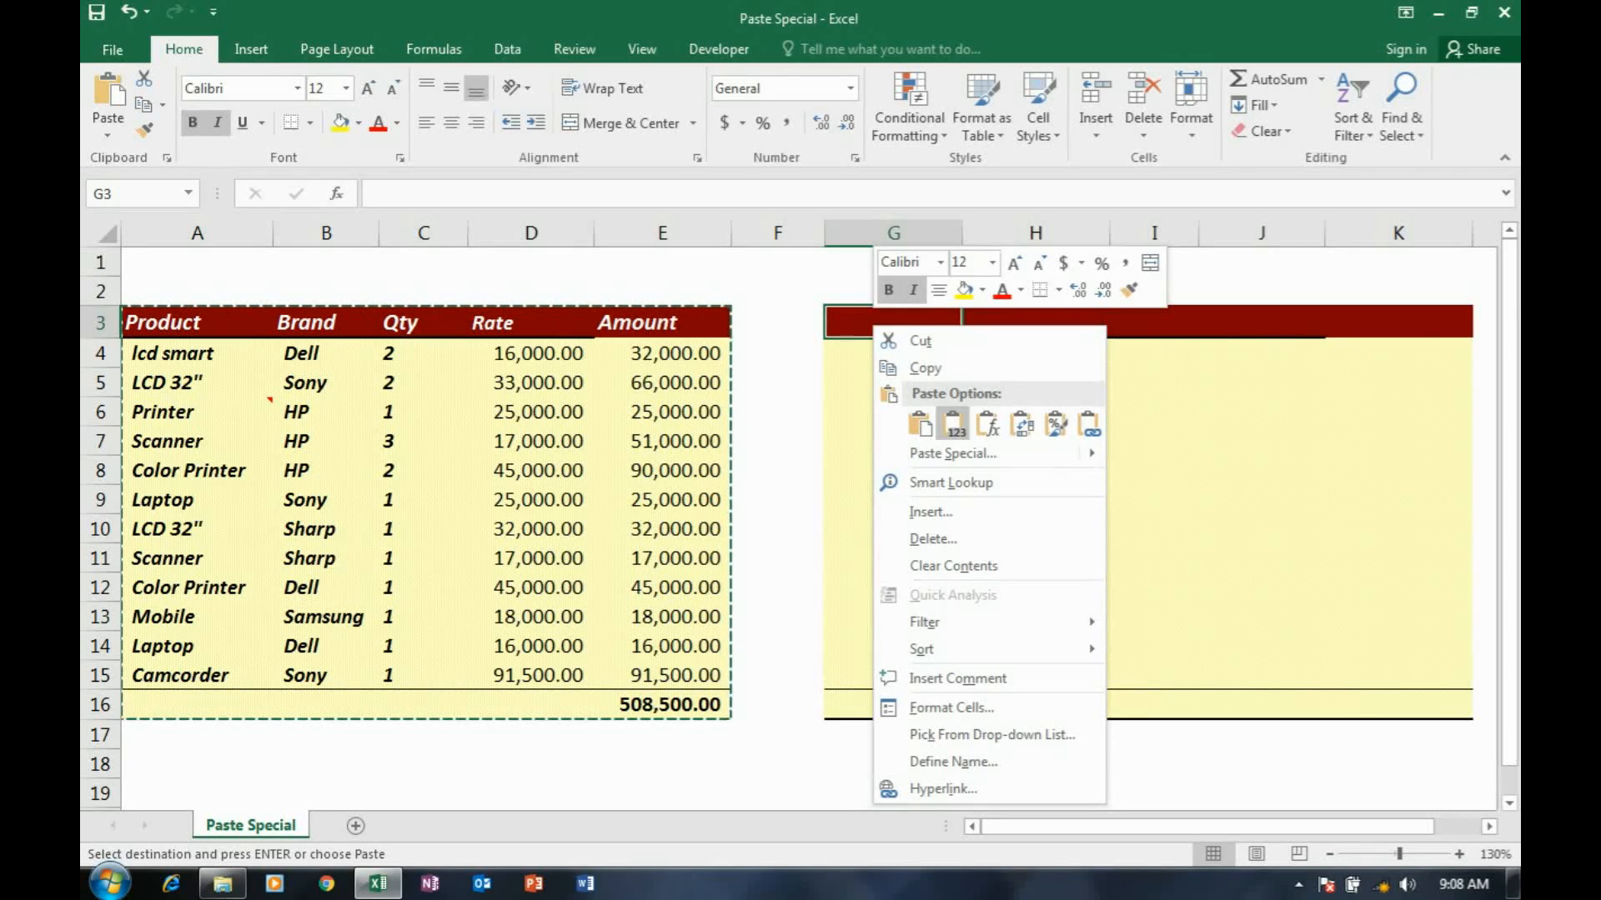
left_click(938, 450)
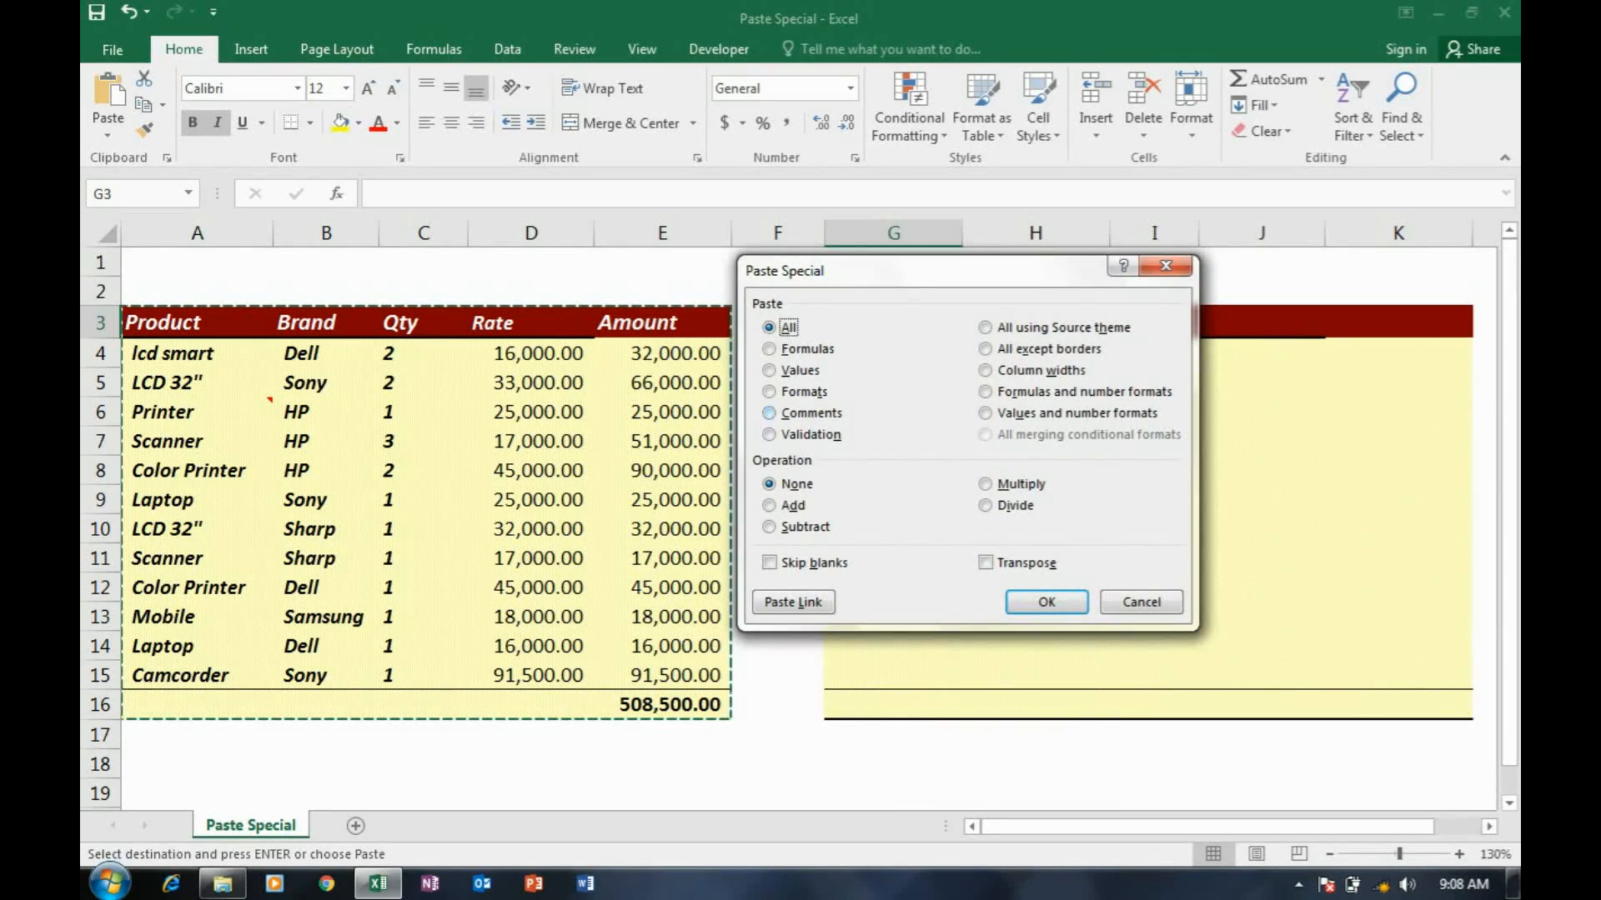
left_click(810, 413)
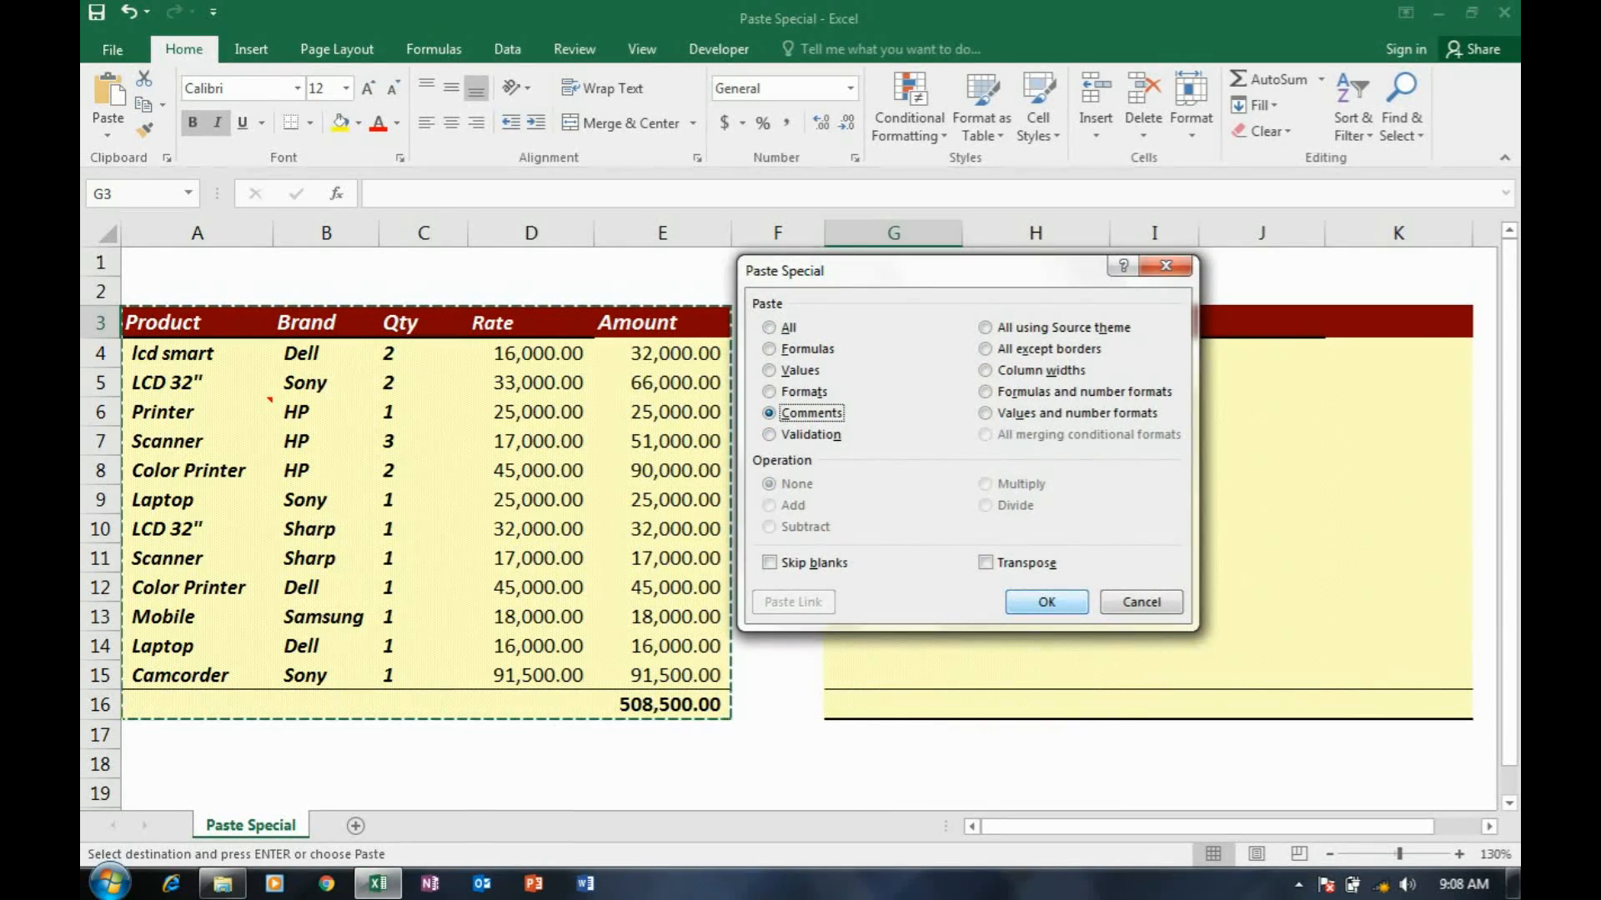
key("Return")
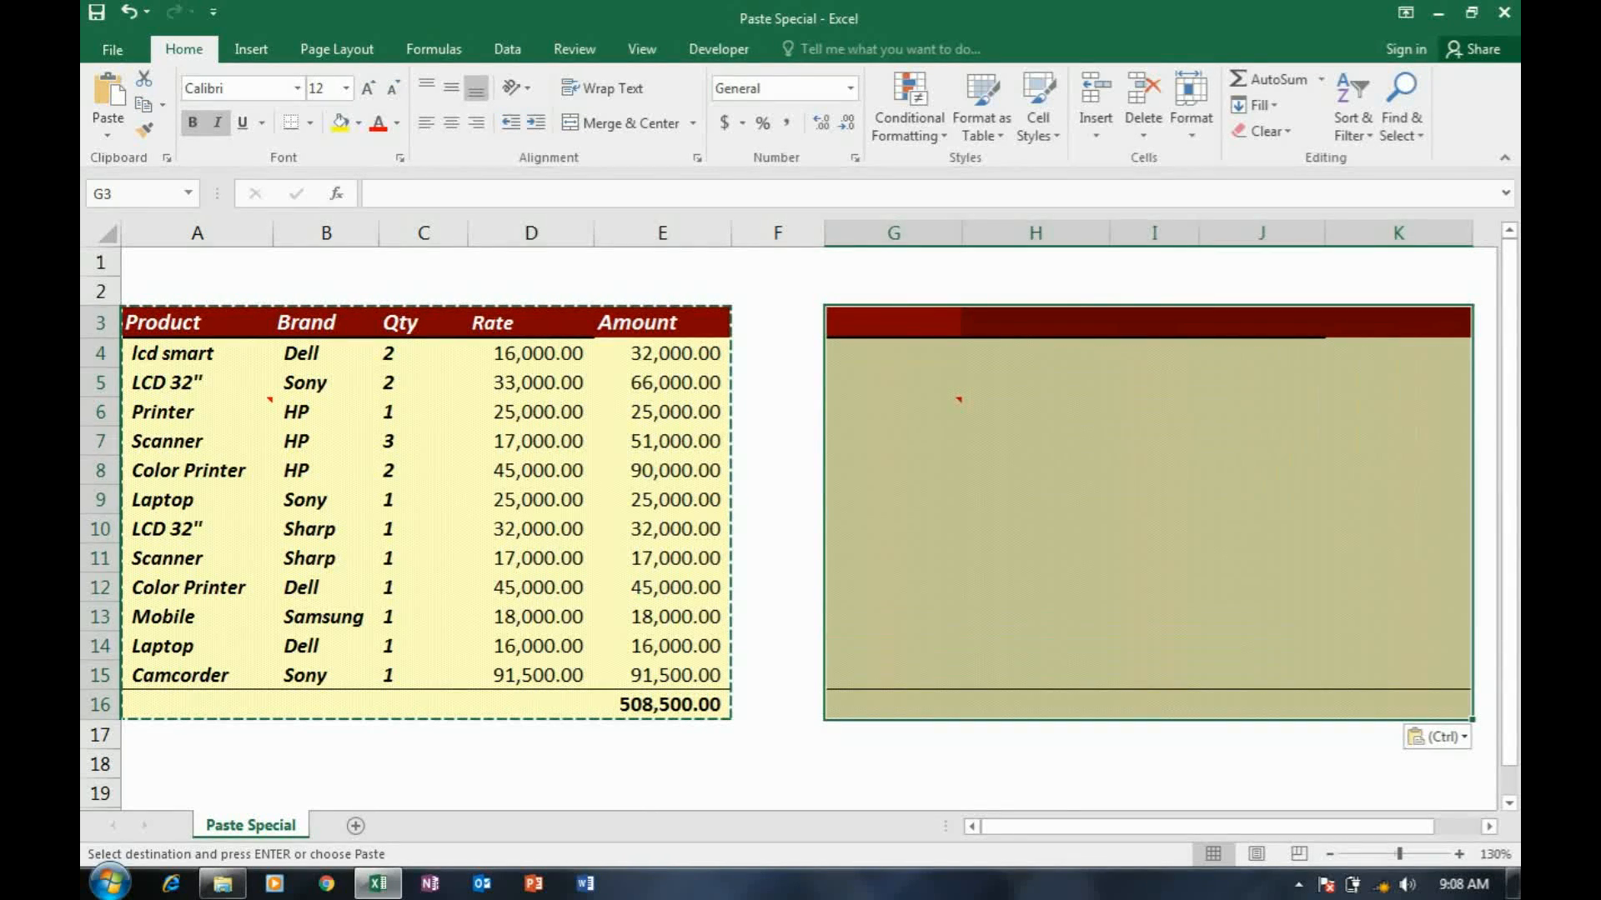
left_click(917, 411)
left_click(198, 412)
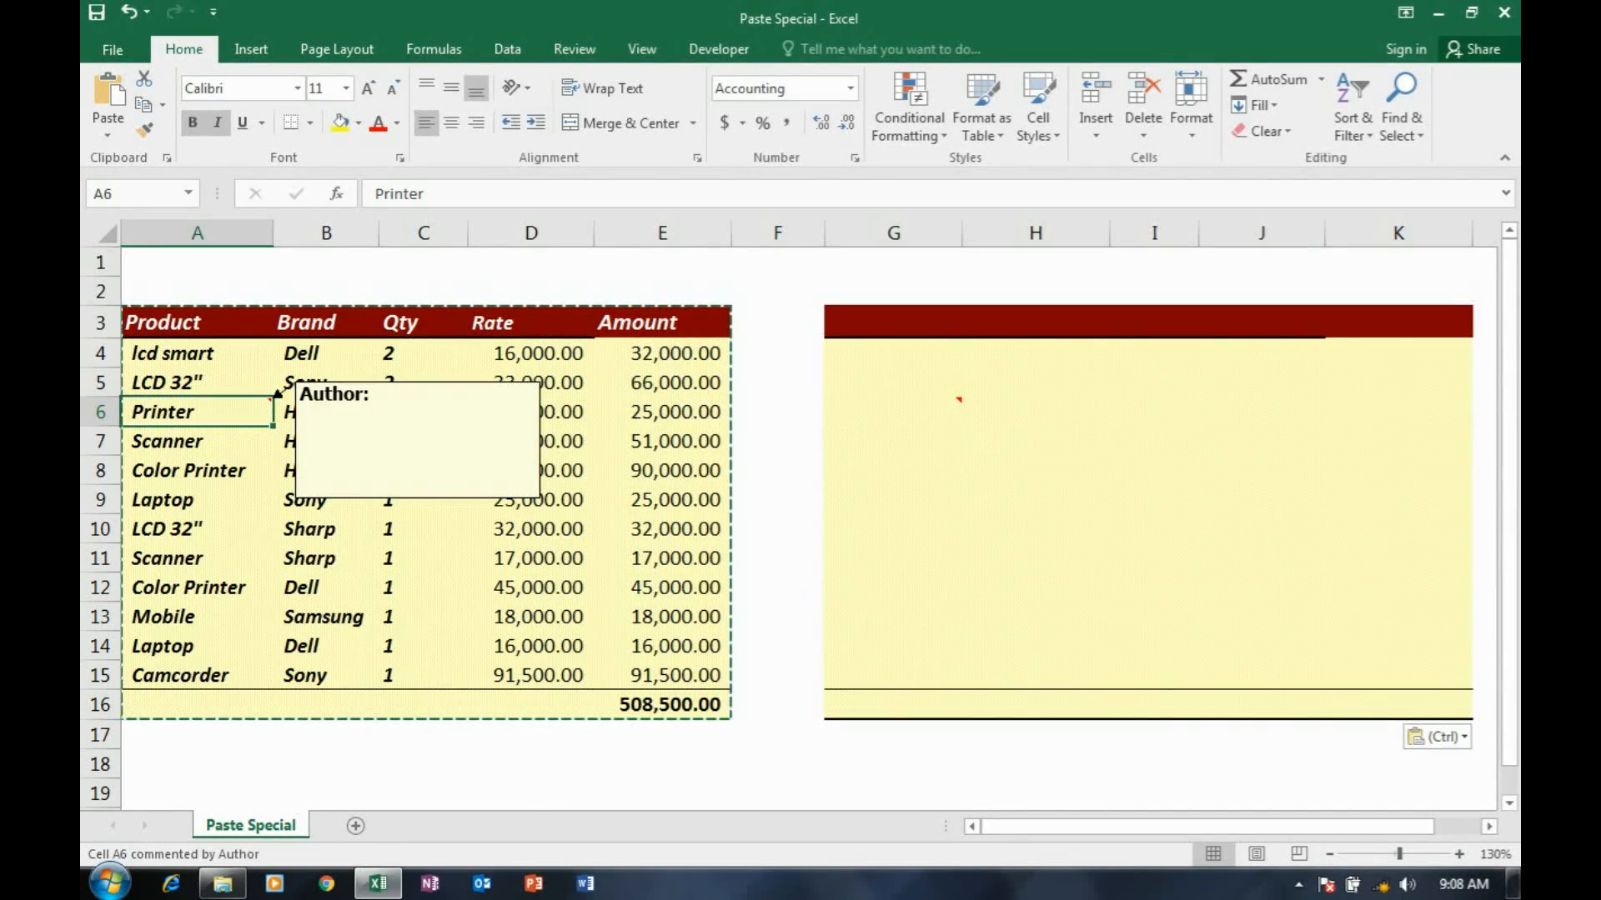
left_click(894, 412)
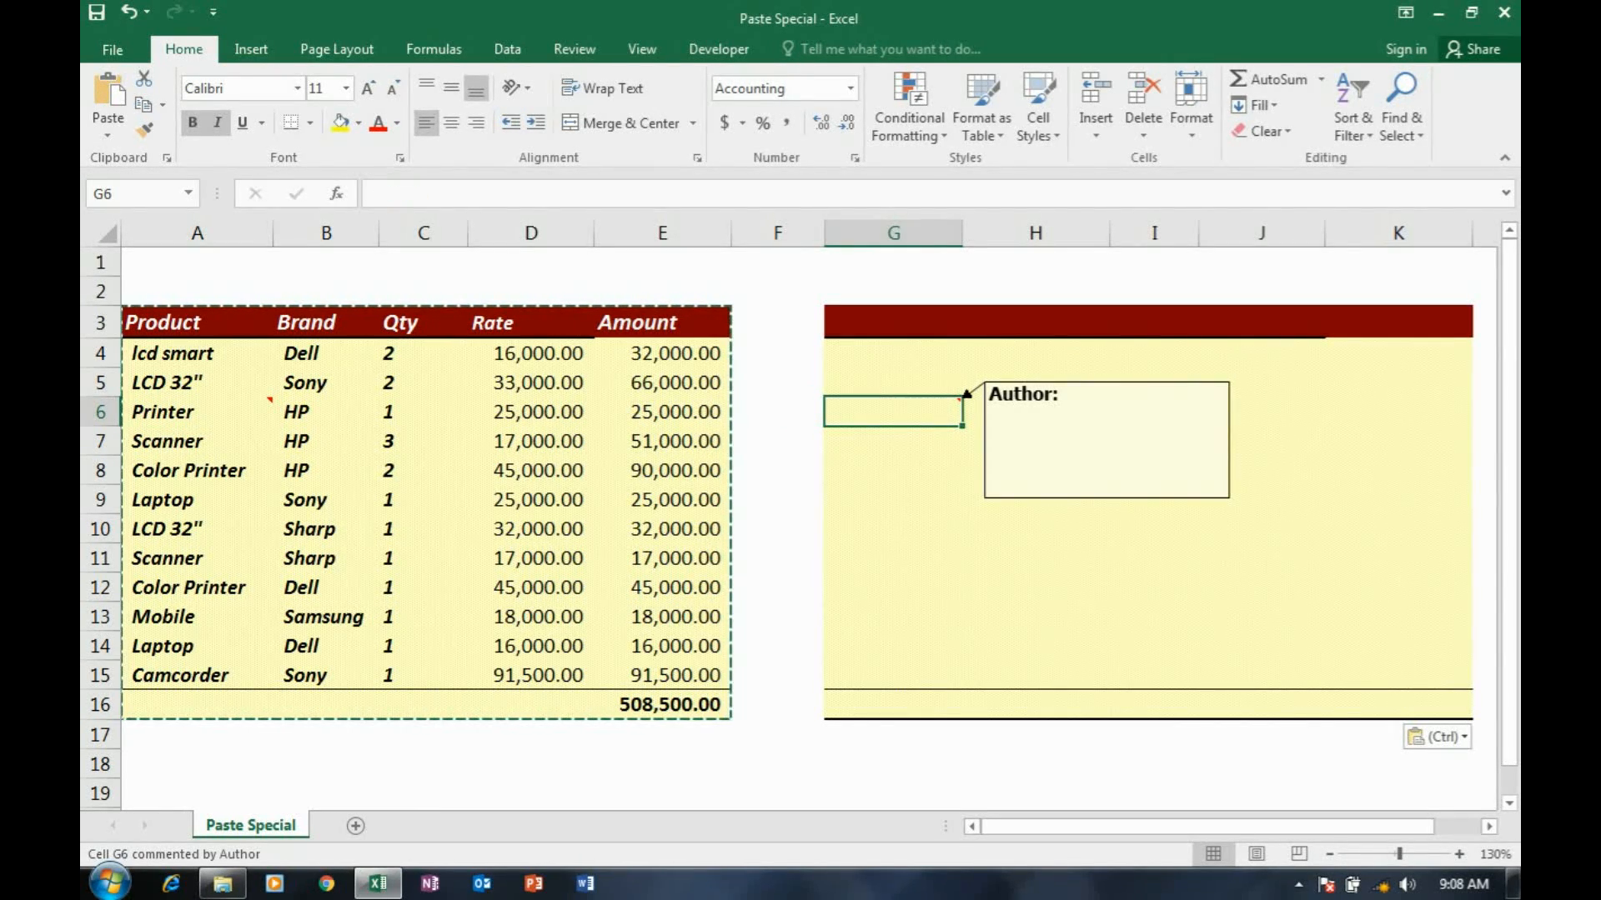
key("Escape")
left_click(876, 330)
right_click(876, 331)
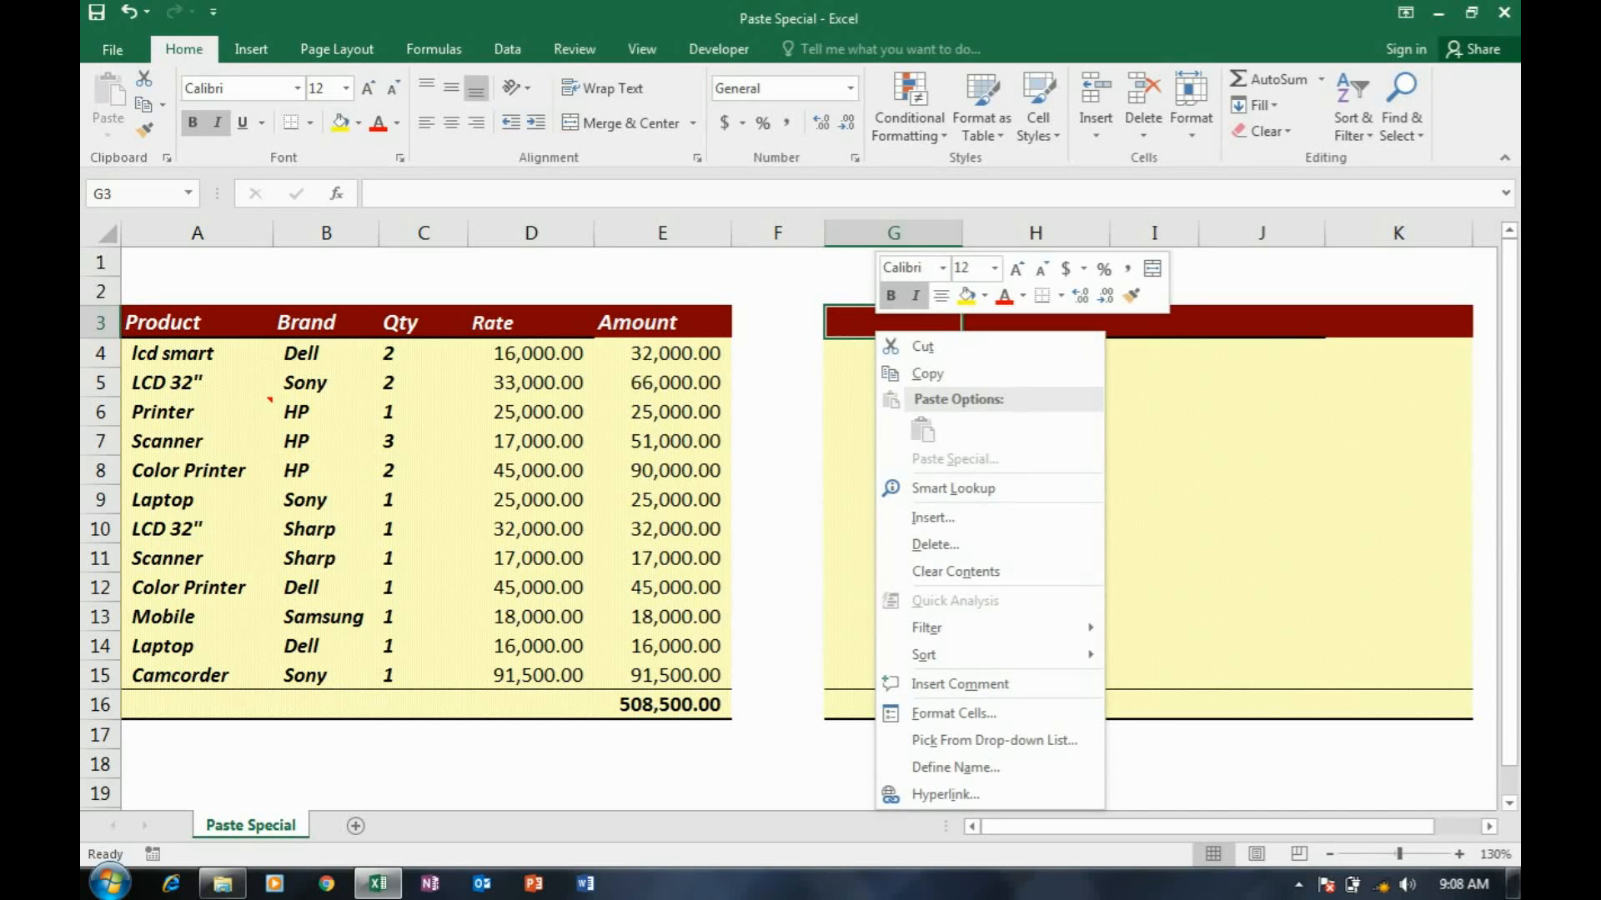
key("Escape")
Copy the product table A3:E16 and paste only its validation at cell G3 using Paste Special.
mouse_move(197, 323)
left_mouse_down()
mouse_move(425, 323)
mouse_move(665, 706)
left_mouse_up()
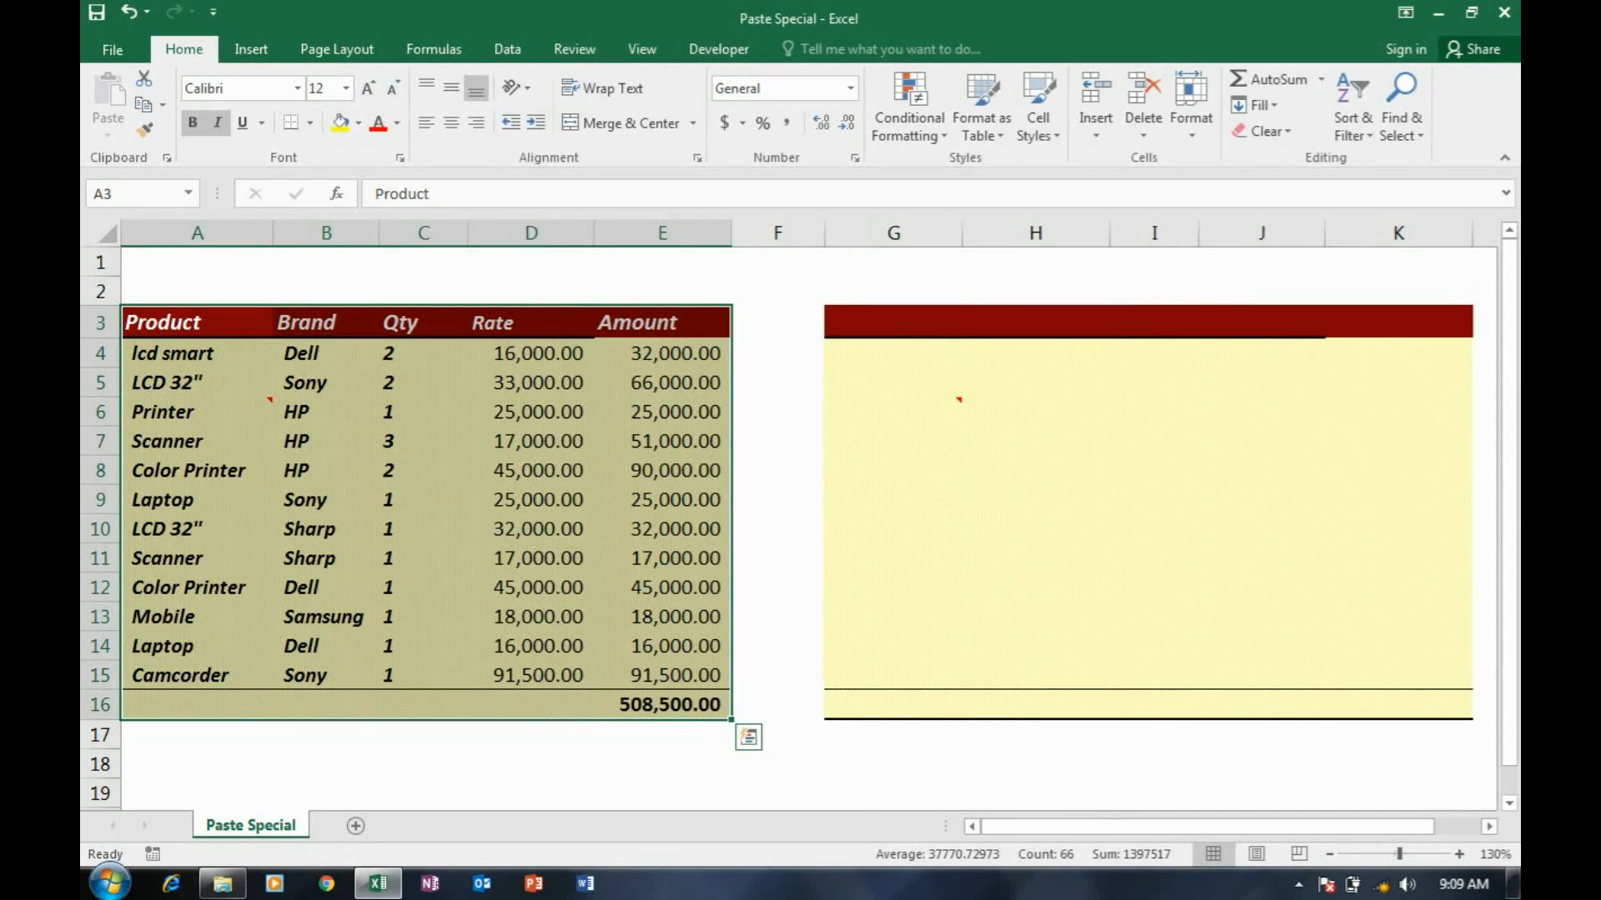
key("ctrl+c")
left_click(893, 323)
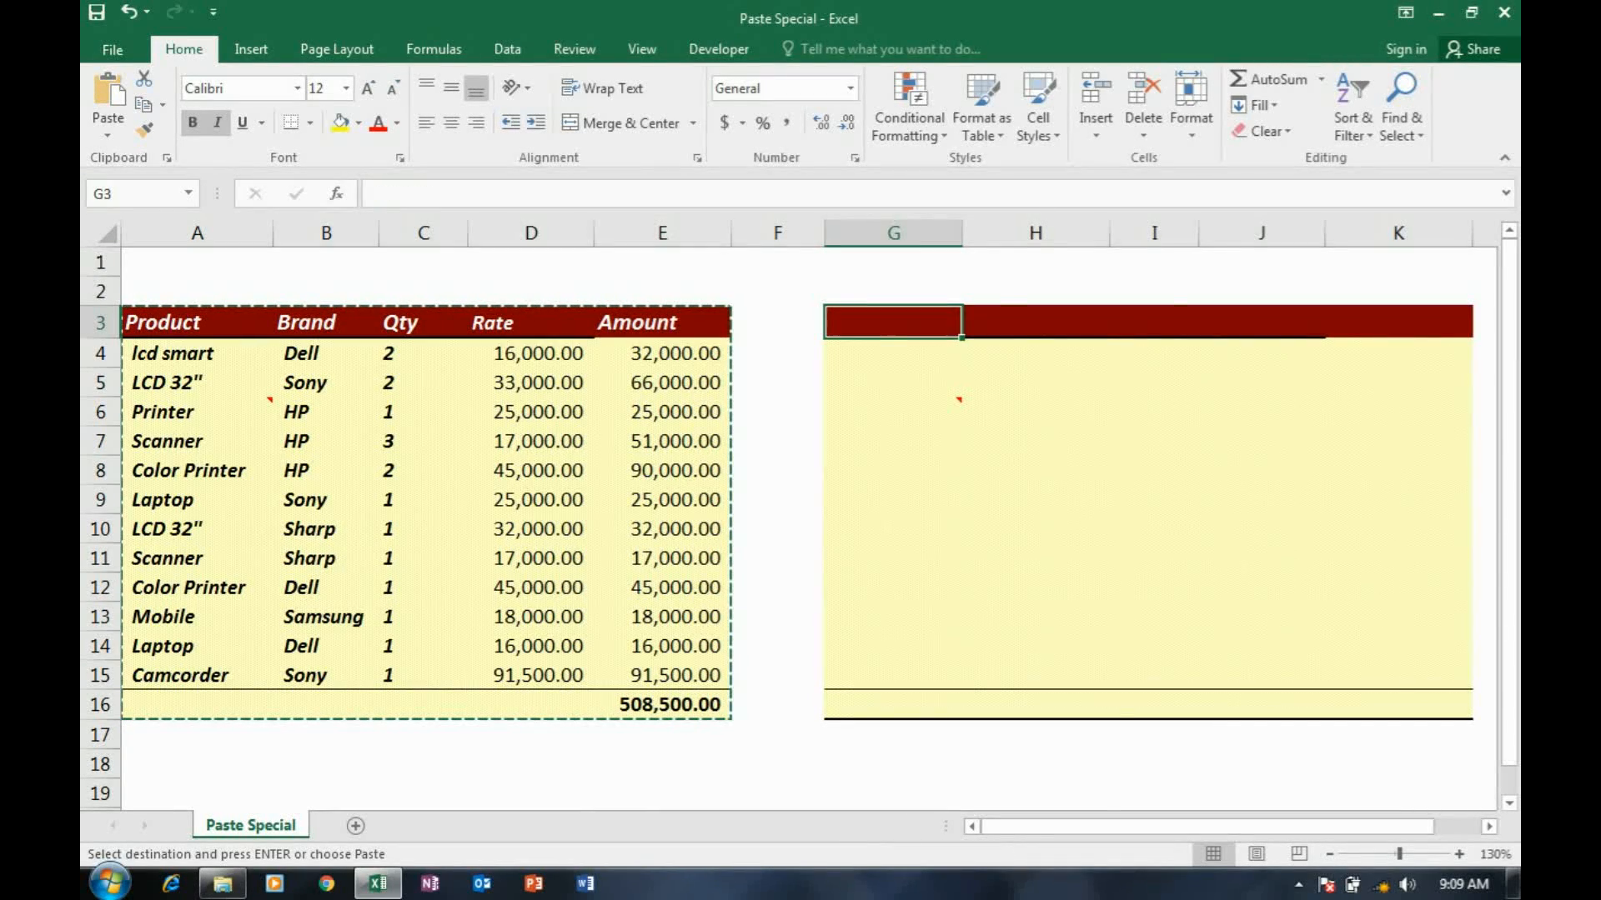
right_click(871, 315)
left_click(909, 449)
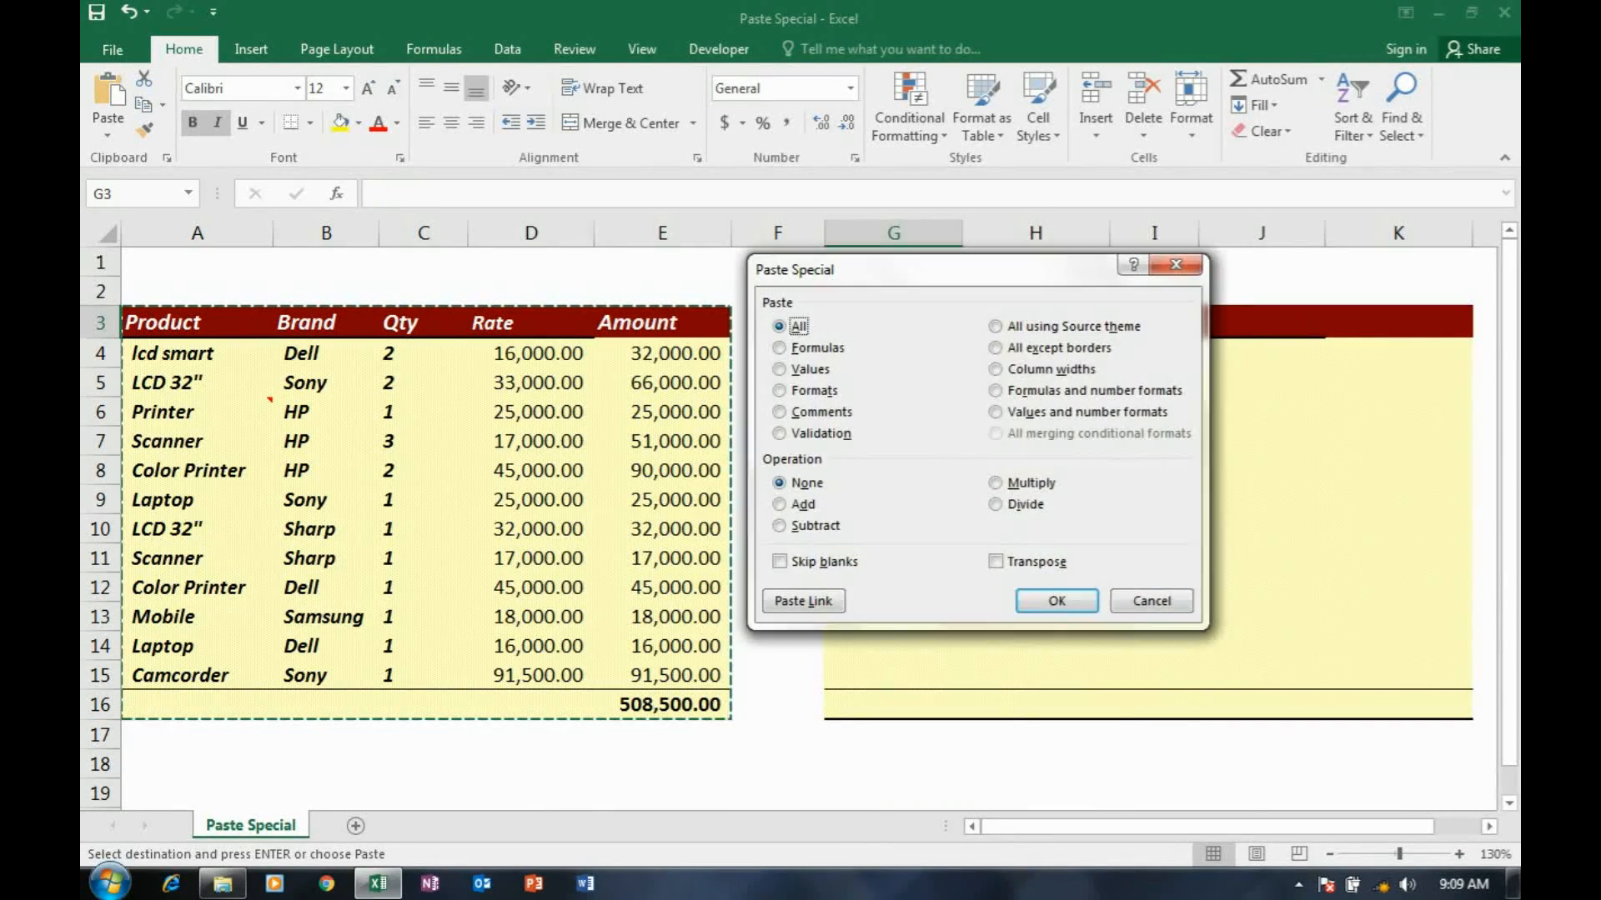
left_click(820, 433)
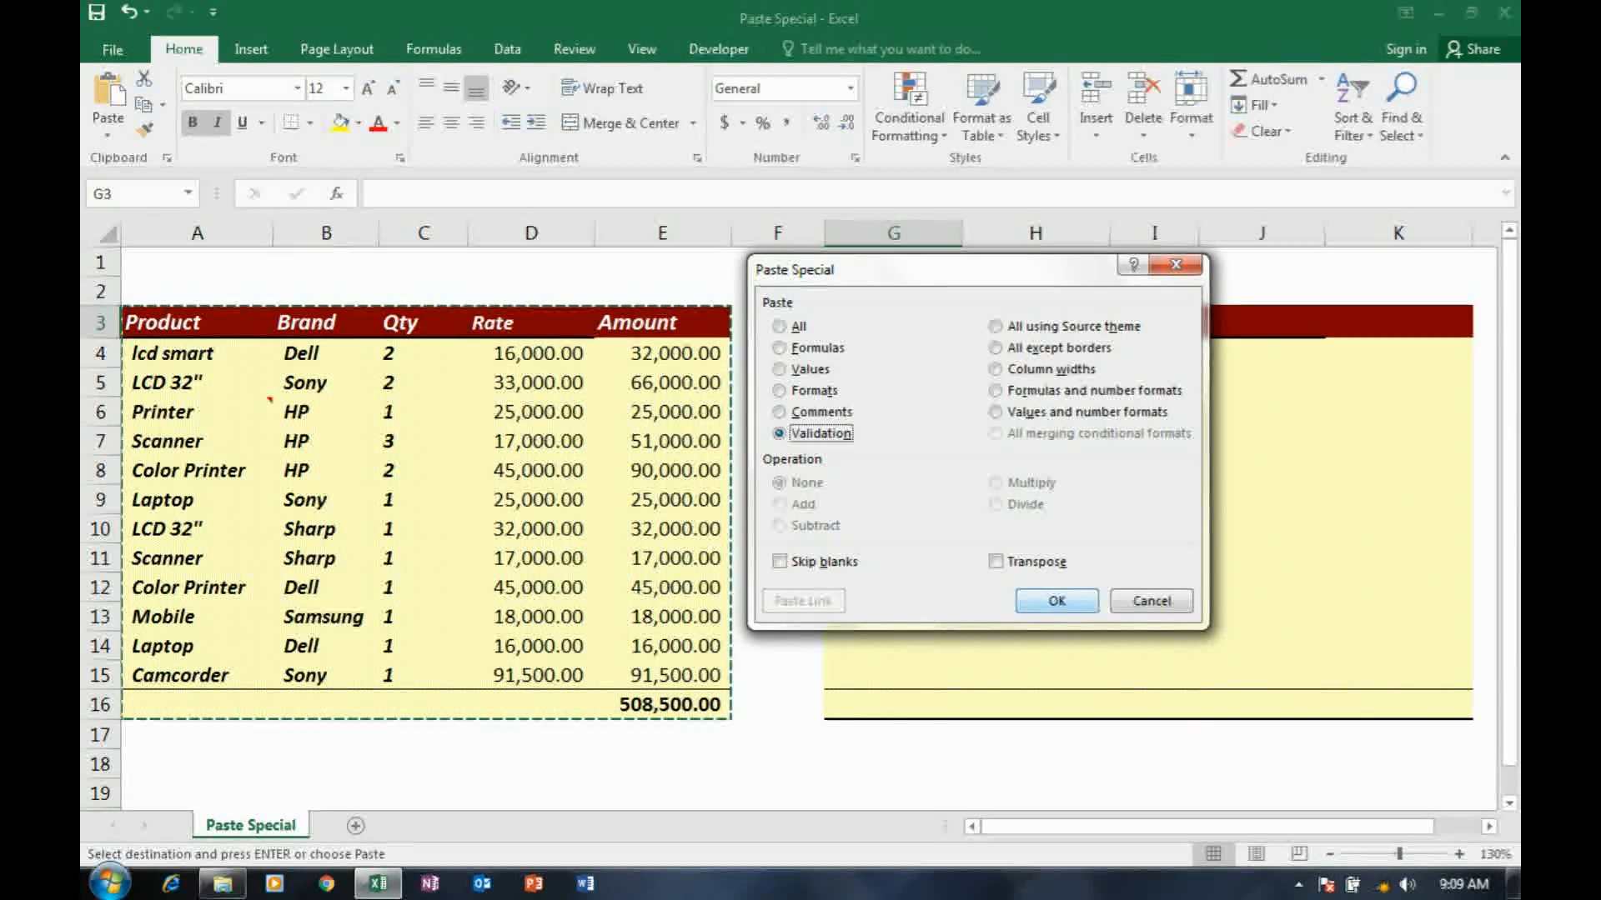
key("Return")
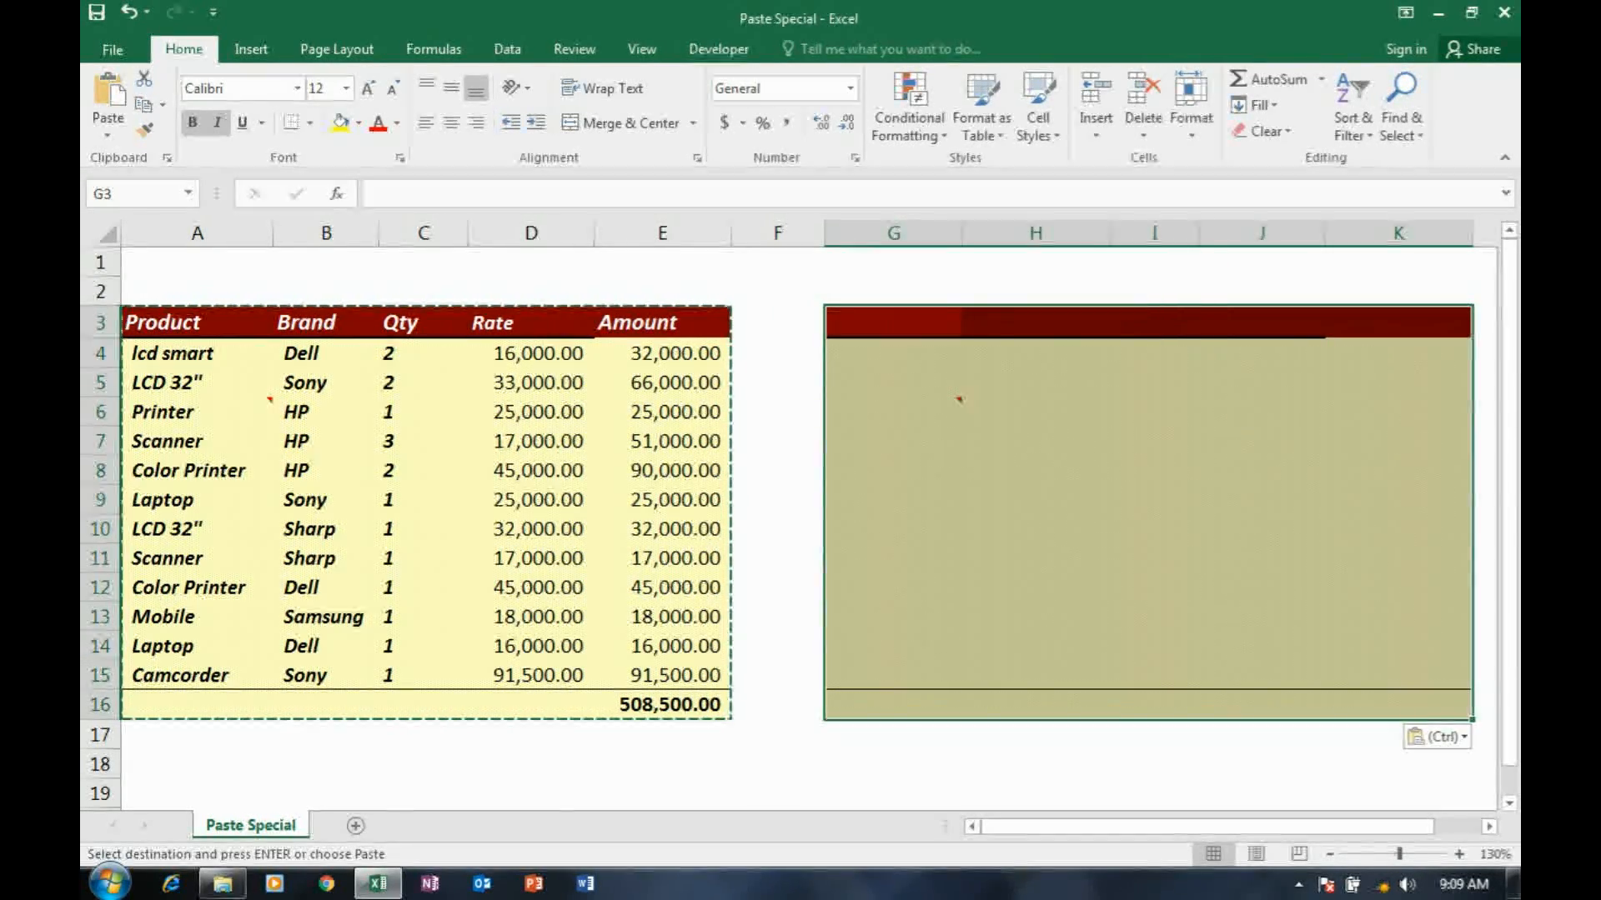
left_click(893, 382)
left_click(1261, 354)
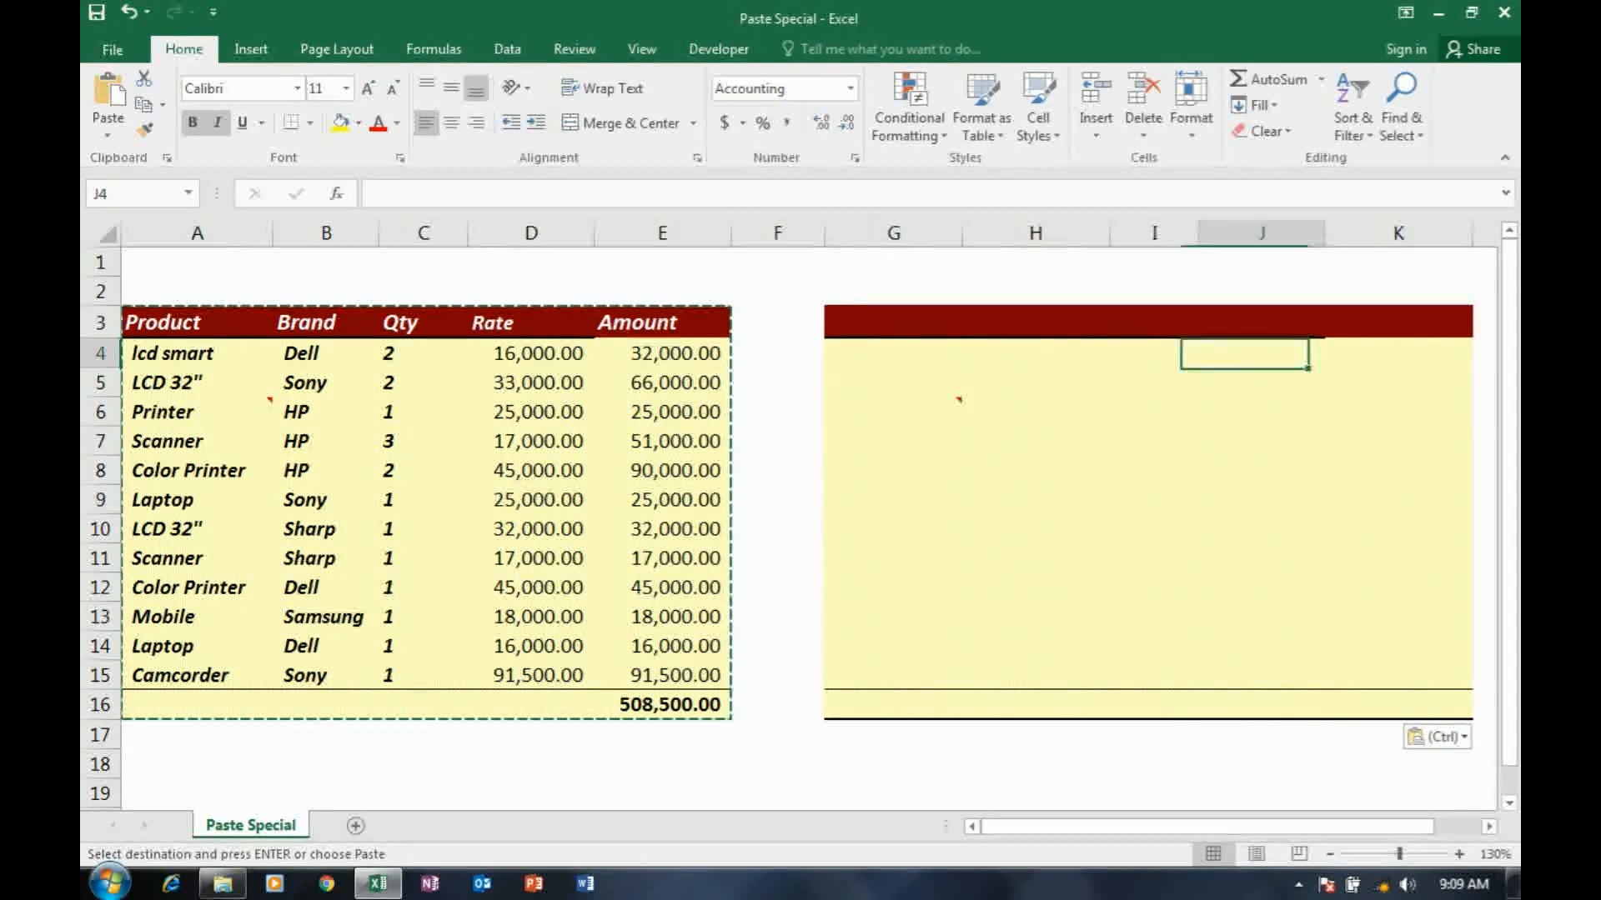
Examine the data validation rule set on the Rate cell D4, leaving it unedited.
left_click(531, 353)
key("Escape")
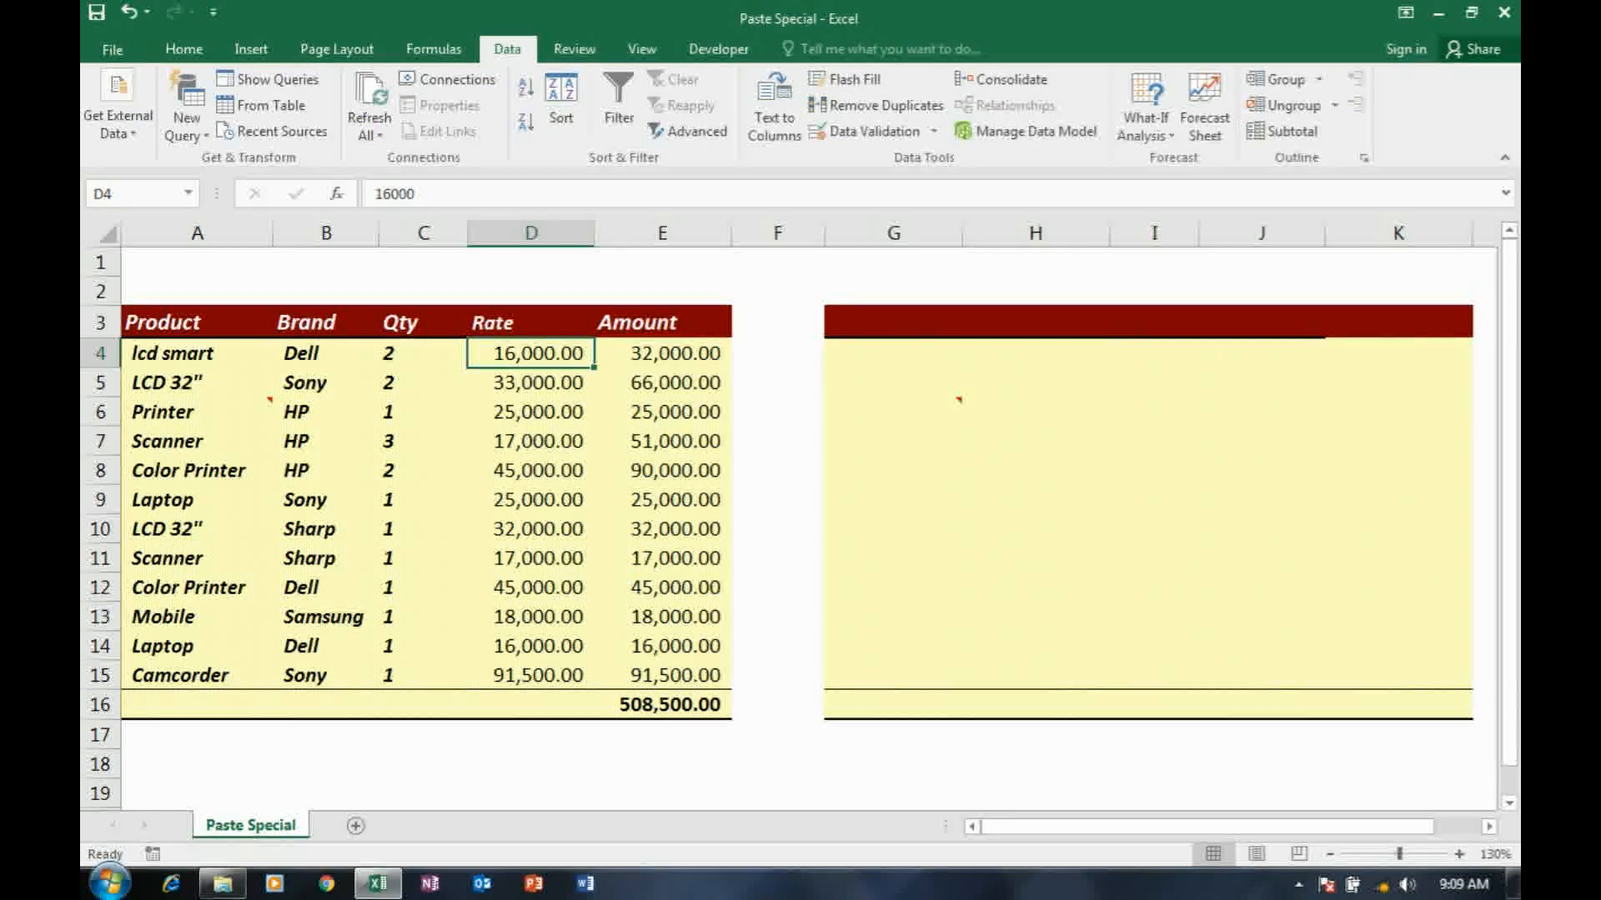
left_click(875, 132)
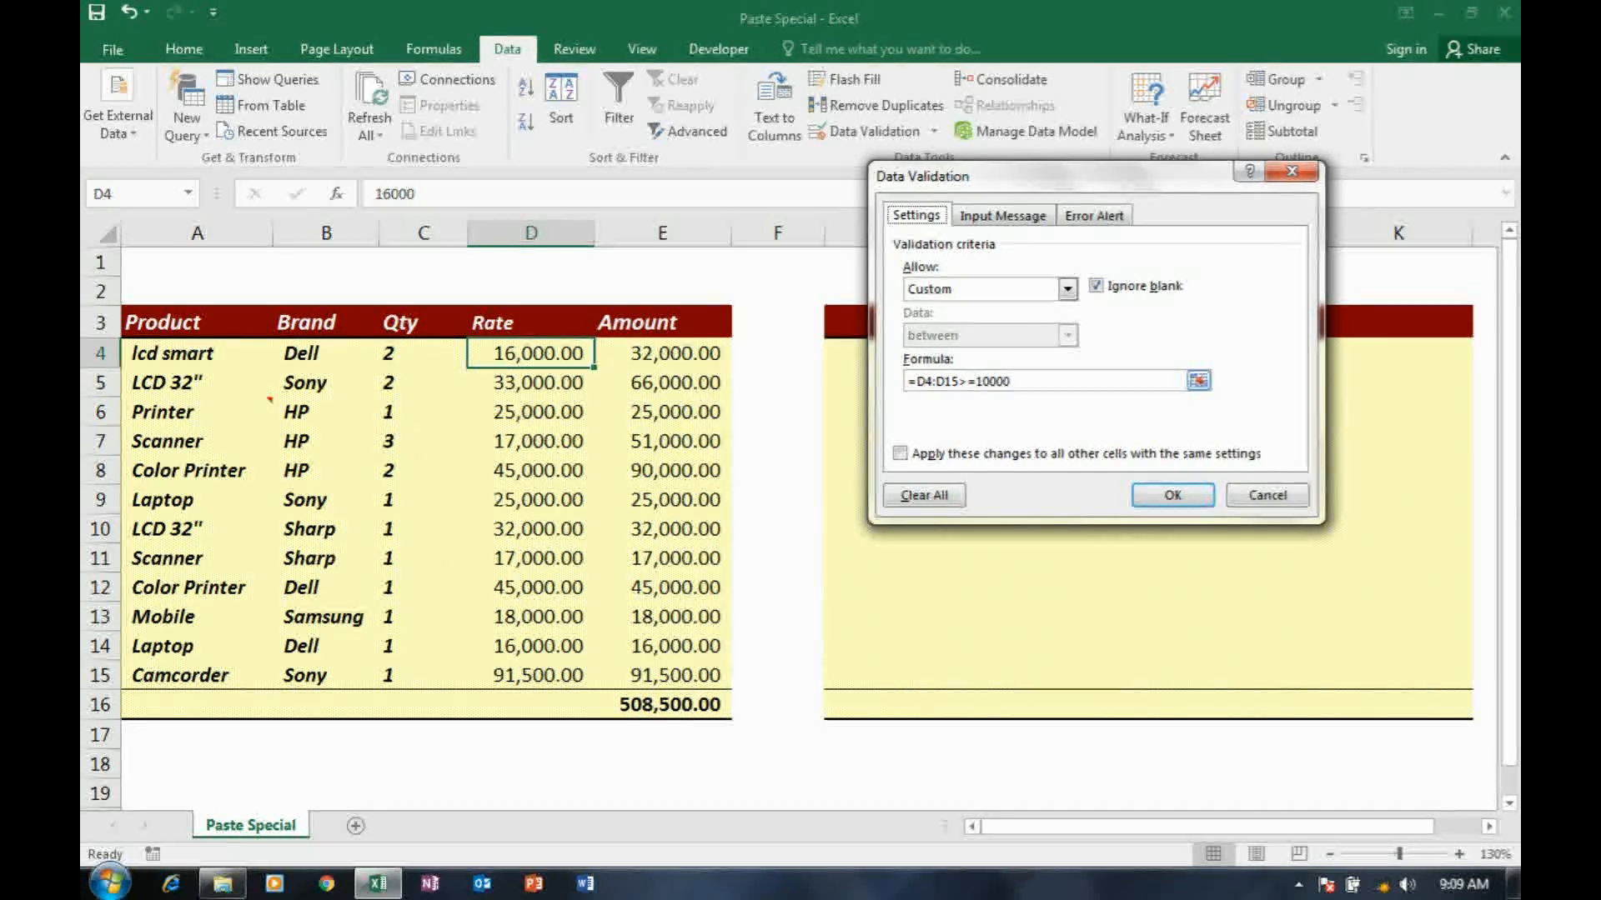
key("Escape")
Test the validation rule of Rate cell D4 by trying to enter 9000, and cancel the entry.
key("Down")
key("Up")
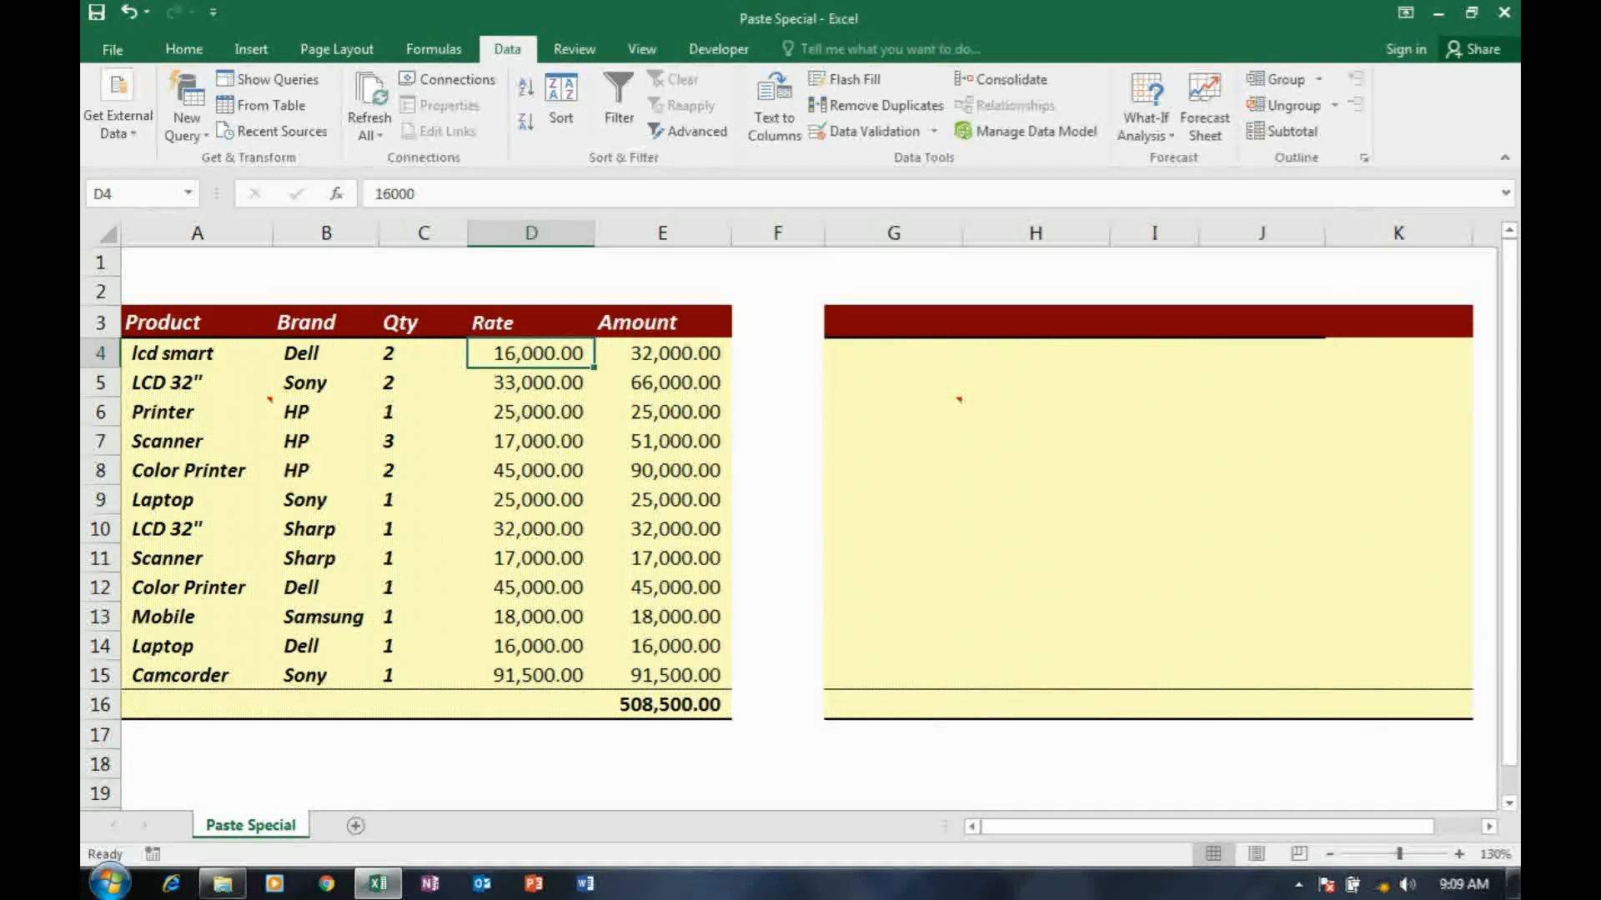
type("9000")
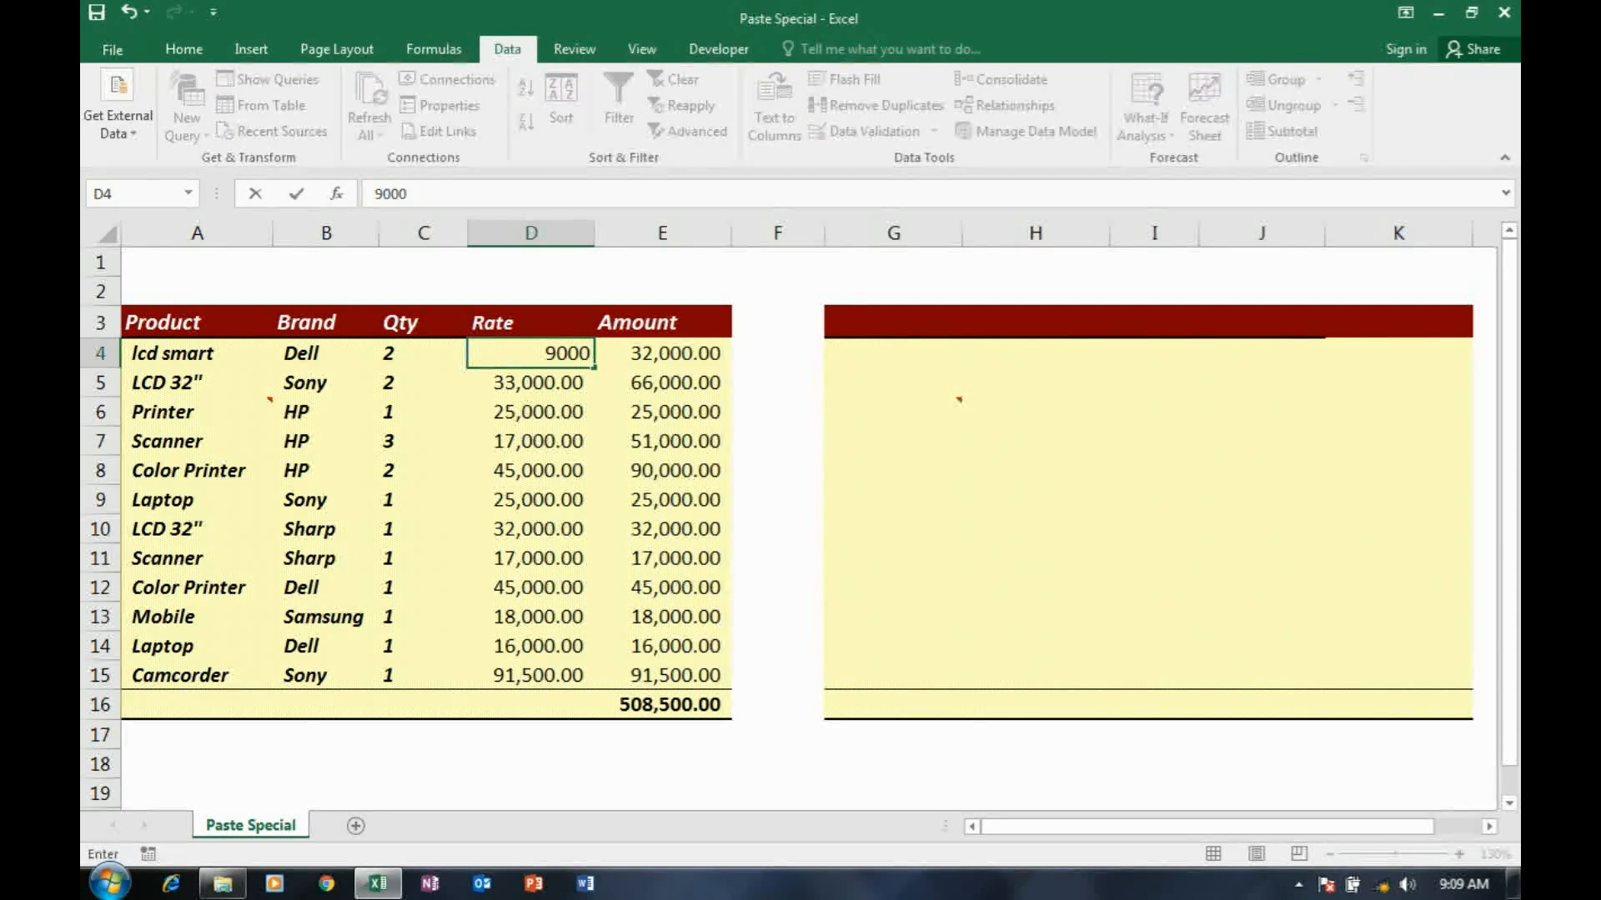
key("Return")
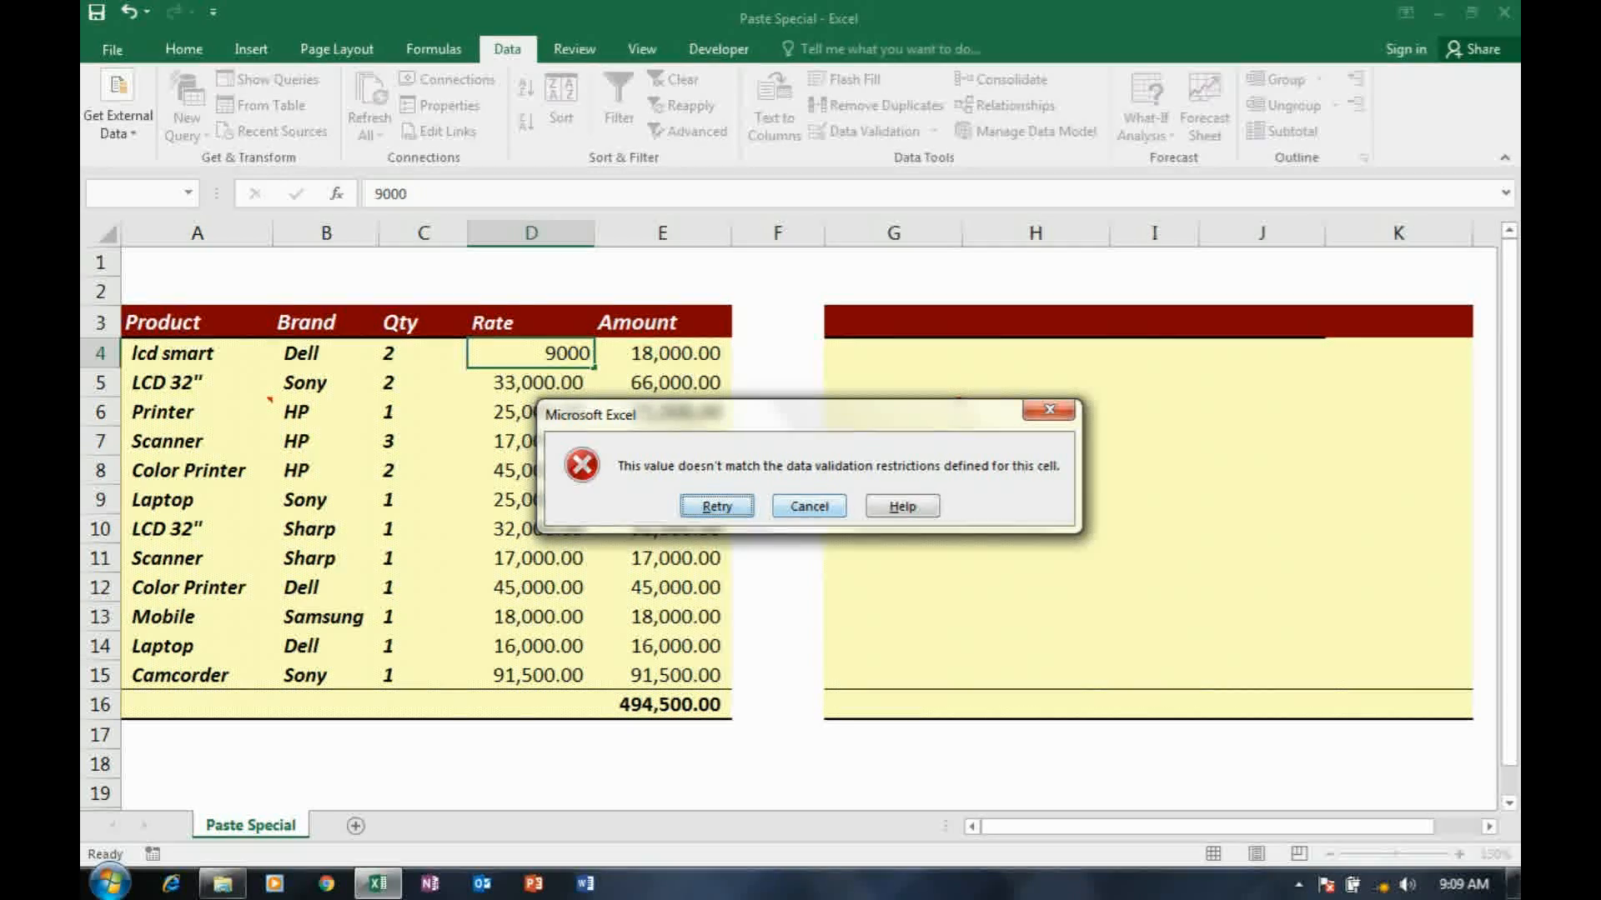
key("Escape")
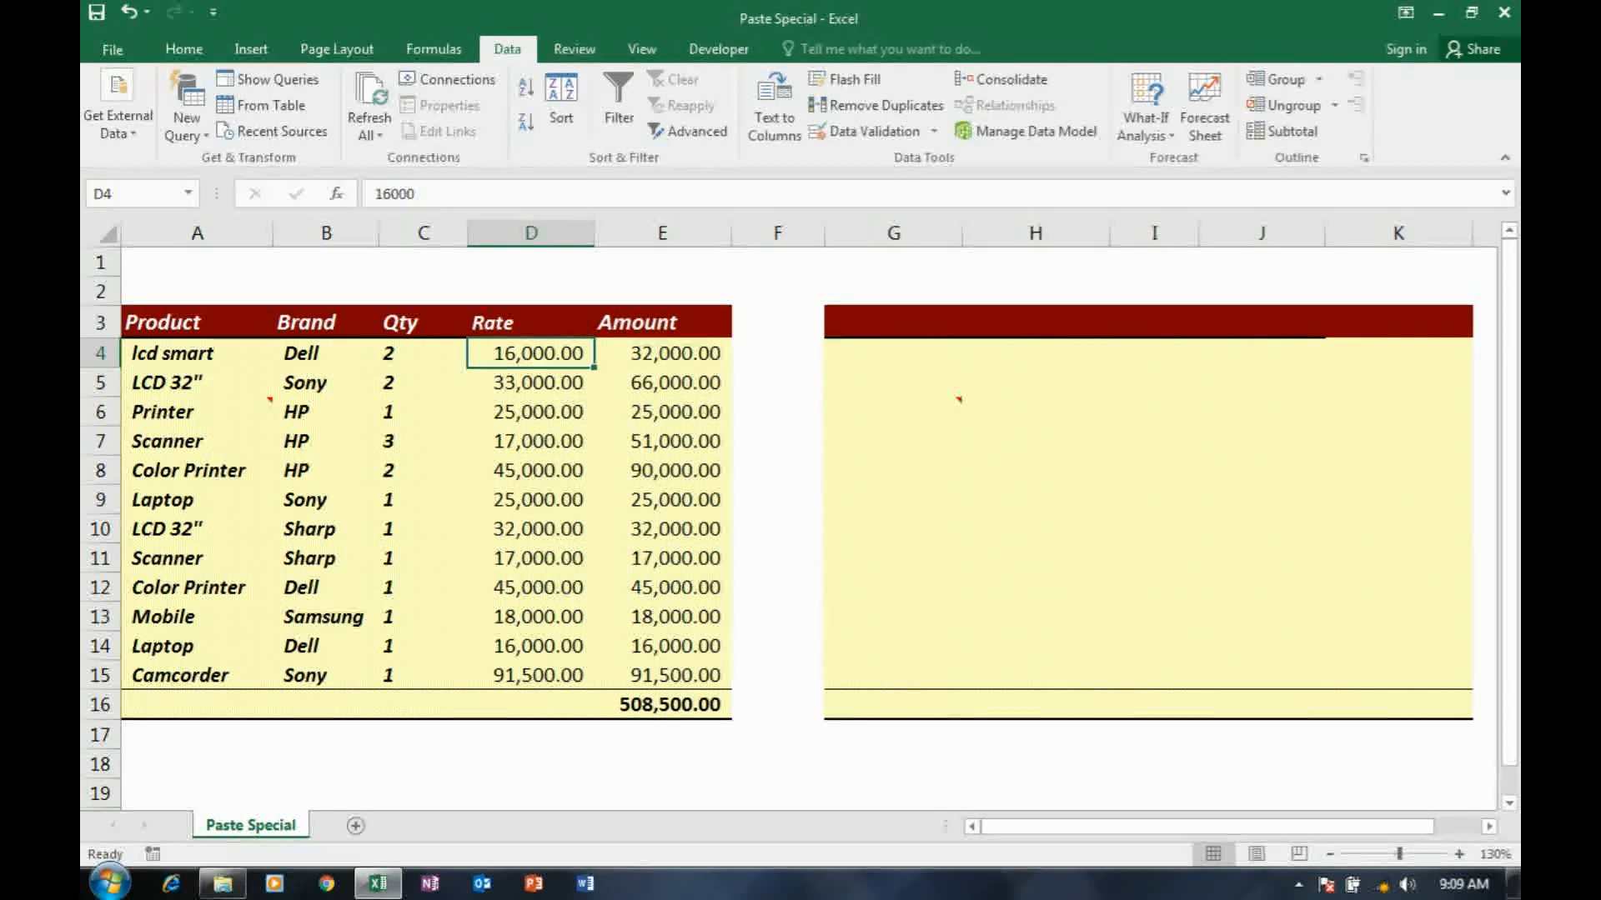
left_click(530, 412)
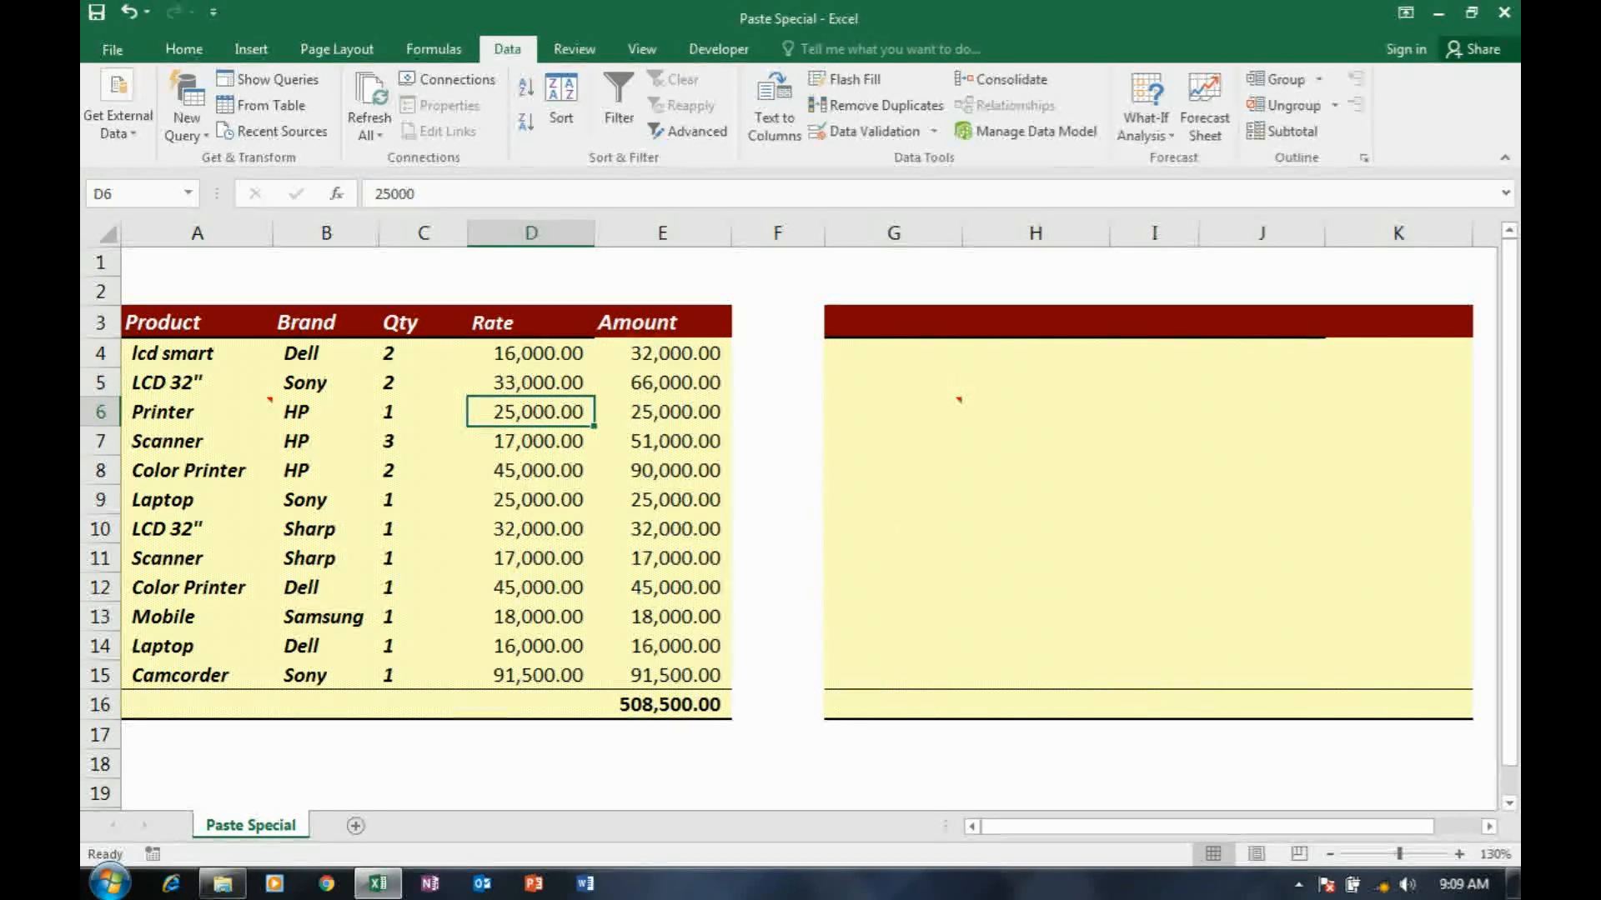
Test the pasted validation in cell J4 by trying to enter 9000, and cancel the entry.
left_click(1262, 354)
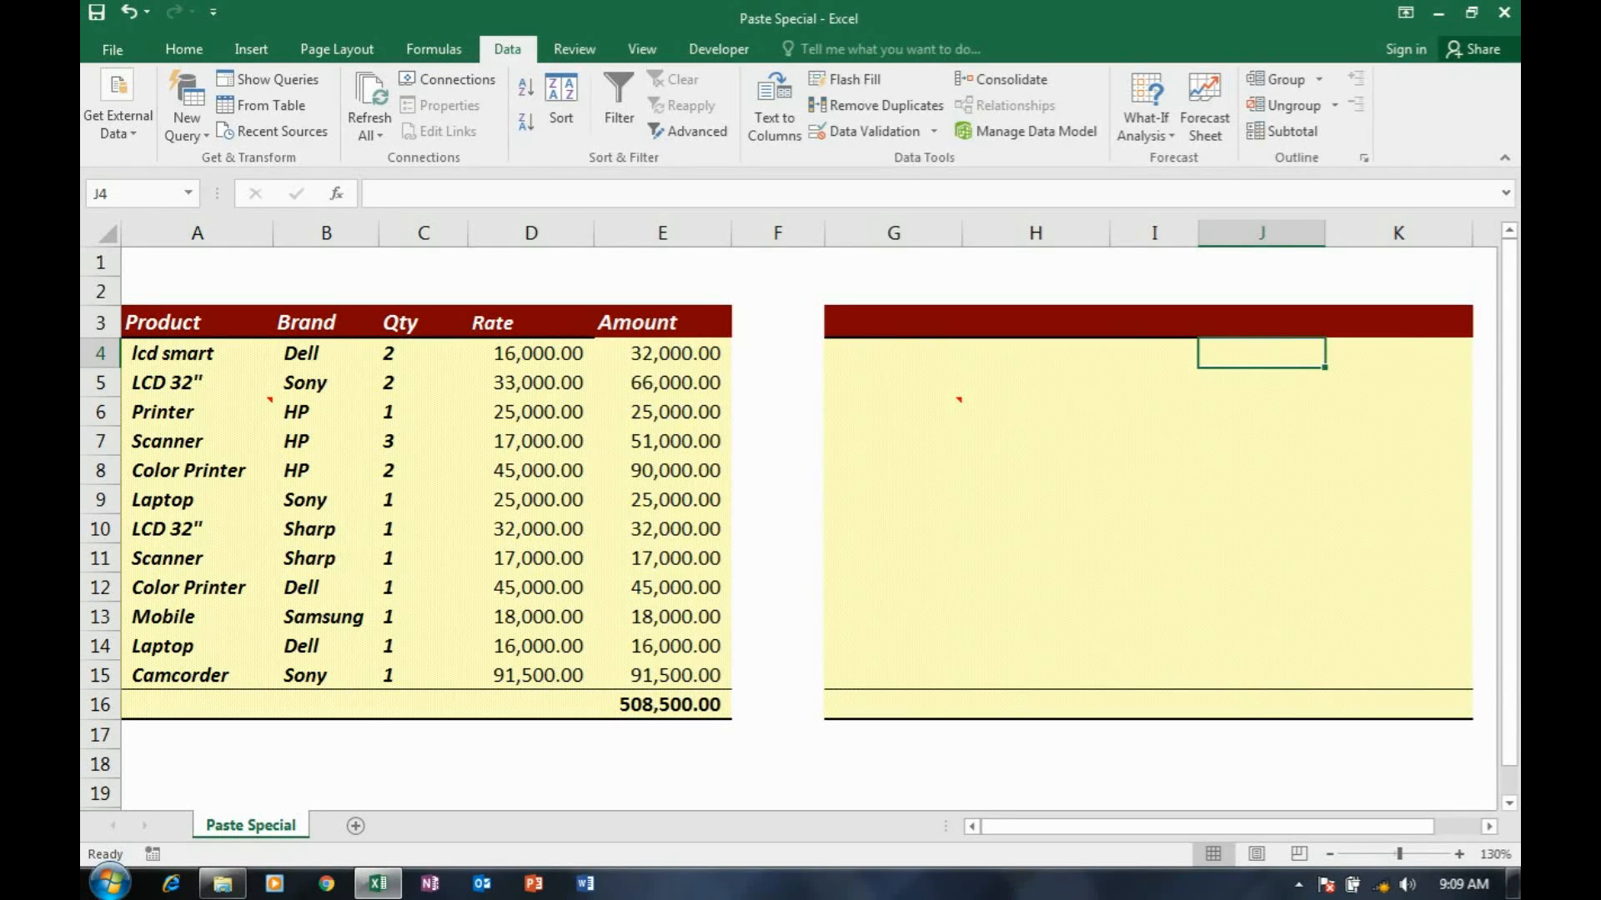
type("9000")
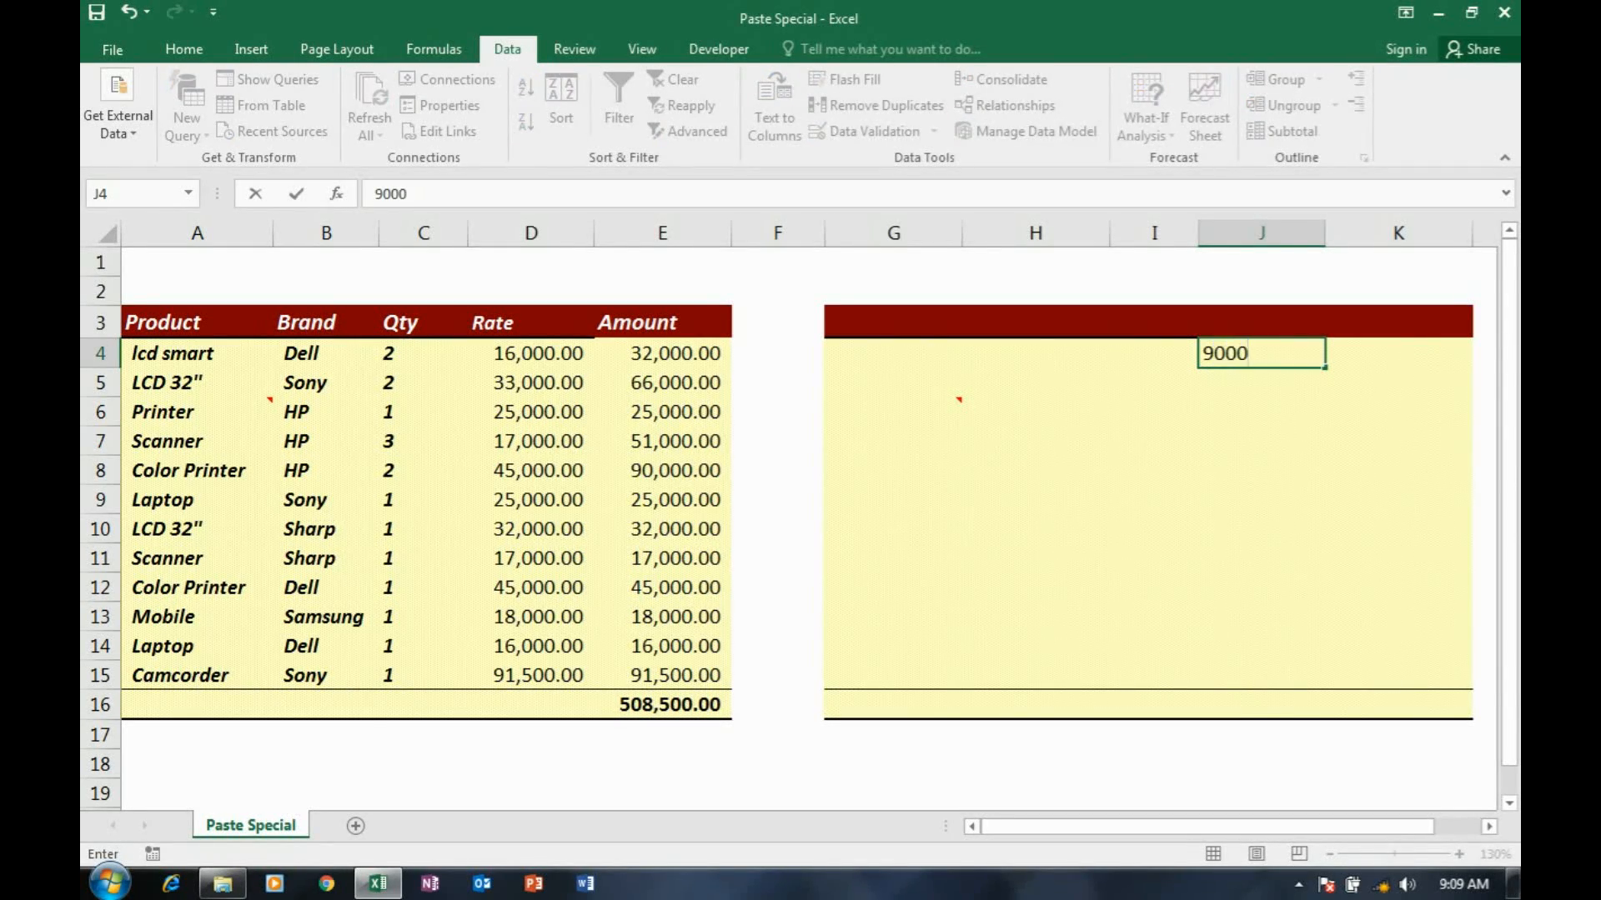
key("Return")
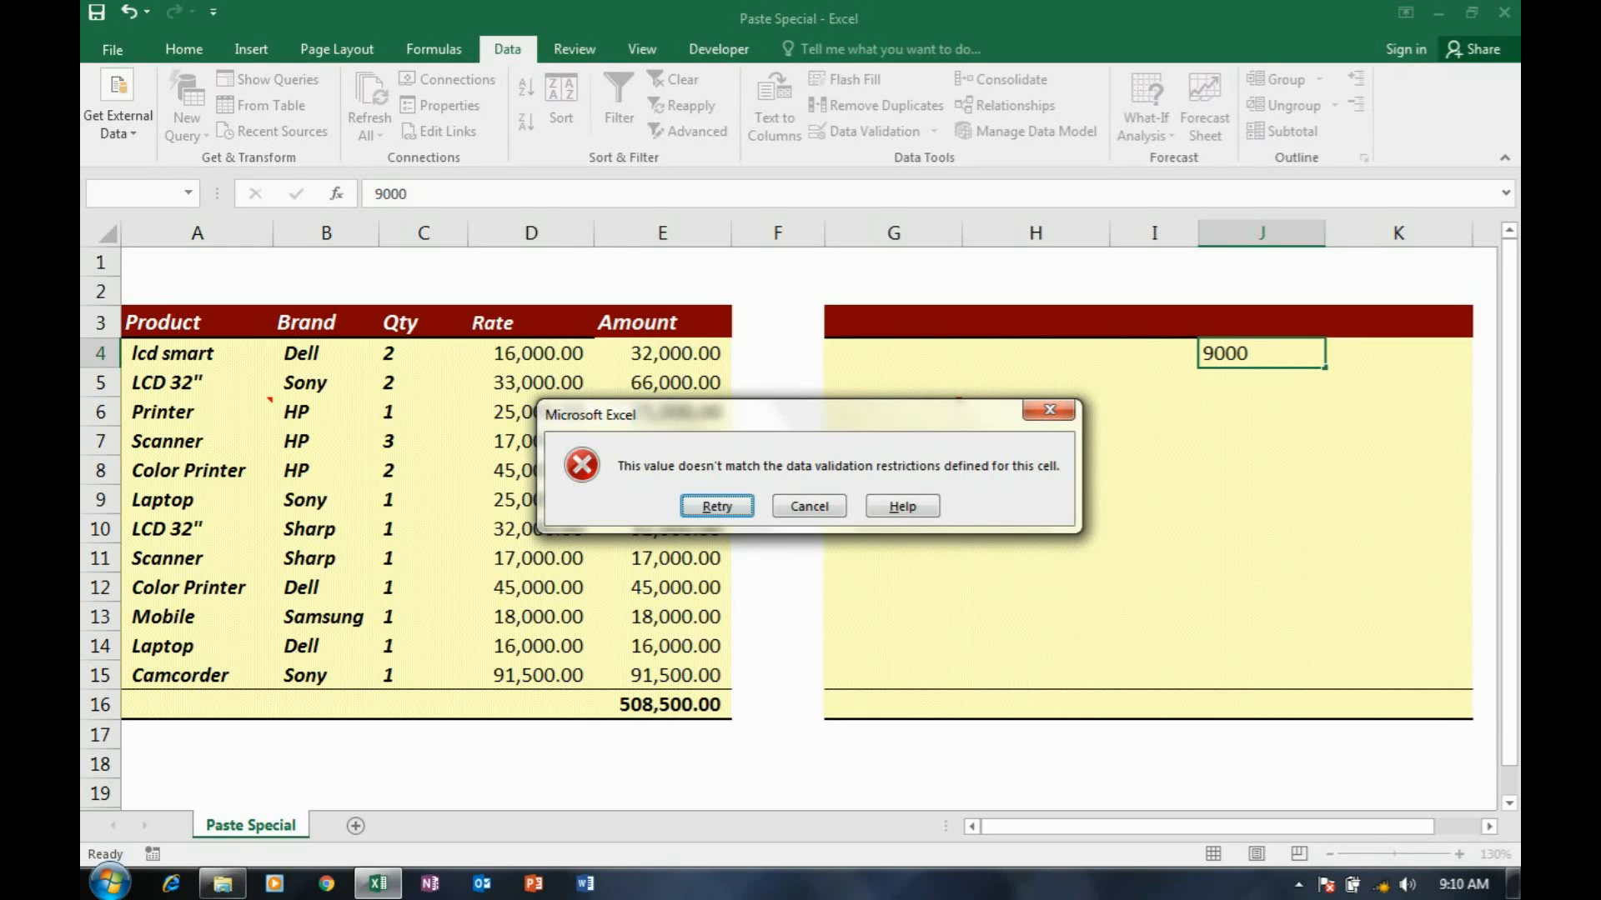
key("Escape")
left_click(893, 353)
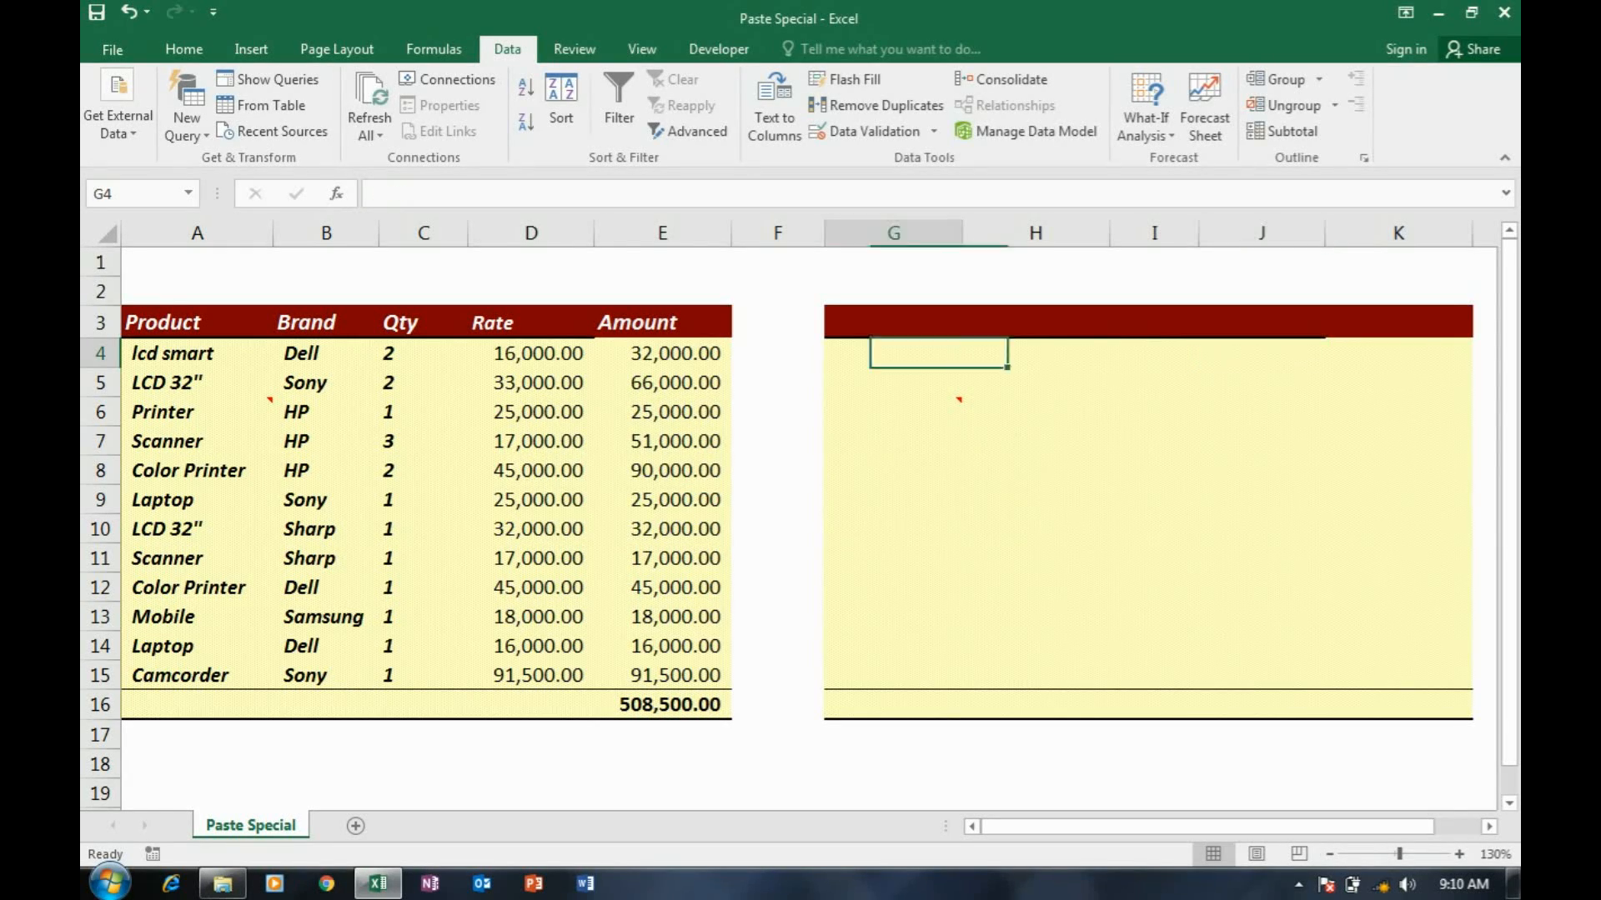
key("Right")
key("Right")
key("Right")
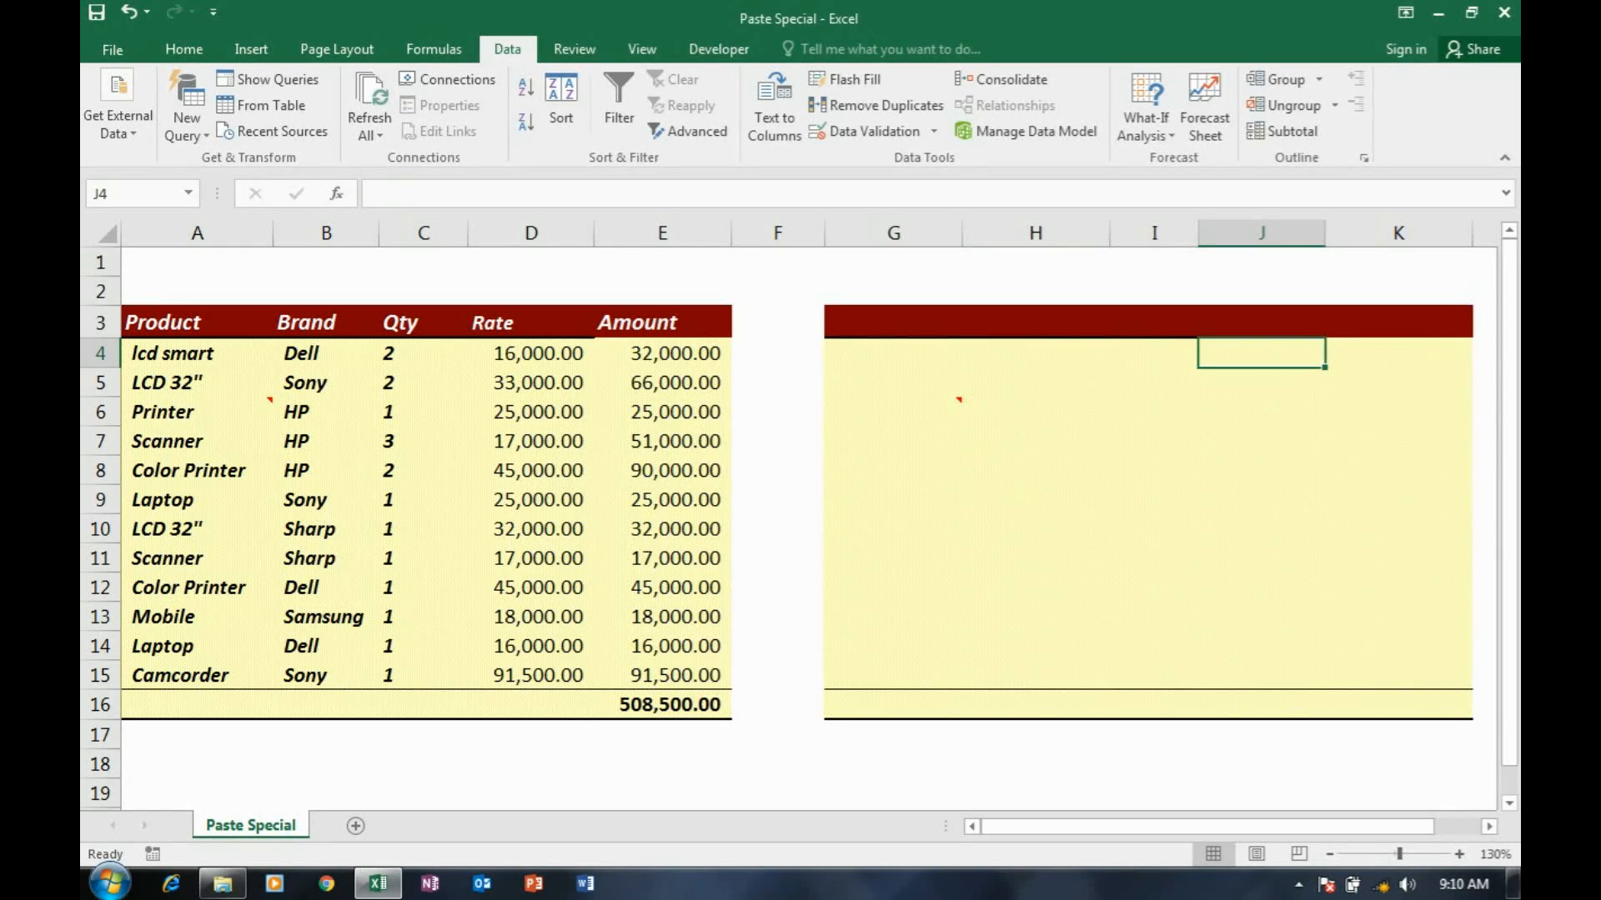
key("Left")
key("Left")
key("Left")
Clear everything, including formats and comments, from the range G3:K16.
left_click(893, 323)
left_click_drag(893, 323, 1485, 618)
left_click_drag(1484, 705, 1409, 705)
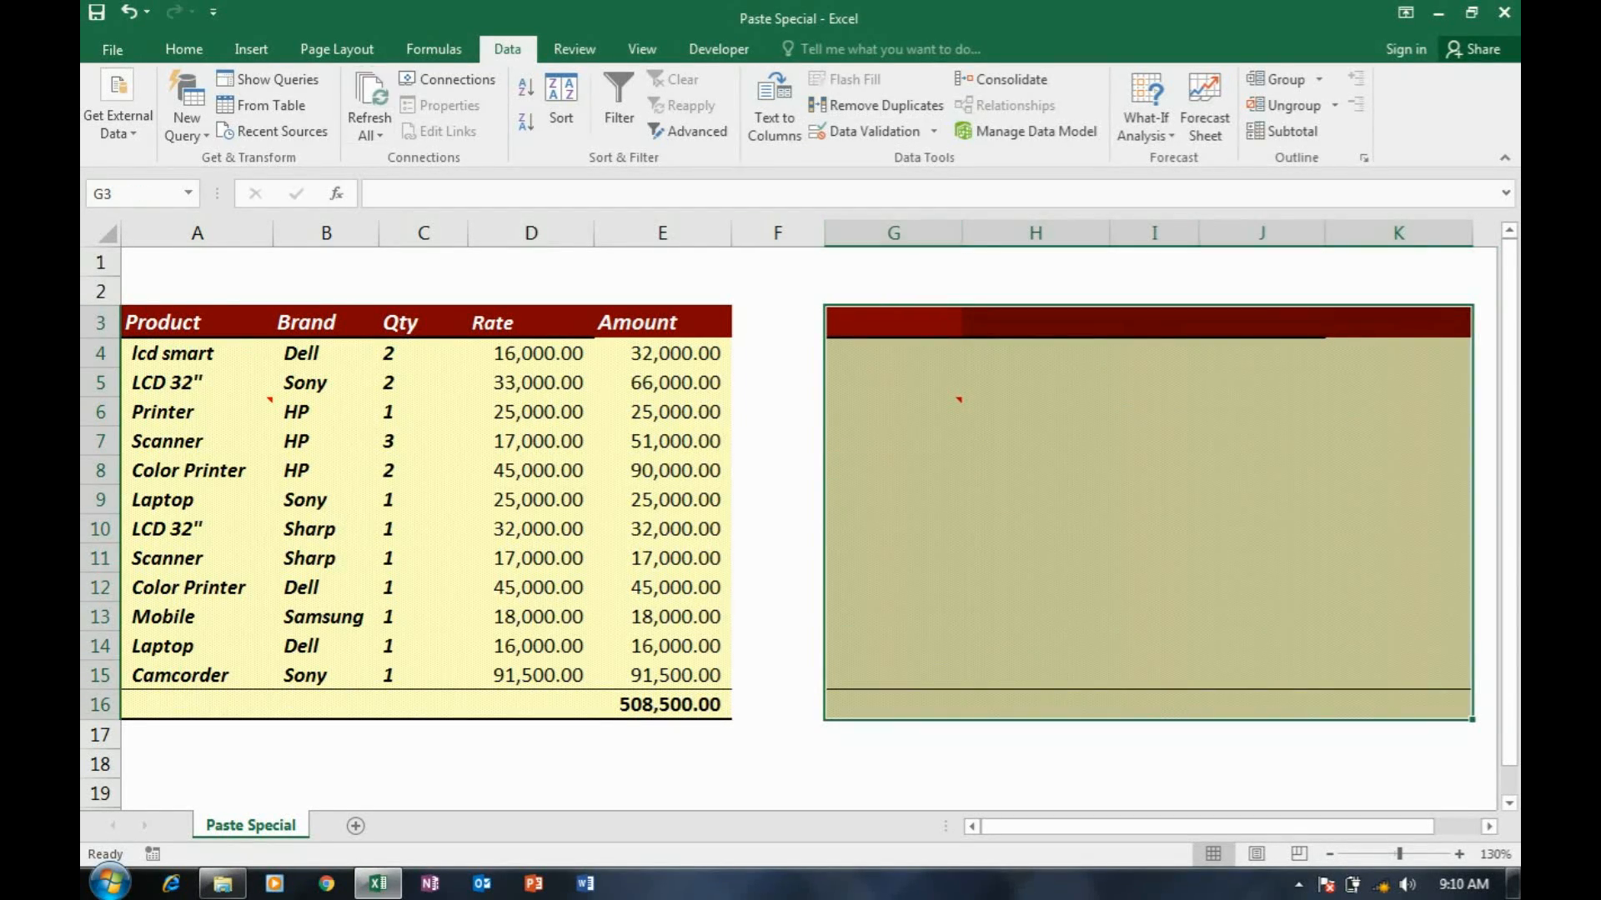
left_click(183, 49)
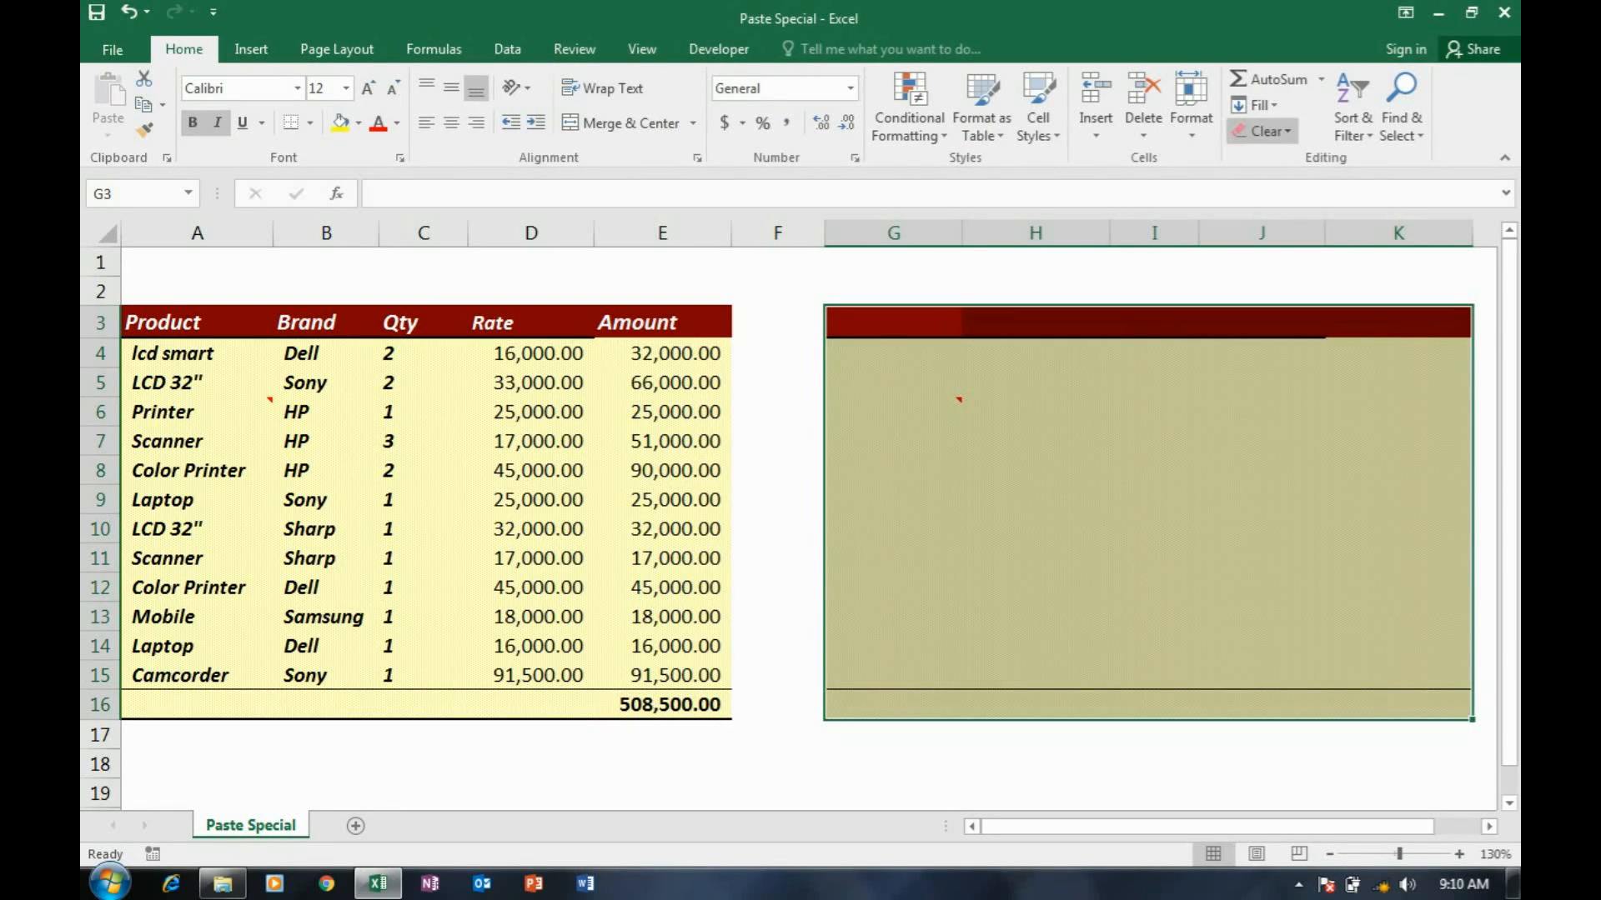
left_click(1261, 131)
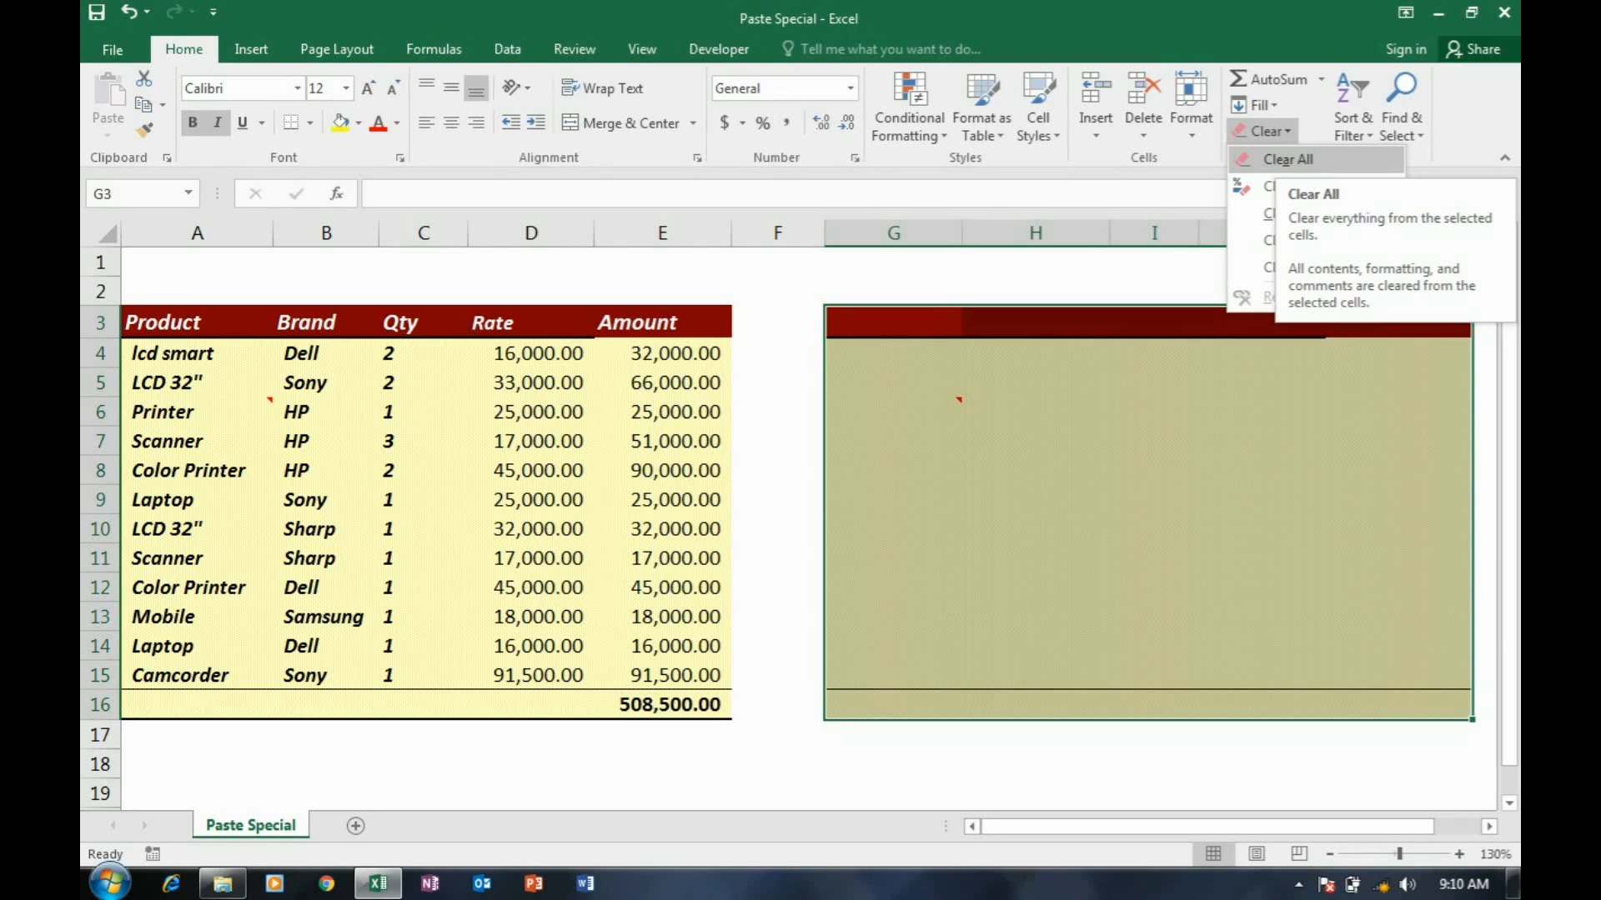
left_click(1288, 159)
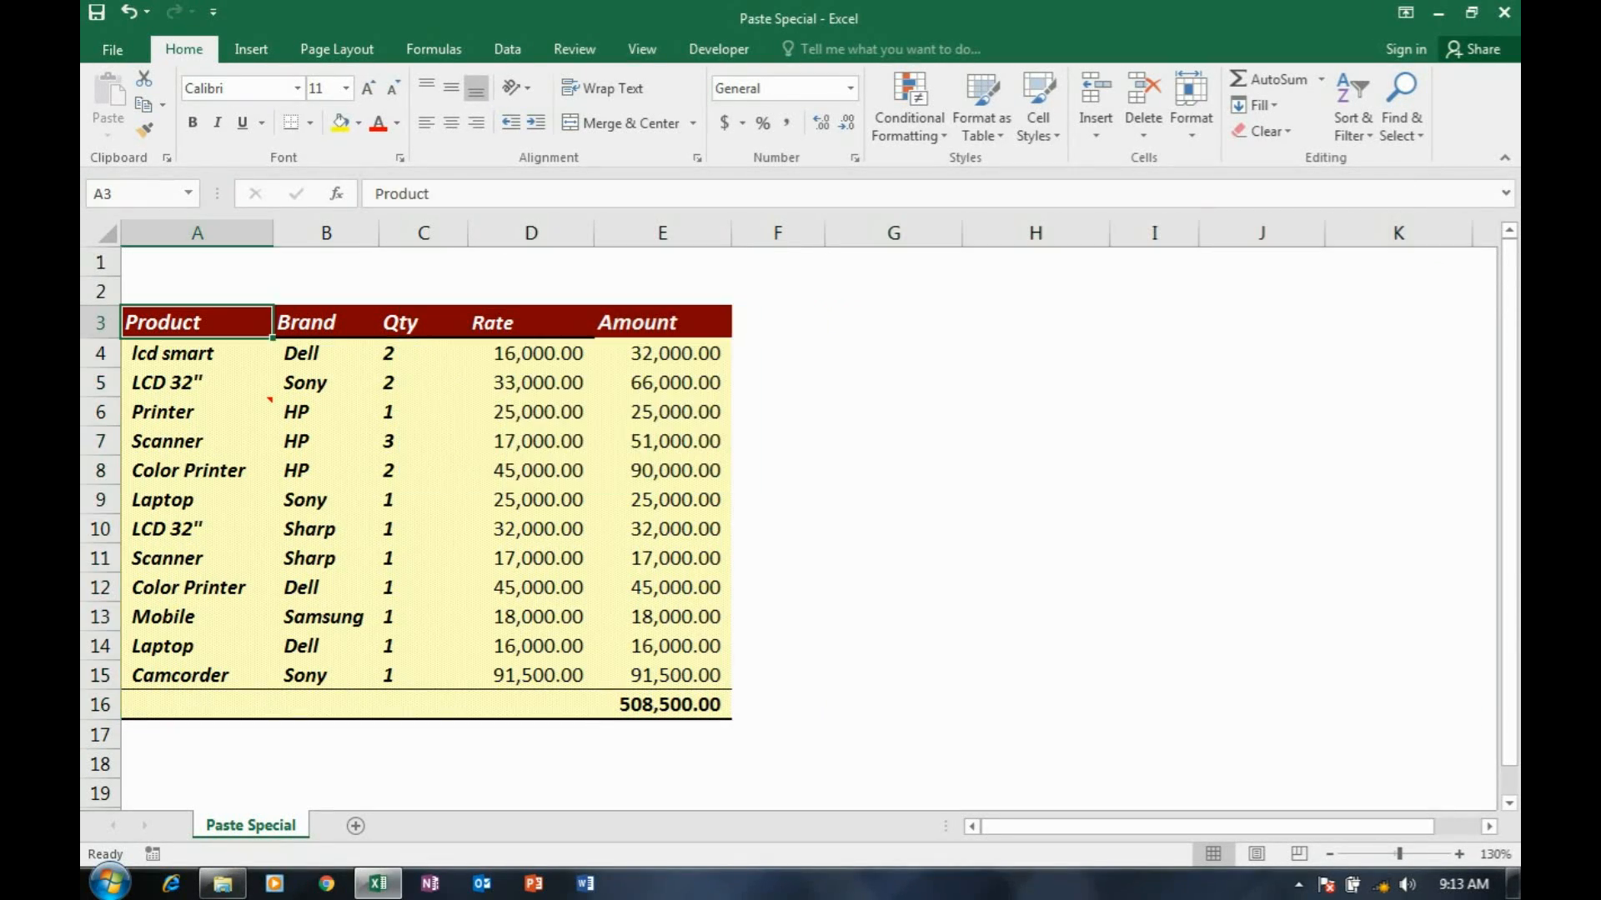
Copy the table A3:E16 and paste it at cell G3 using the Paste Special option All using Source theme.
left_click_drag(162, 322, 663, 705)
key("ctrl+c")
left_click(846, 323)
right_click(846, 323)
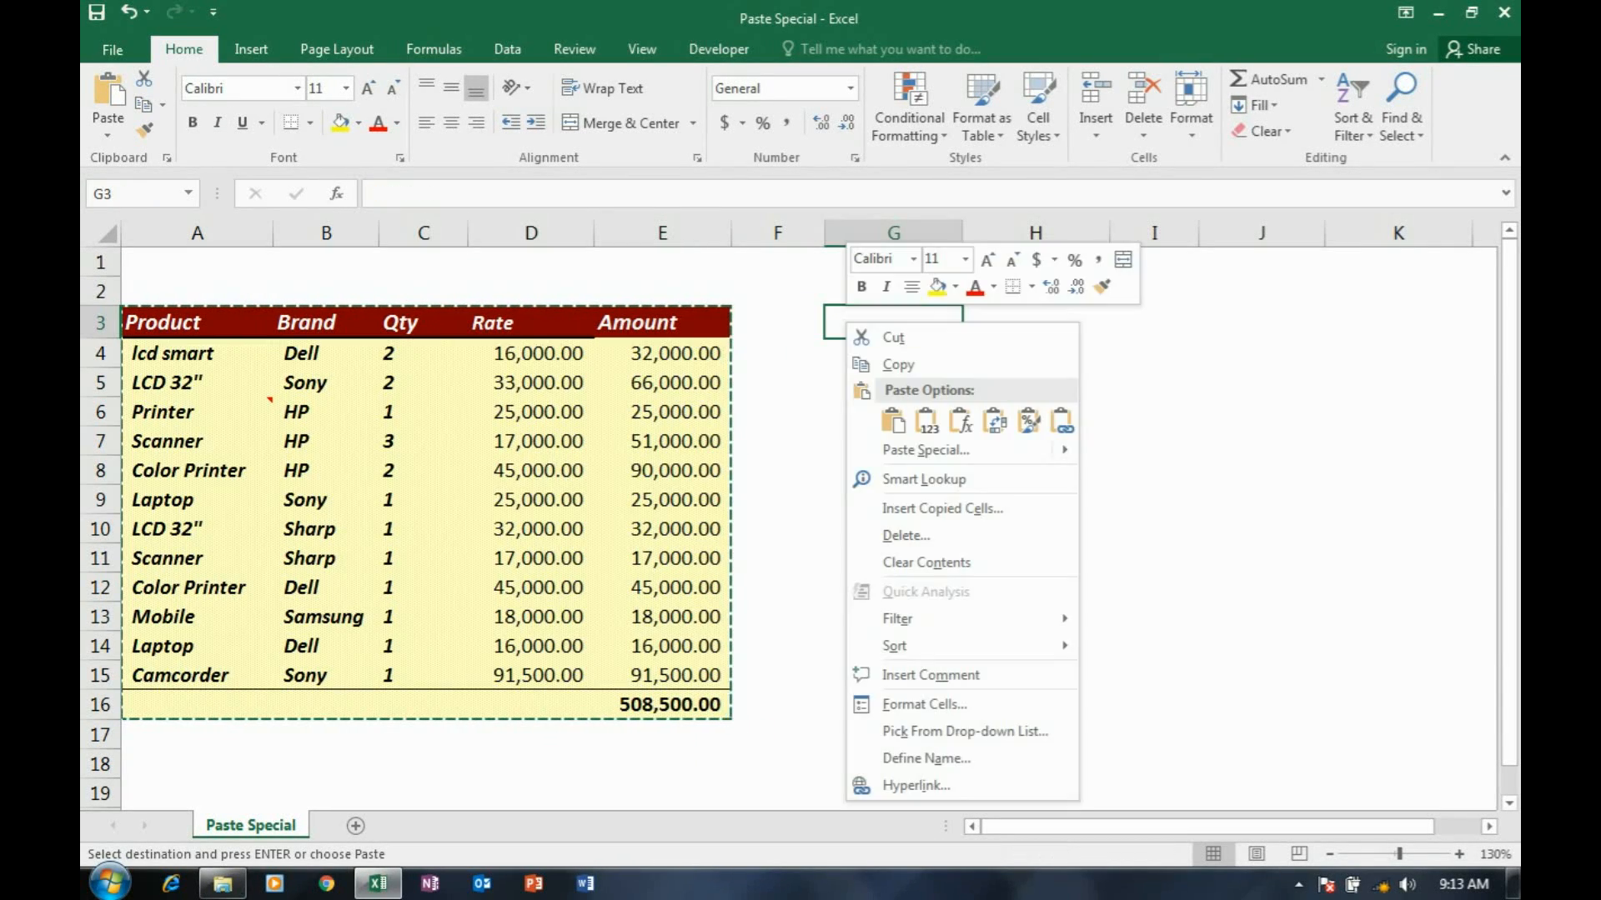
left_click(925, 450)
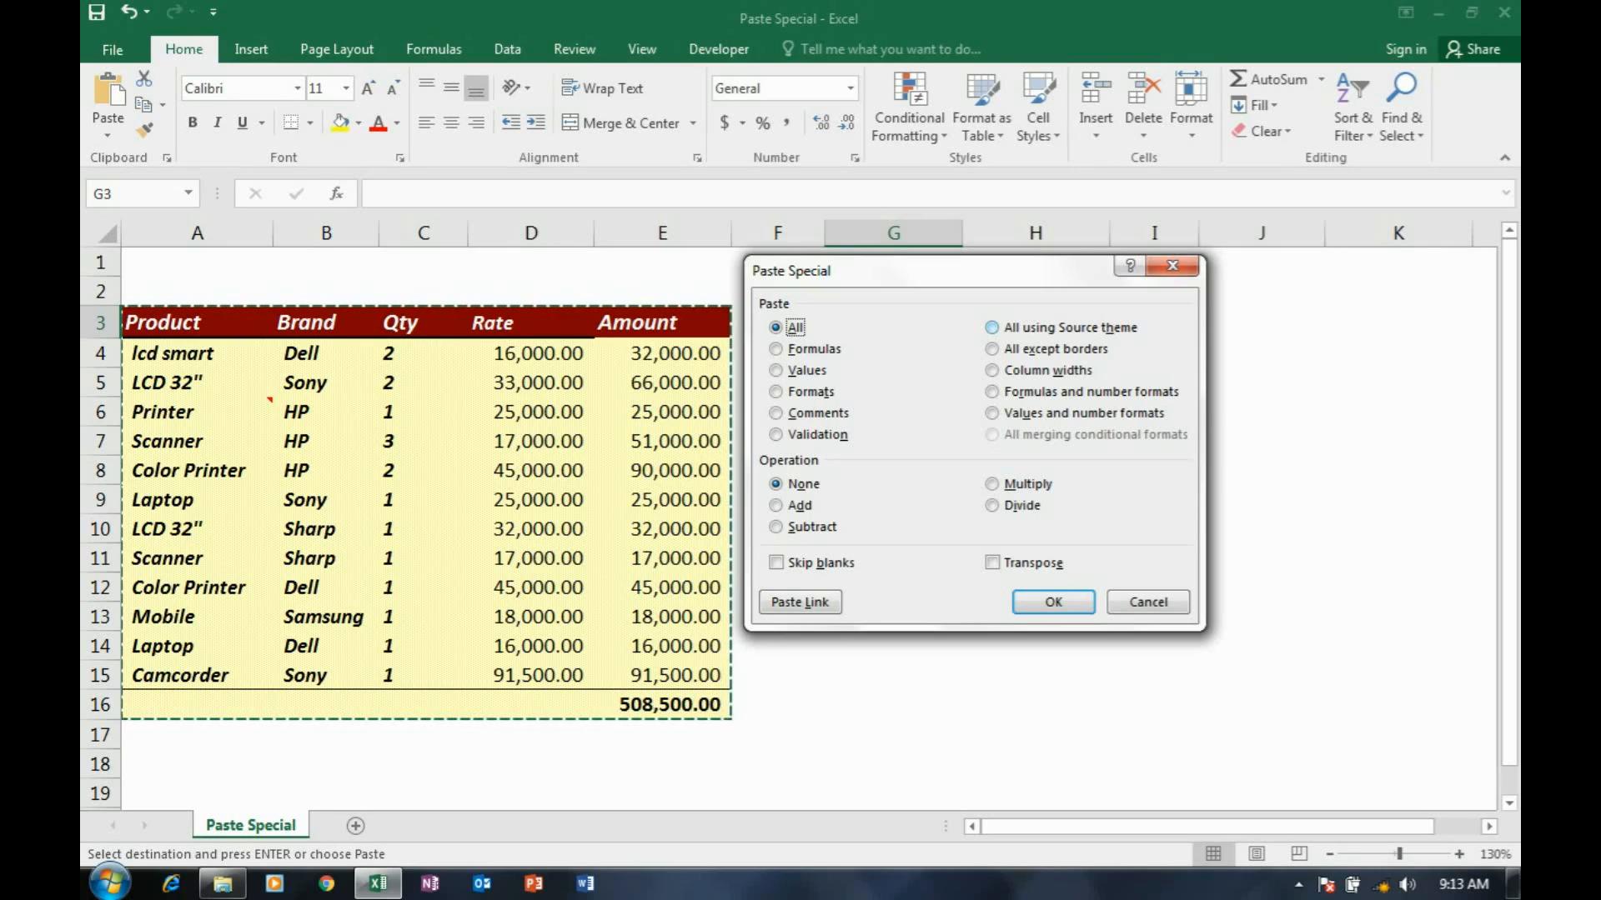
left_click(992, 328)
left_click(1053, 602)
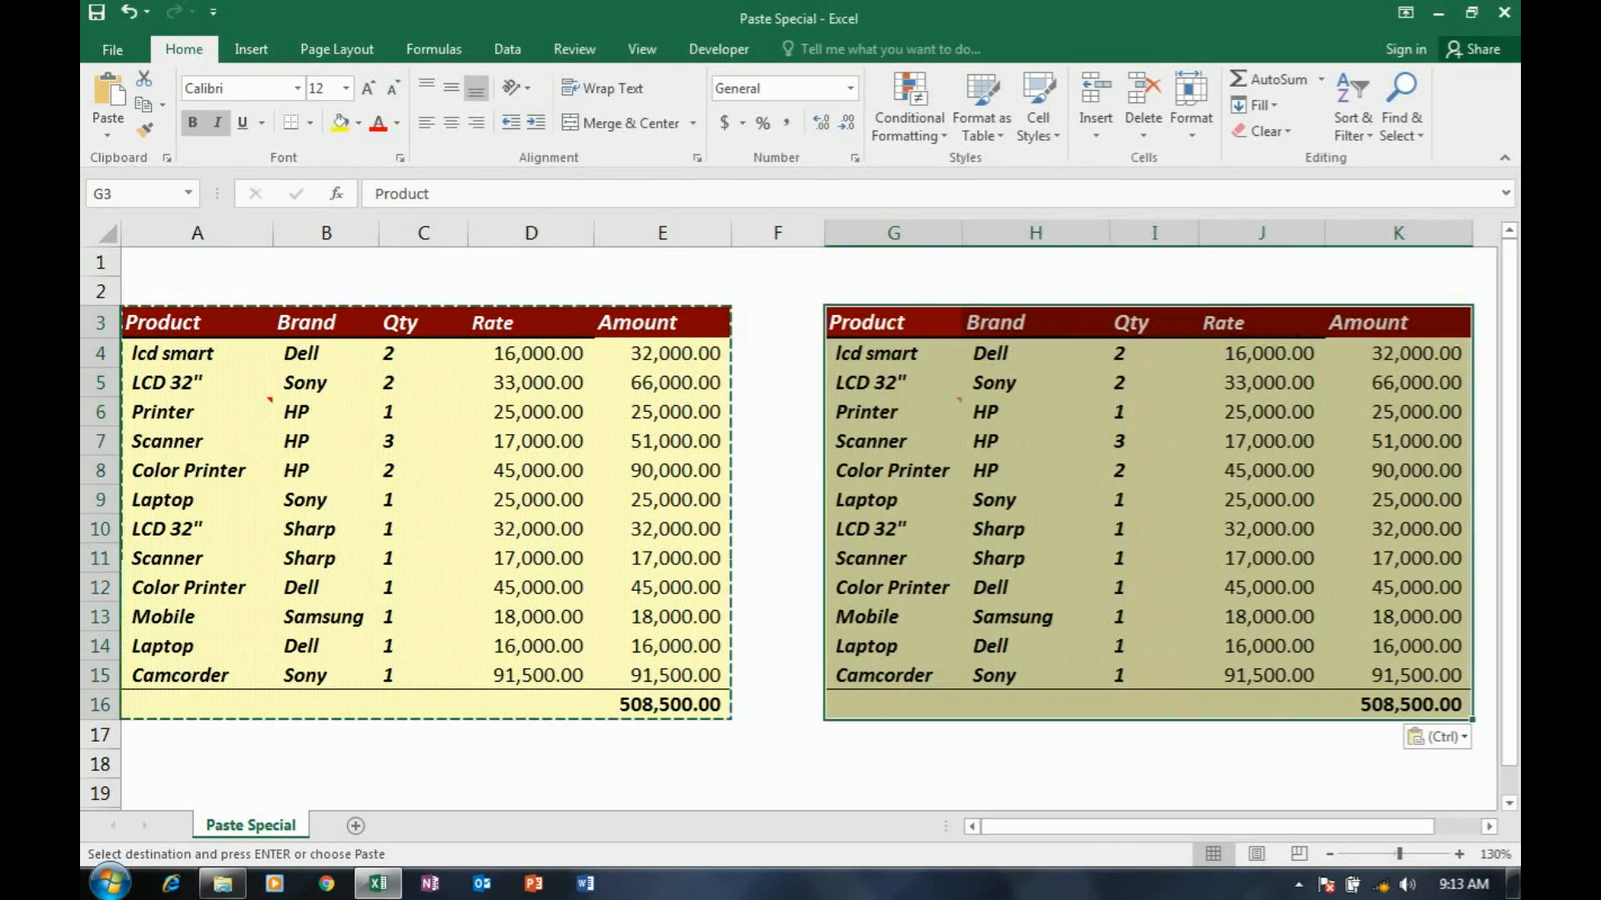
Test the validation of the pasted Rate cell J4 with 9000, and undo the source-theme paste at G3.
left_click(900, 412)
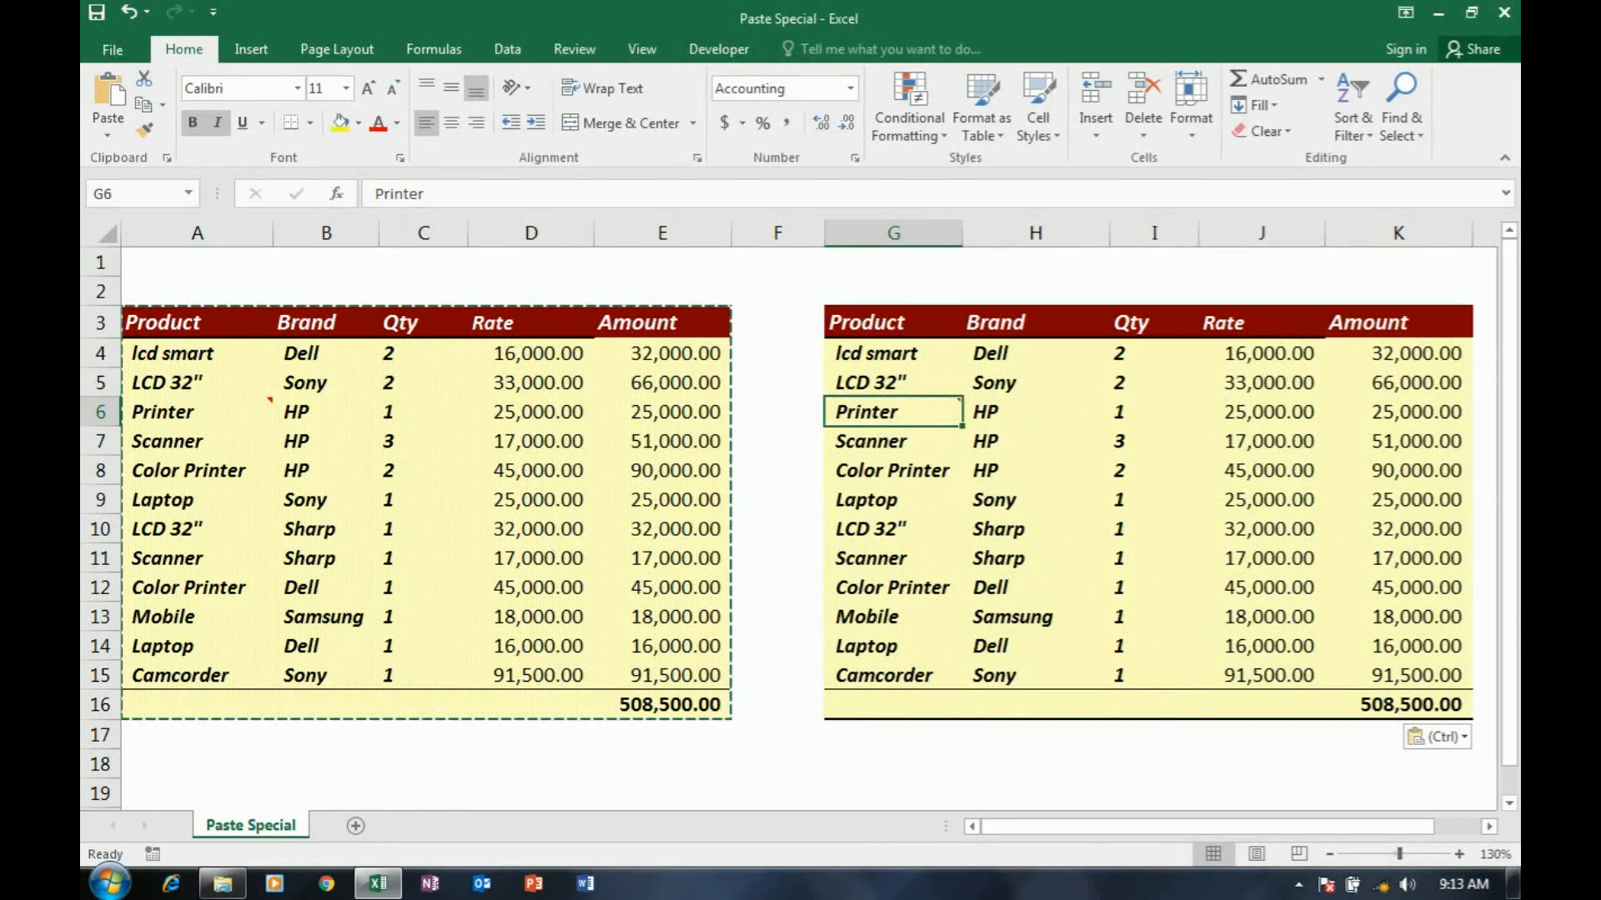
left_click(1262, 354)
type("9000")
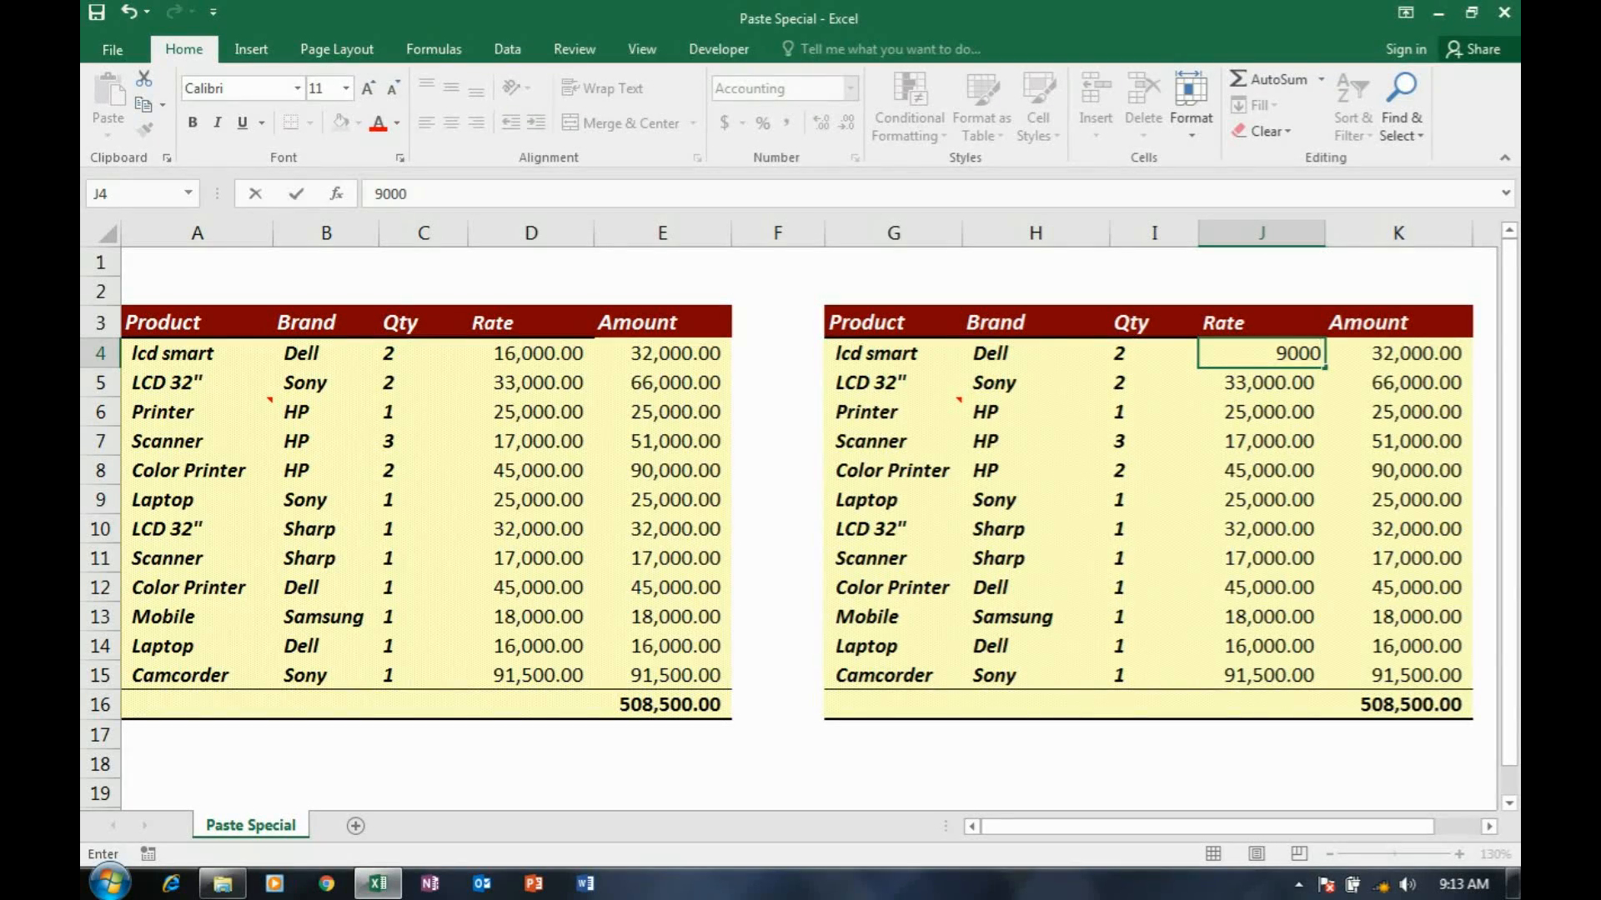
key("Return")
key("Escape")
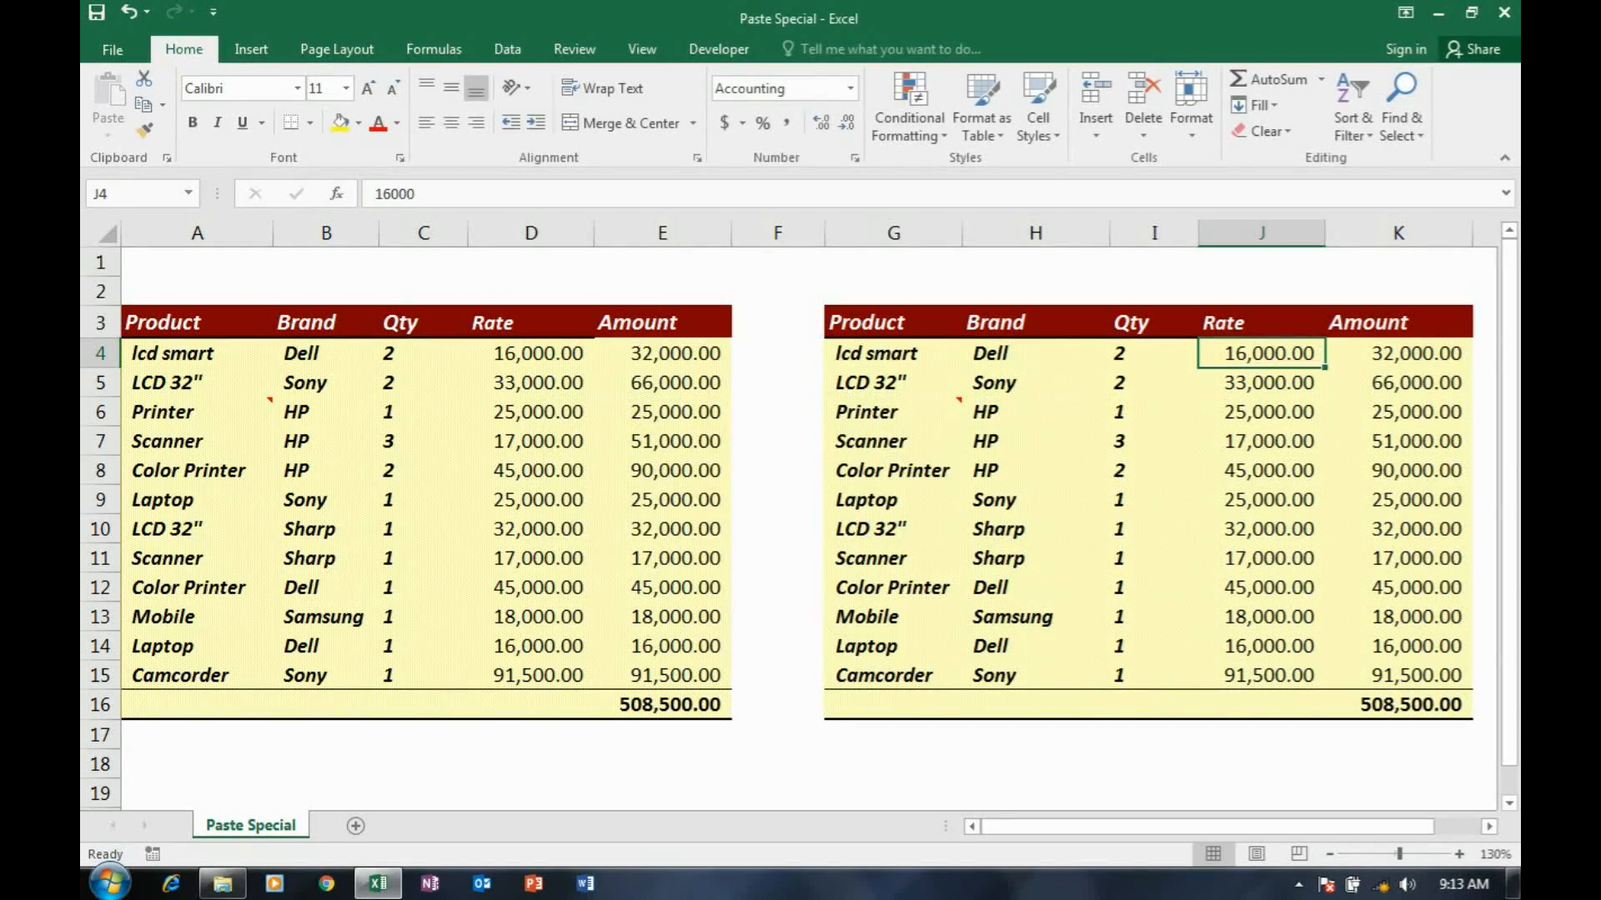
left_click(894, 322)
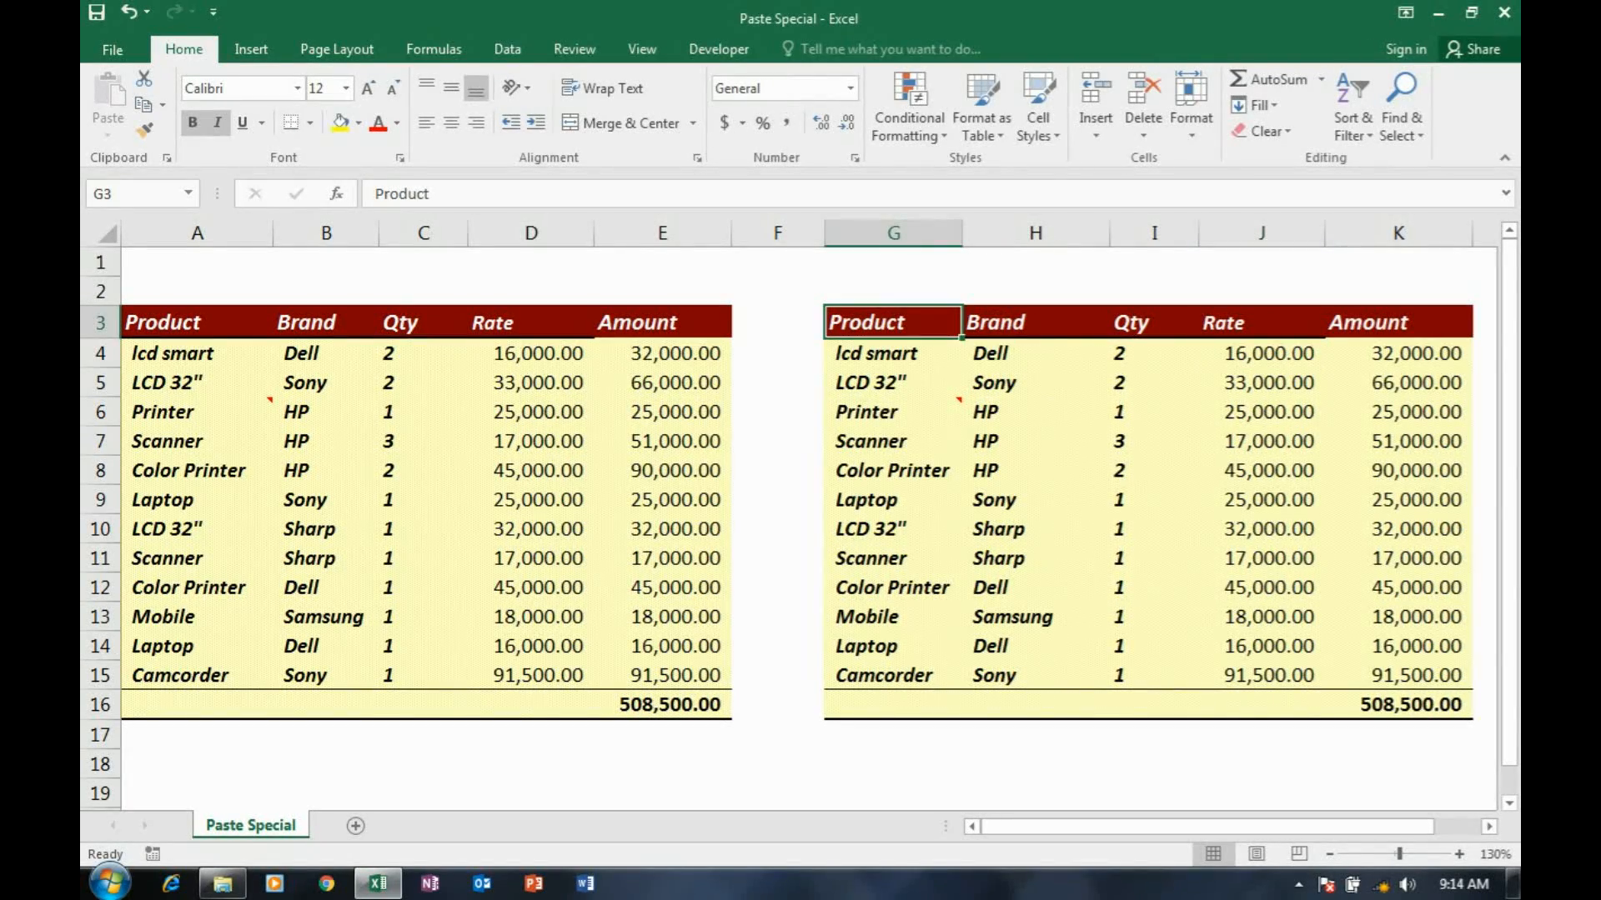
left_click(129, 12)
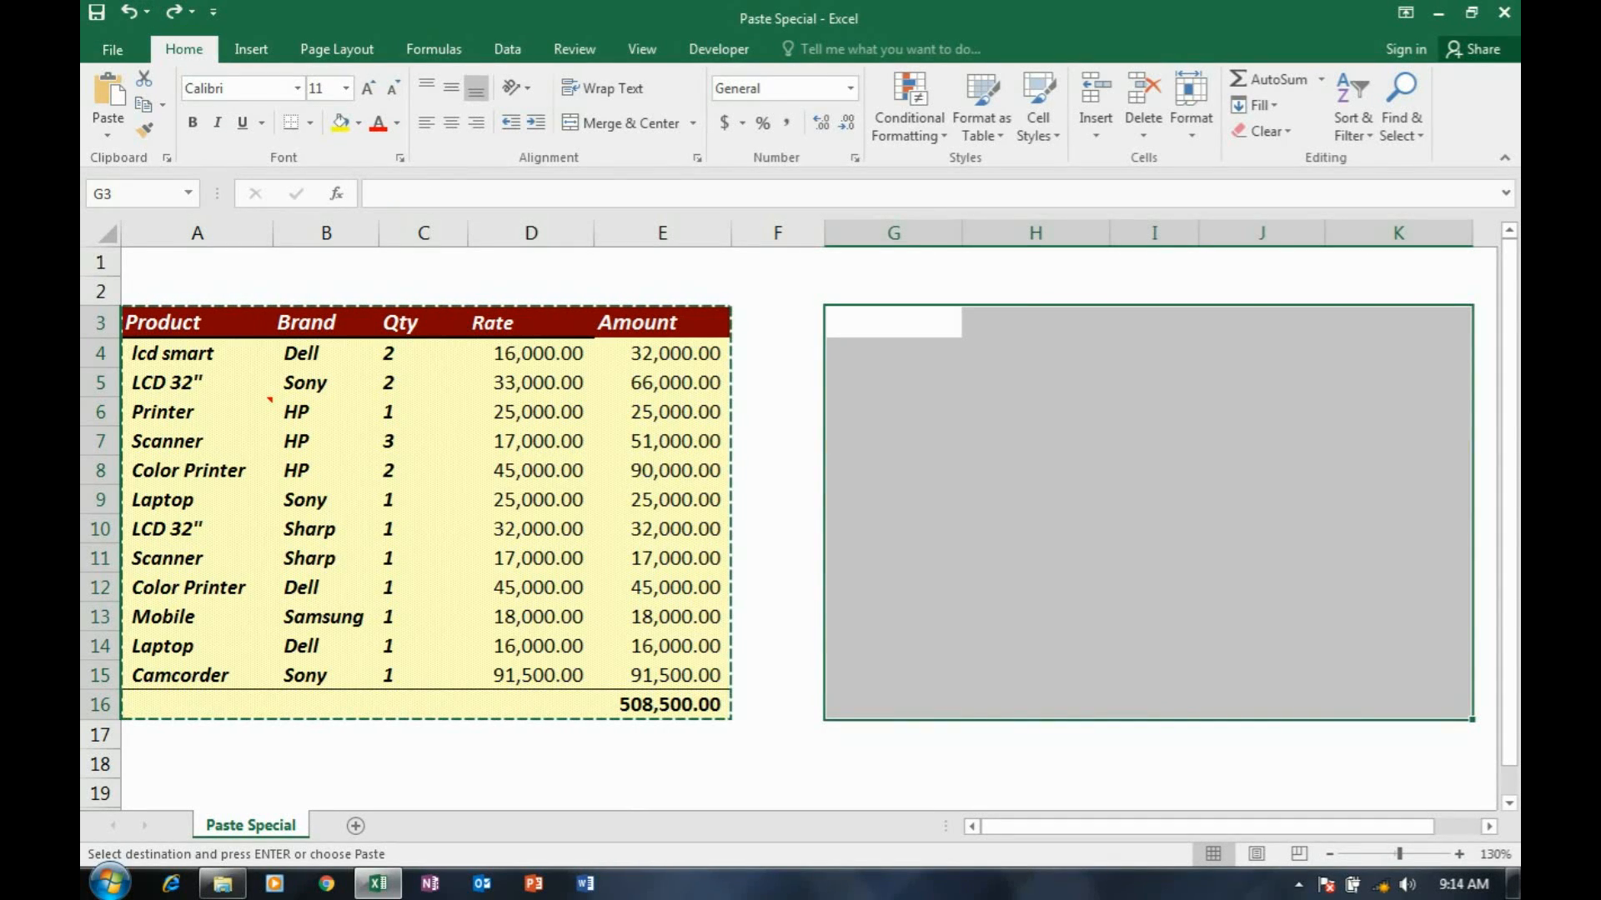
Paste the copied table at cell G3 using the Paste Special option All except borders, check it, and undo the paste.
left_click(894, 323)
right_click(887, 317)
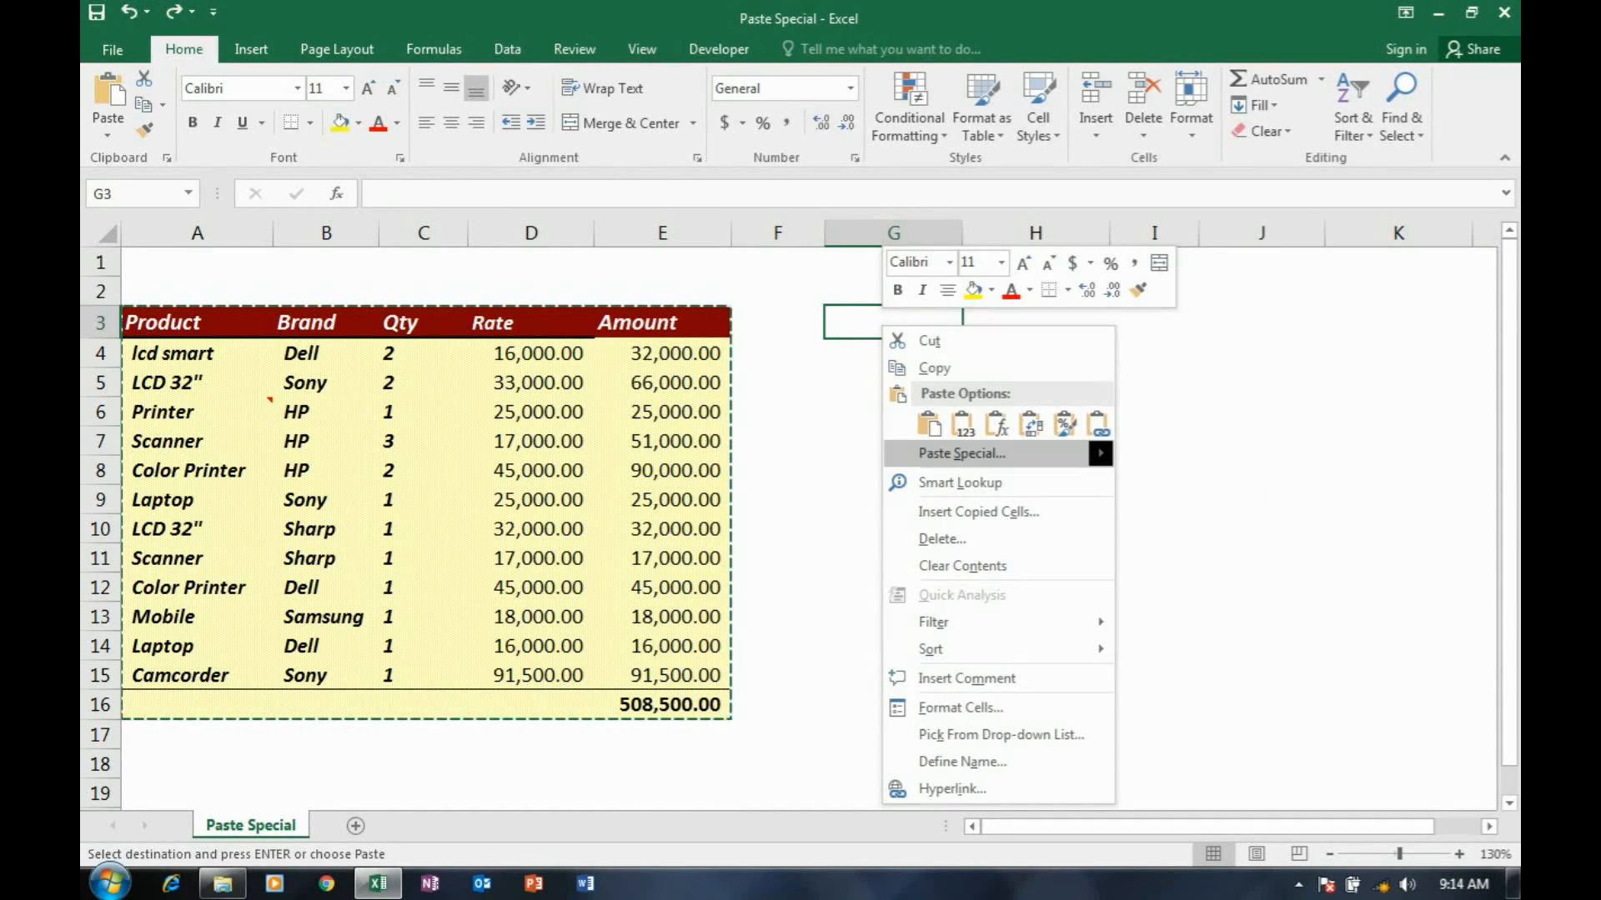
left_click(925, 454)
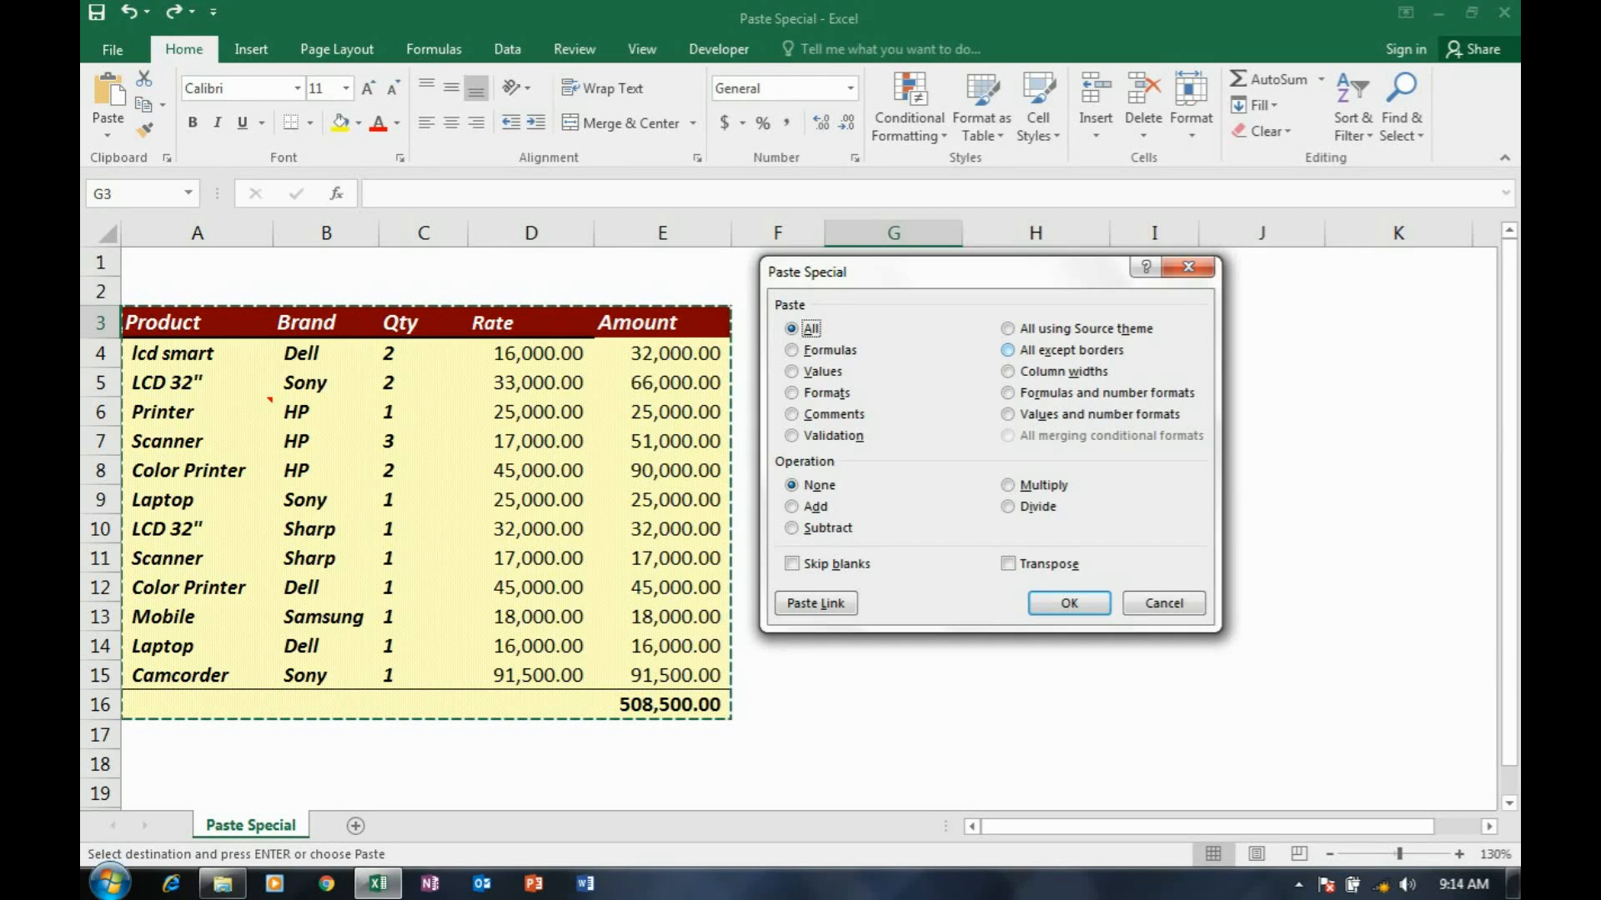
left_click(1008, 350)
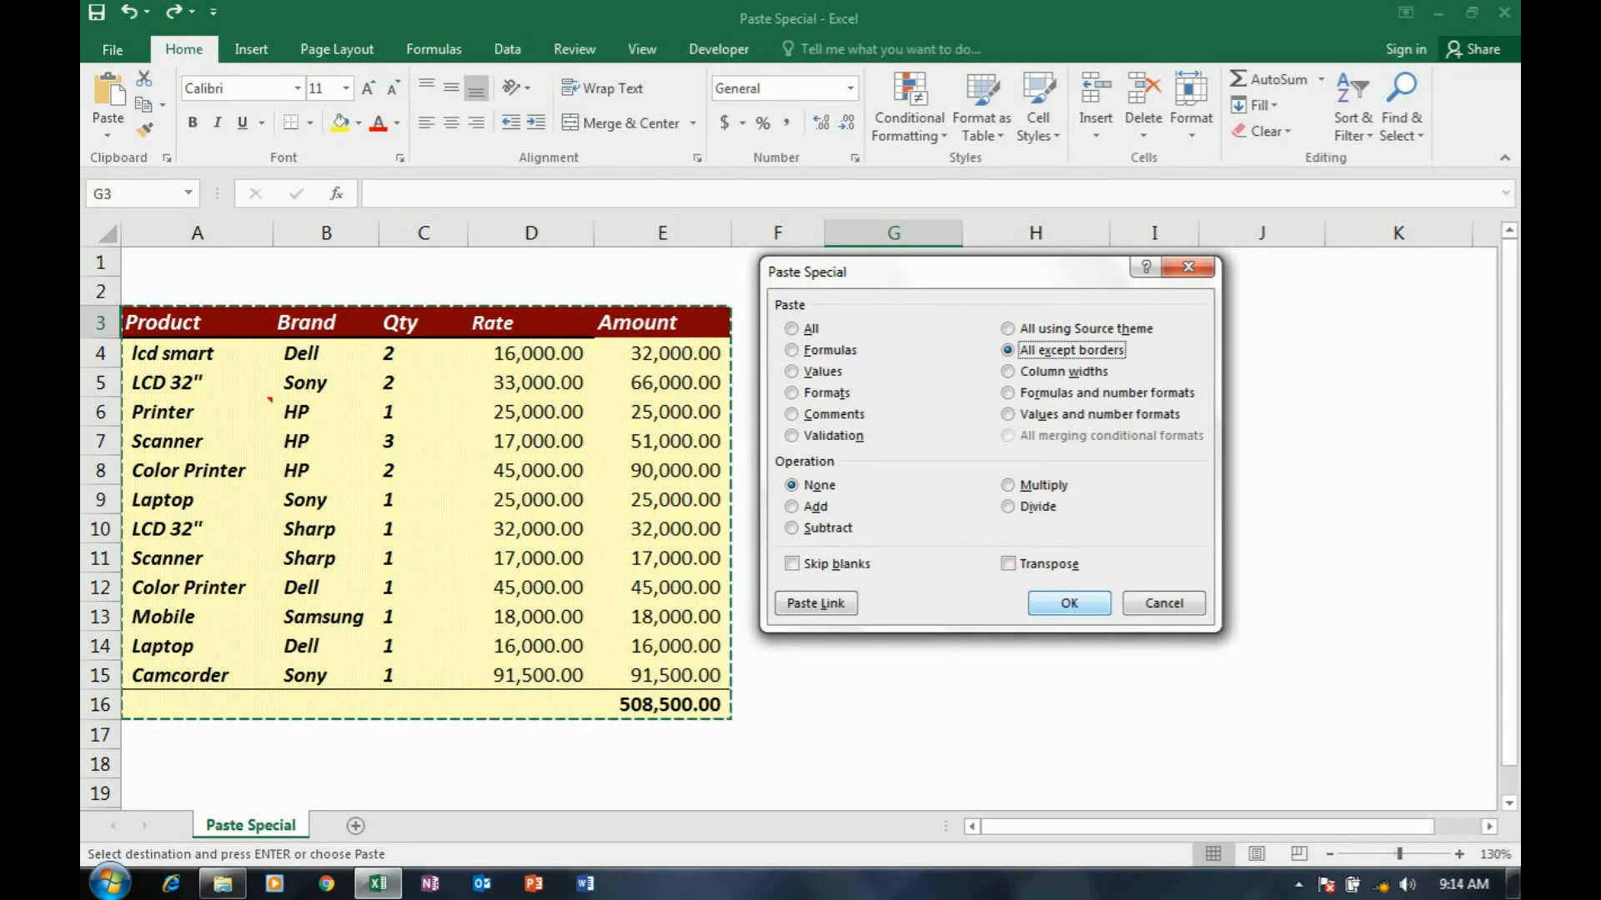
key("Return")
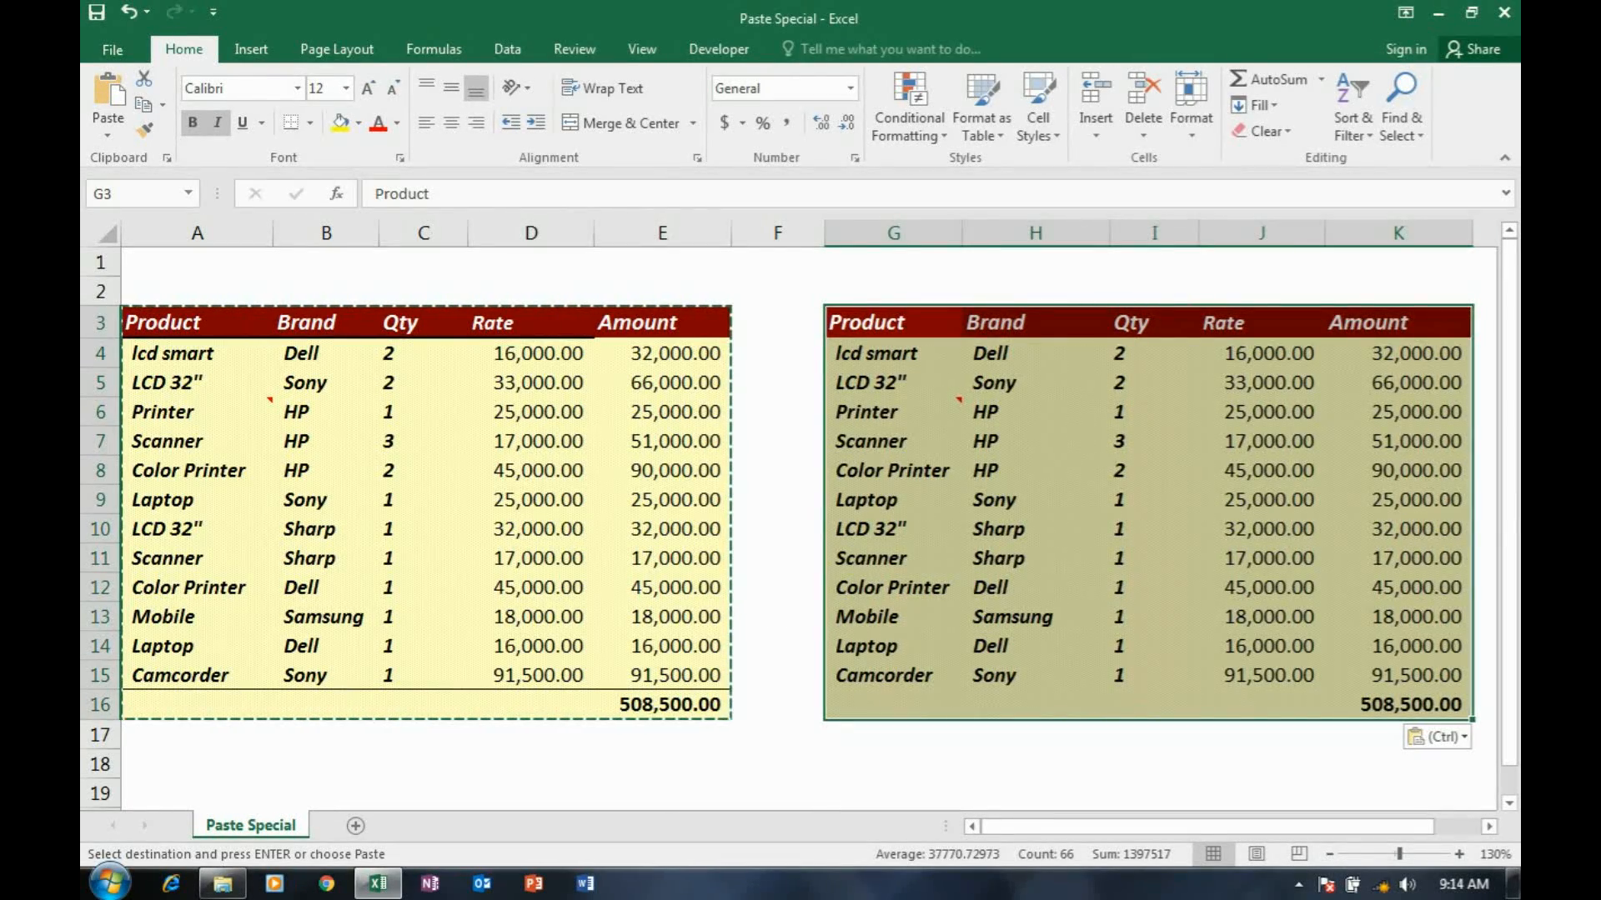
left_click(1036, 472)
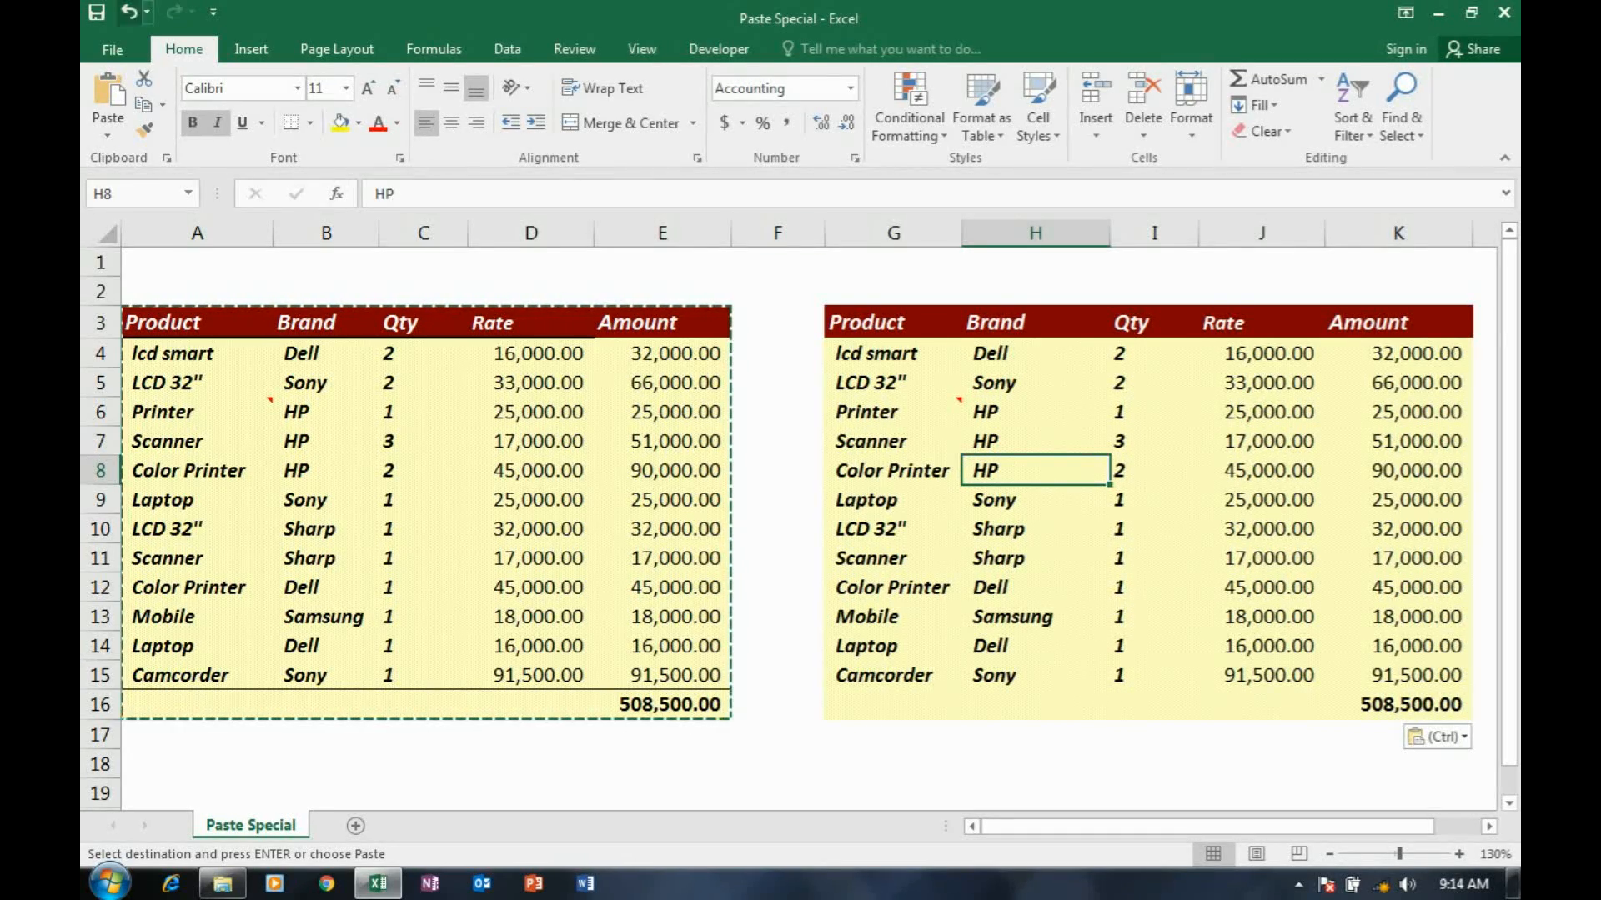
left_click(129, 11)
left_click(874, 323)
right_click(873, 324)
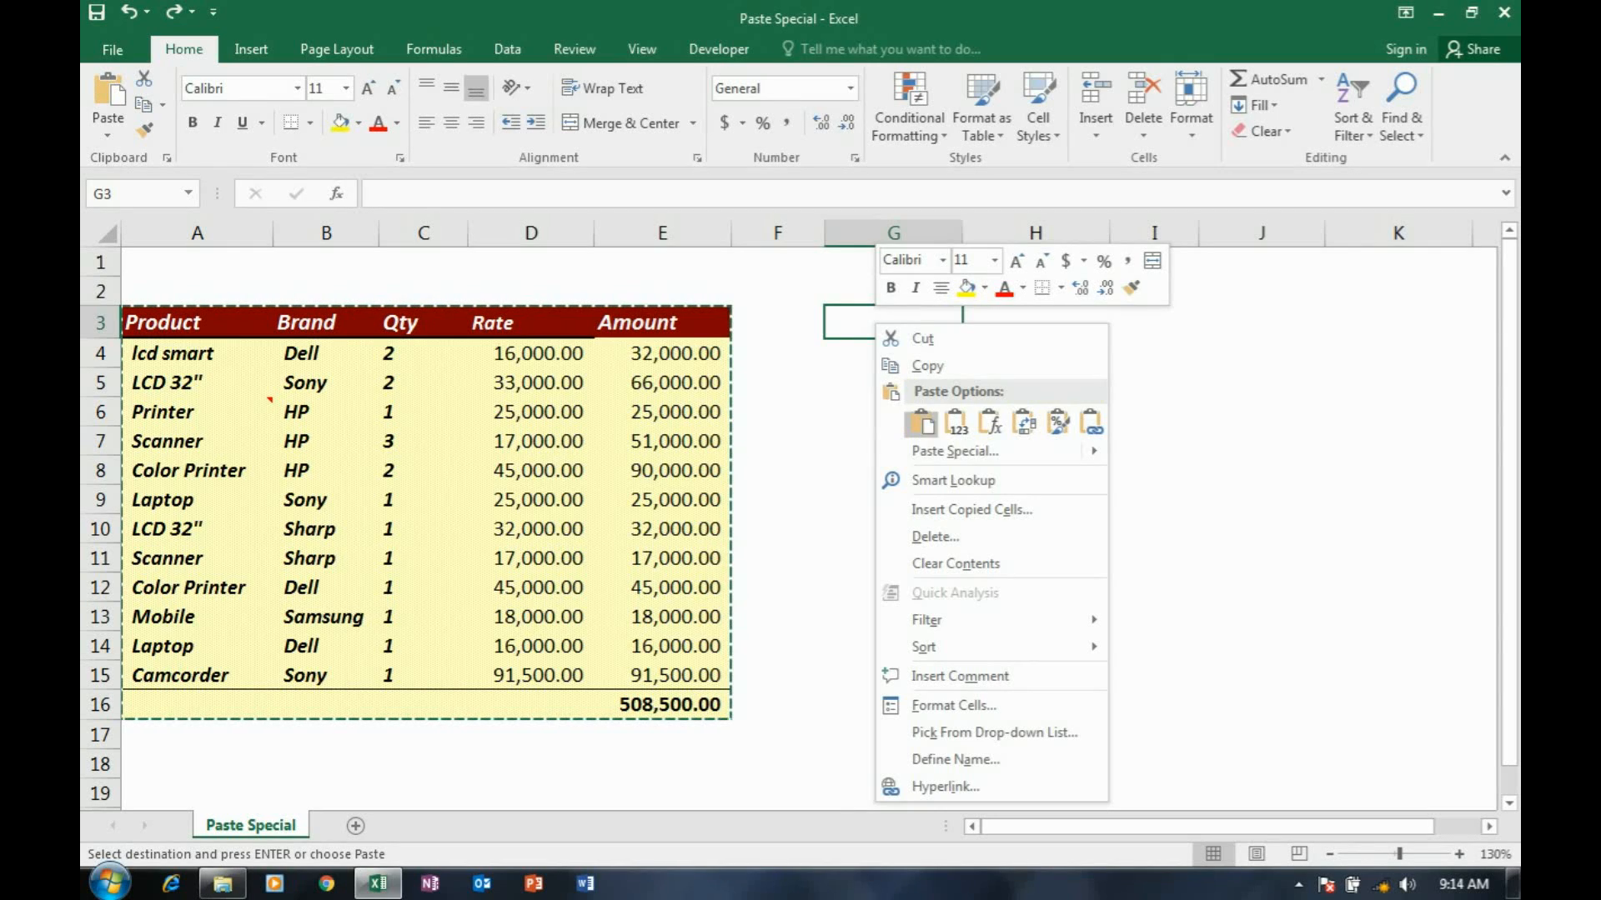
left_click(955, 451)
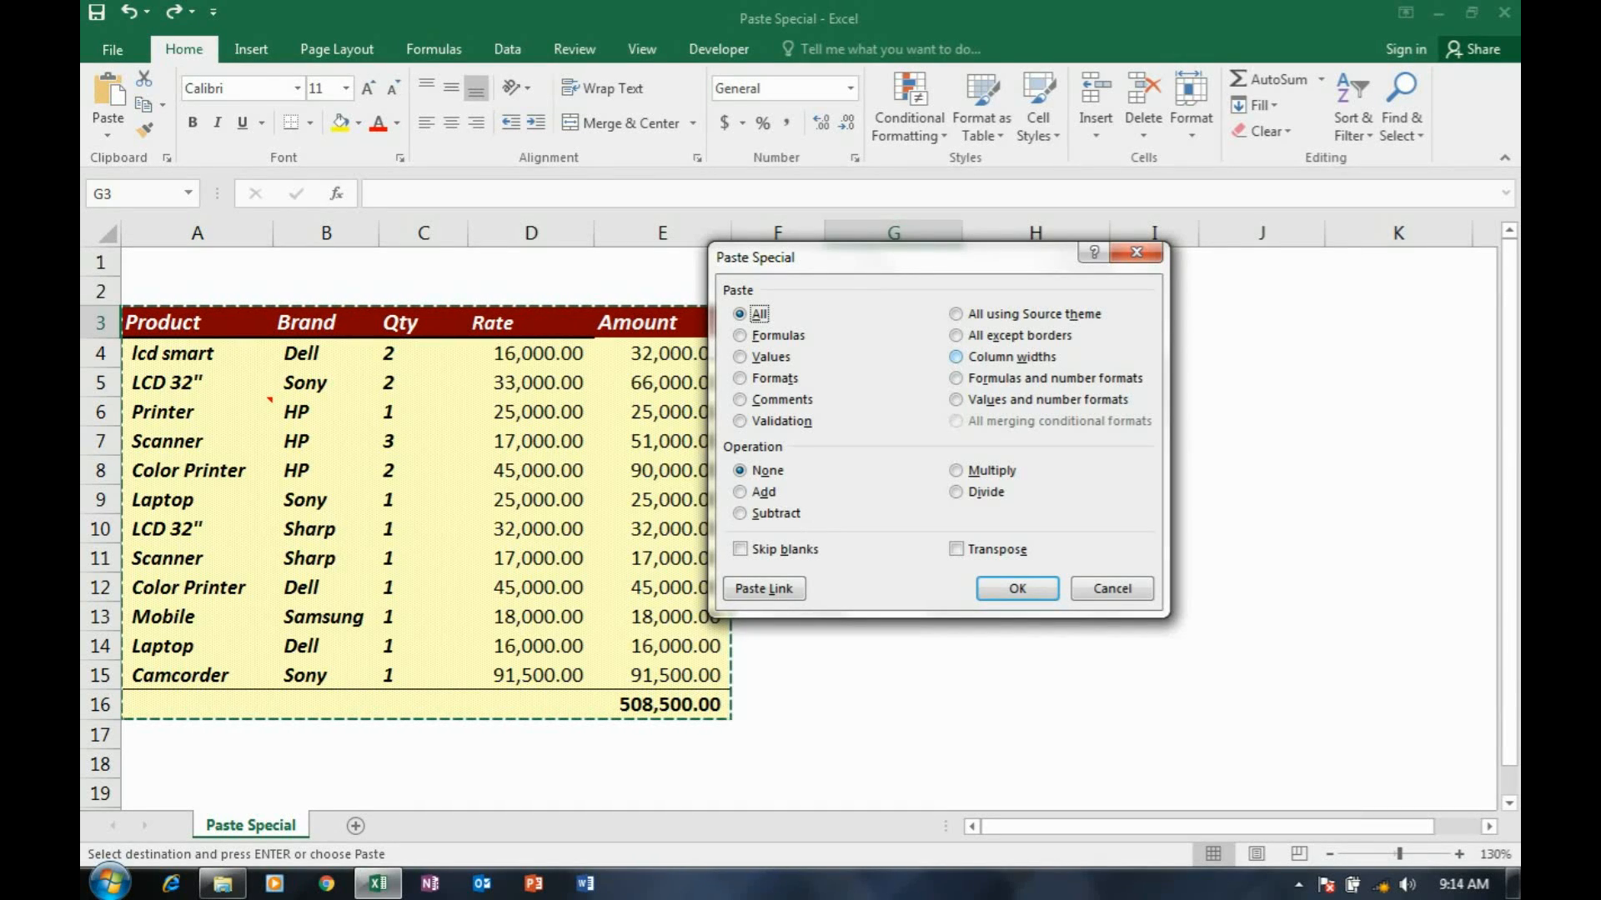
key("Escape")
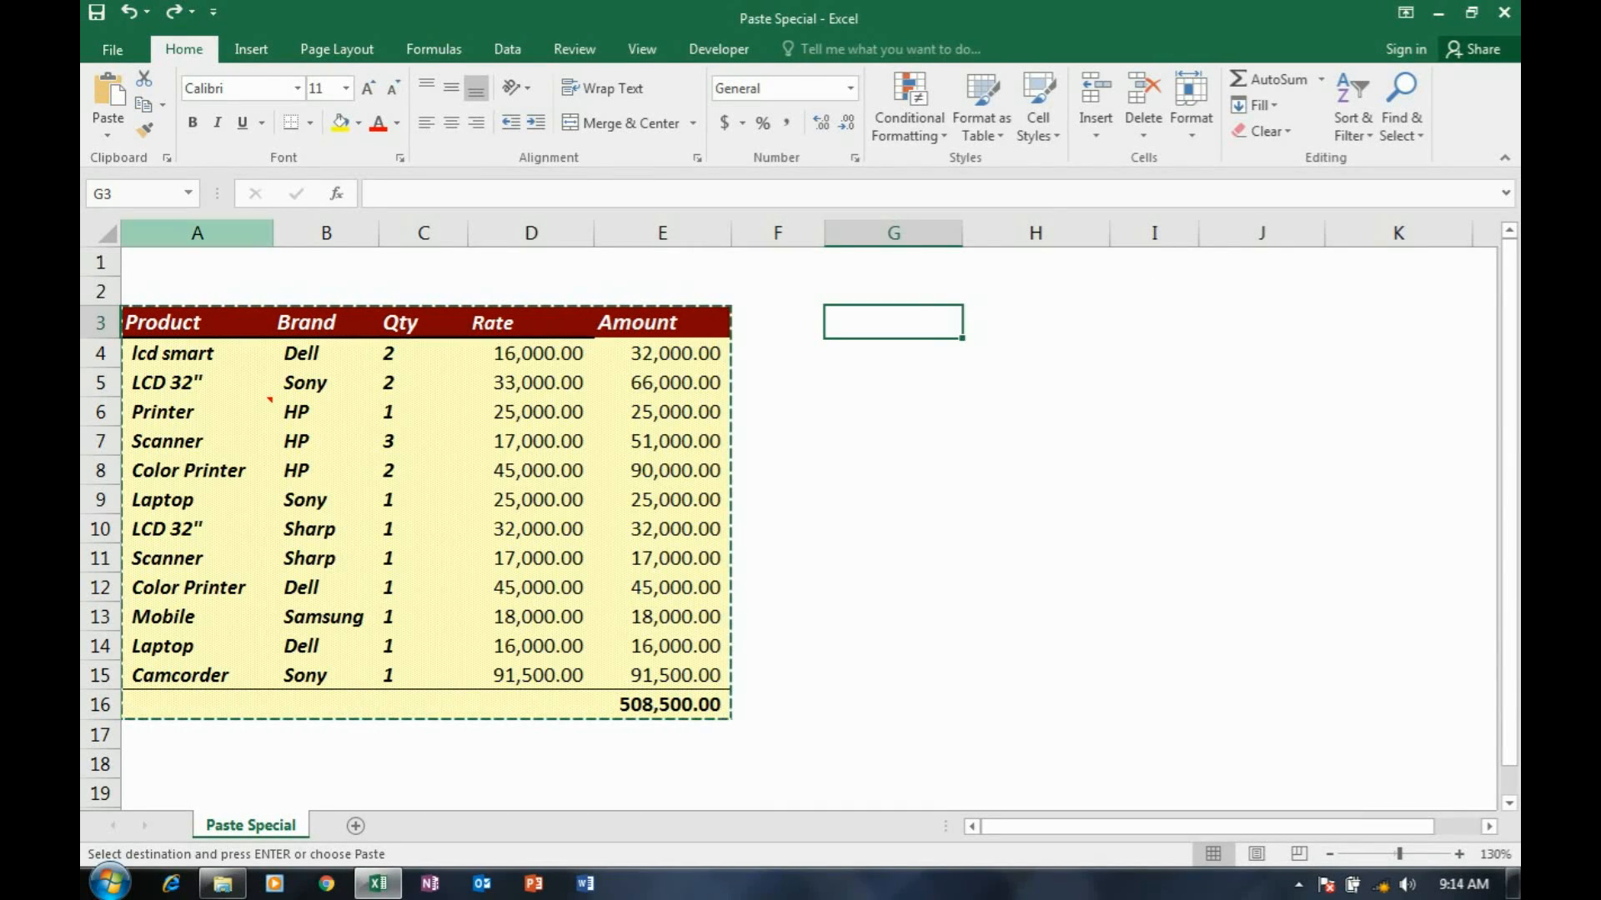
Widen column A (Product) and narrow column C (Qty) of the source table.
left_click_drag(273, 232, 383, 233)
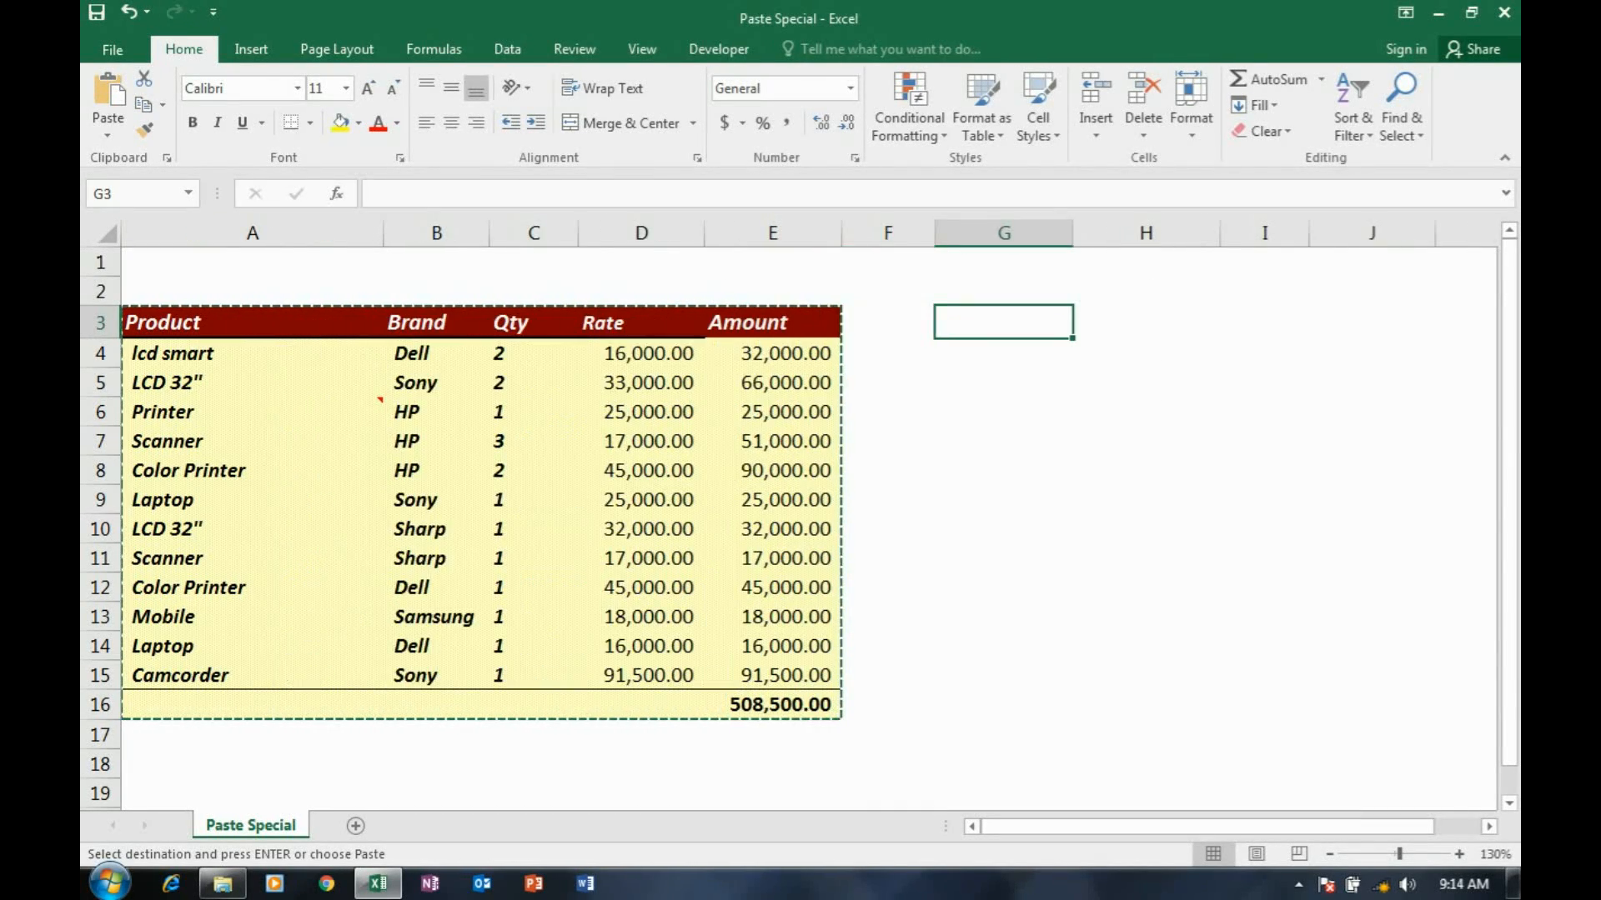
left_click_drag(578, 233, 541, 233)
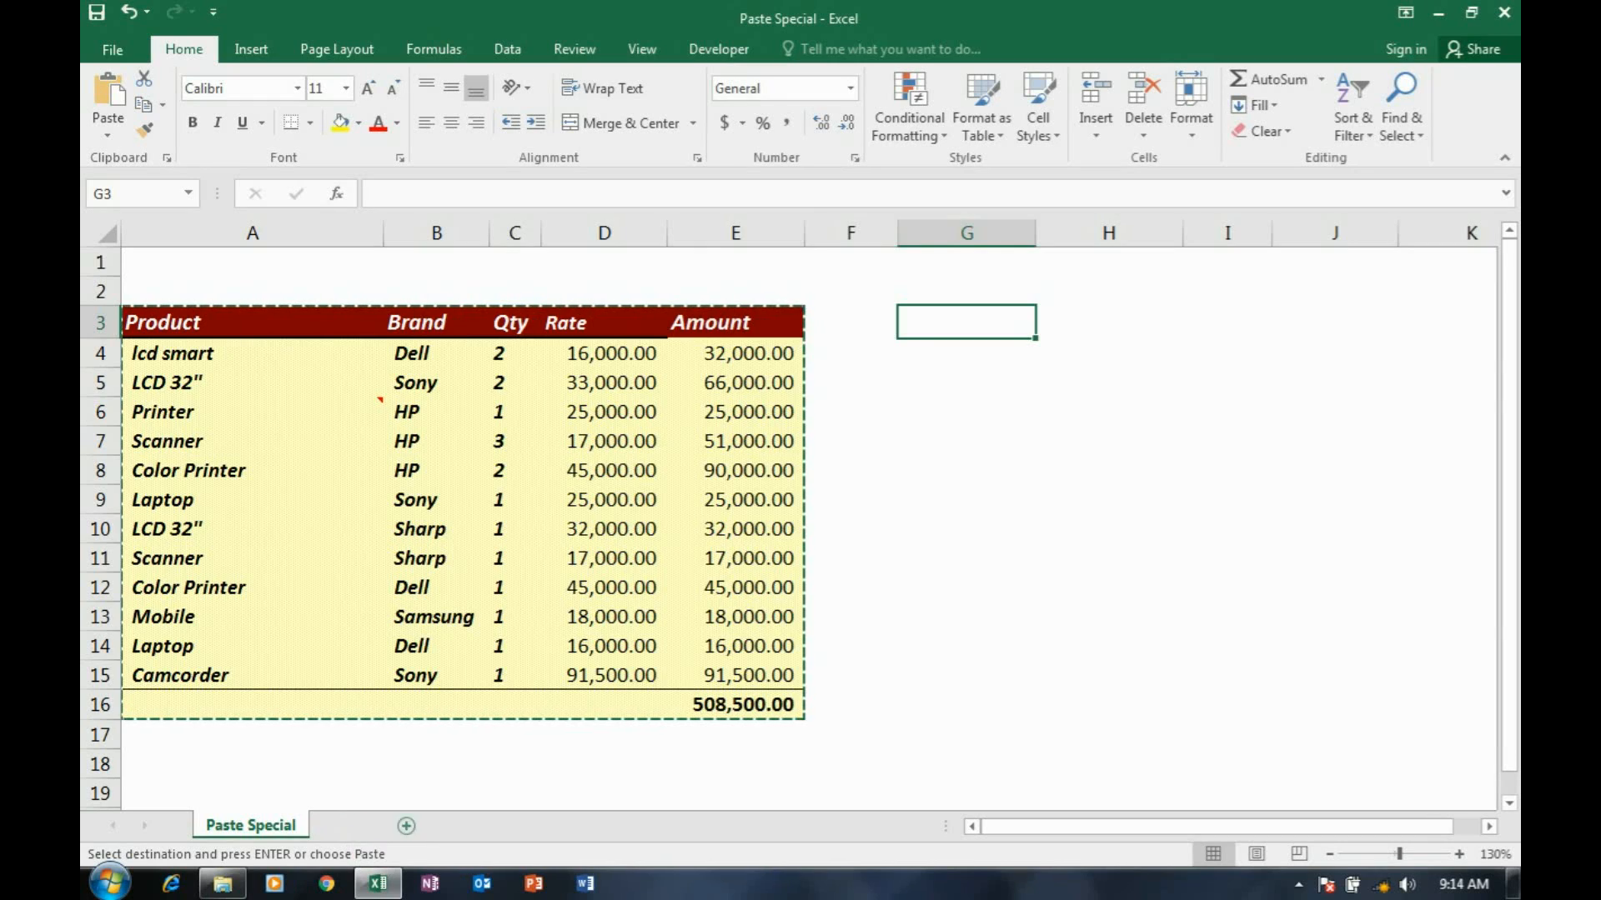
Add a new worksheet and paste only the copied table's column widths at cell B4 using Paste Special.
left_click(355, 826)
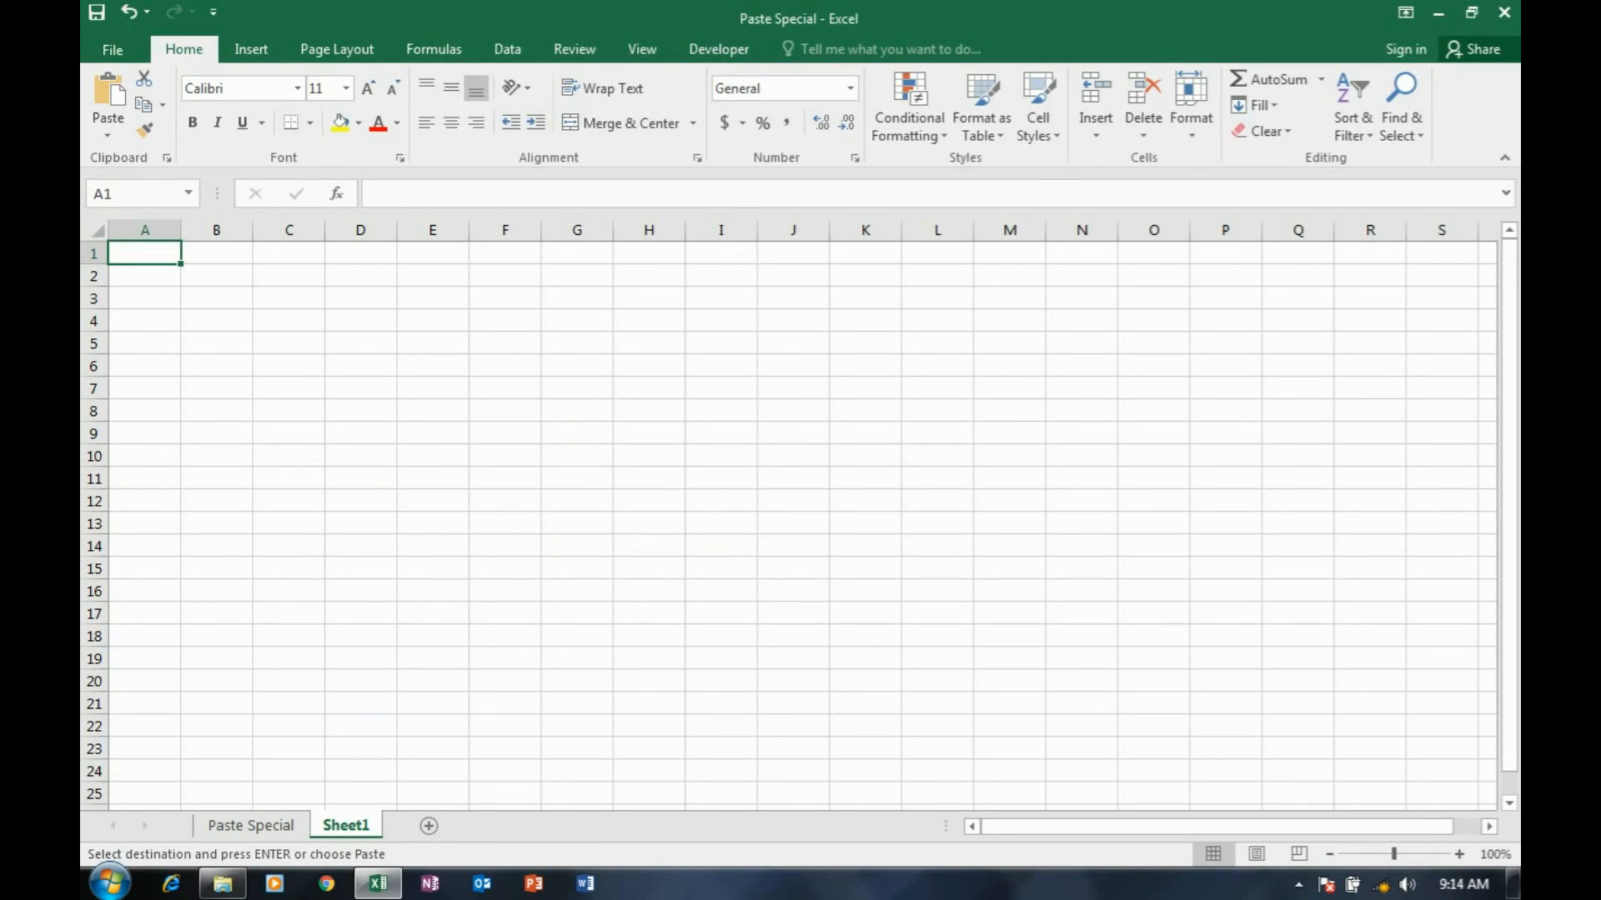
left_click(218, 321)
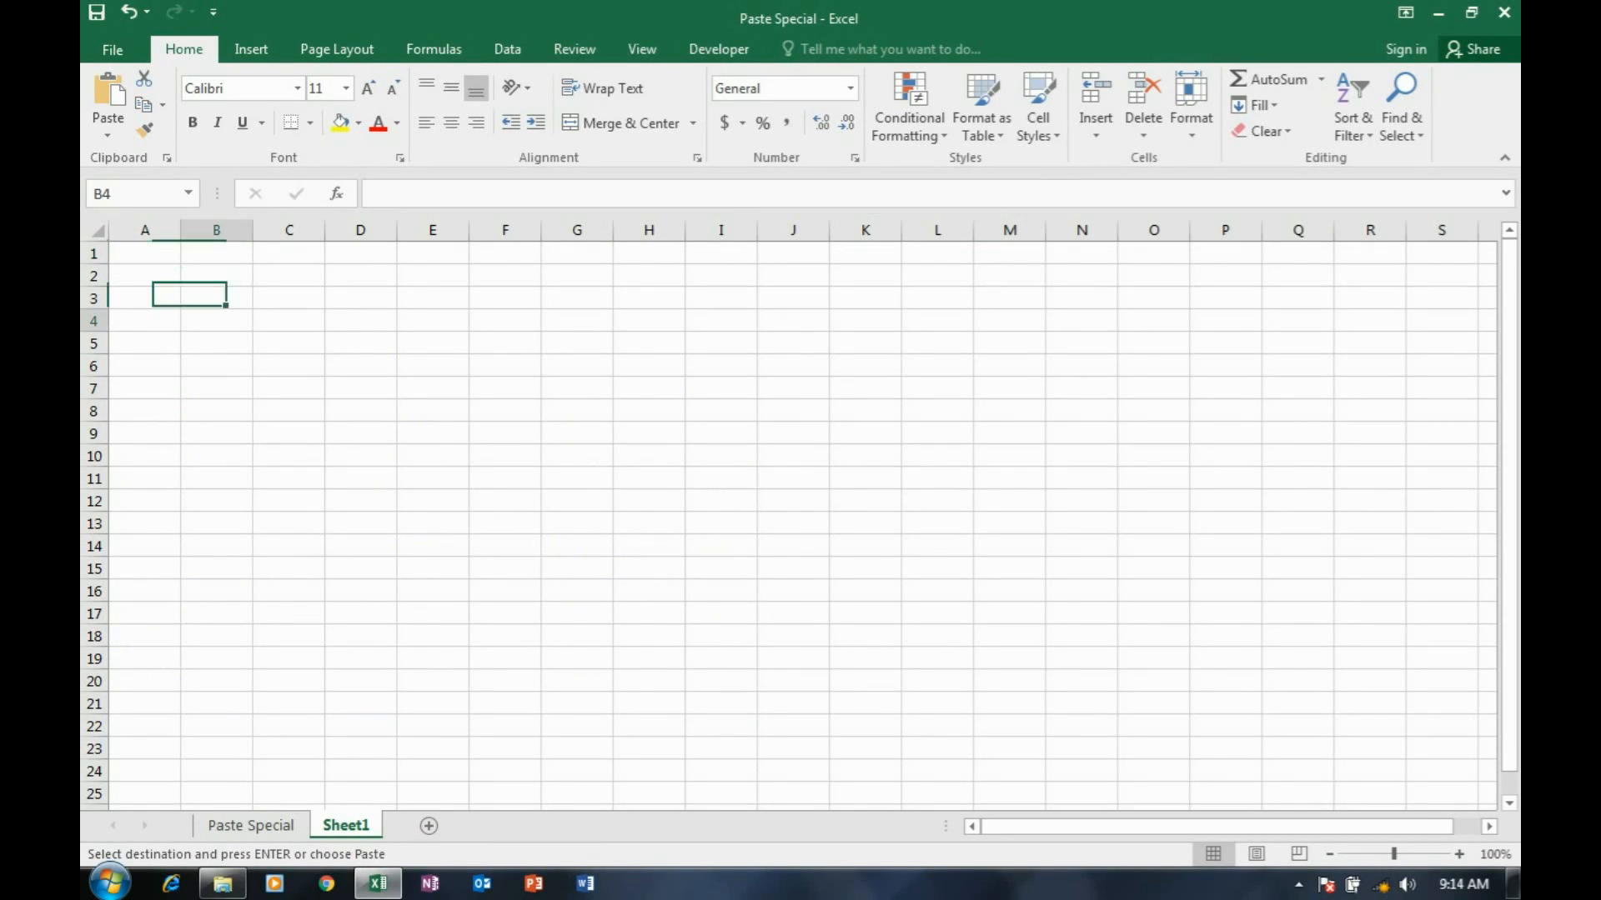
right_click(222, 321)
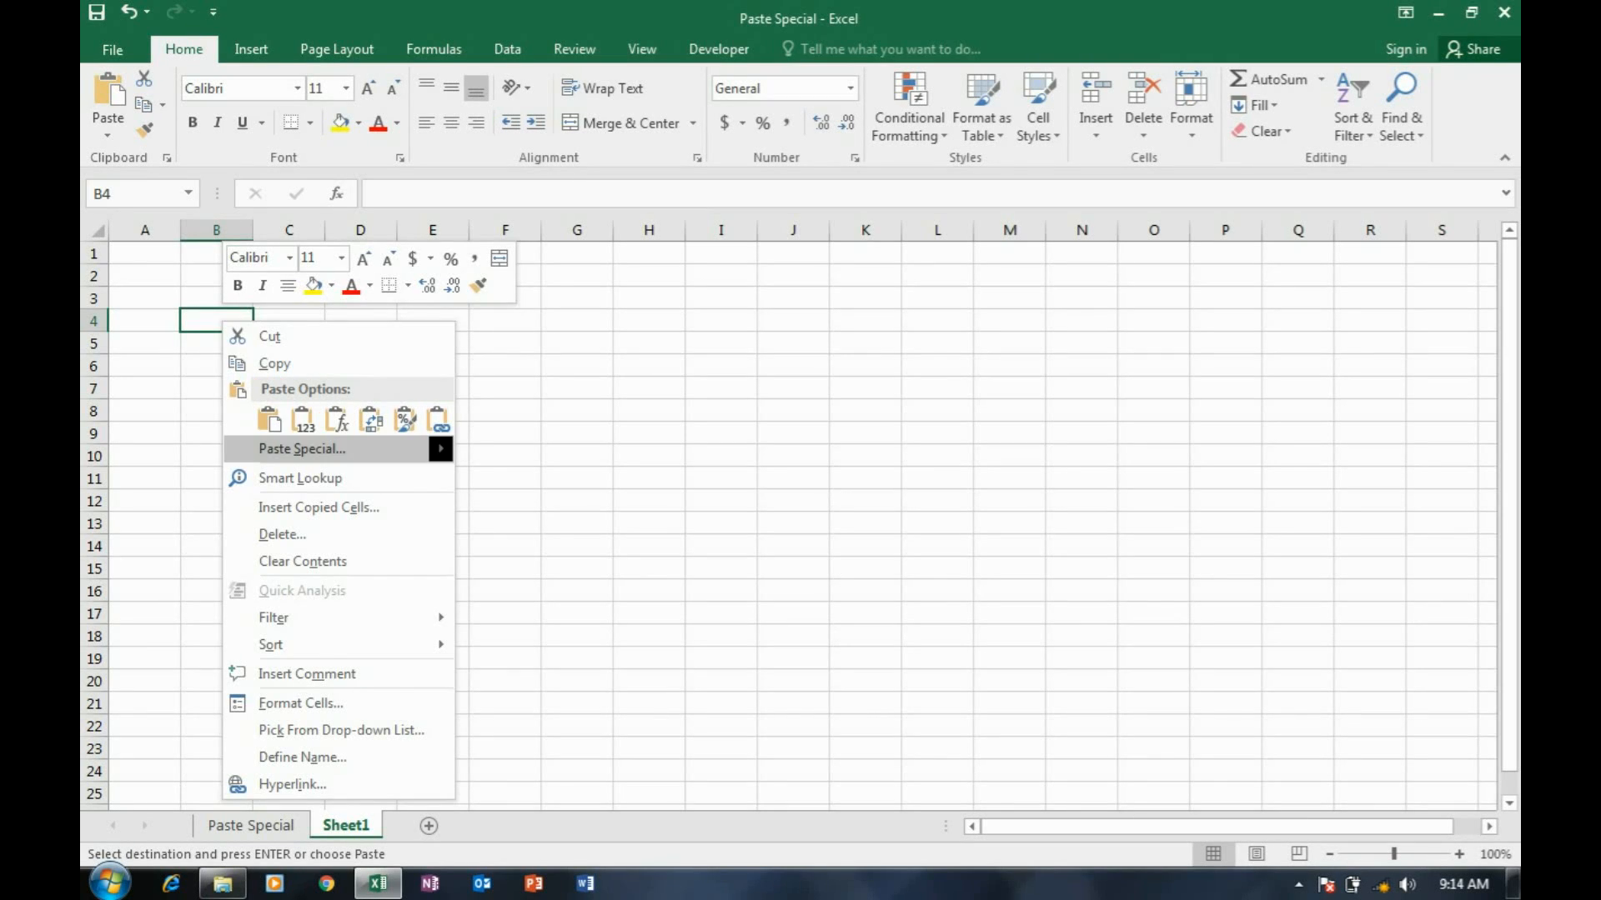
left_click(302, 448)
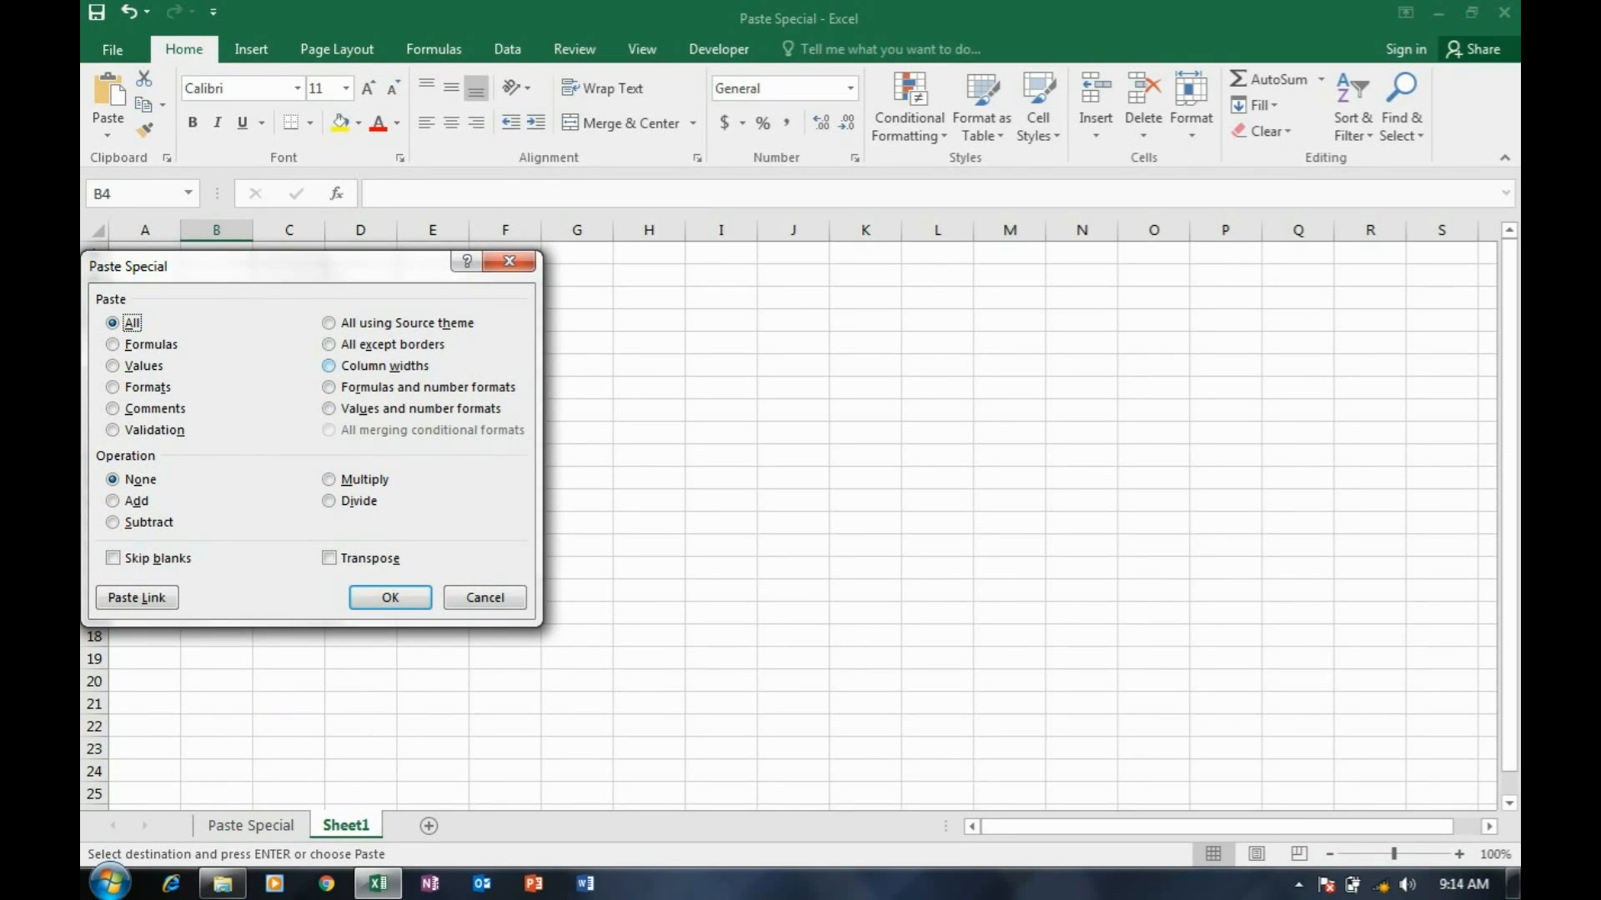
left_click(329, 365)
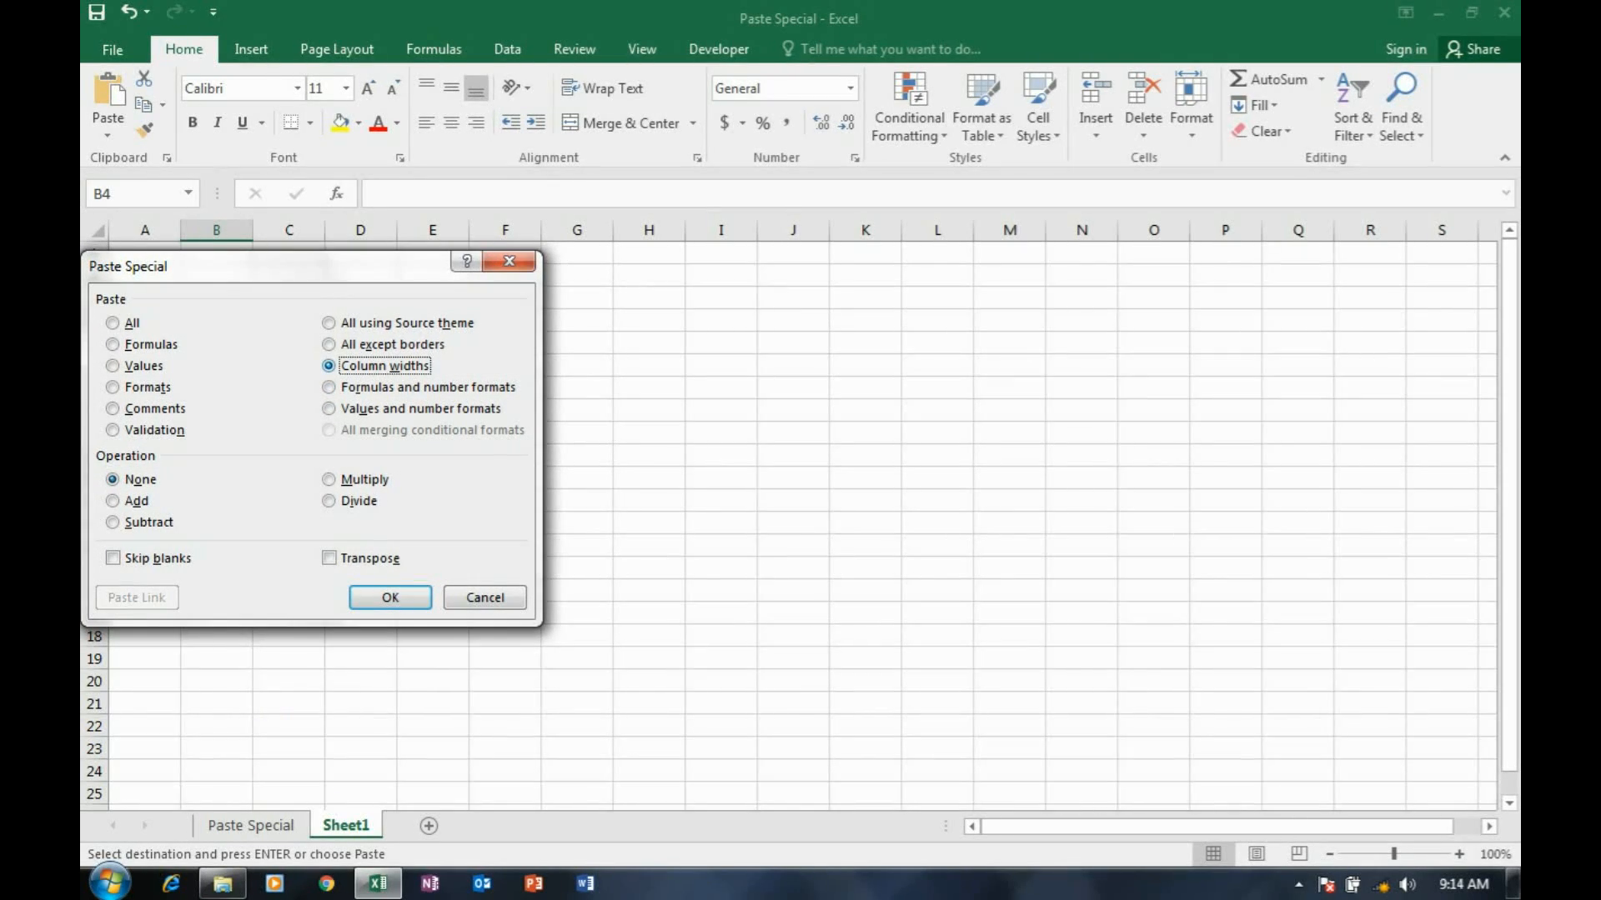
left_click(390, 597)
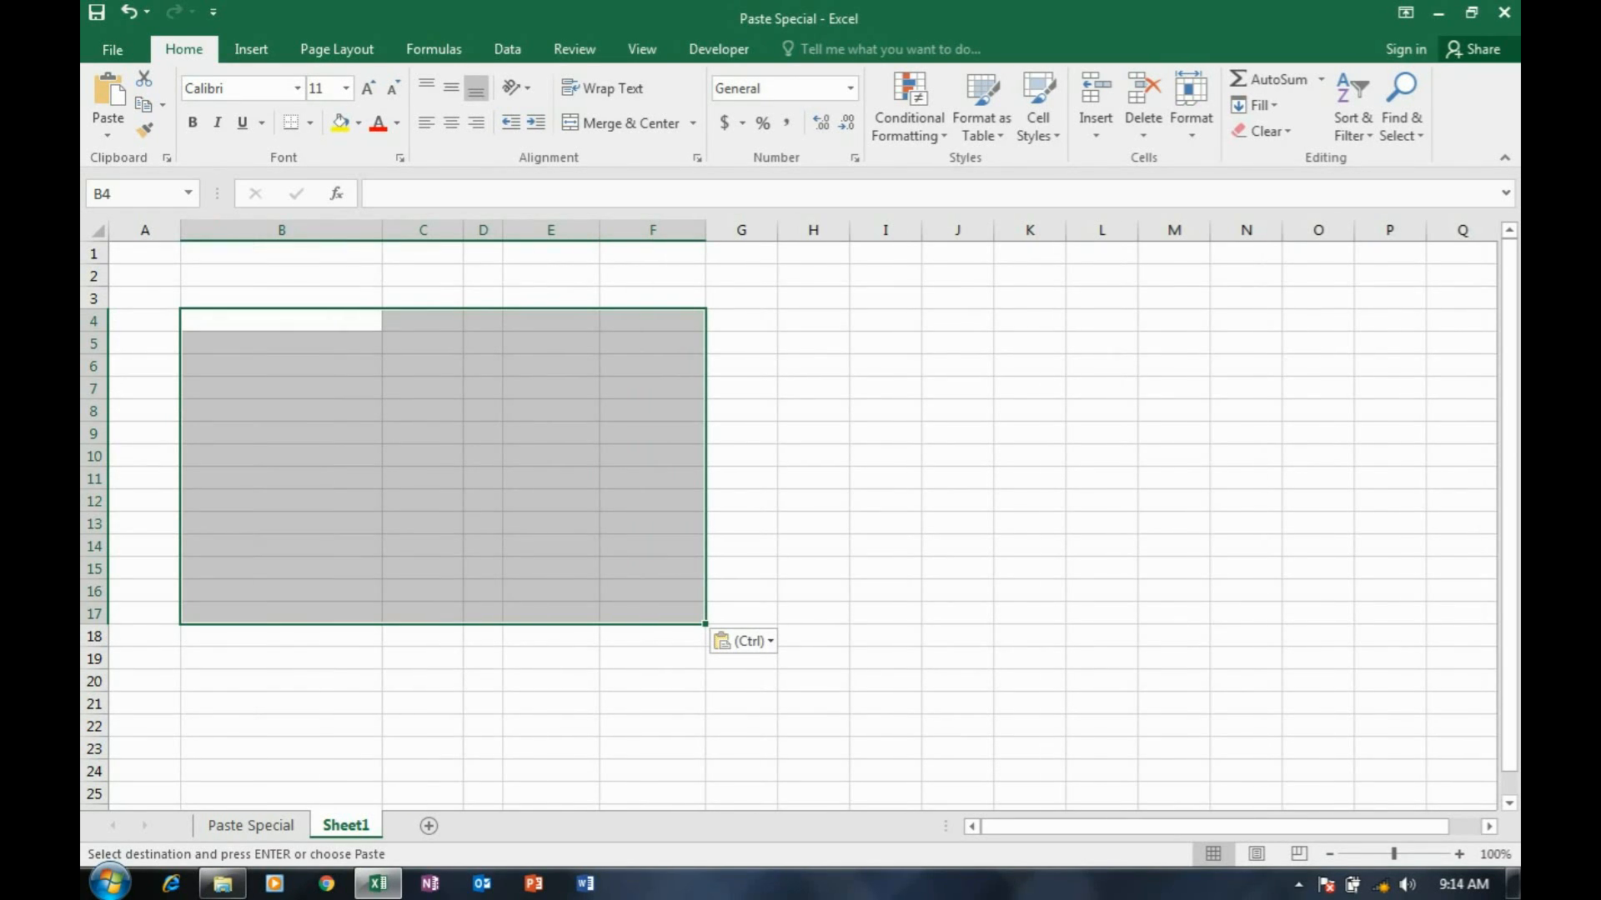
Paste only the formats of the copied table at cell B4 of the new sheet, and return to the Paste Special sheet.
left_click(260, 317)
right_click(259, 317)
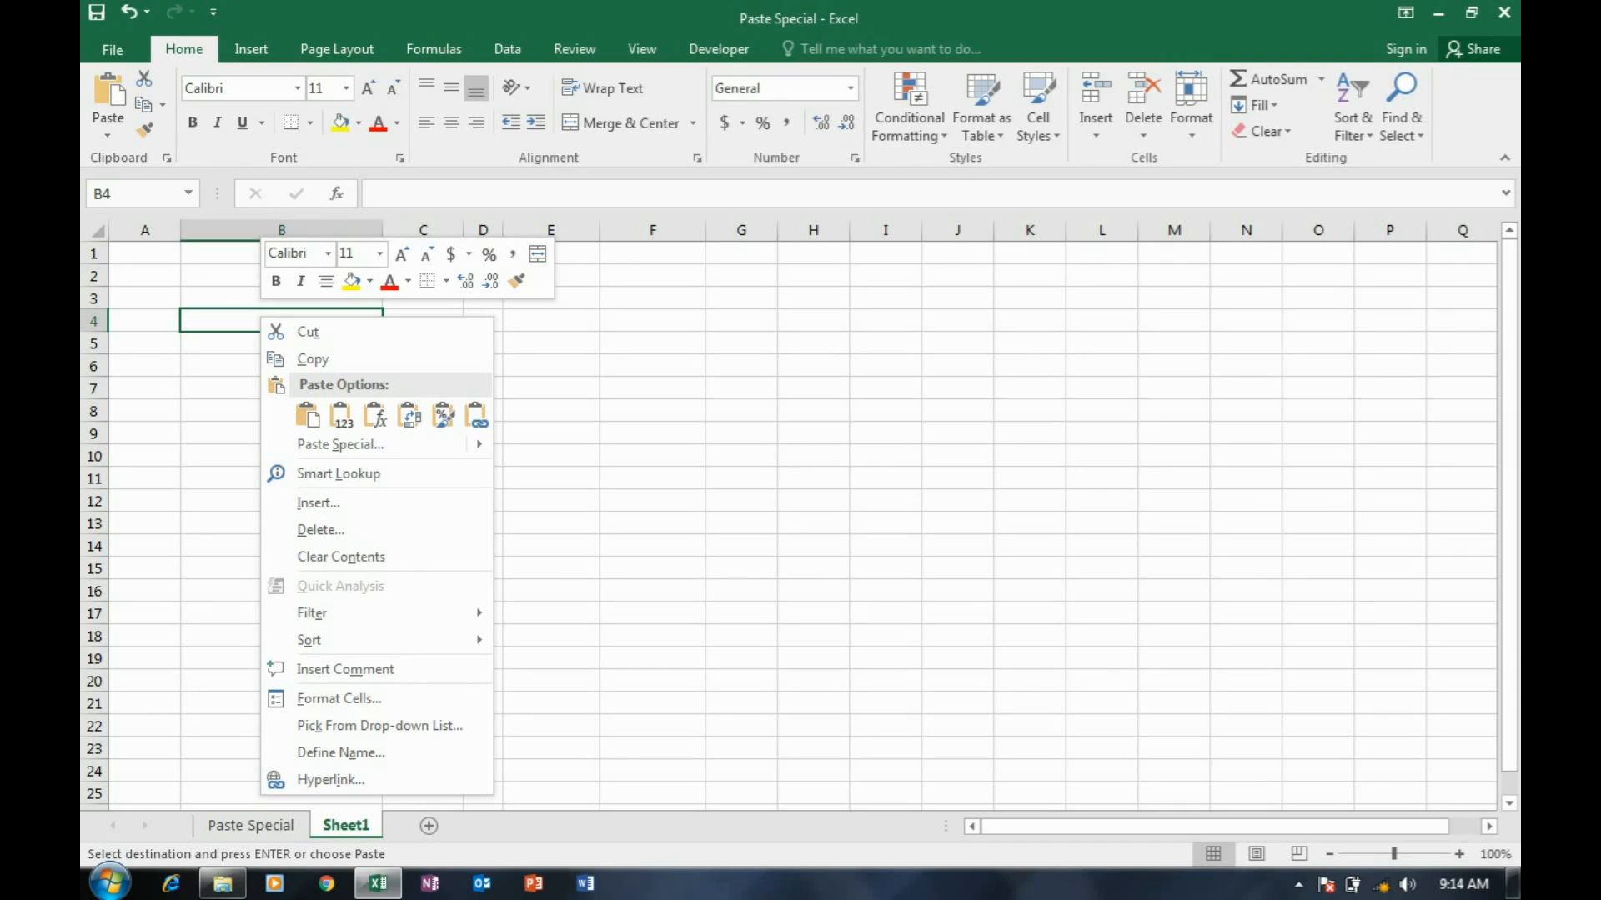
left_click(340, 443)
left_click(171, 375)
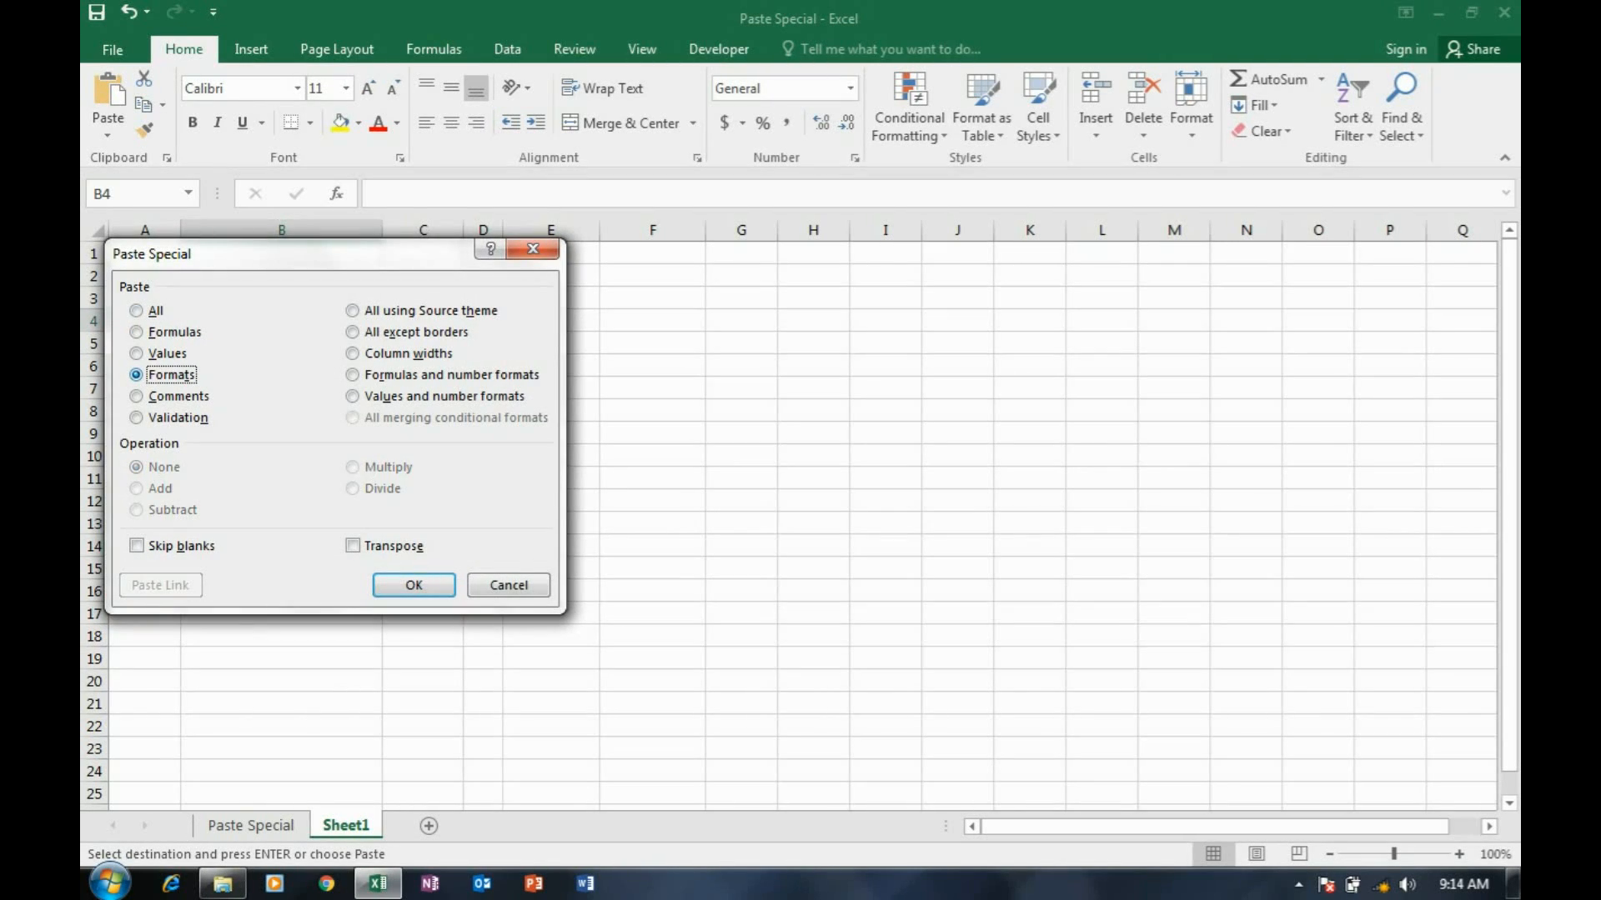
left_click(414, 585)
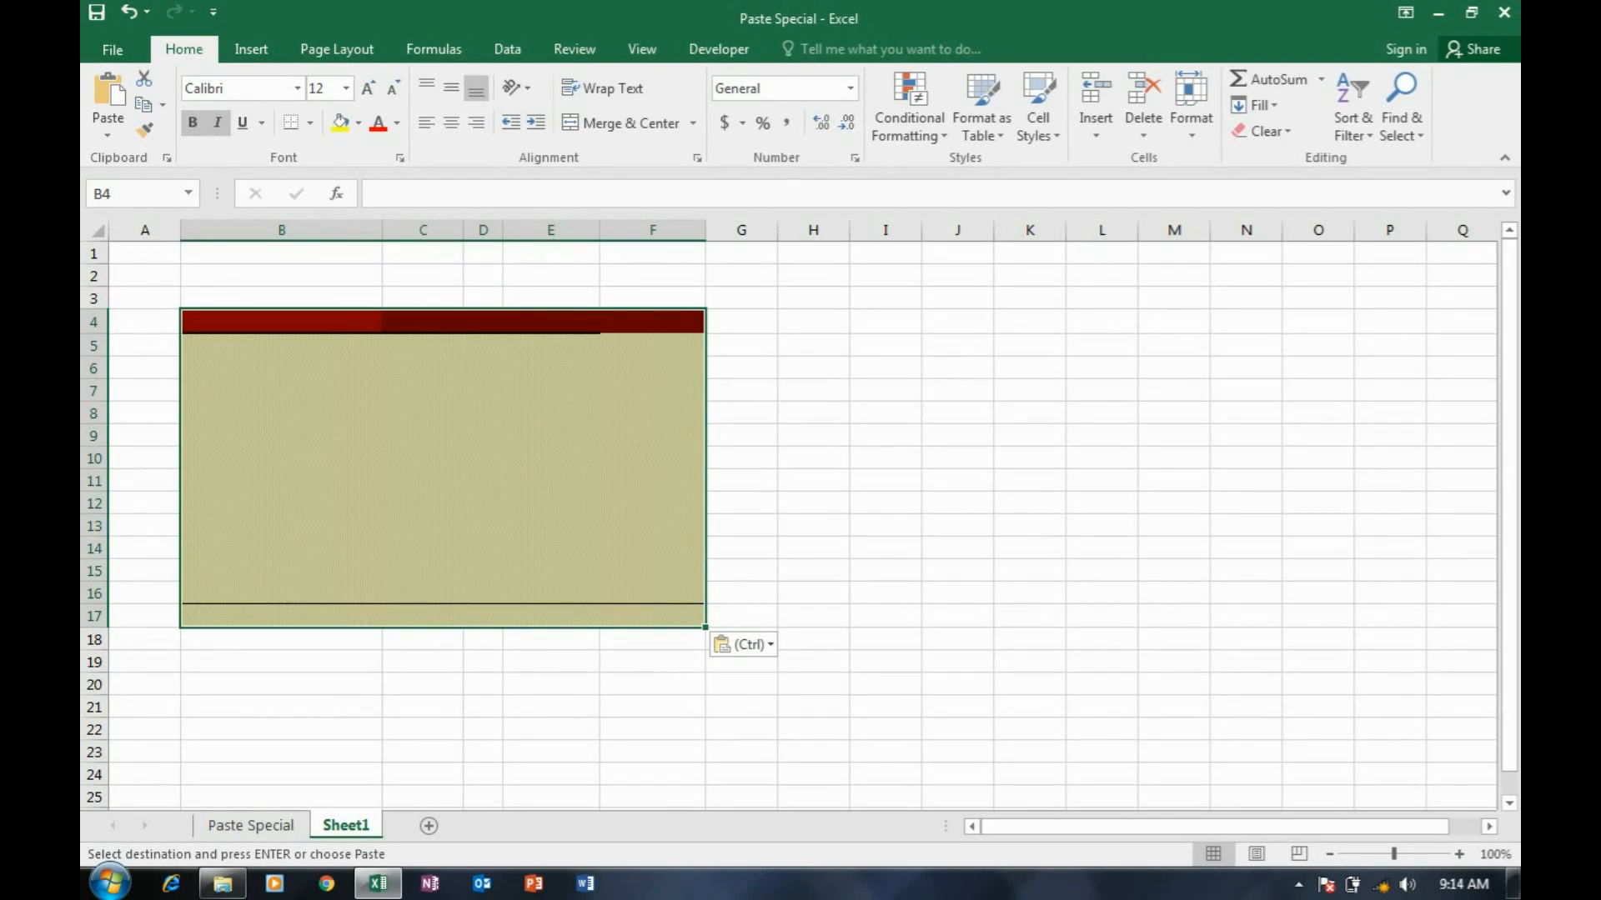
left_click(282, 368)
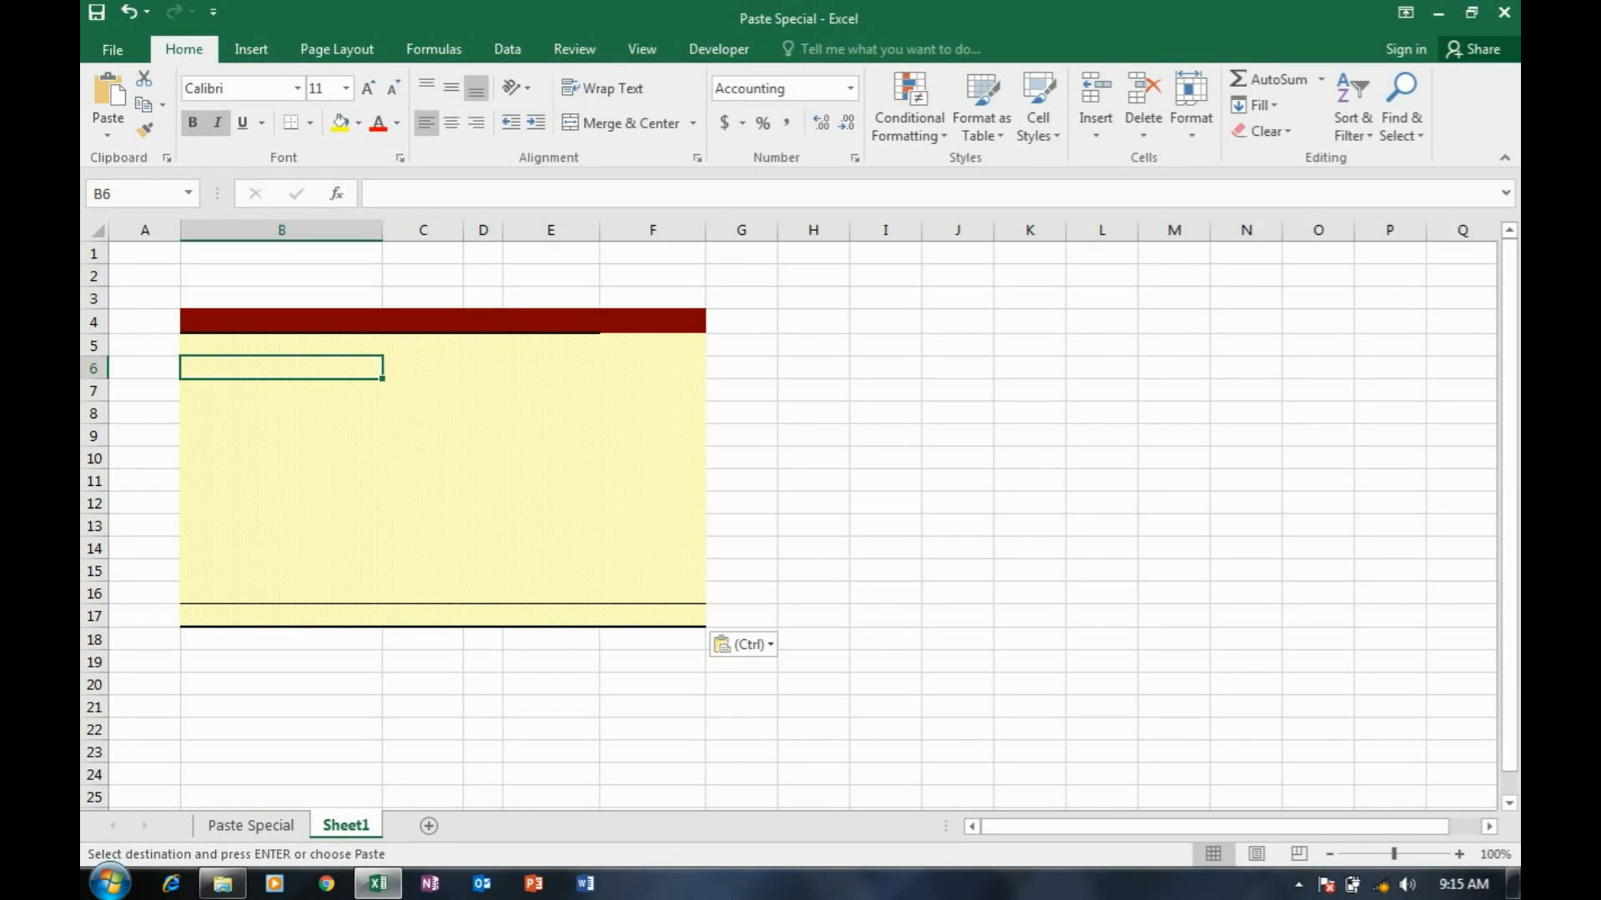
left_click(251, 825)
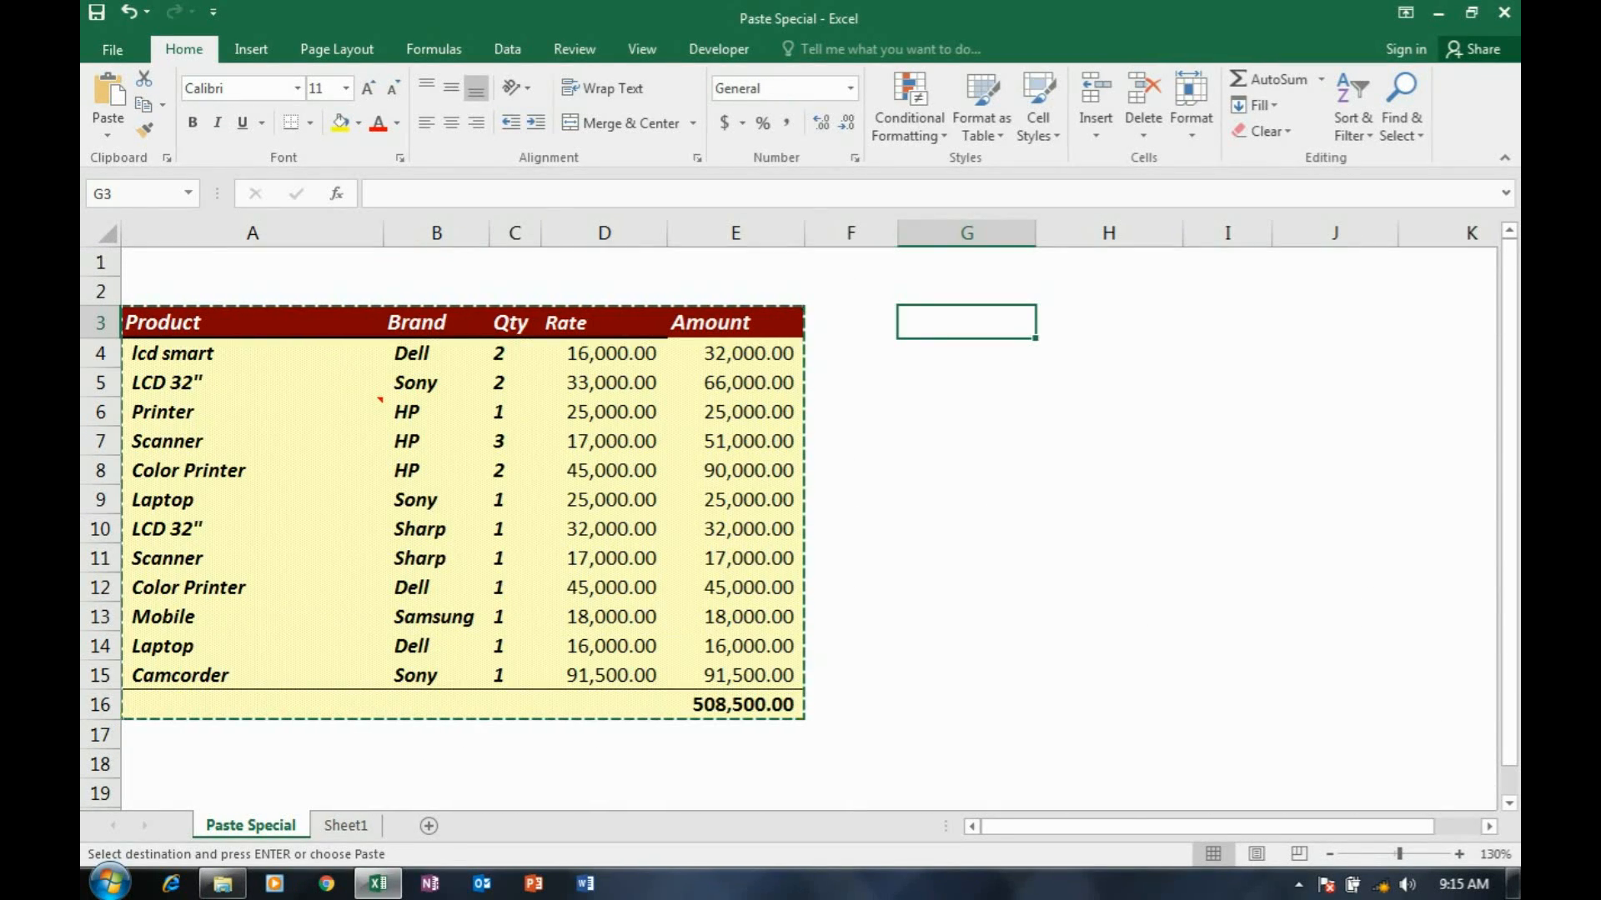
Paste the copied table at cell G3 using the Paste Special option Formulas and number formats, and narrow column F.
right_click(922, 317)
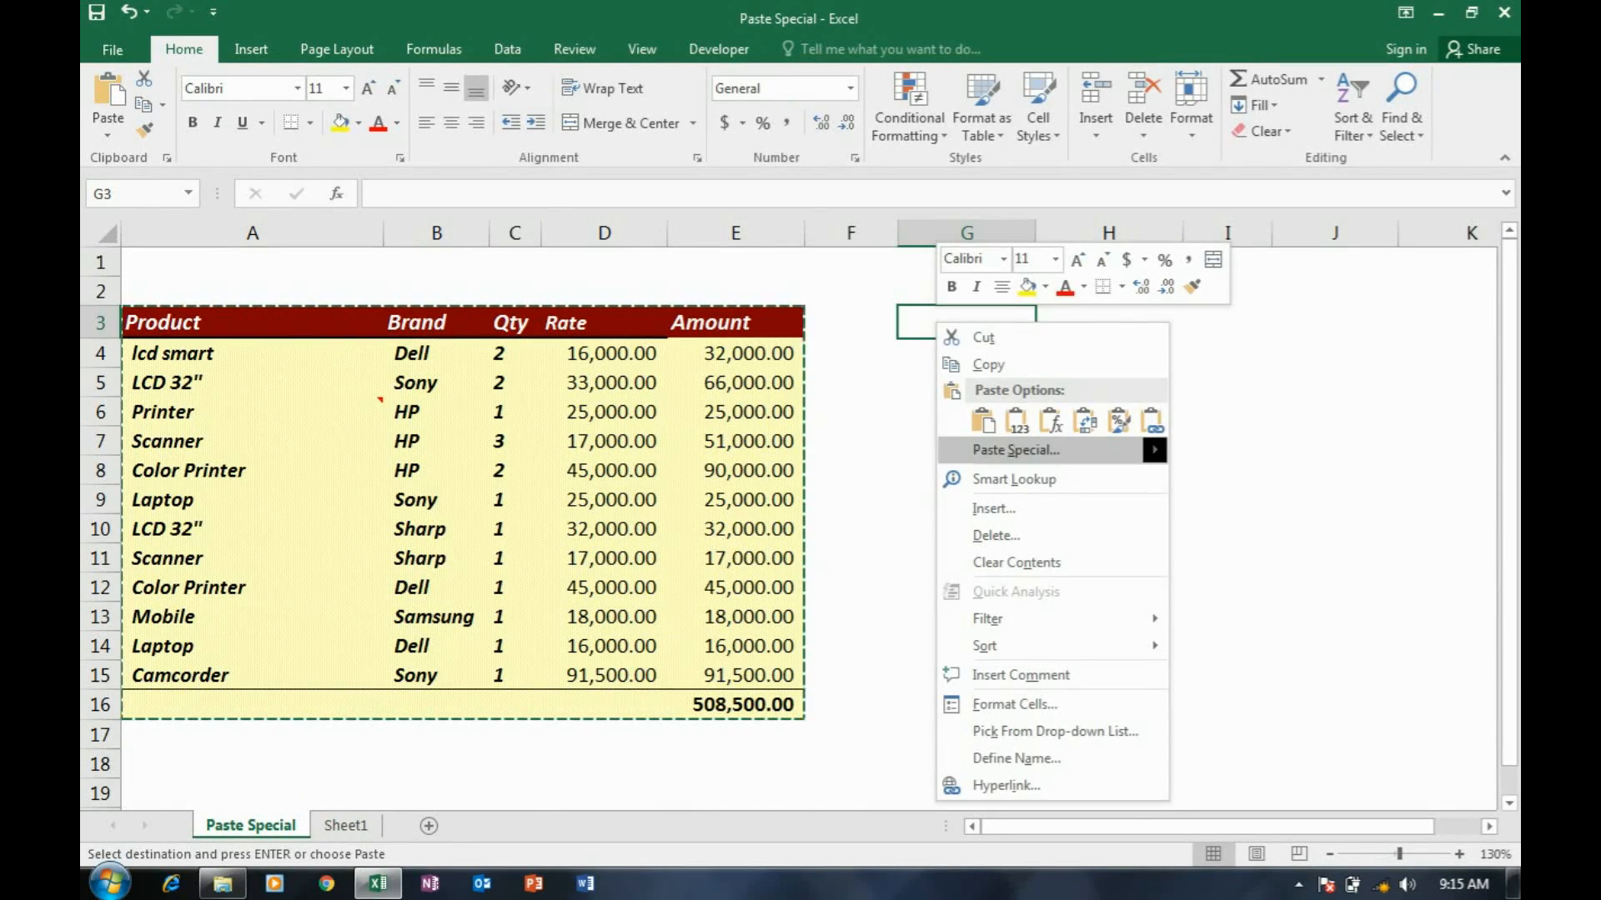
left_click(993, 448)
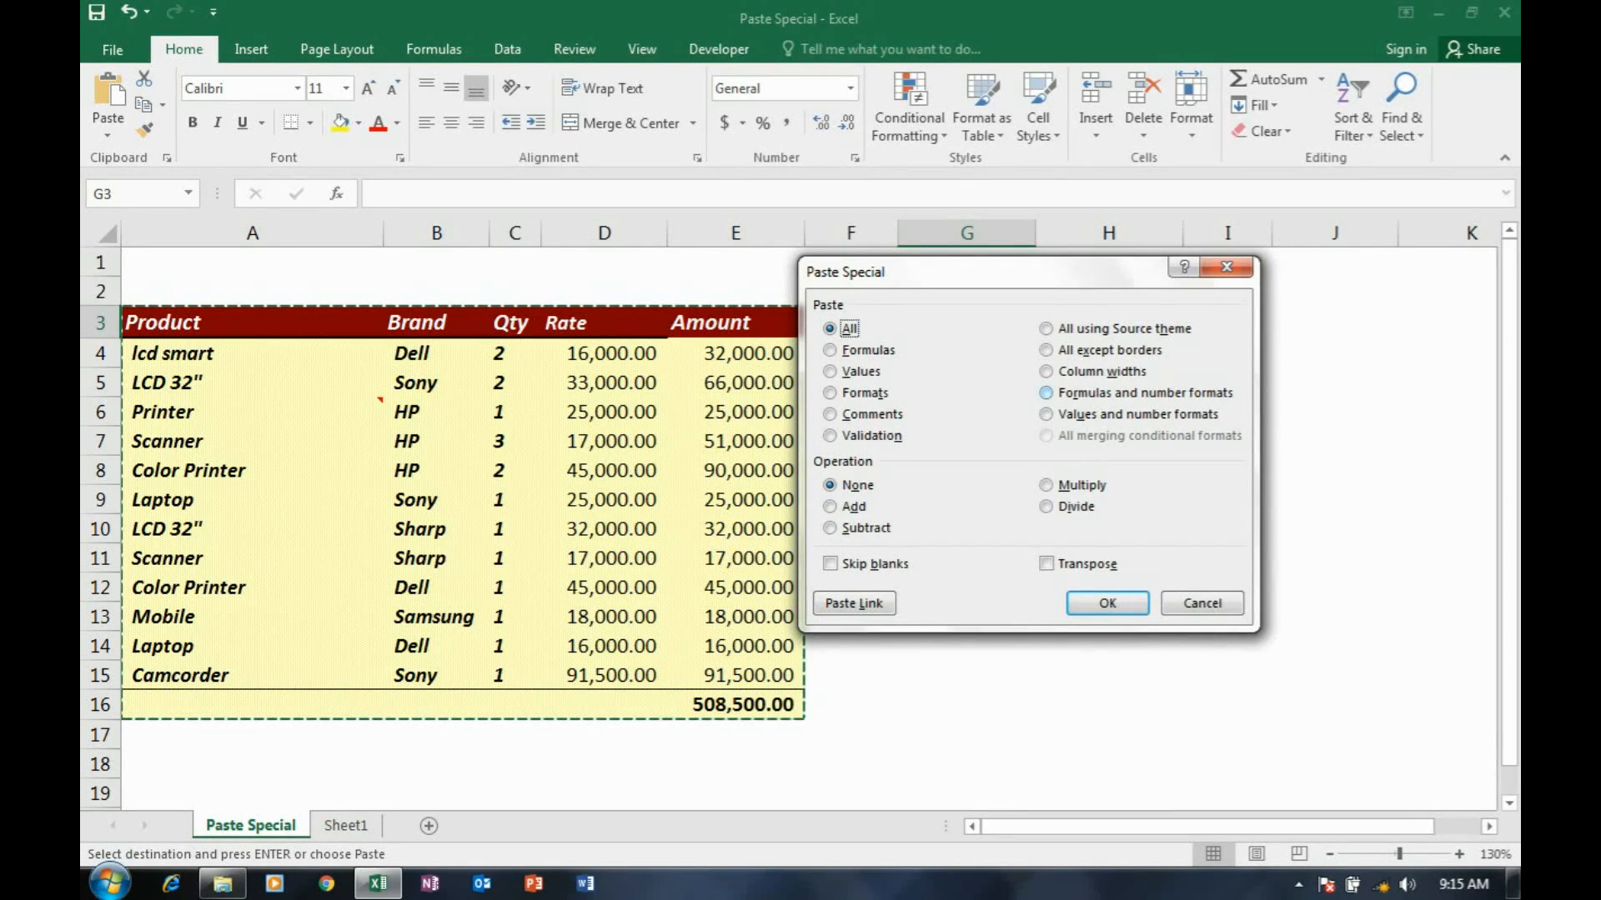
left_click(1048, 392)
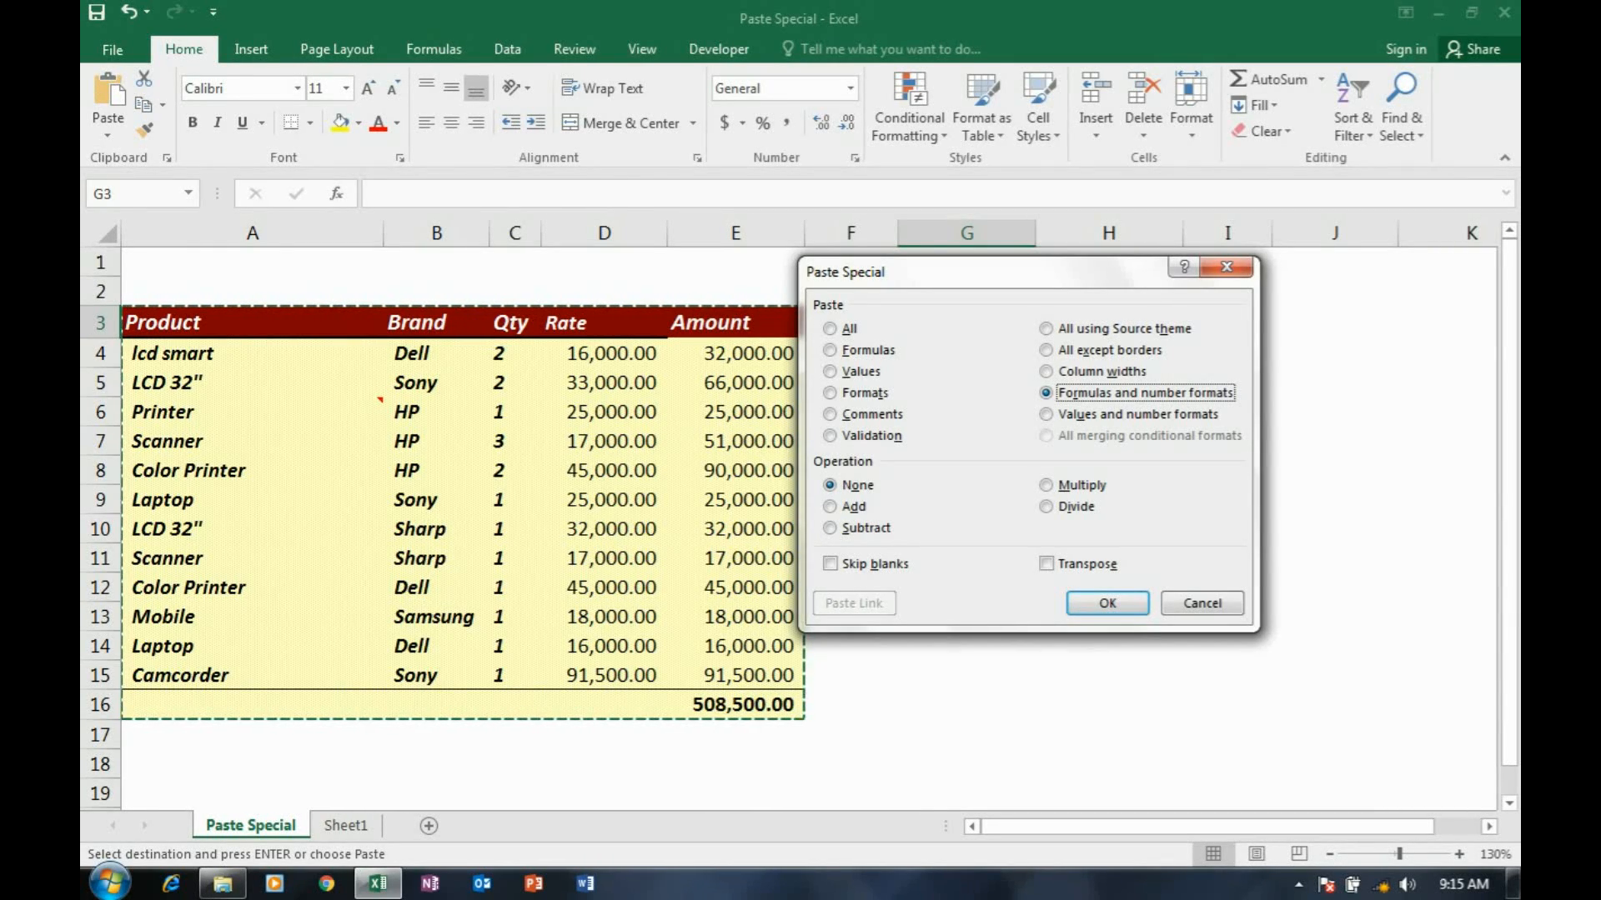
key("Return")
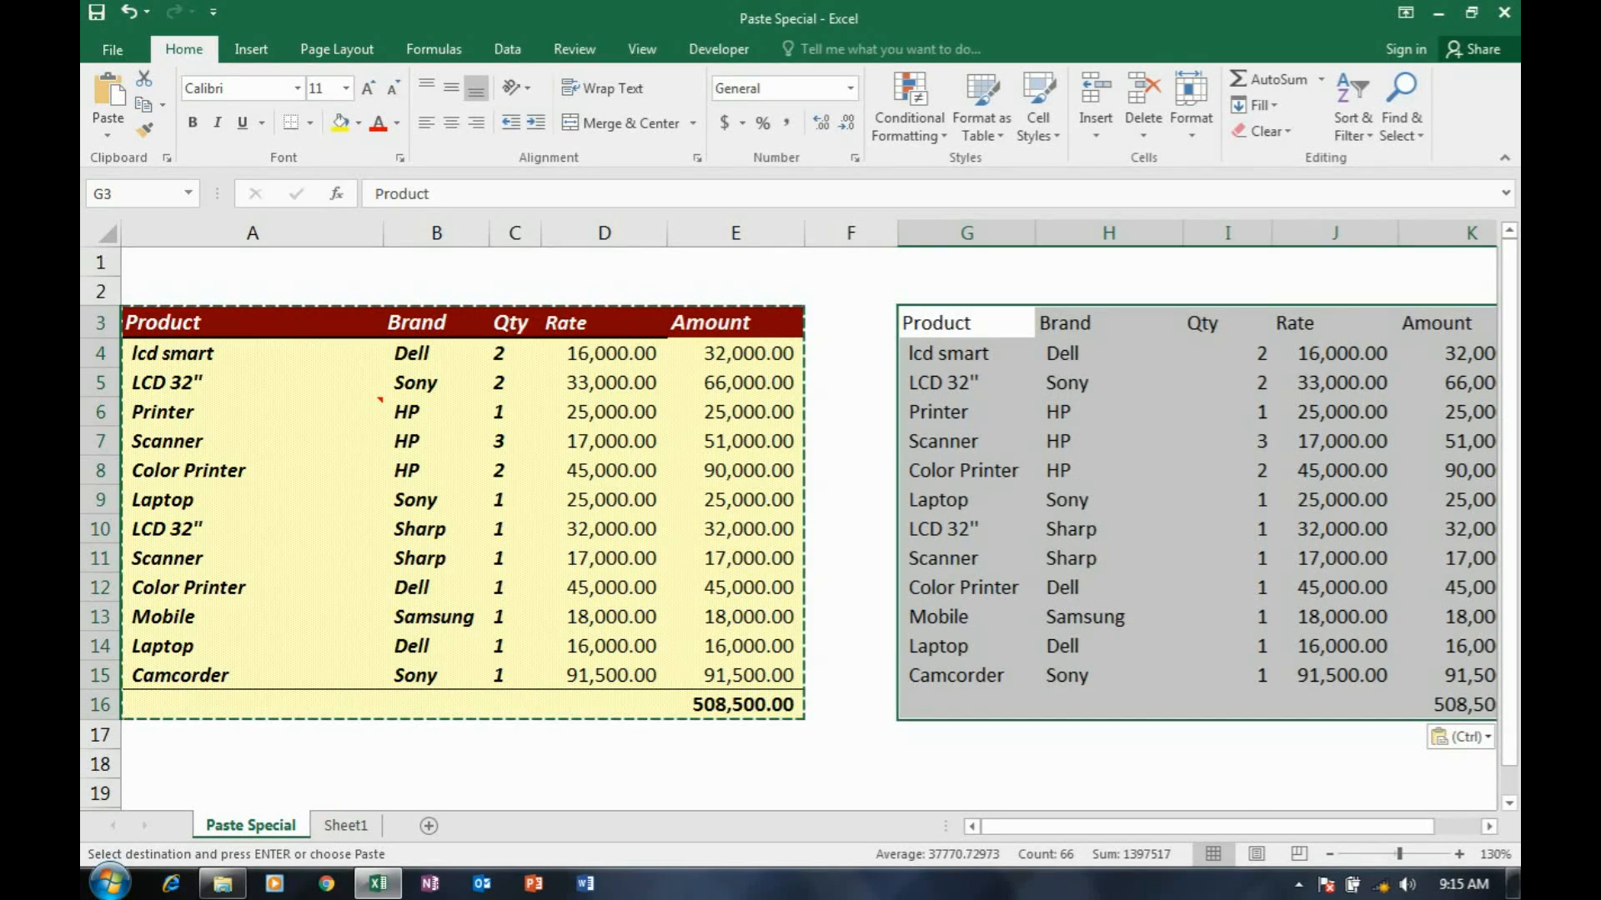
left_click_drag(897, 232, 853, 232)
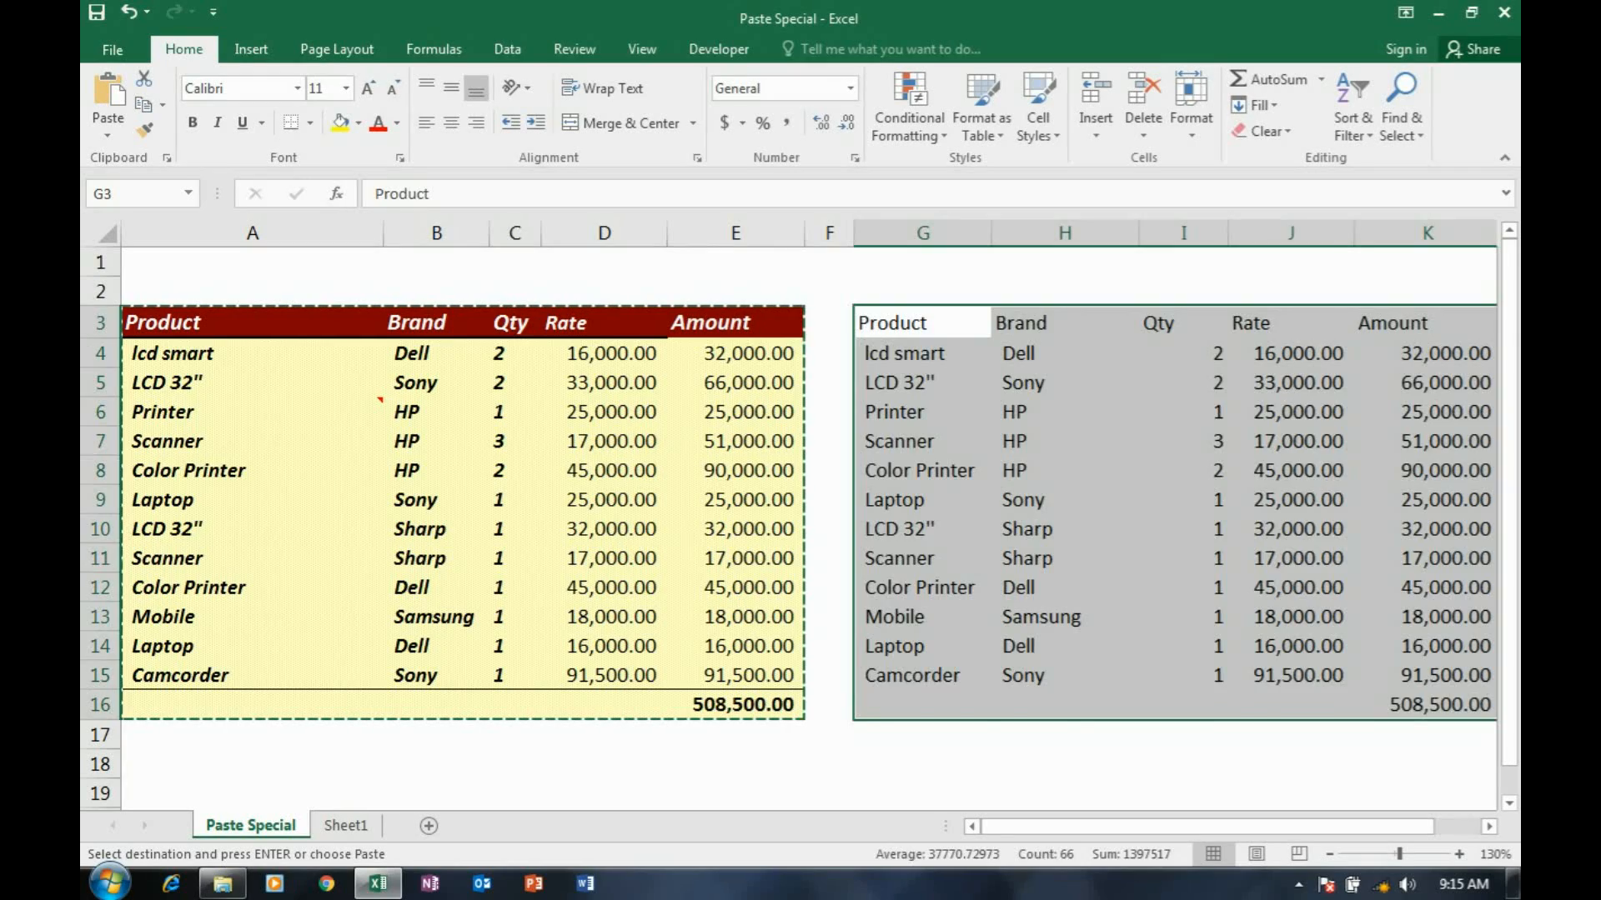
Examine the contents of the pasted Amount, Rate and Qty cells, and undo the column F narrowing and the paste at G3.
left_click(1425, 353)
left_click(1426, 382)
key("Down")
key("Down")
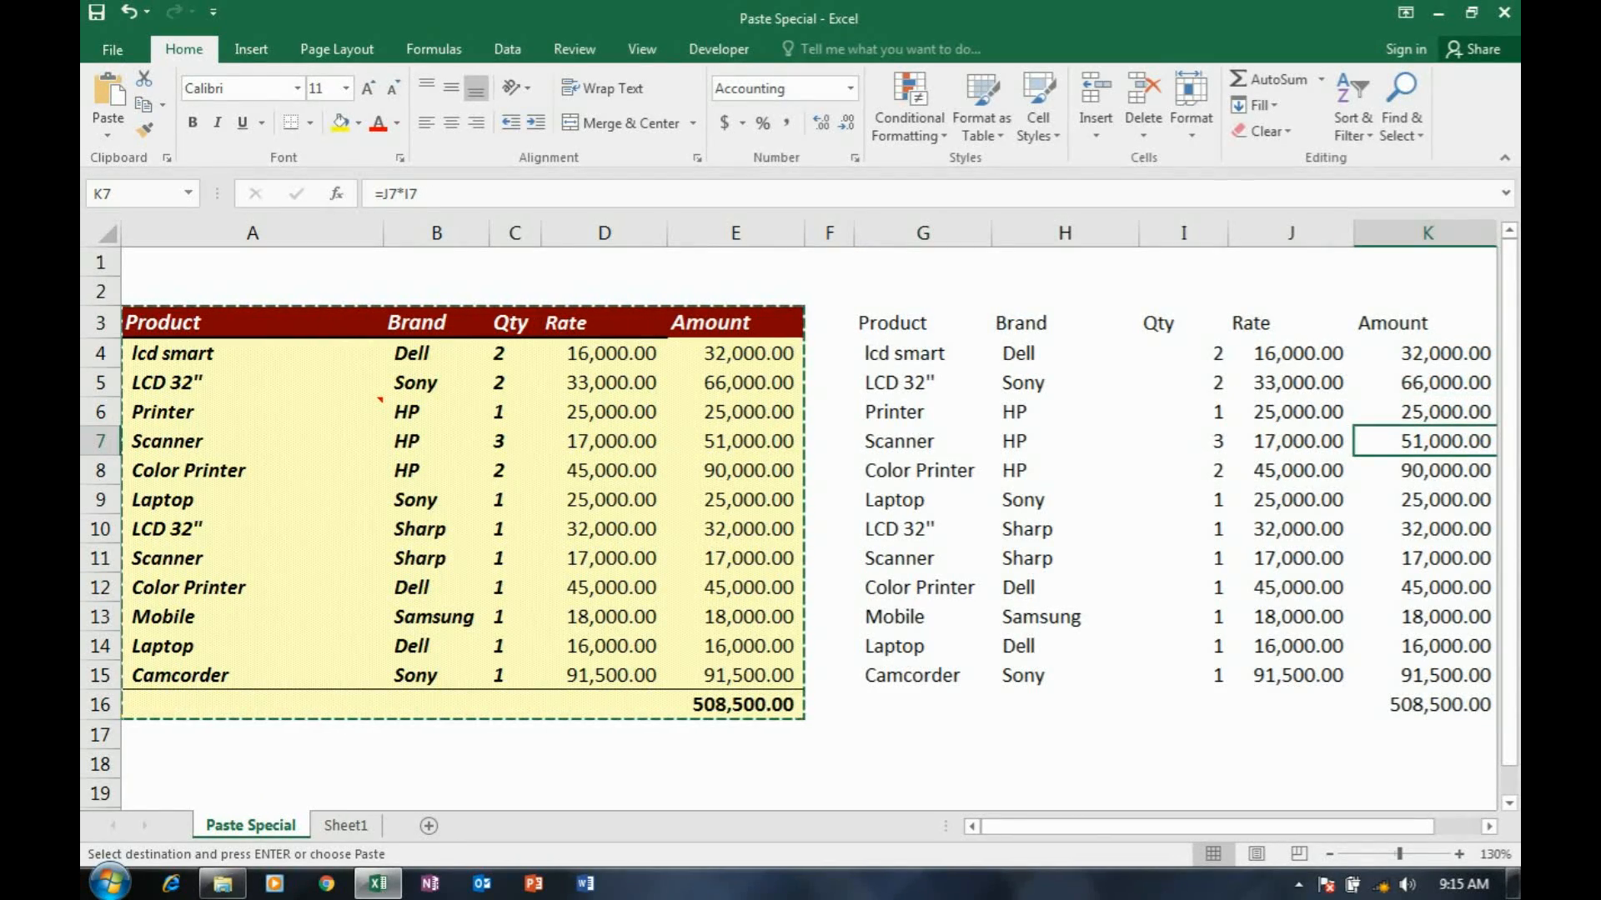
left_click(1291, 353)
left_click(1183, 353)
left_click(1291, 353)
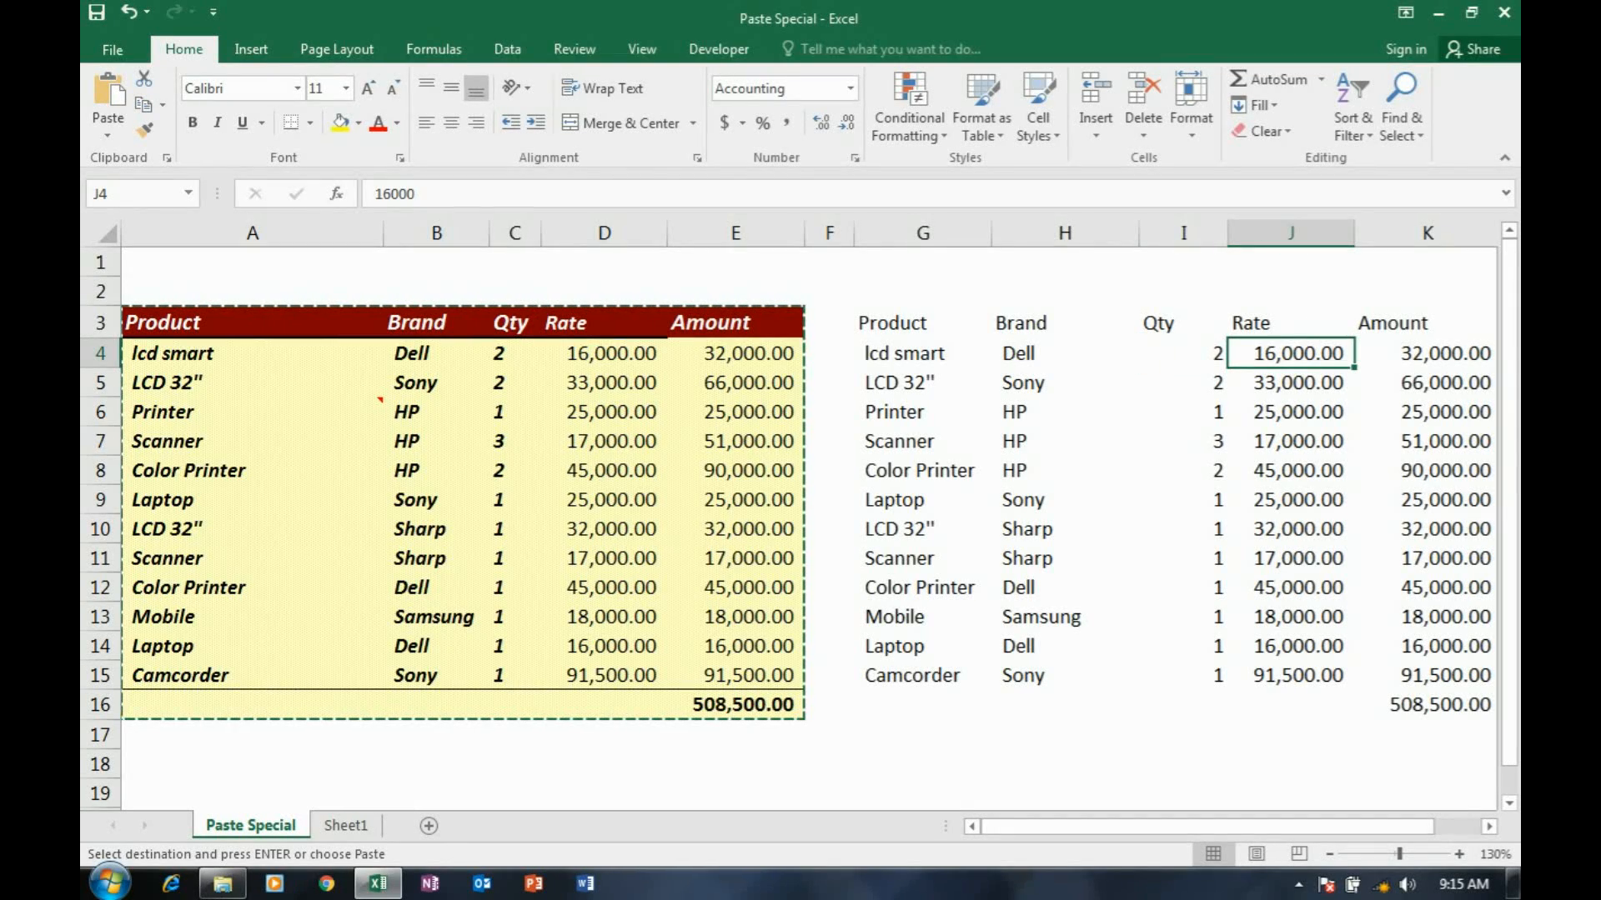
left_click(1427, 354)
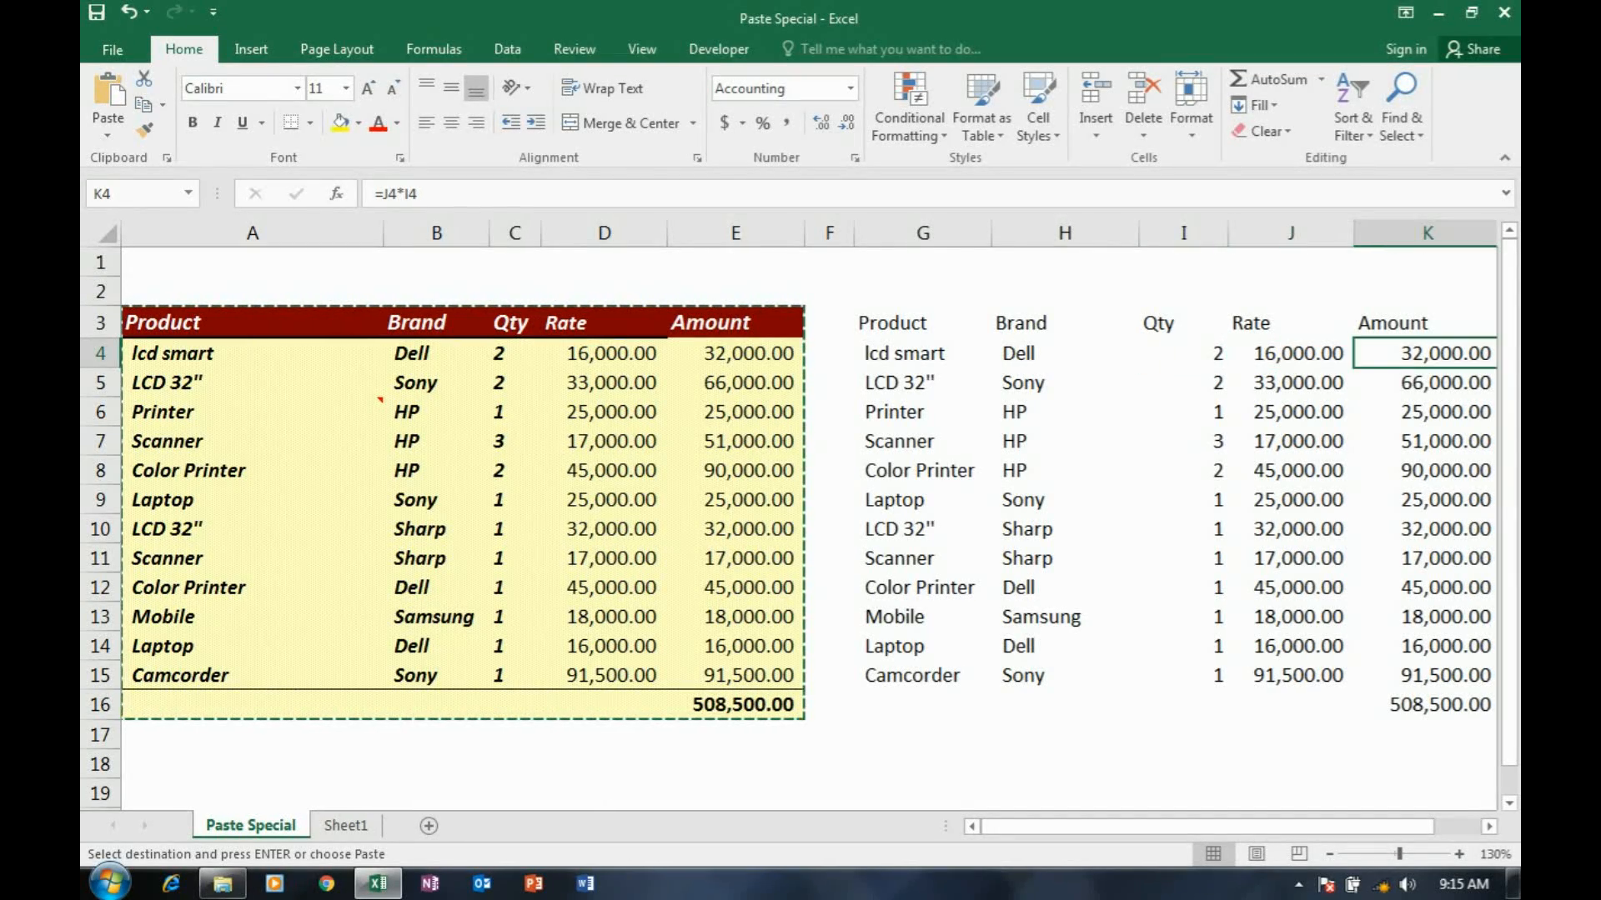
left_click(1183, 353)
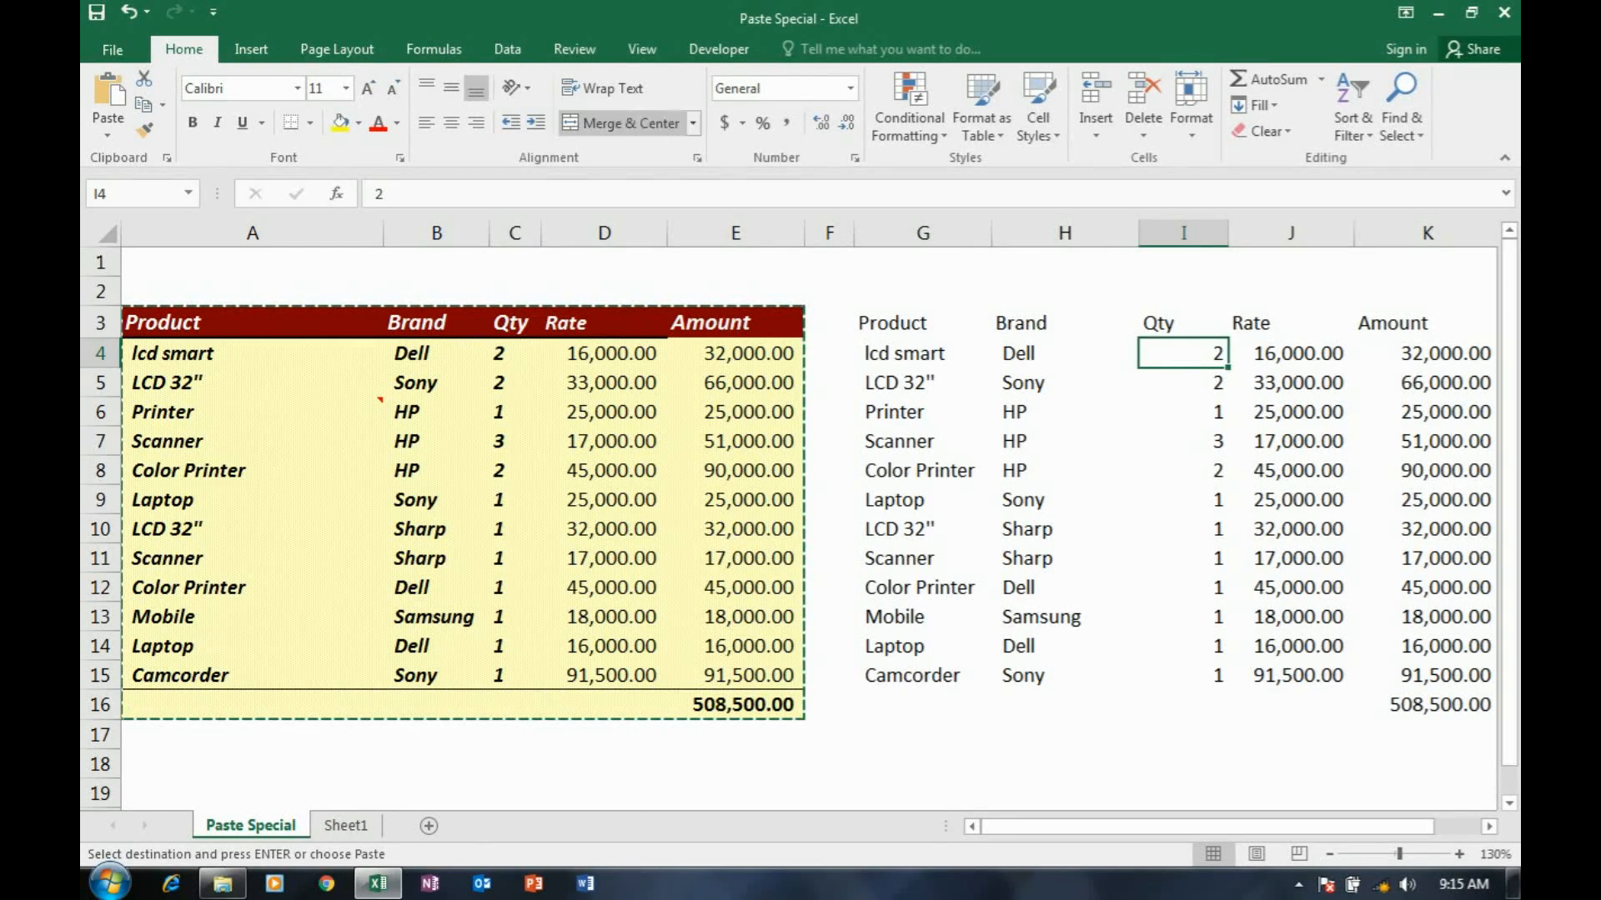
key("ctrl+z")
key("ctrl+z")
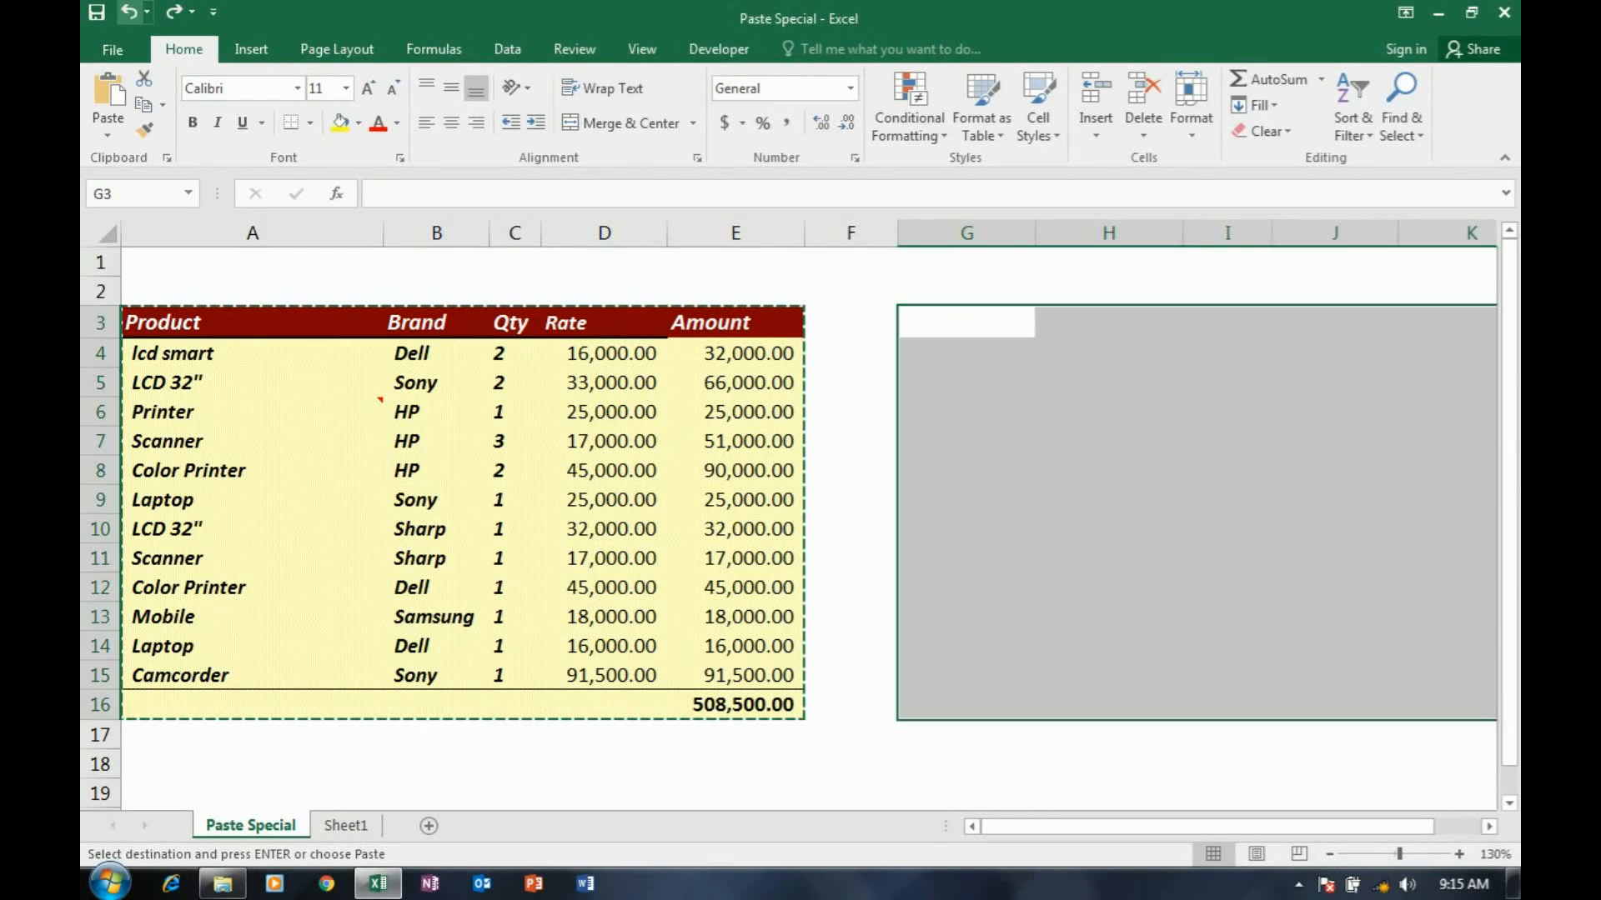
Paste the copied table at cell G3 using the Paste Special option Values and number formats.
left_click(934, 323)
right_click(933, 323)
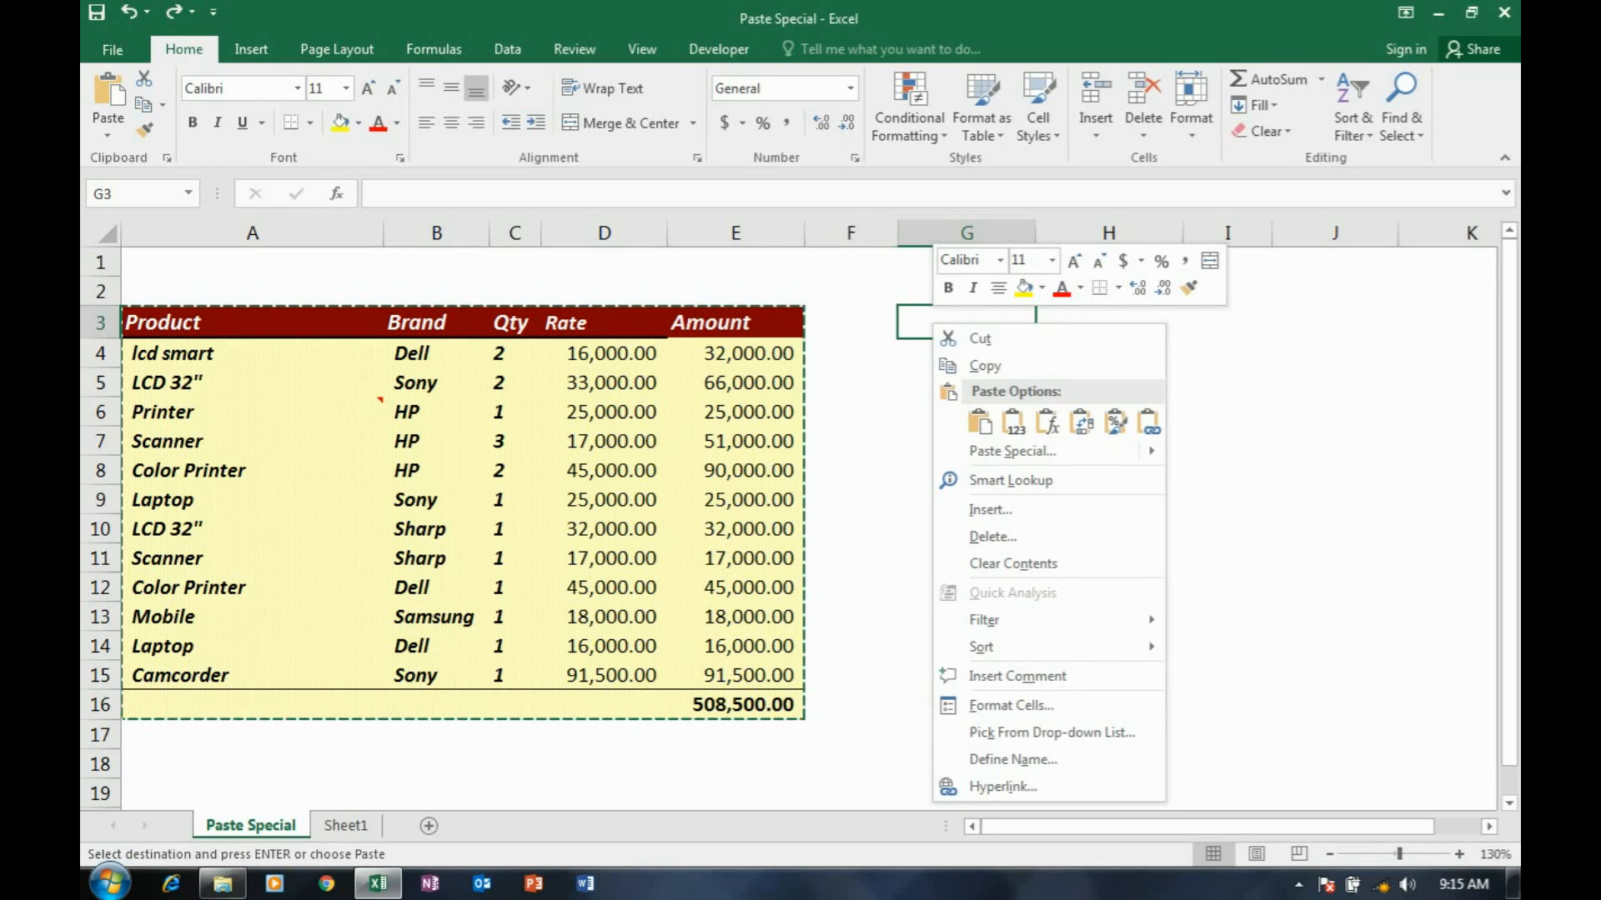
left_click(1012, 451)
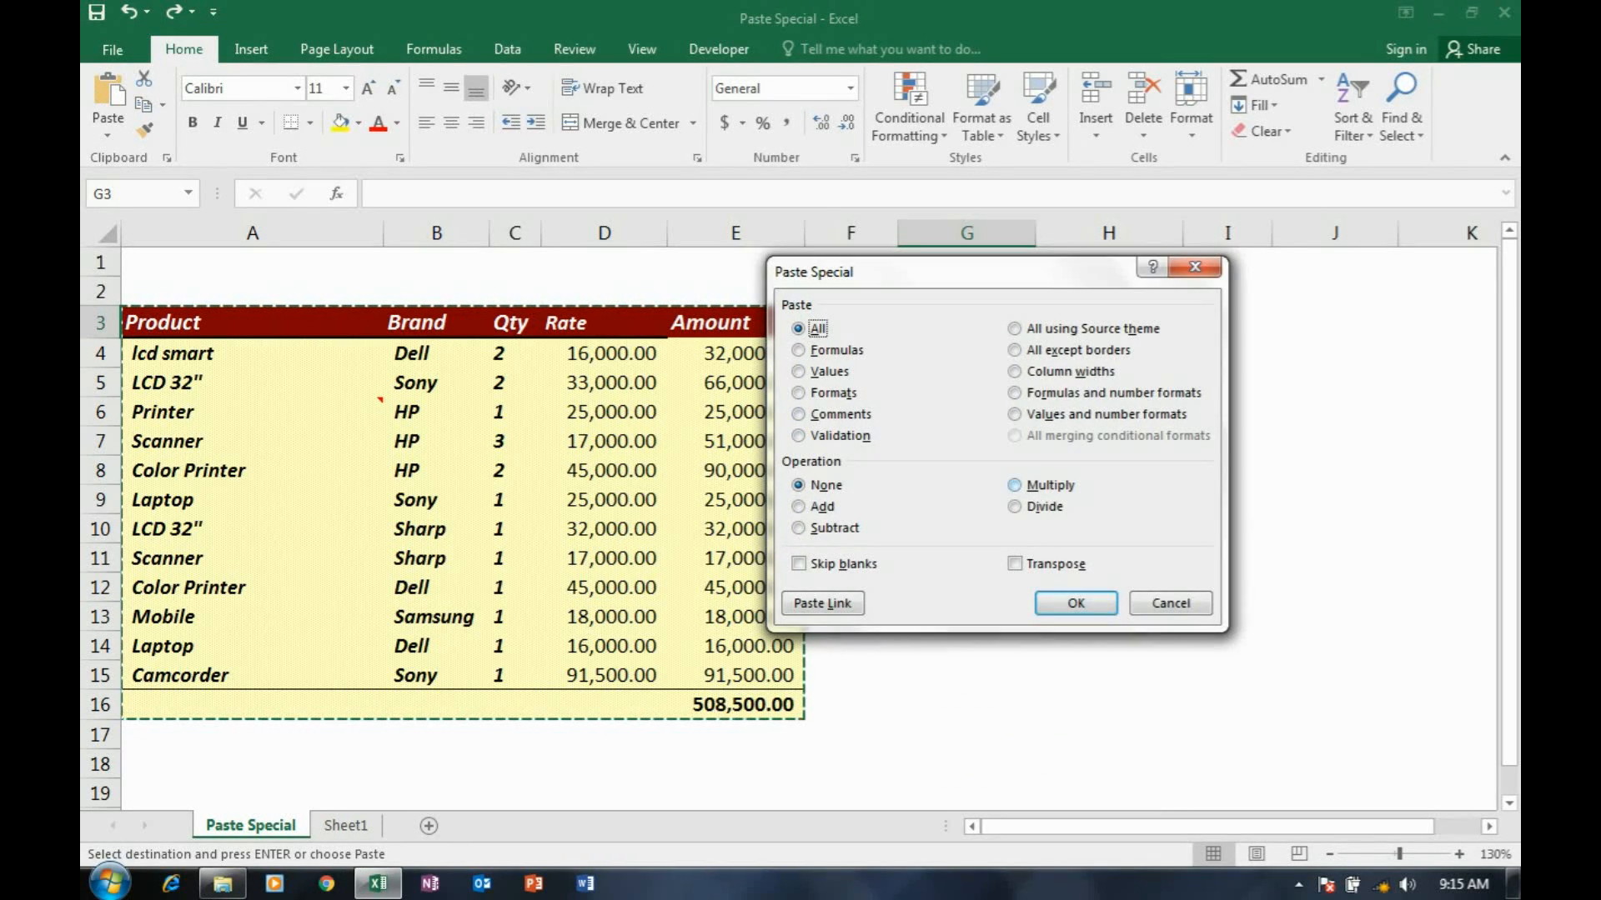
left_click(1014, 414)
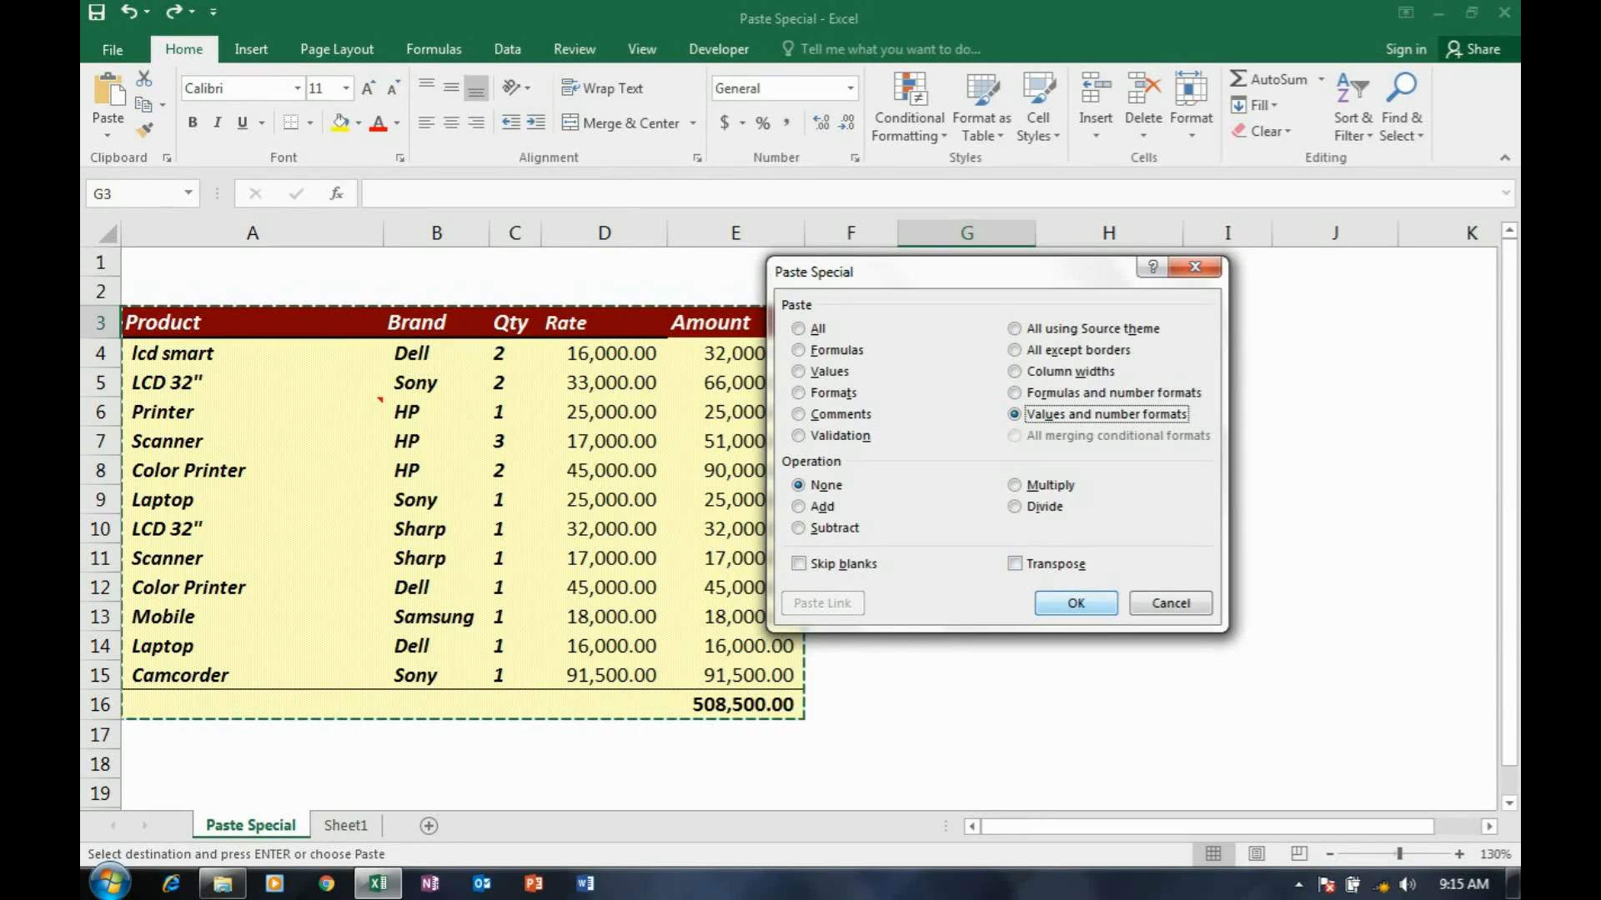
key("Return")
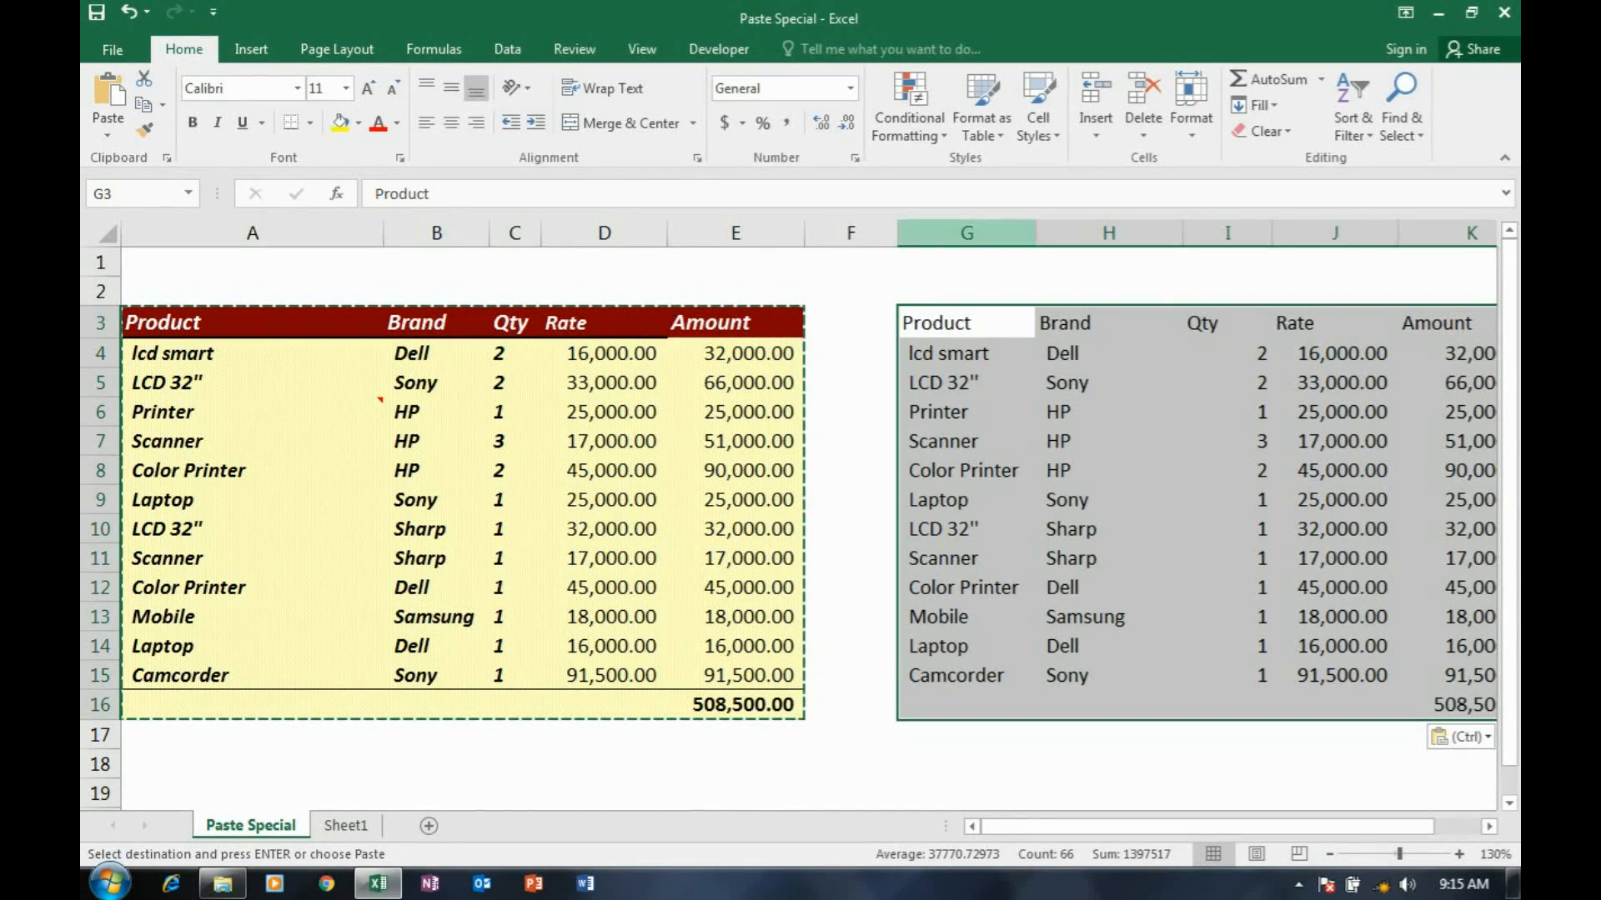
Narrow columns F and A so that more of the pasted table fits on screen.
left_click_drag(898, 234, 869, 234)
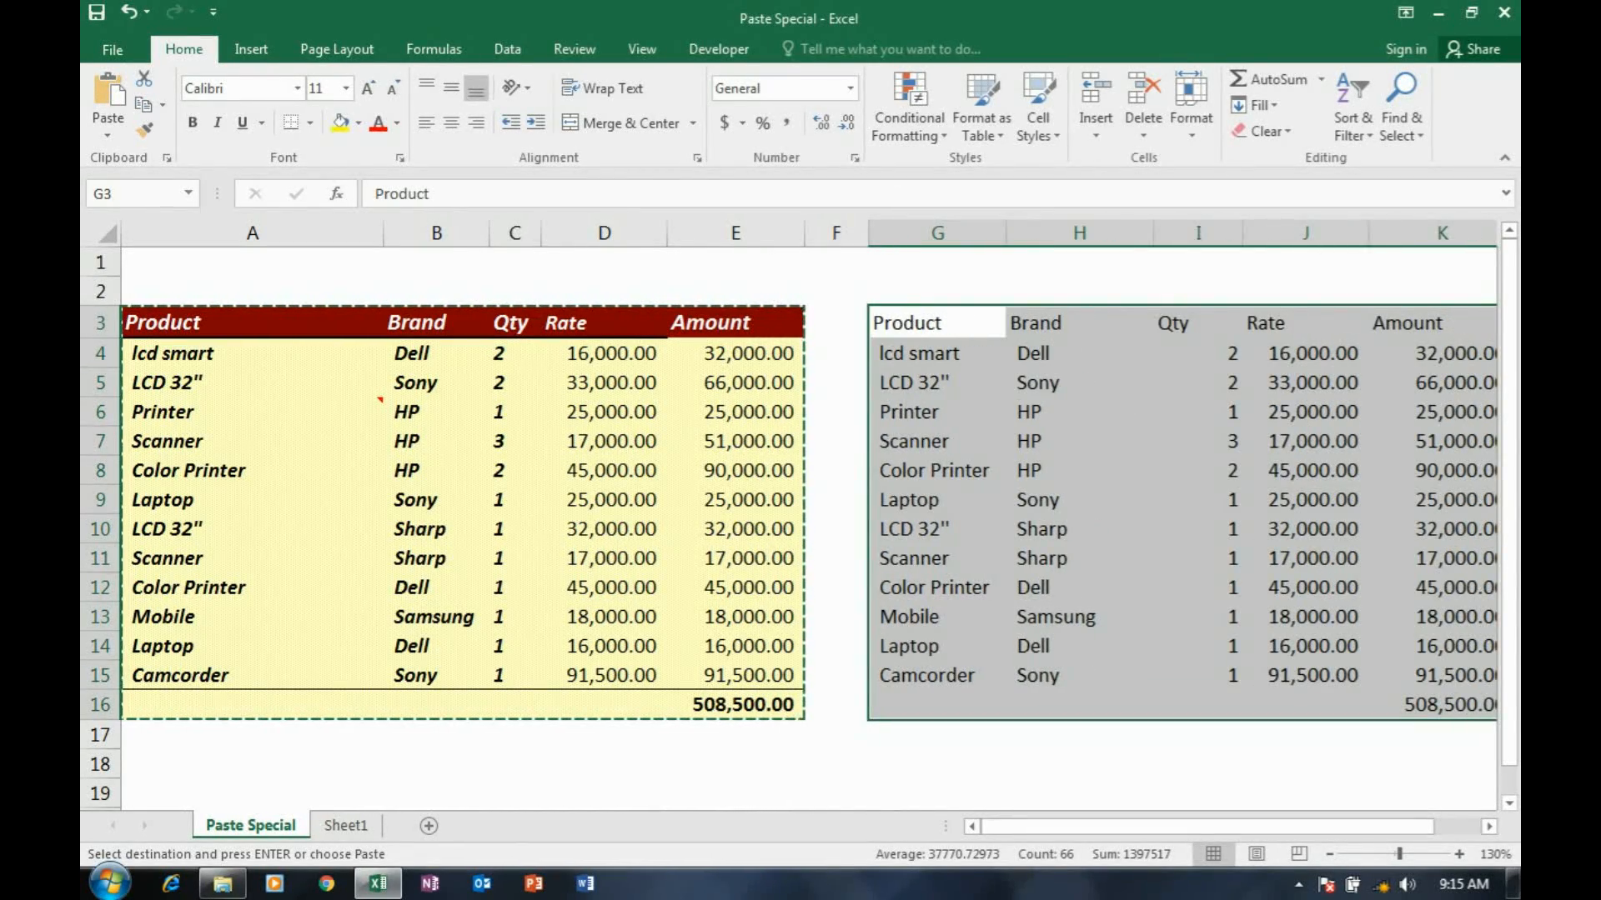
left_click_drag(383, 233, 288, 233)
Examine the contents of the pasted Amount, Rate and Qty cells and compare them with the source table's Amount formulas.
left_click(1346, 353)
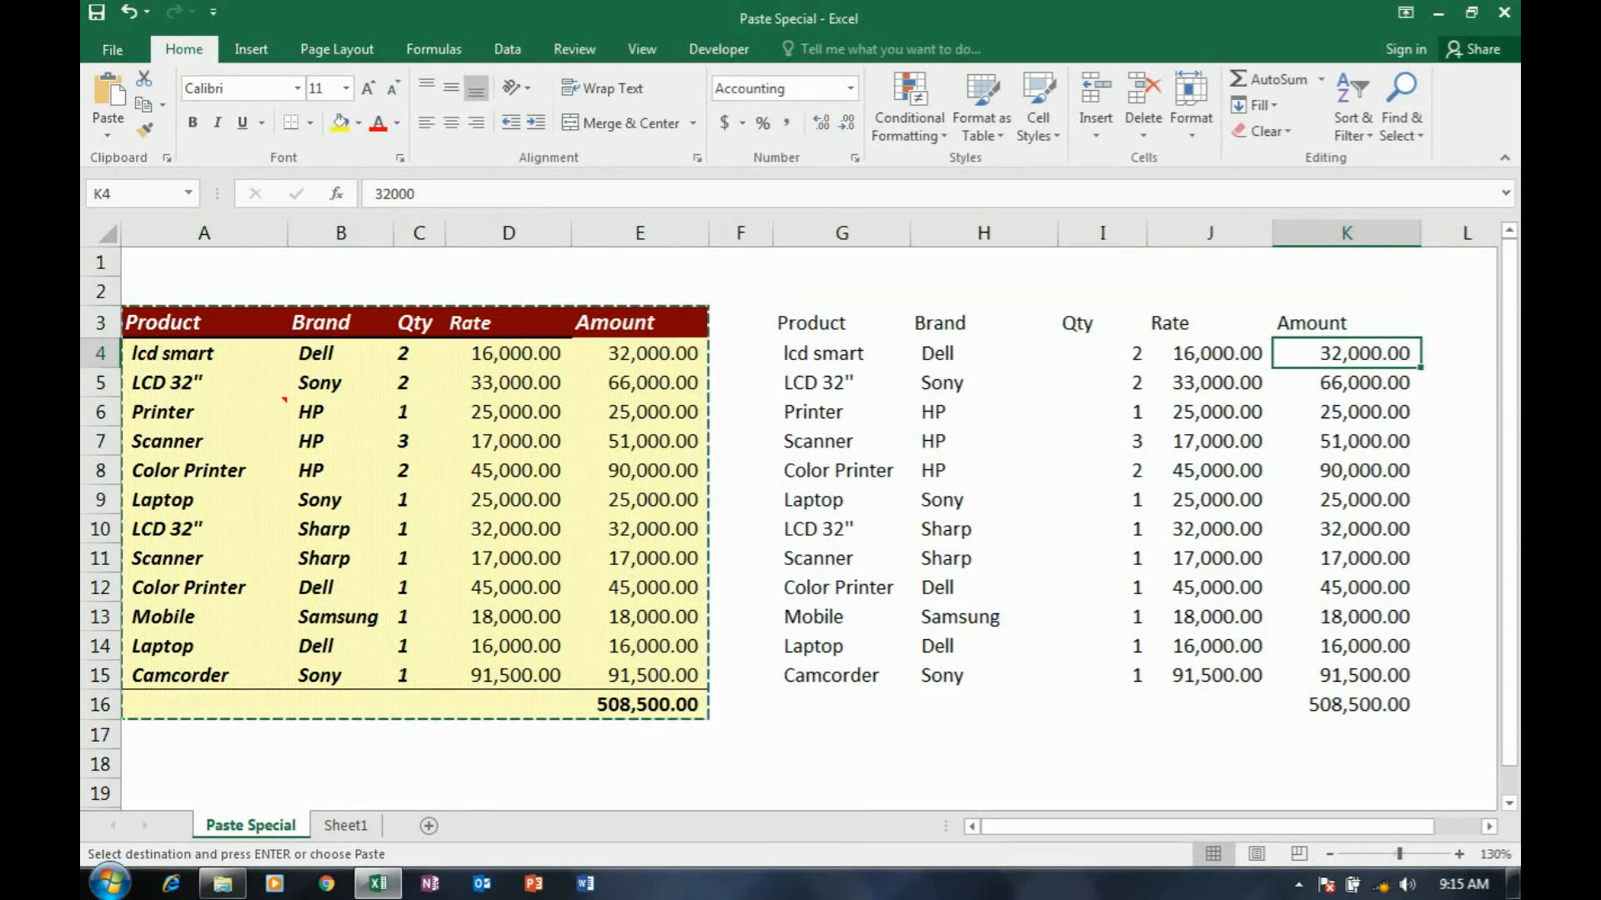
key("Down")
key("Down")
key("Down")
key("Down")
key("Down")
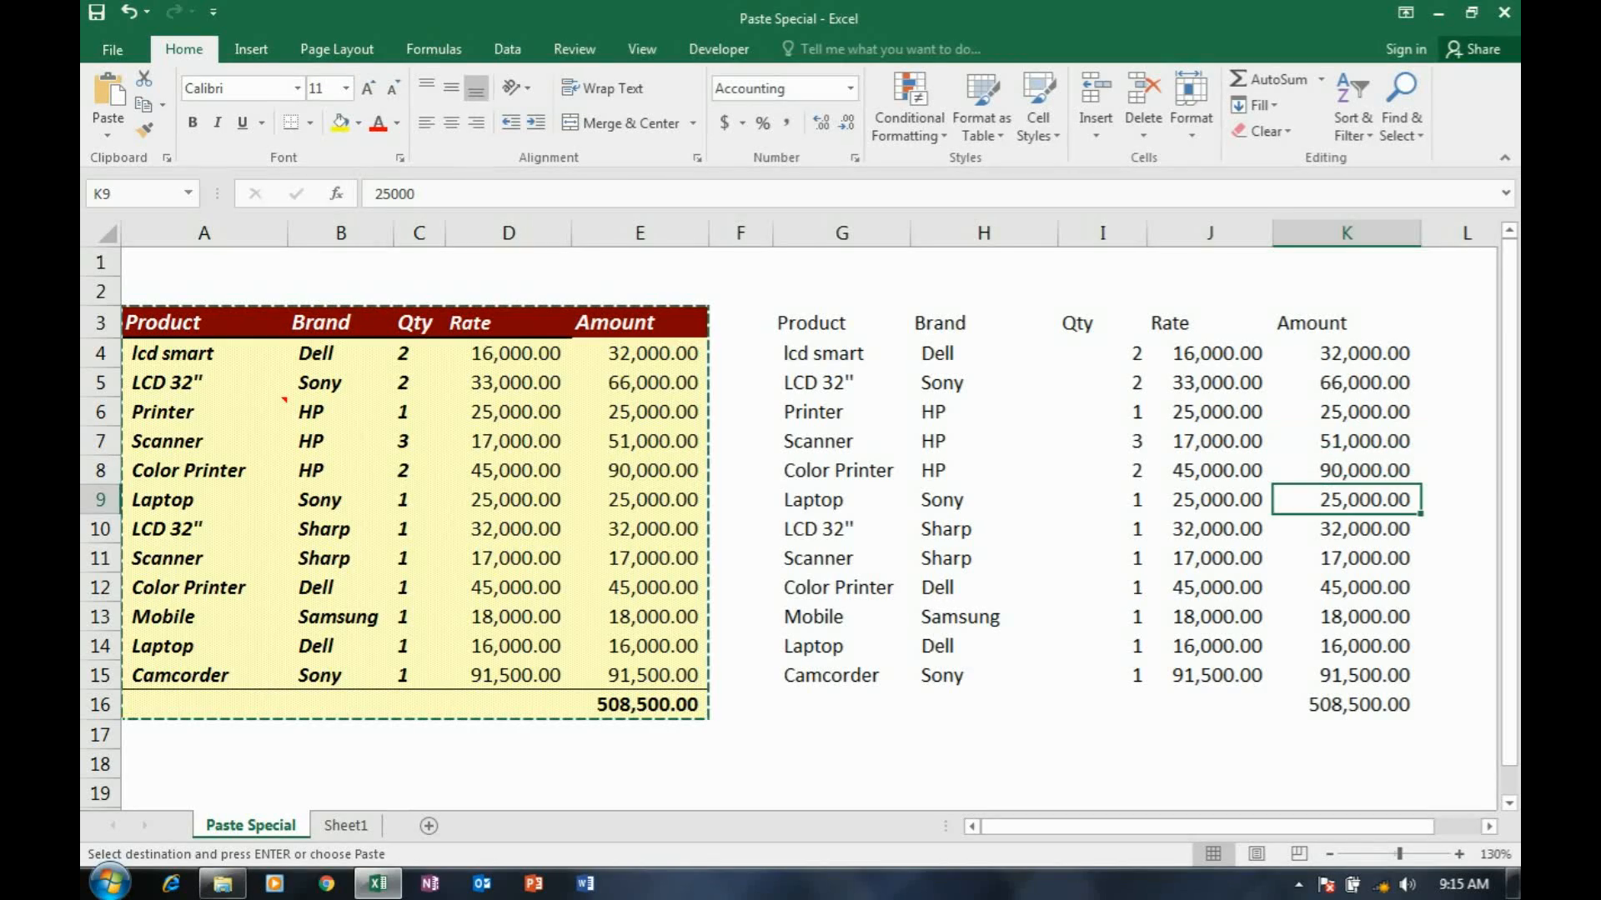
key("Down")
left_click(640, 382)
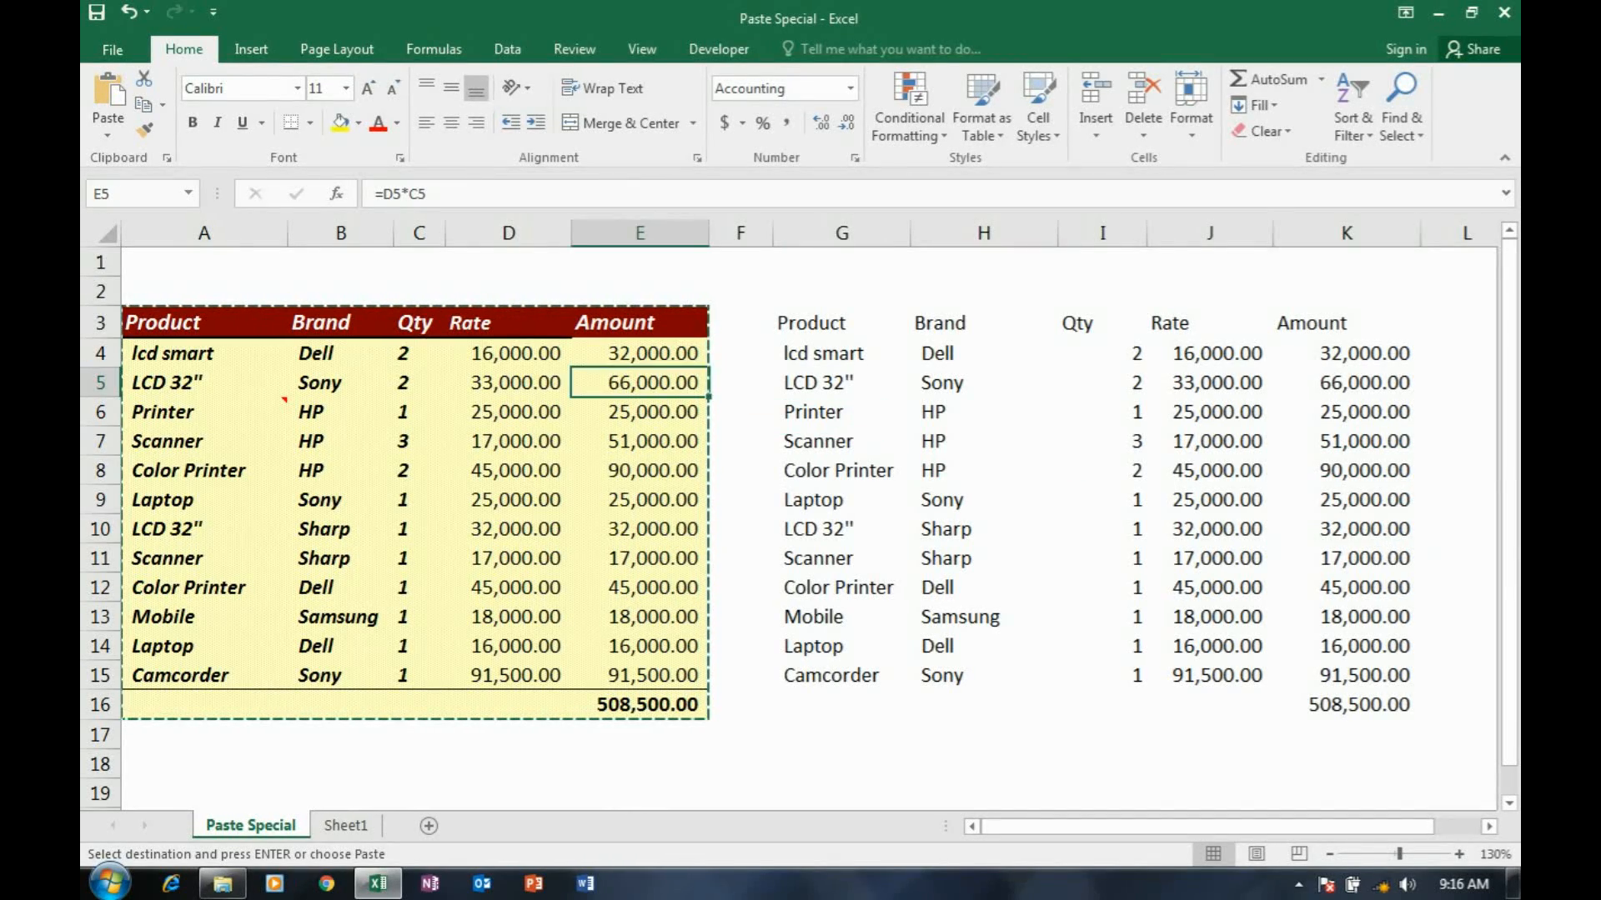
key("Up")
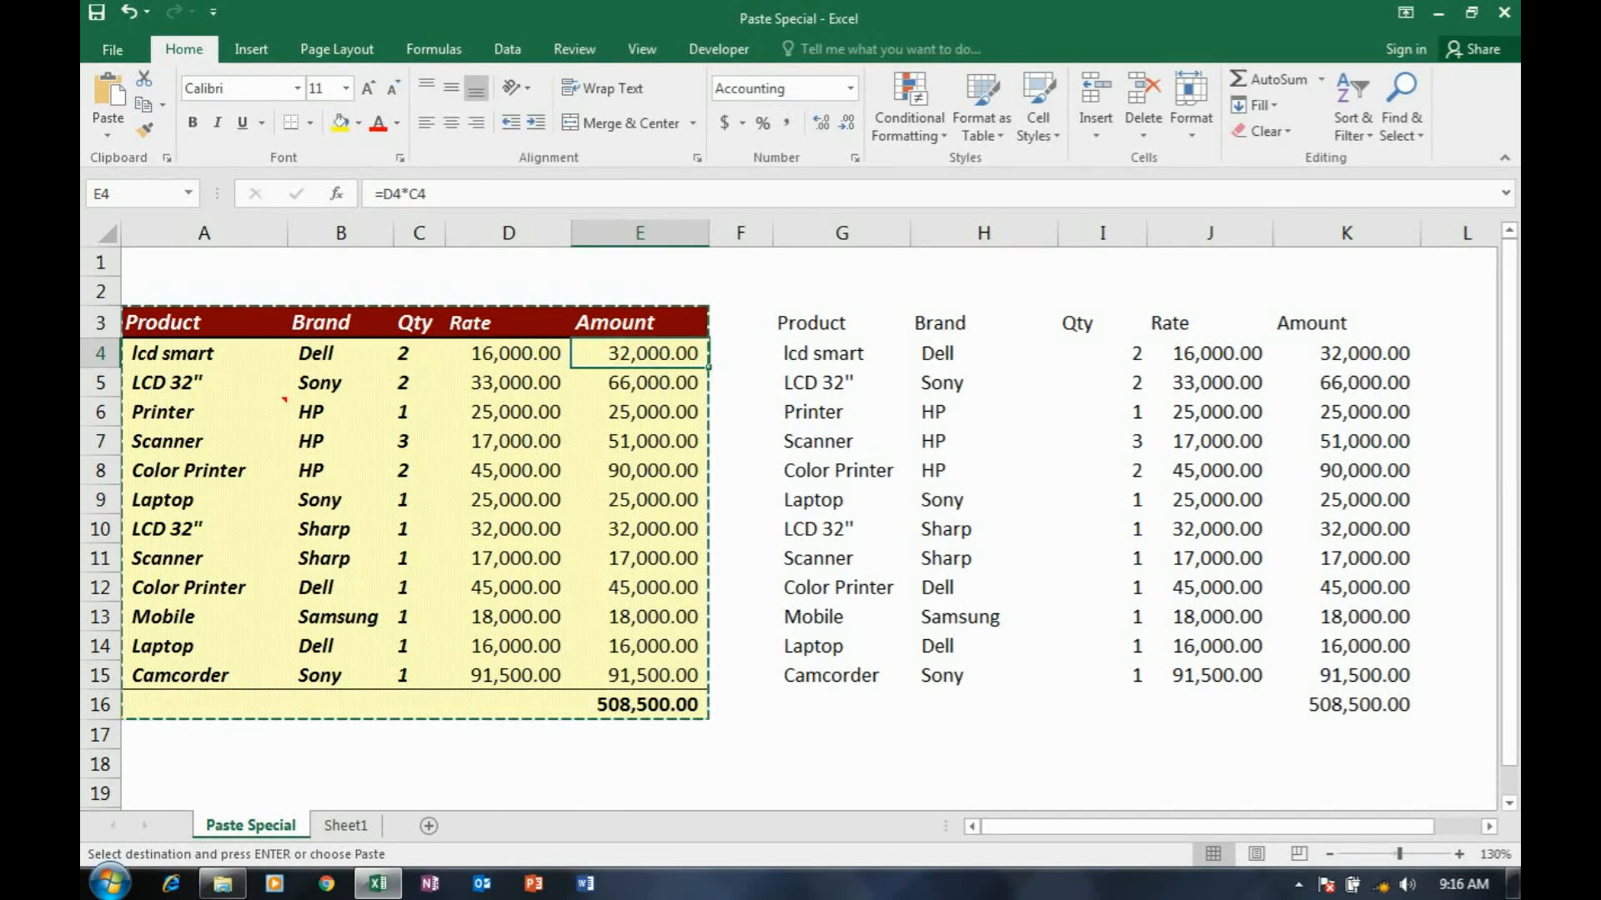
left_click(1346, 353)
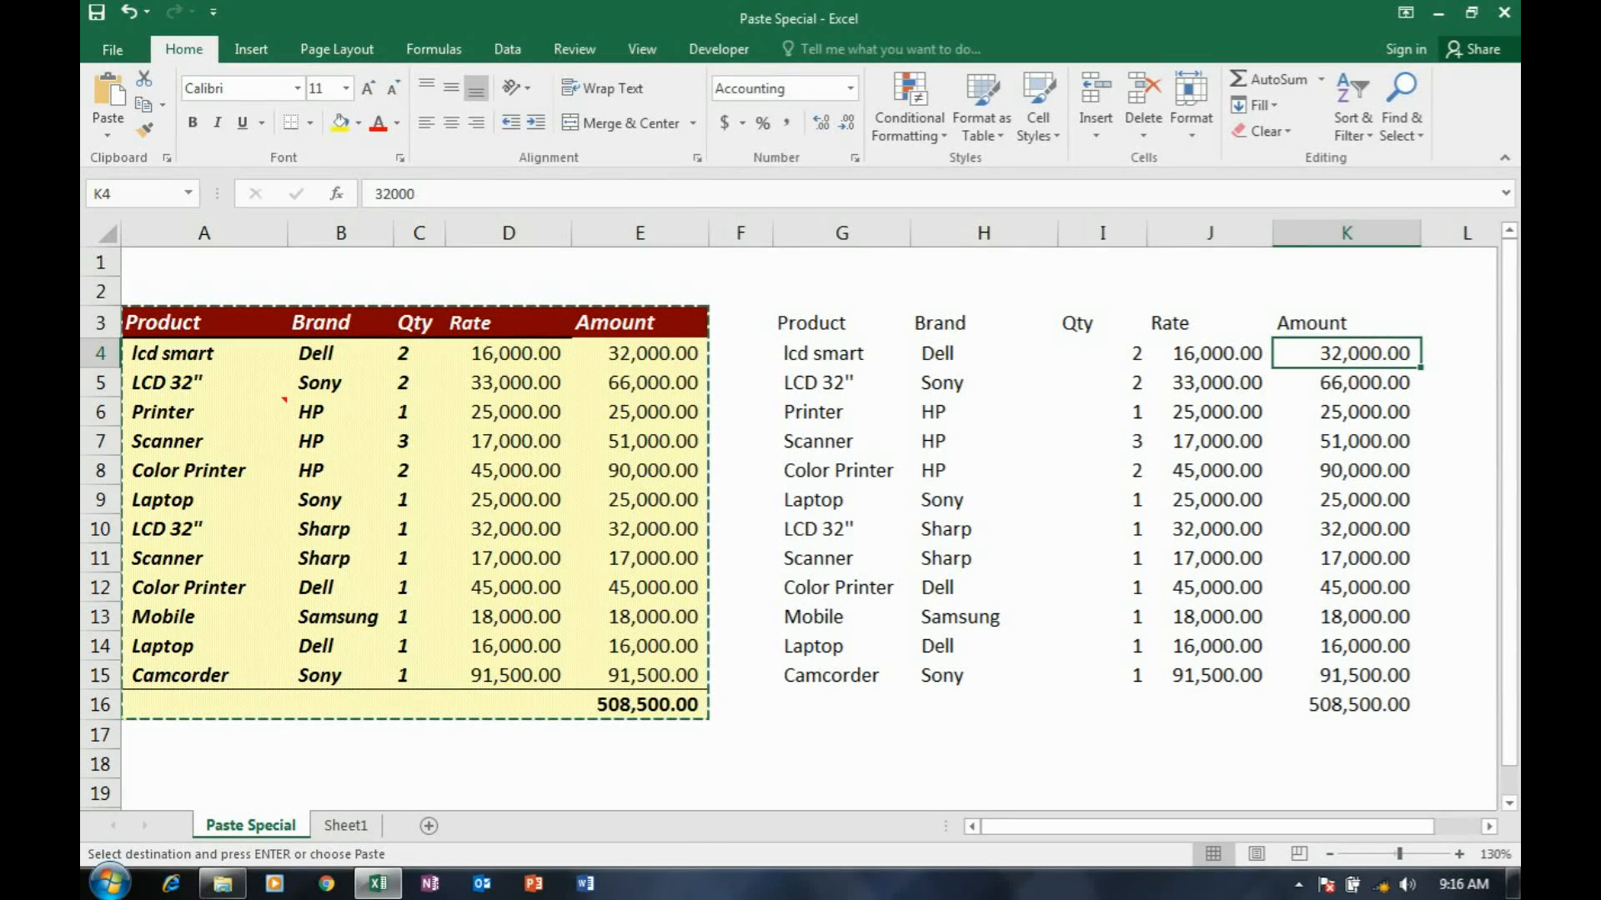
left_click(1346, 412)
left_click(1346, 471)
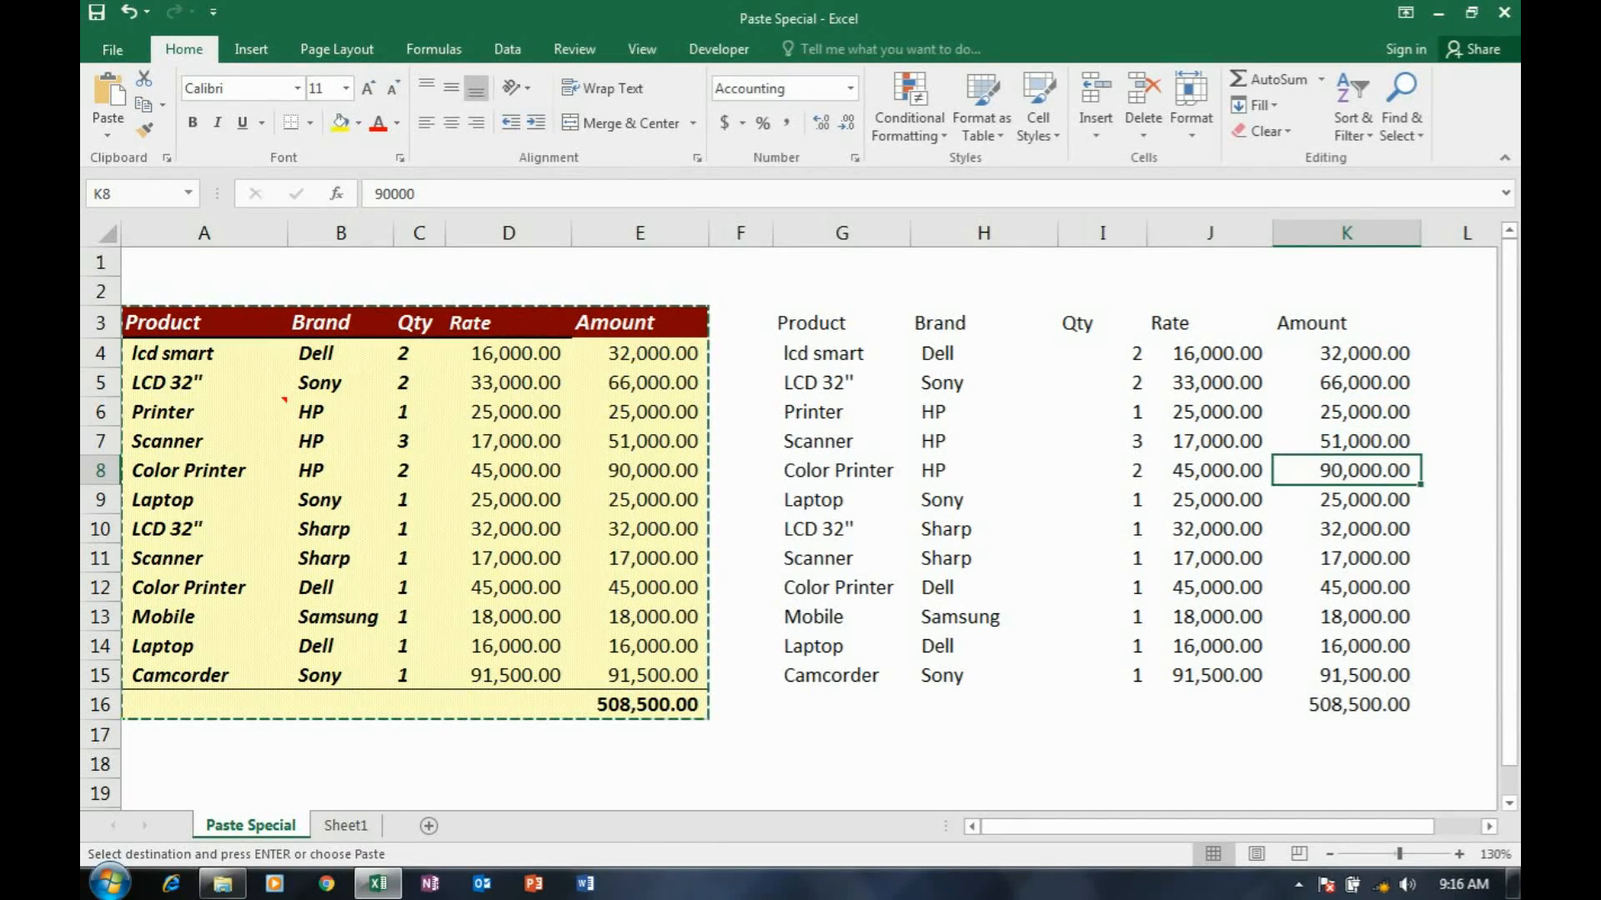
left_click(1210, 353)
left_click(1102, 353)
left_click(1210, 353)
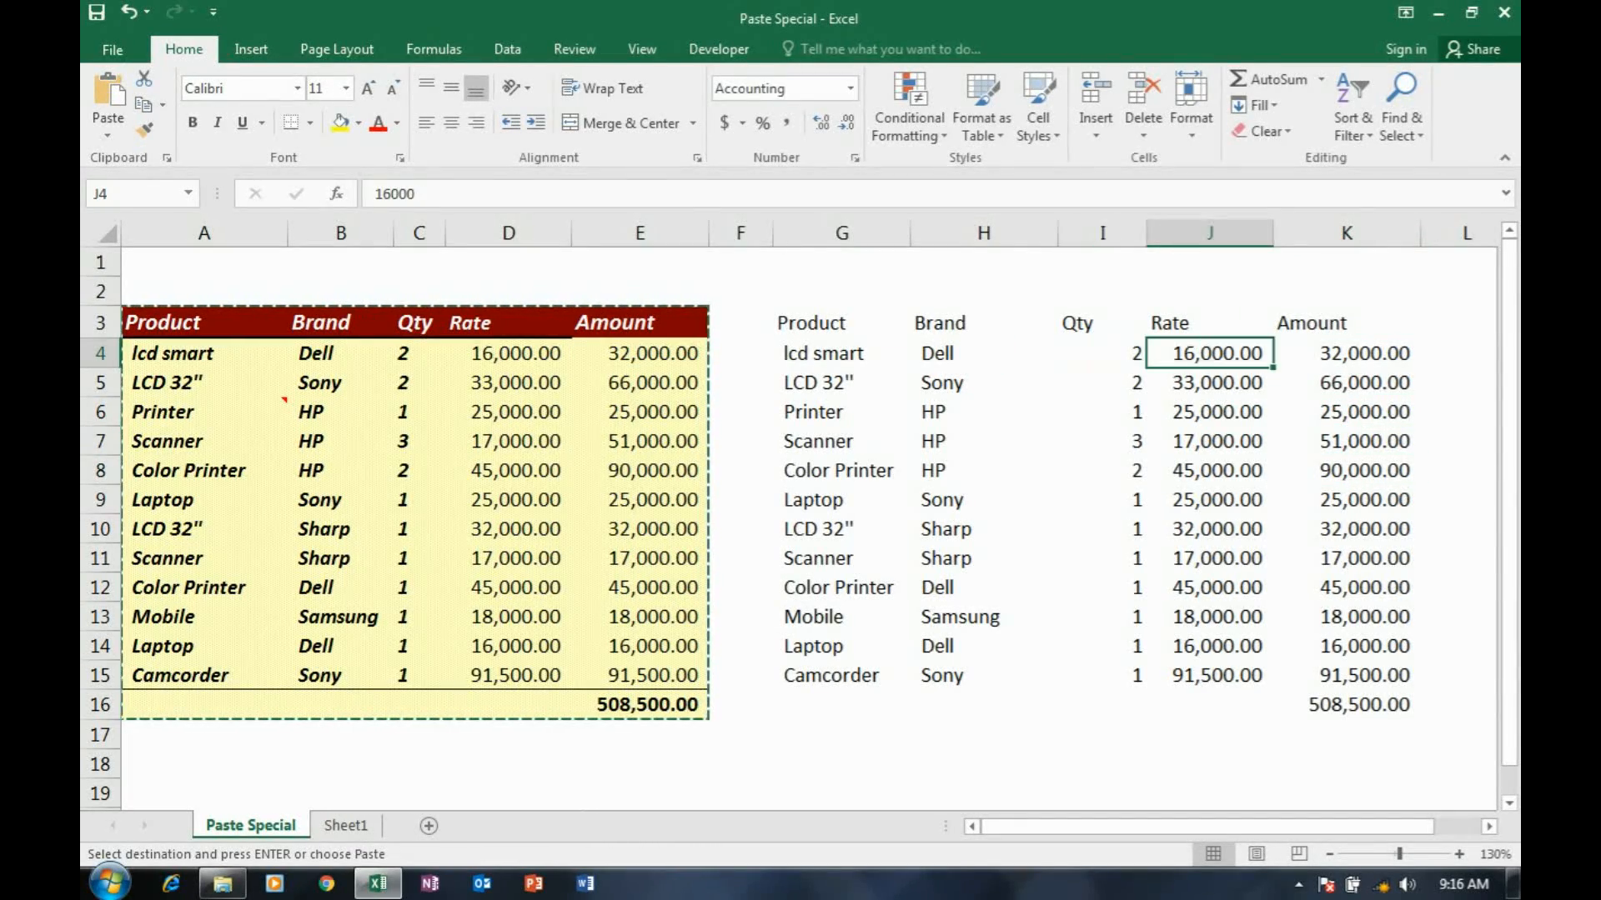
left_click(1347, 353)
left_click(1210, 383)
left_click(1210, 353)
left_click(1102, 354)
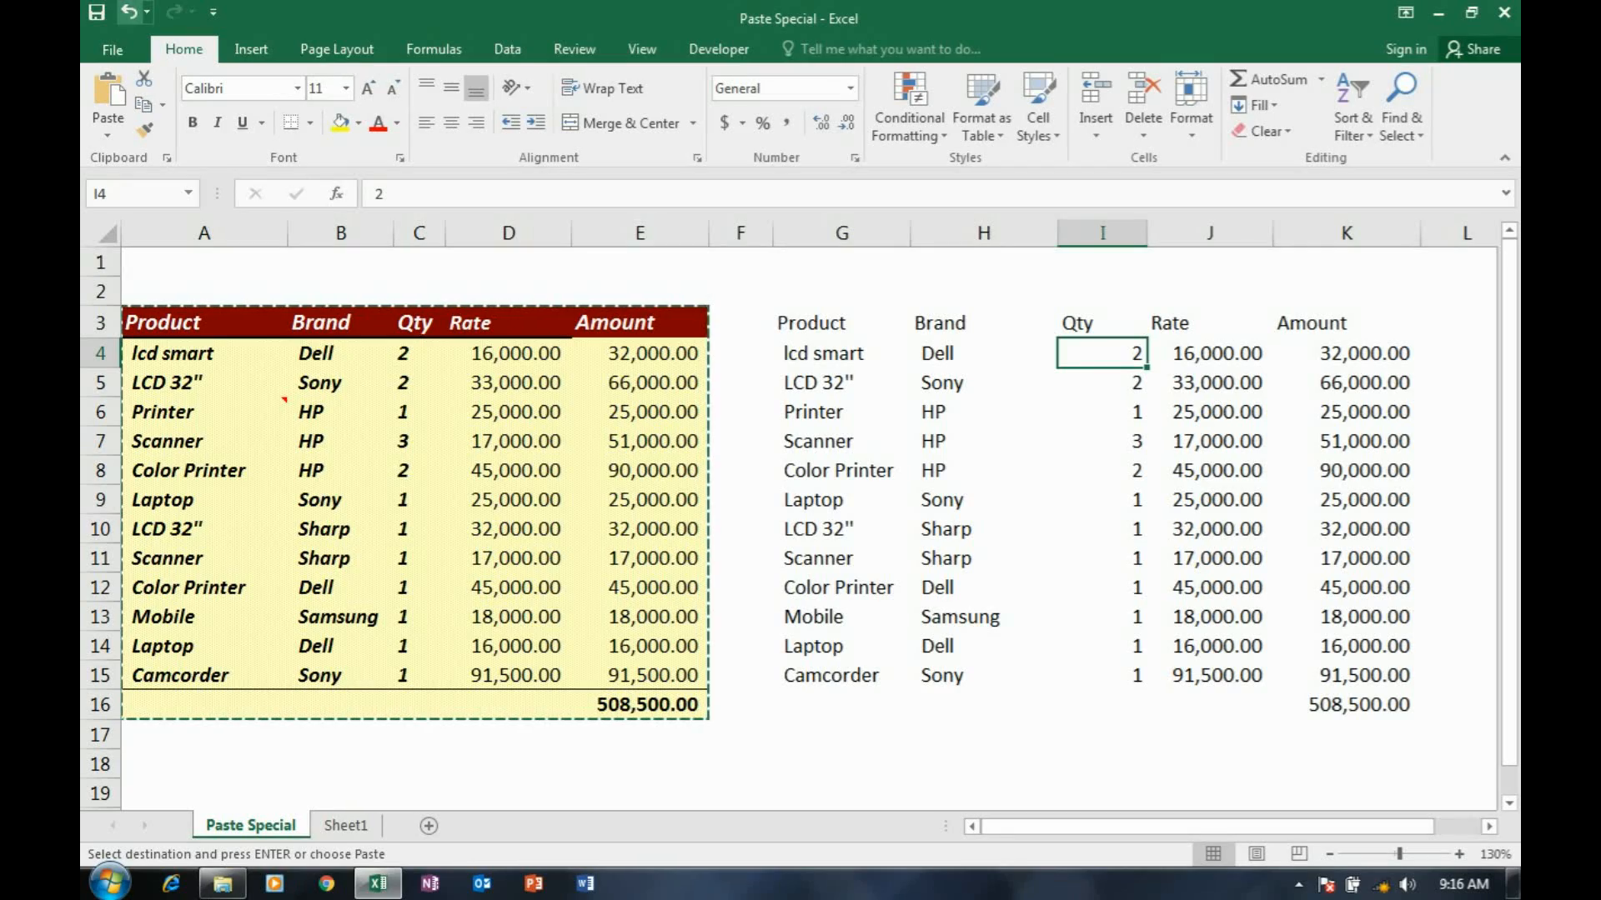
Undo the narrowing of column A, cancel the copy selection, and narrow column A again.
left_click(129, 13)
key("Escape")
left_click_drag(384, 232, 286, 232)
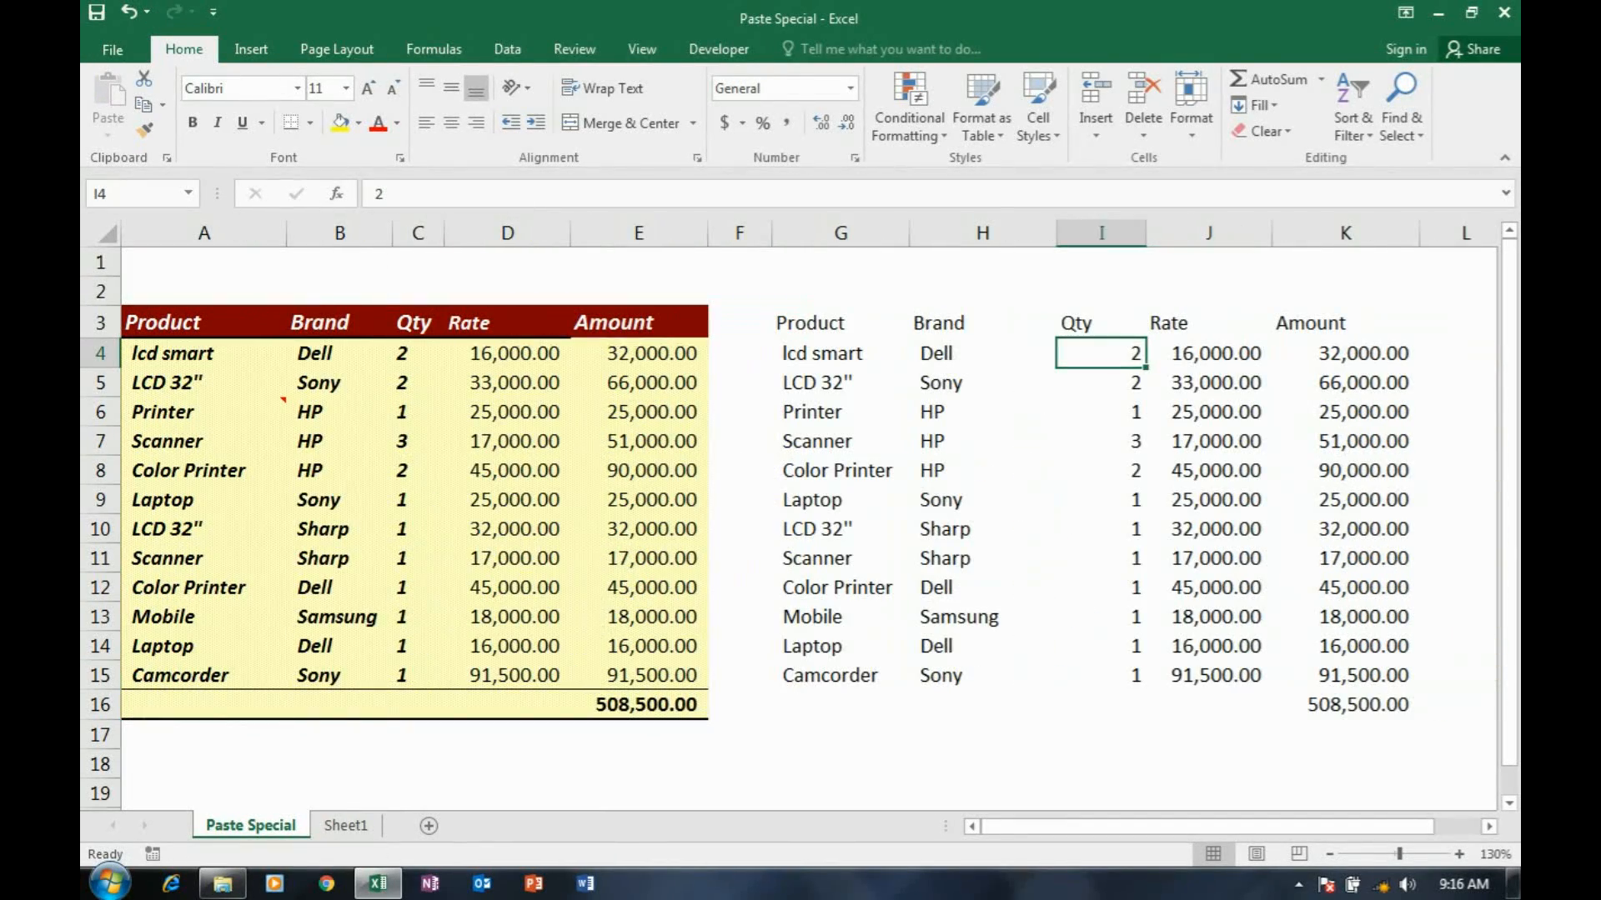
Clear all contents and formats from the pasted table in G3:K16.
left_click_drag(808, 323, 1367, 705)
left_click(1261, 130)
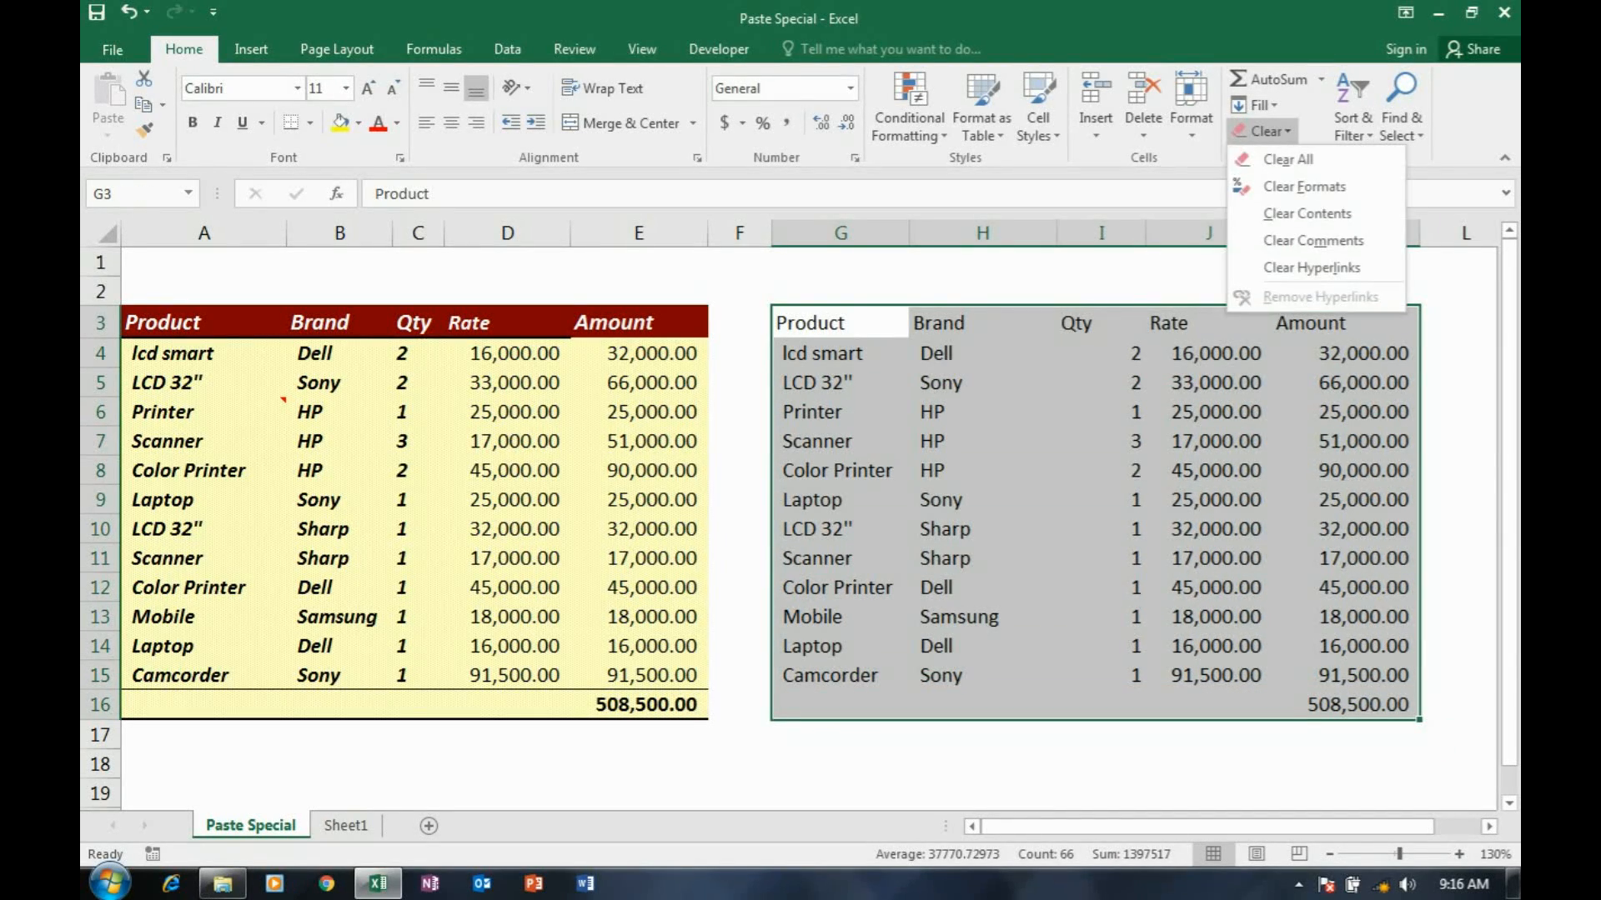
left_click(1288, 159)
left_click(840, 323)
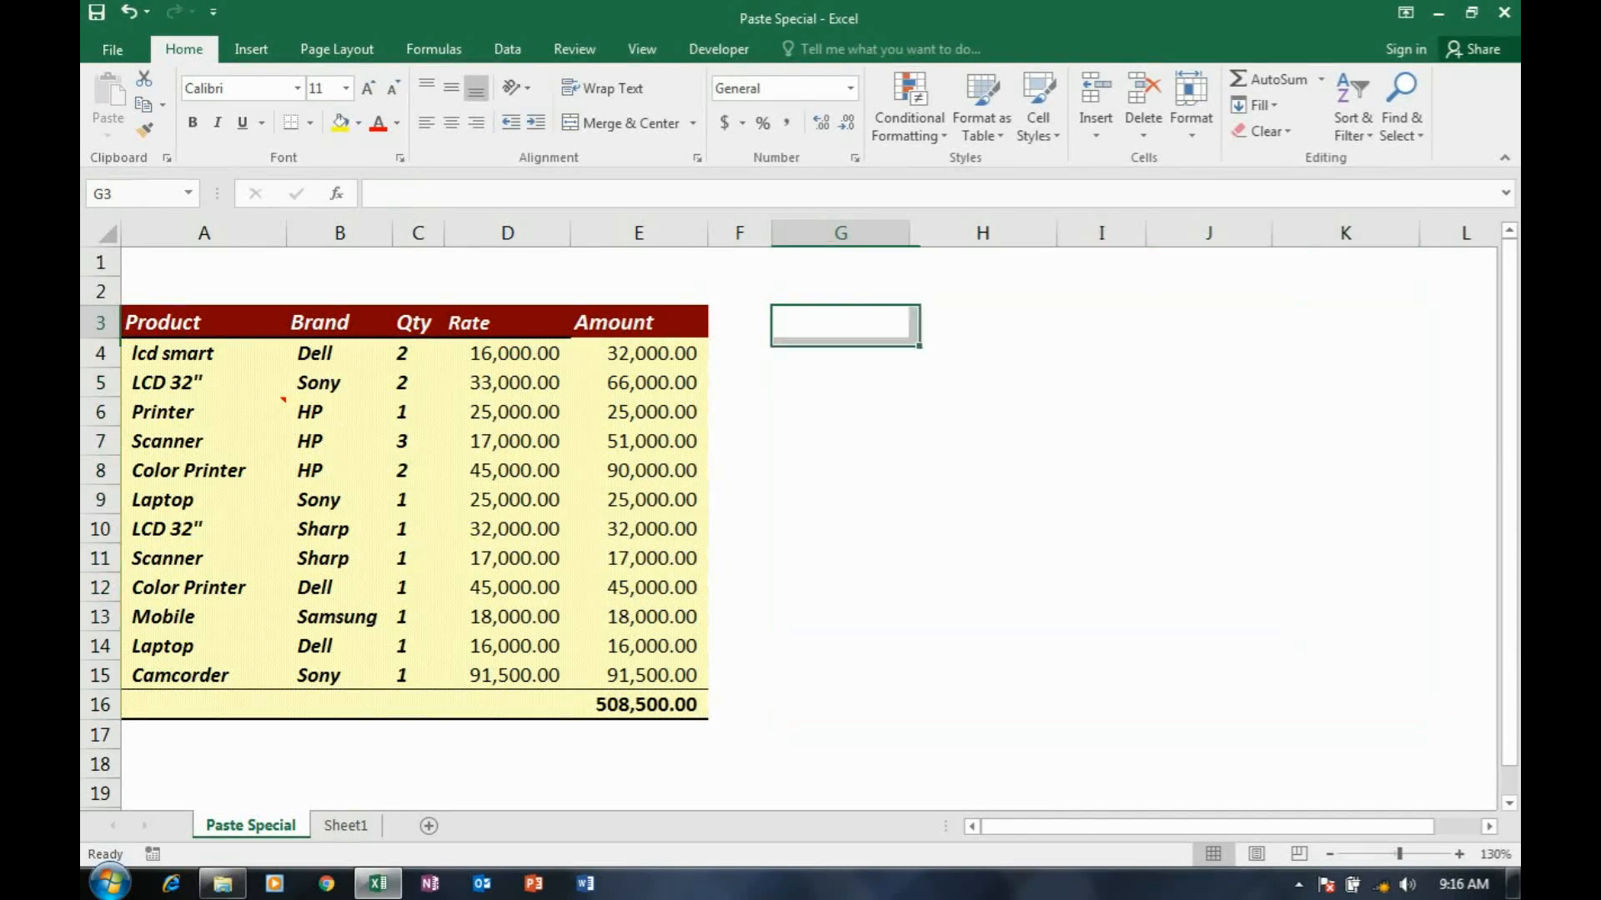
left_click(841, 353)
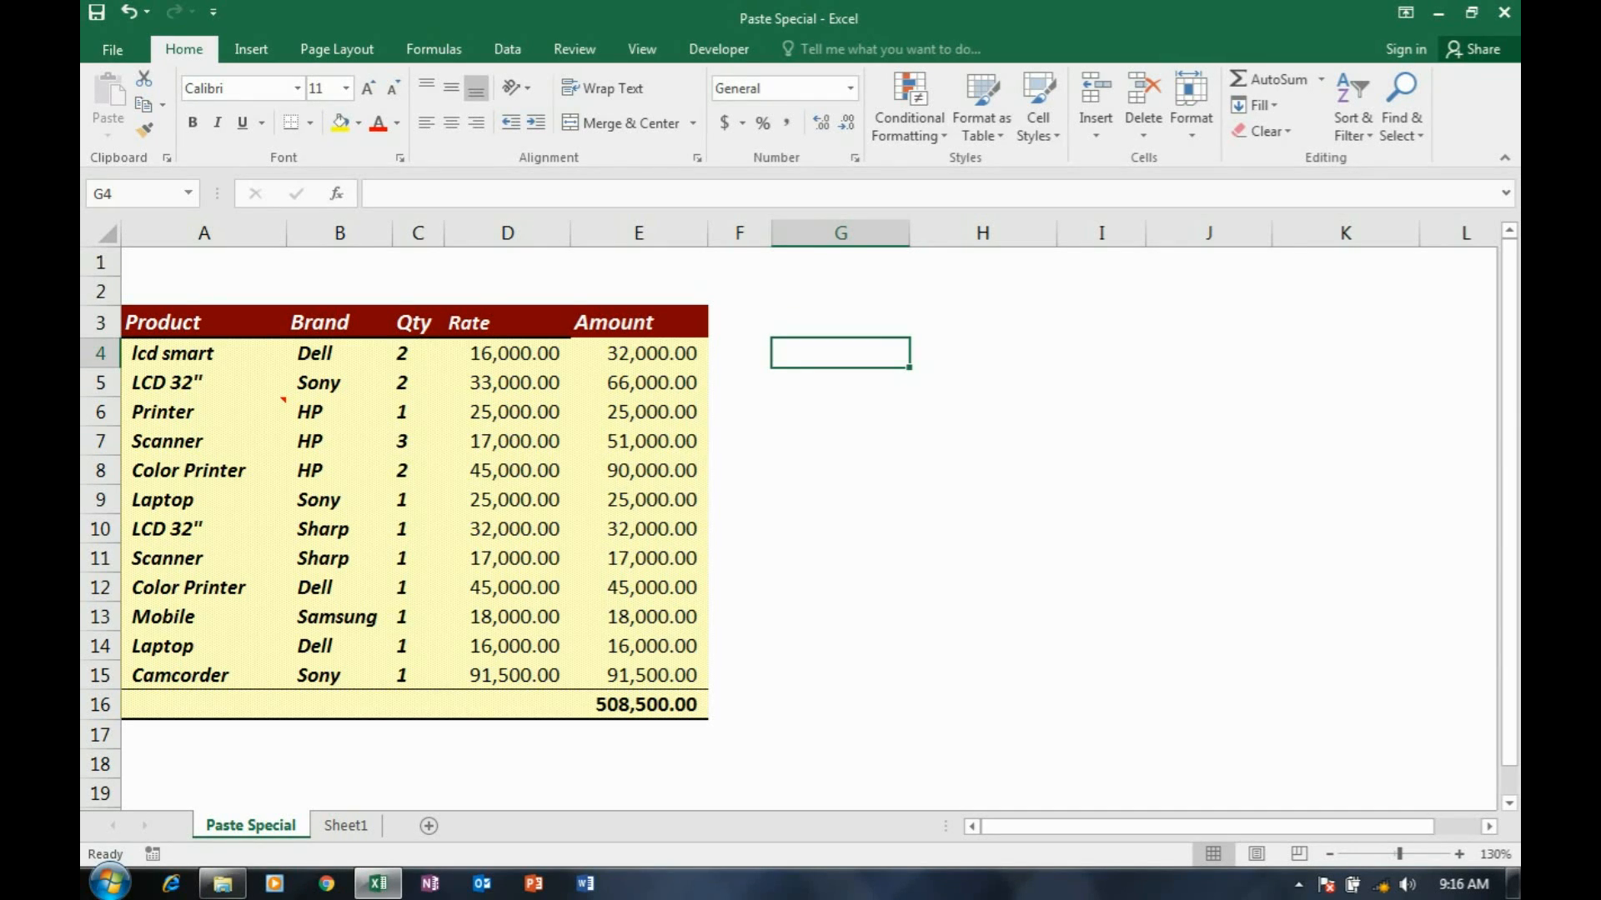
Copy the product table, view the Paste Special operation options for cell G3, and close the dialog without pasting.
right_click(824, 317)
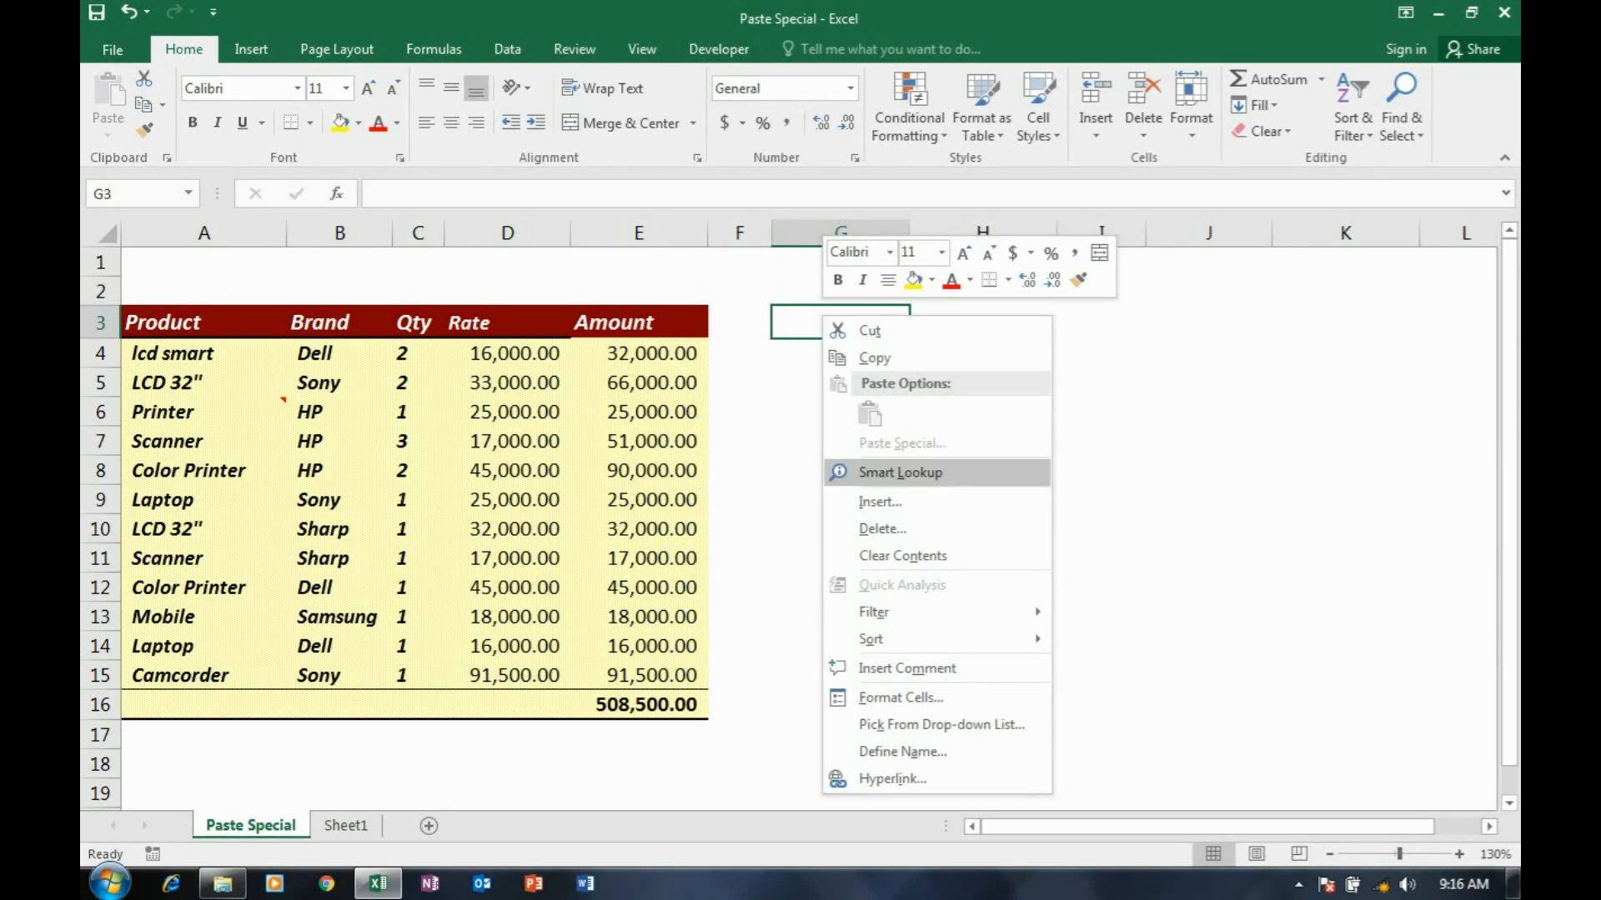
key("Escape")
left_click_drag(159, 323, 675, 704)
key("ctrl+c")
right_click(849, 317)
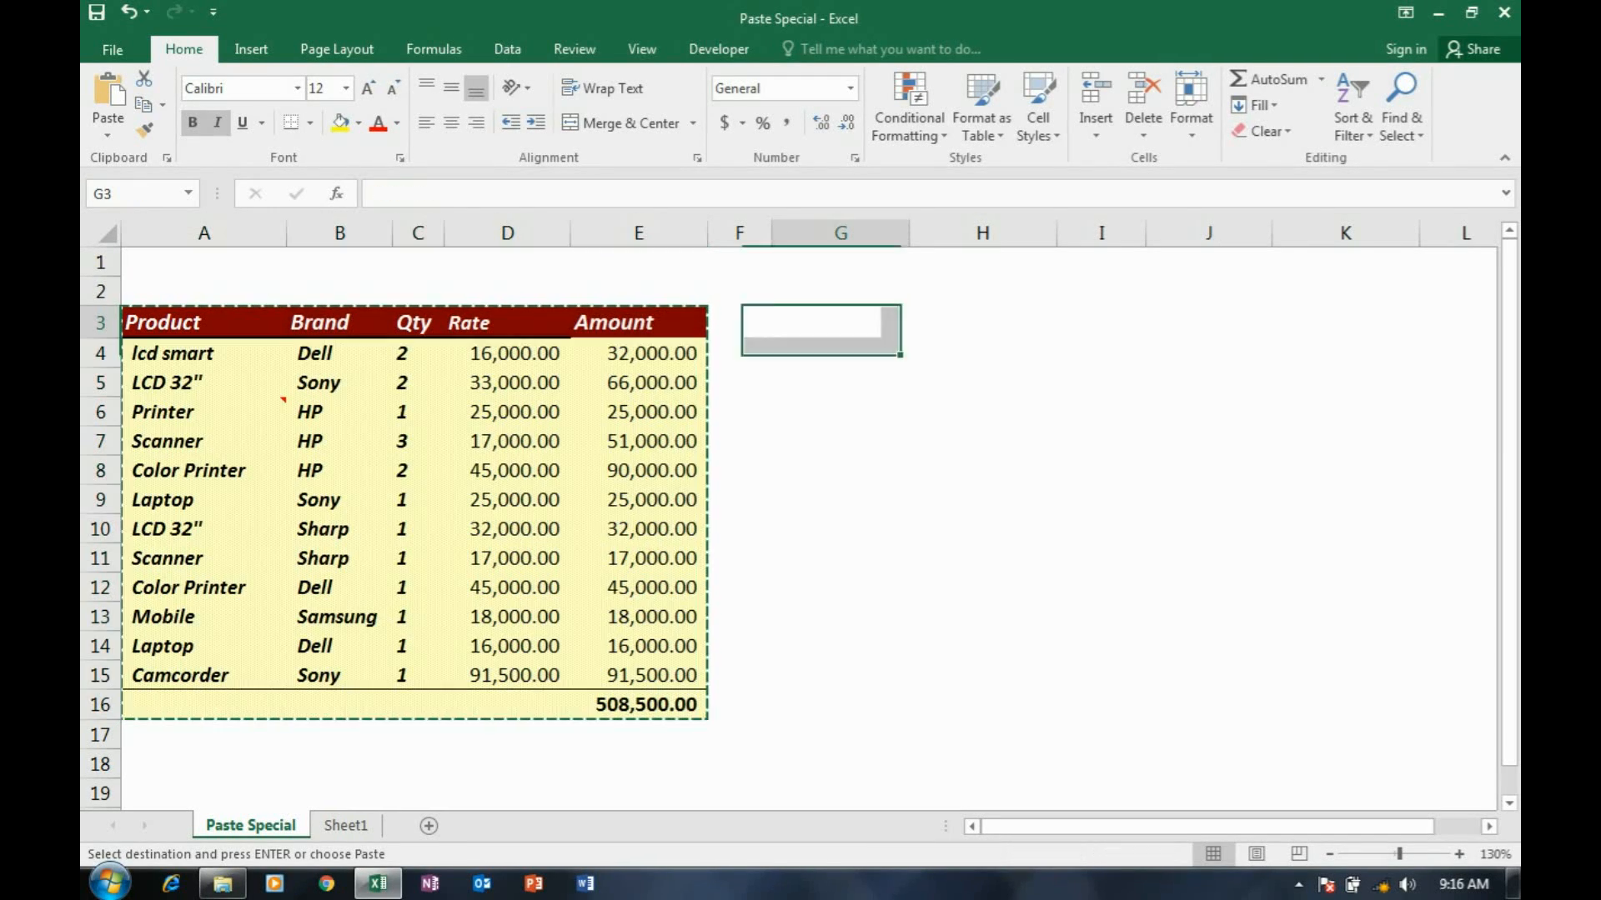
left_click(930, 437)
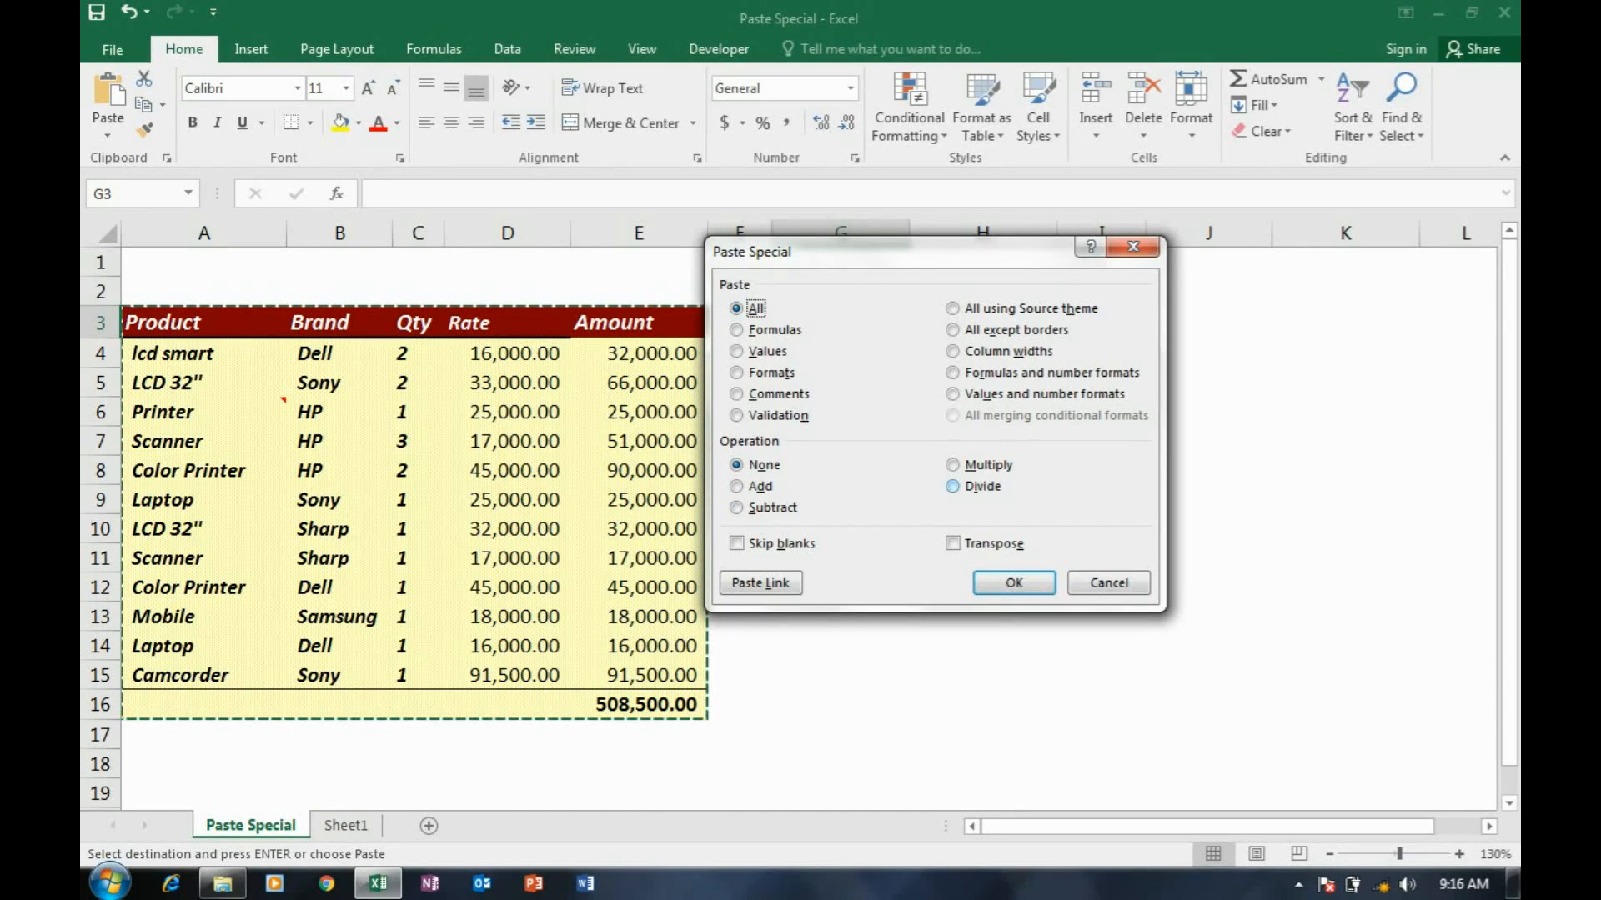
key("Return")
key("Escape")
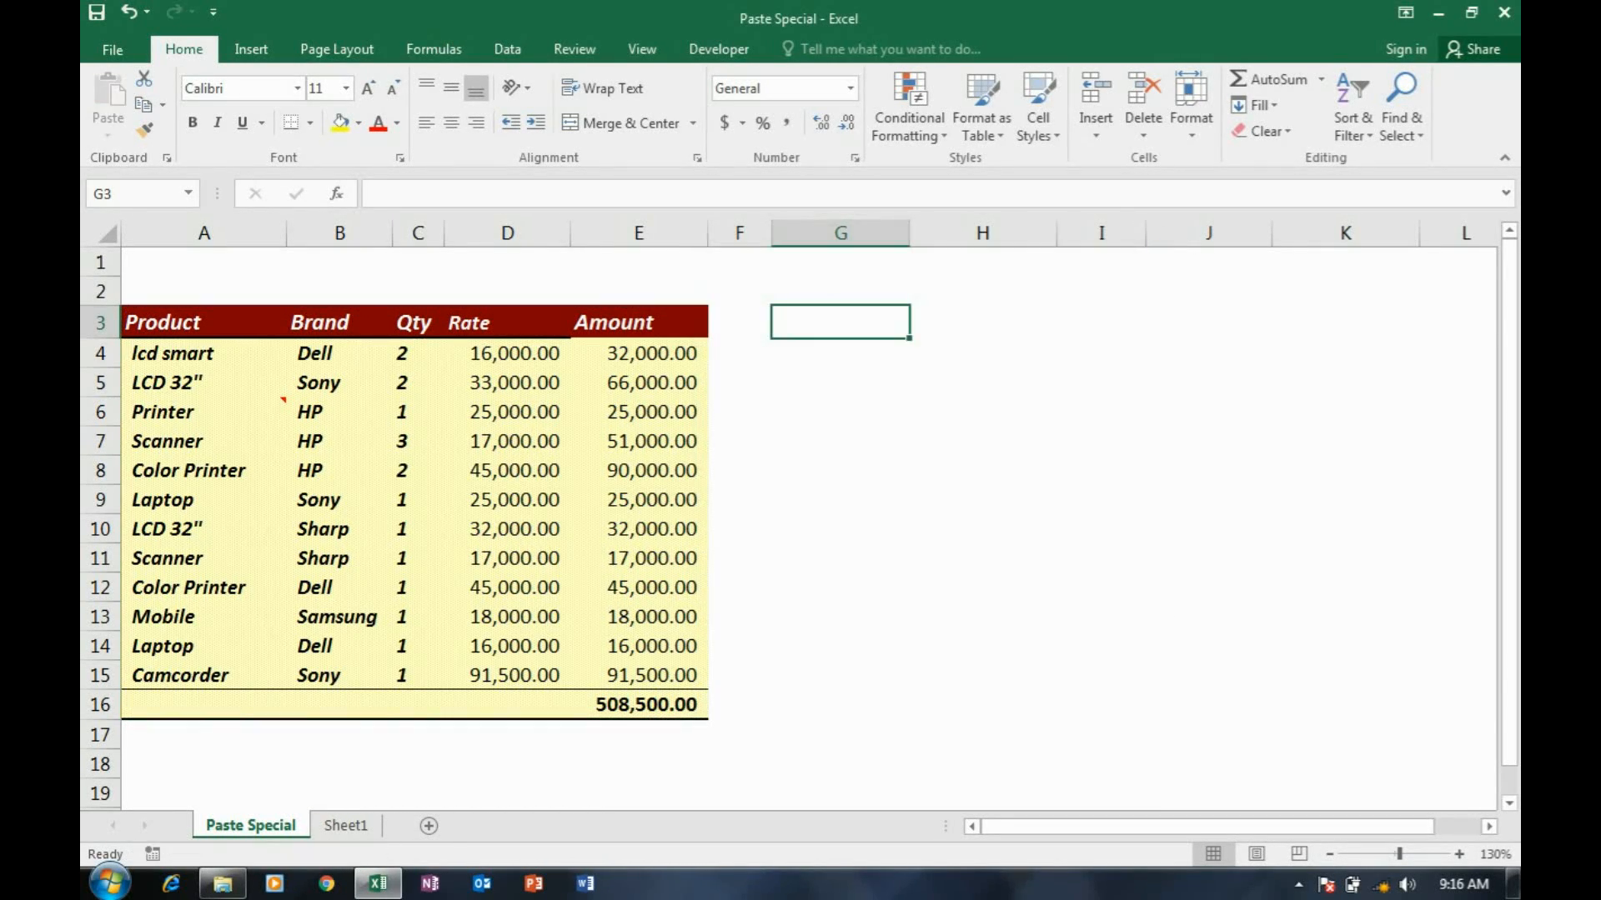
Enter 500 in cell G4.
left_click(840, 412)
left_click(840, 353)
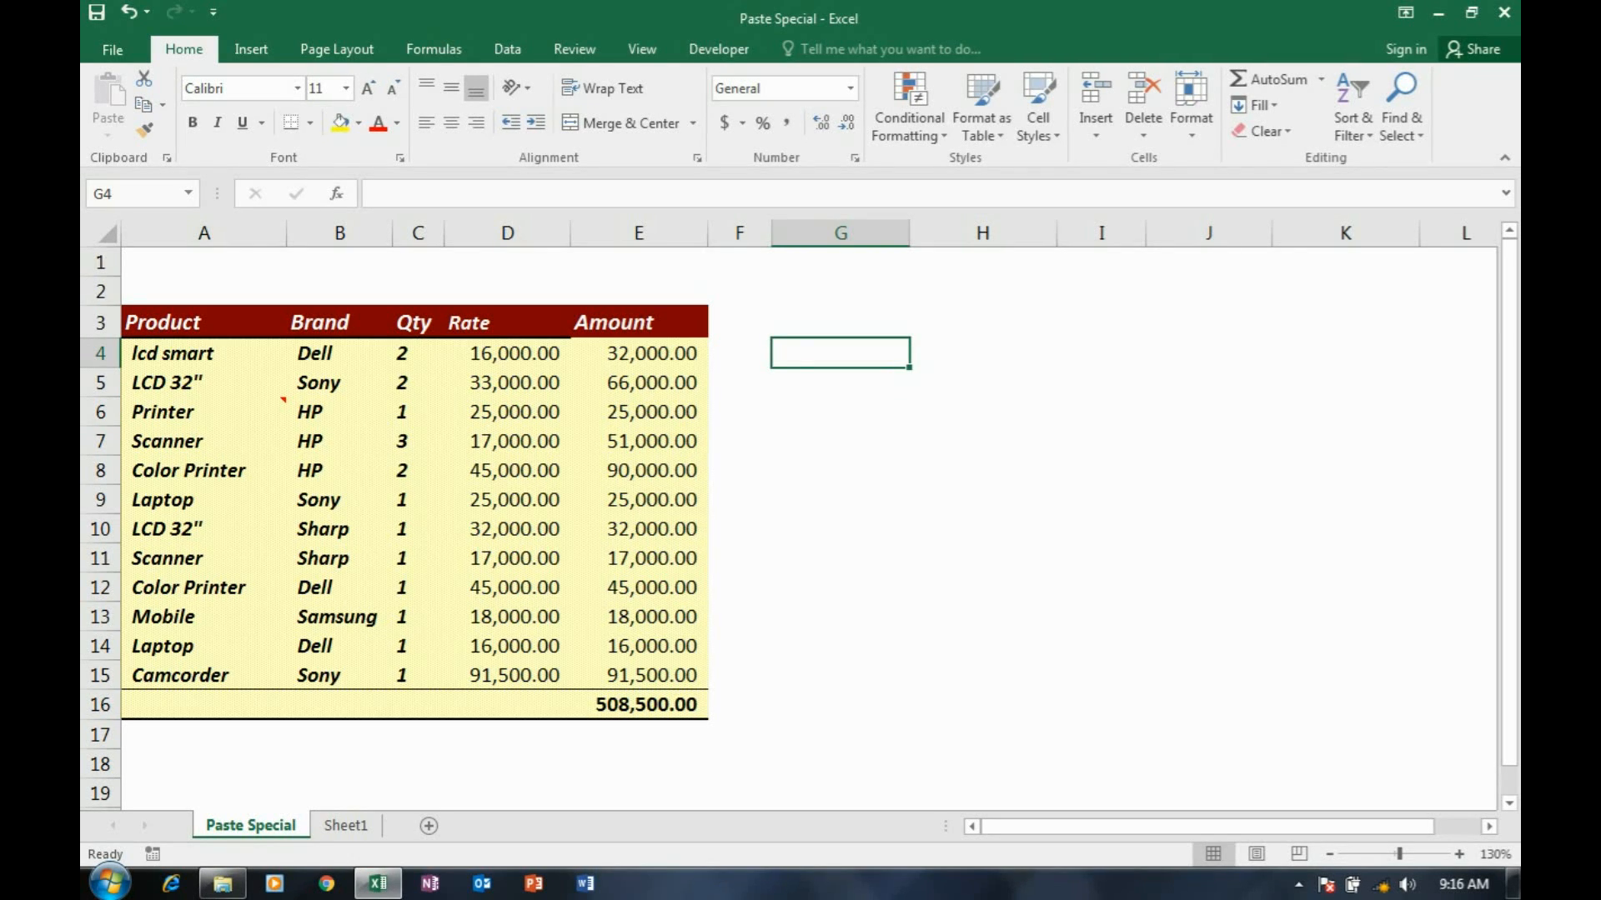
type("500")
key("Return")
key("Up")
key("Right")
key("Left")
Change the first Rate value in cell D4 to the formula =16000+500.
left_click_drag(507, 353, 507, 675)
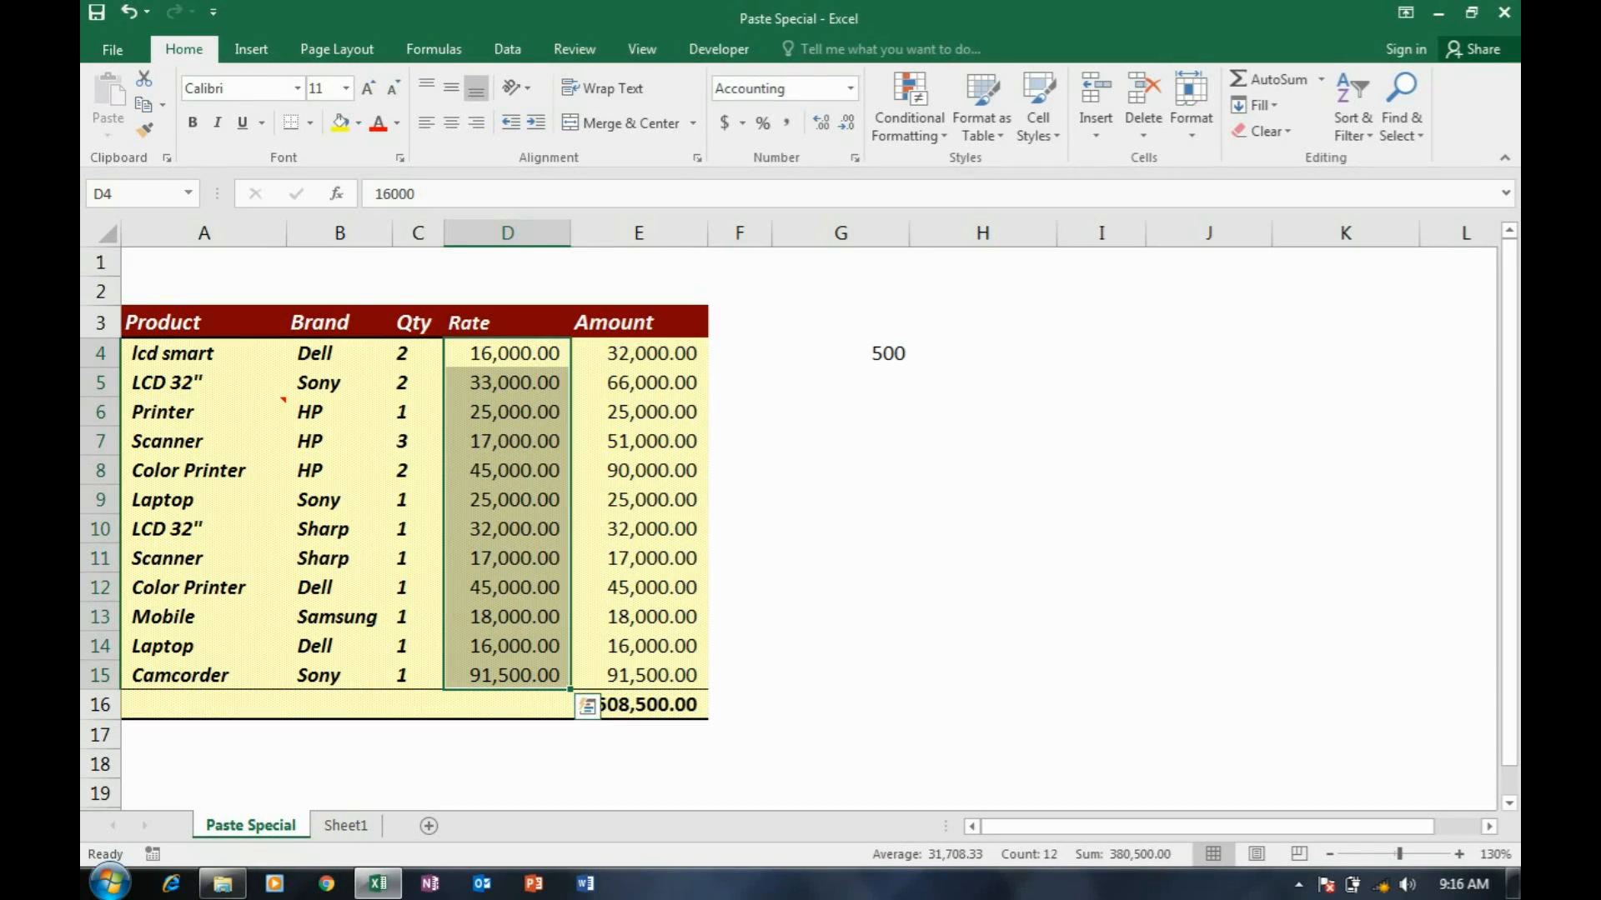
left_click(507, 354)
left_click(374, 194)
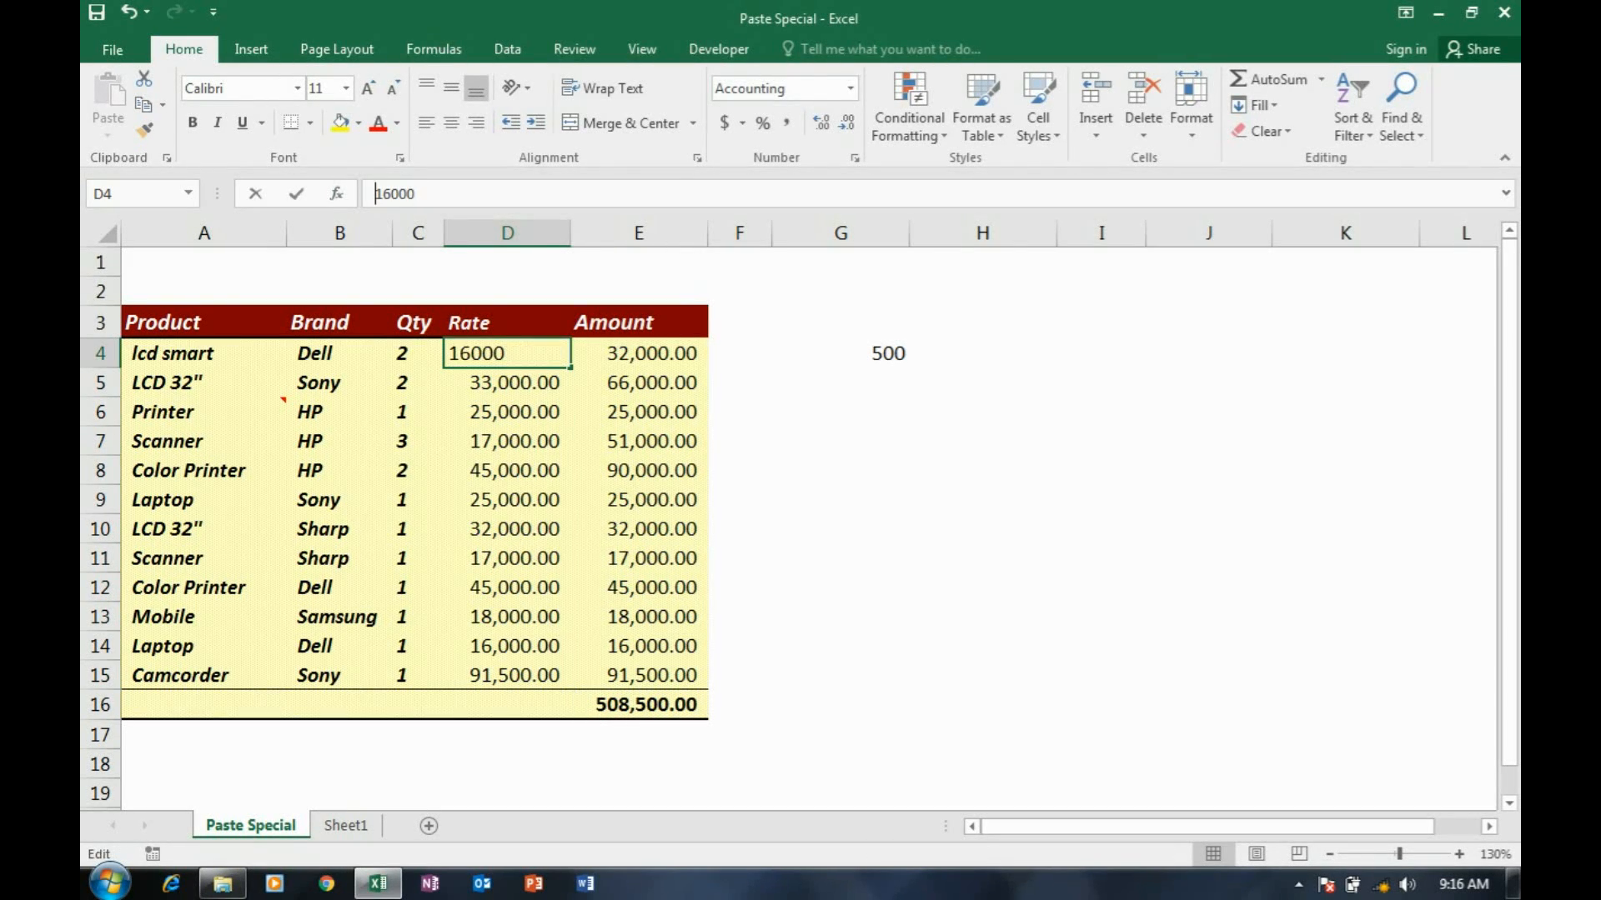
type("=")
left_click(423, 193)
type("+500")
key("Return")
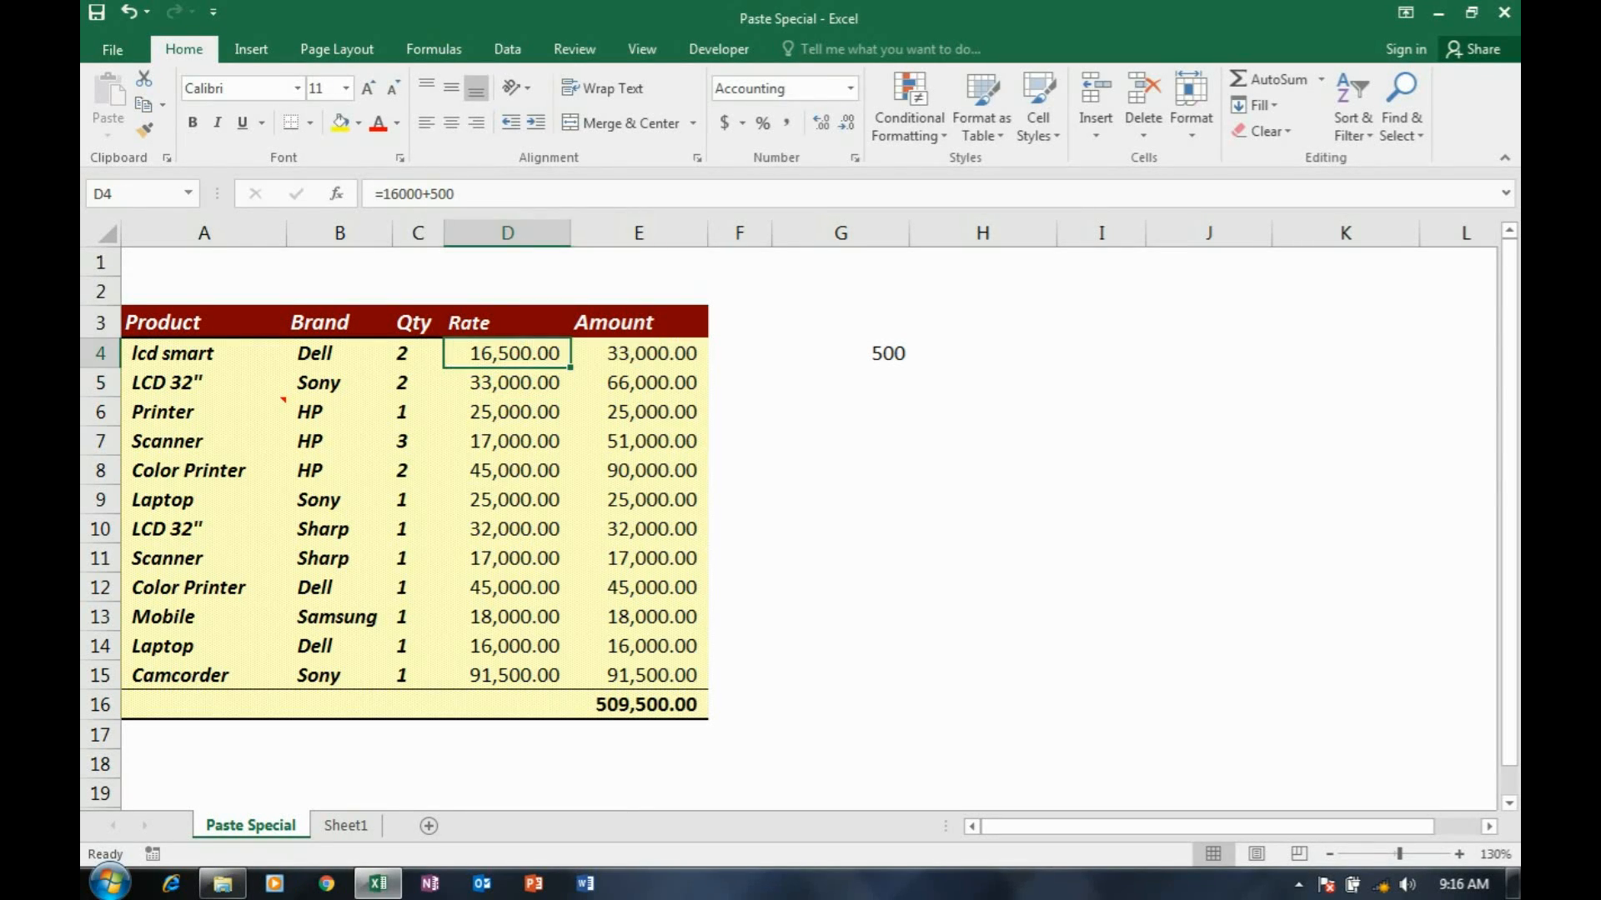
Look over the Rate cells below D4 and undo the formula change in D4.
key("Down")
key("Down")
key("Up")
key("Up")
key("Down")
key("Down")
key("Down")
key("Down")
key("Up")
key("Up")
key("Up")
key("Up")
key("ctrl+z")
Copy the 500 in cell G4 and paste it down through G15.
key("Right")
key("Right")
key("Right")
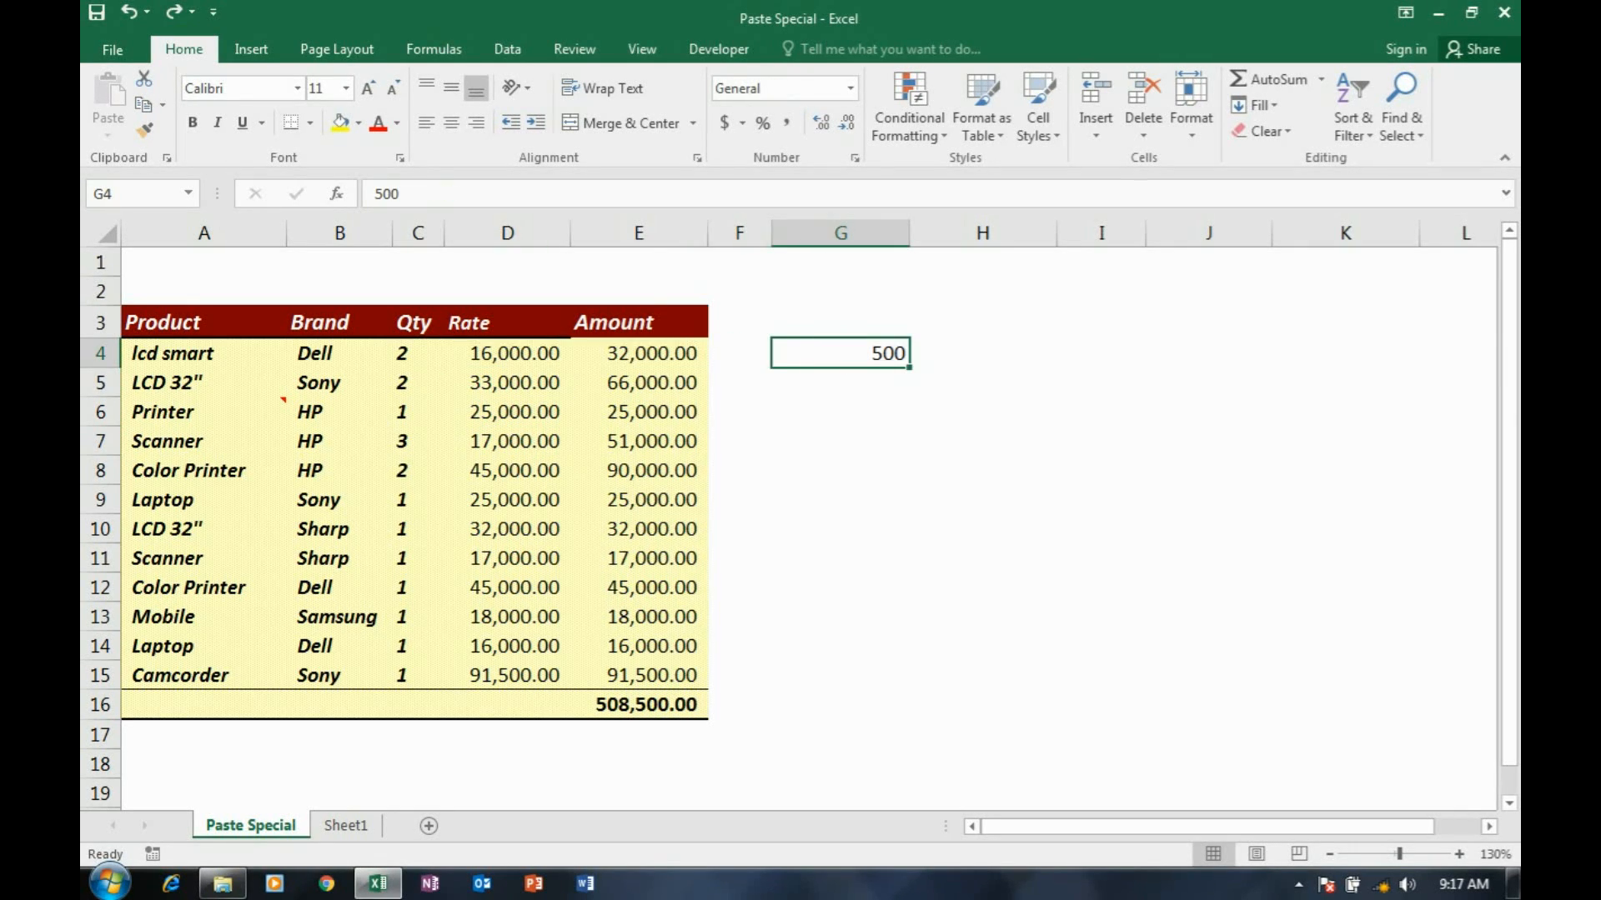
key("ctrl+c")
key("shift+Down")
key("shift+Down")
key("shift+Down")
key("shift+Down")
key("shift+Down")
key("shift+Down")
key("shift+Down")
key("shift+Down")
key("shift+Down")
key("shift+Down")
key("shift+Down")
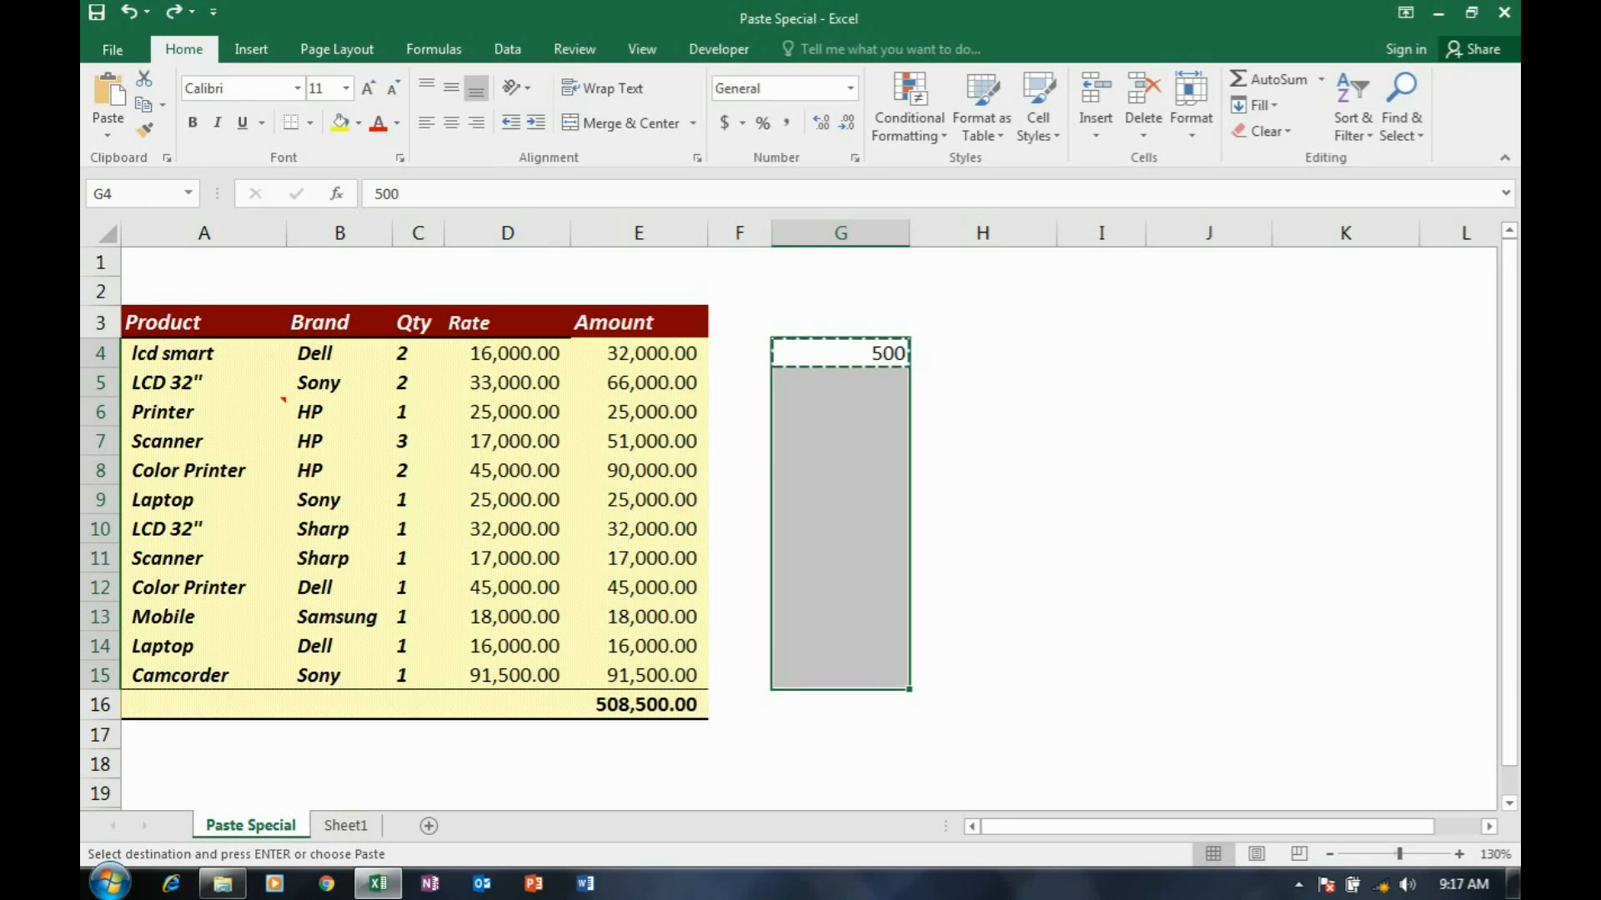
key("ctrl+v")
key("Escape")
key("Right")
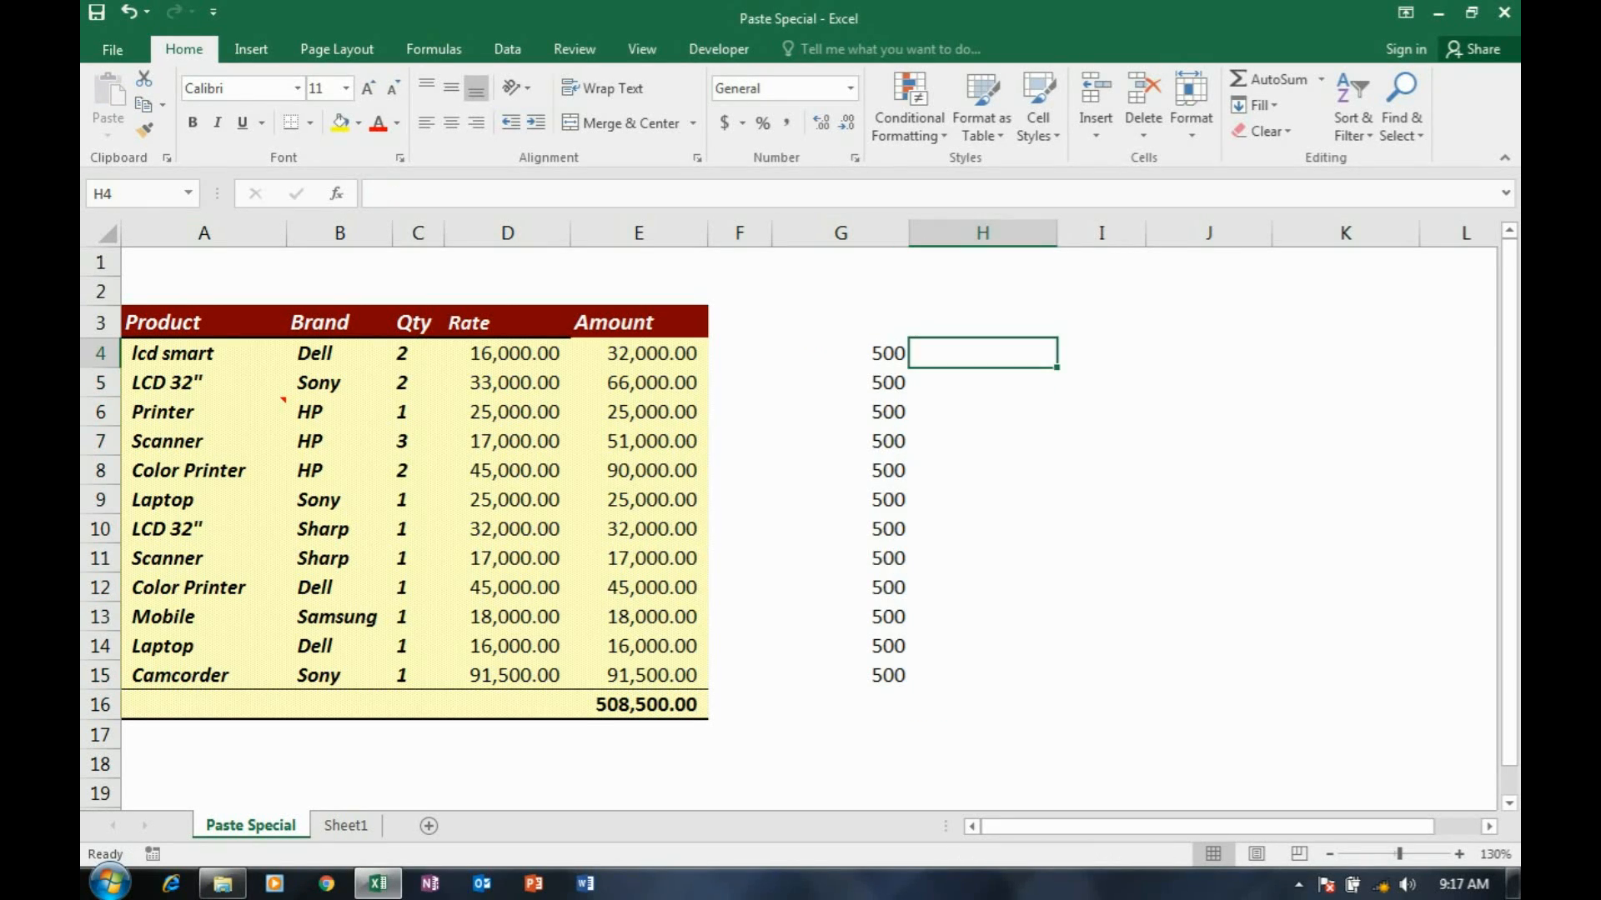
Enter the formula =G4+D4 in cell H4 and fill it down through H15.
type("=")
key("Left")
type("+")
key("Left")
key("Left")
key("Left")
key("Left")
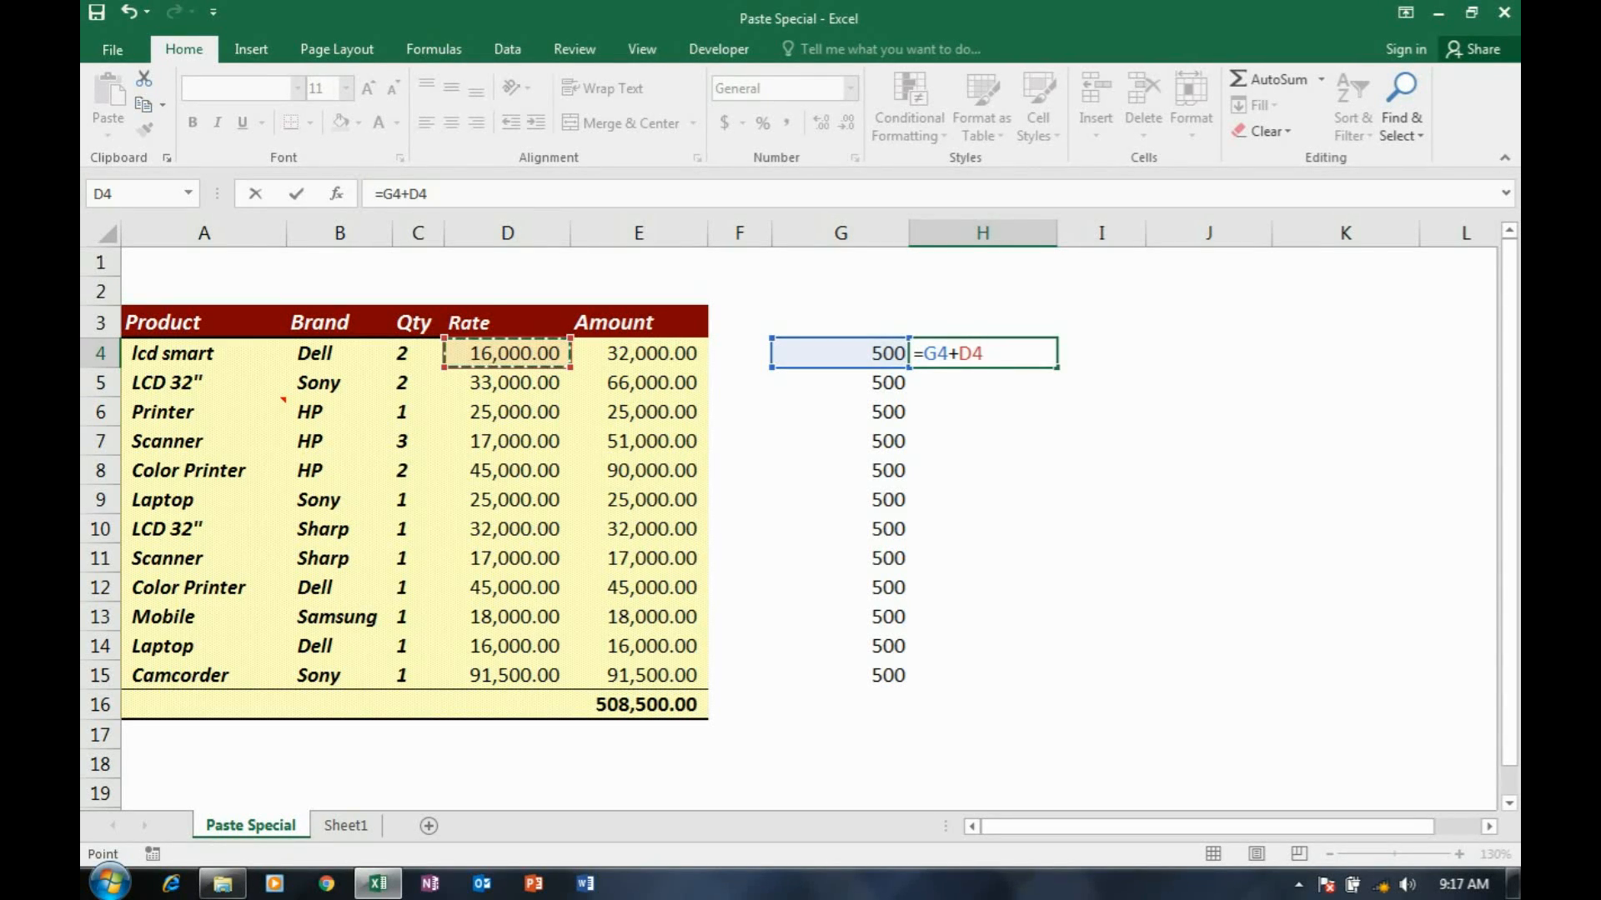
key("Return")
key("Up")
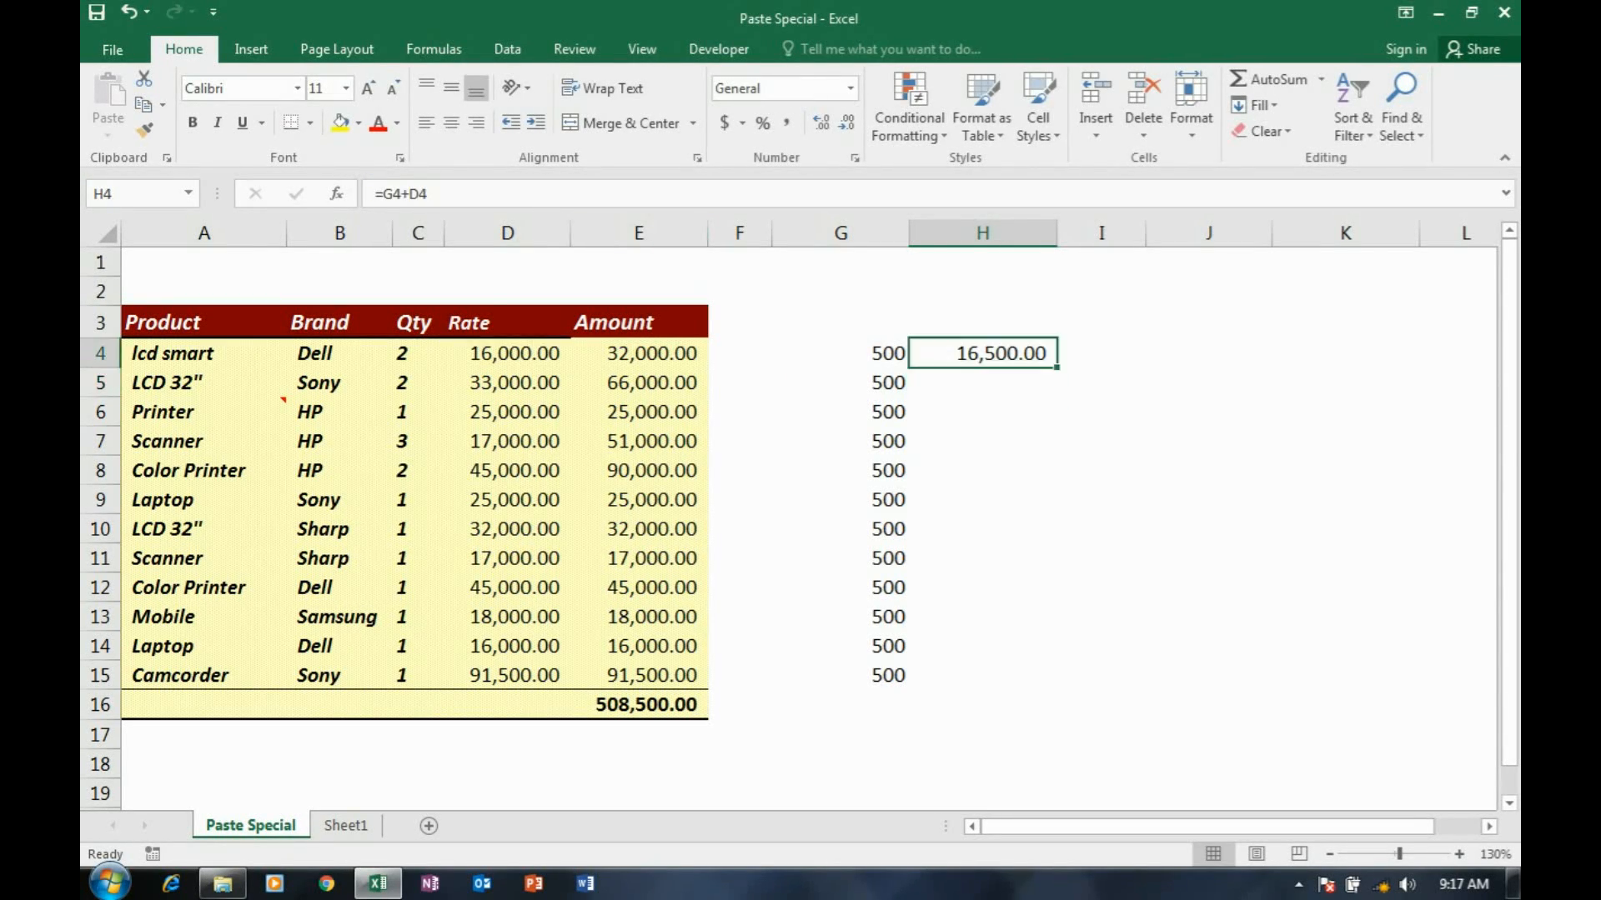
left_click_drag(1056, 368, 1056, 689)
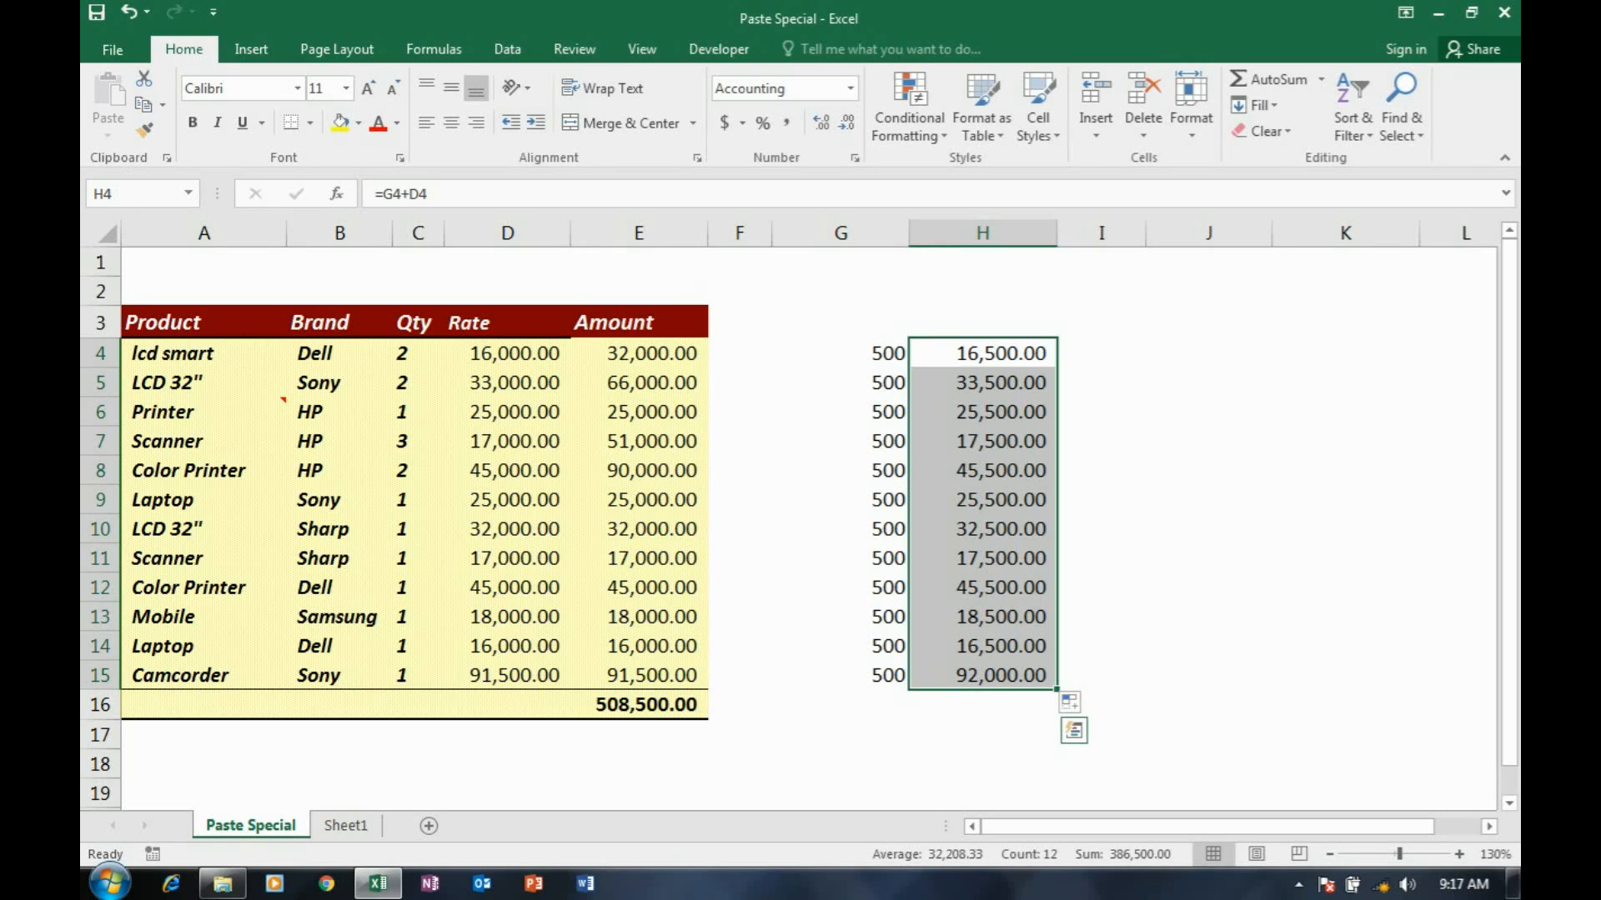
Copy H4:H15 and preview pasting it as values at D4, leaving the paste options without applying.
key("ctrl+c")
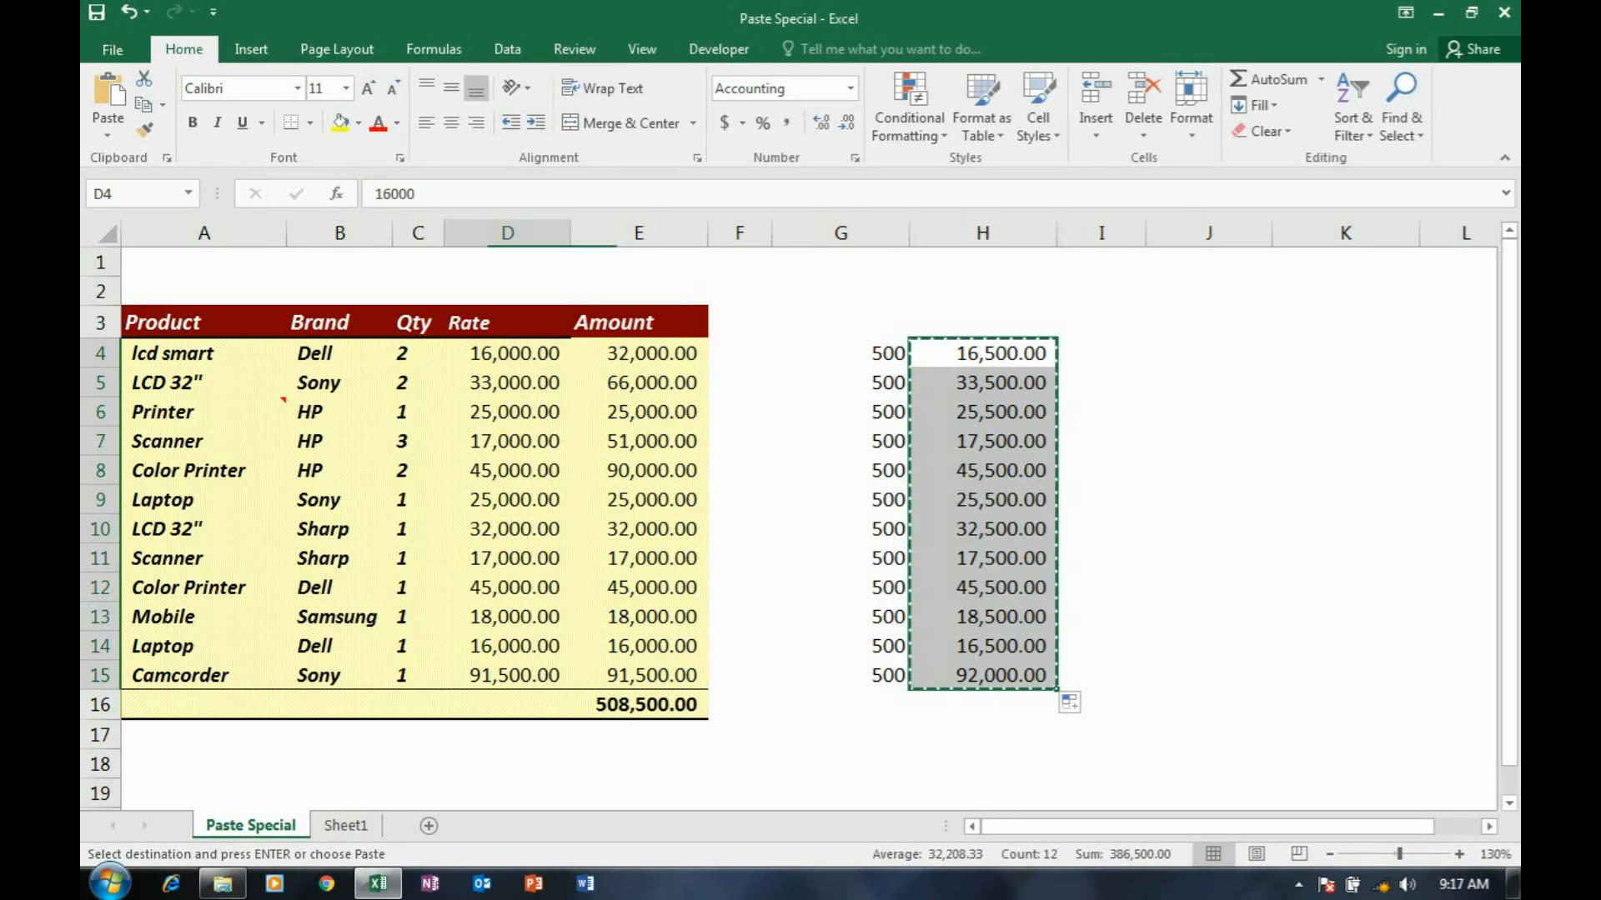
left_click(507, 353)
right_click(500, 354)
left_click(581, 456)
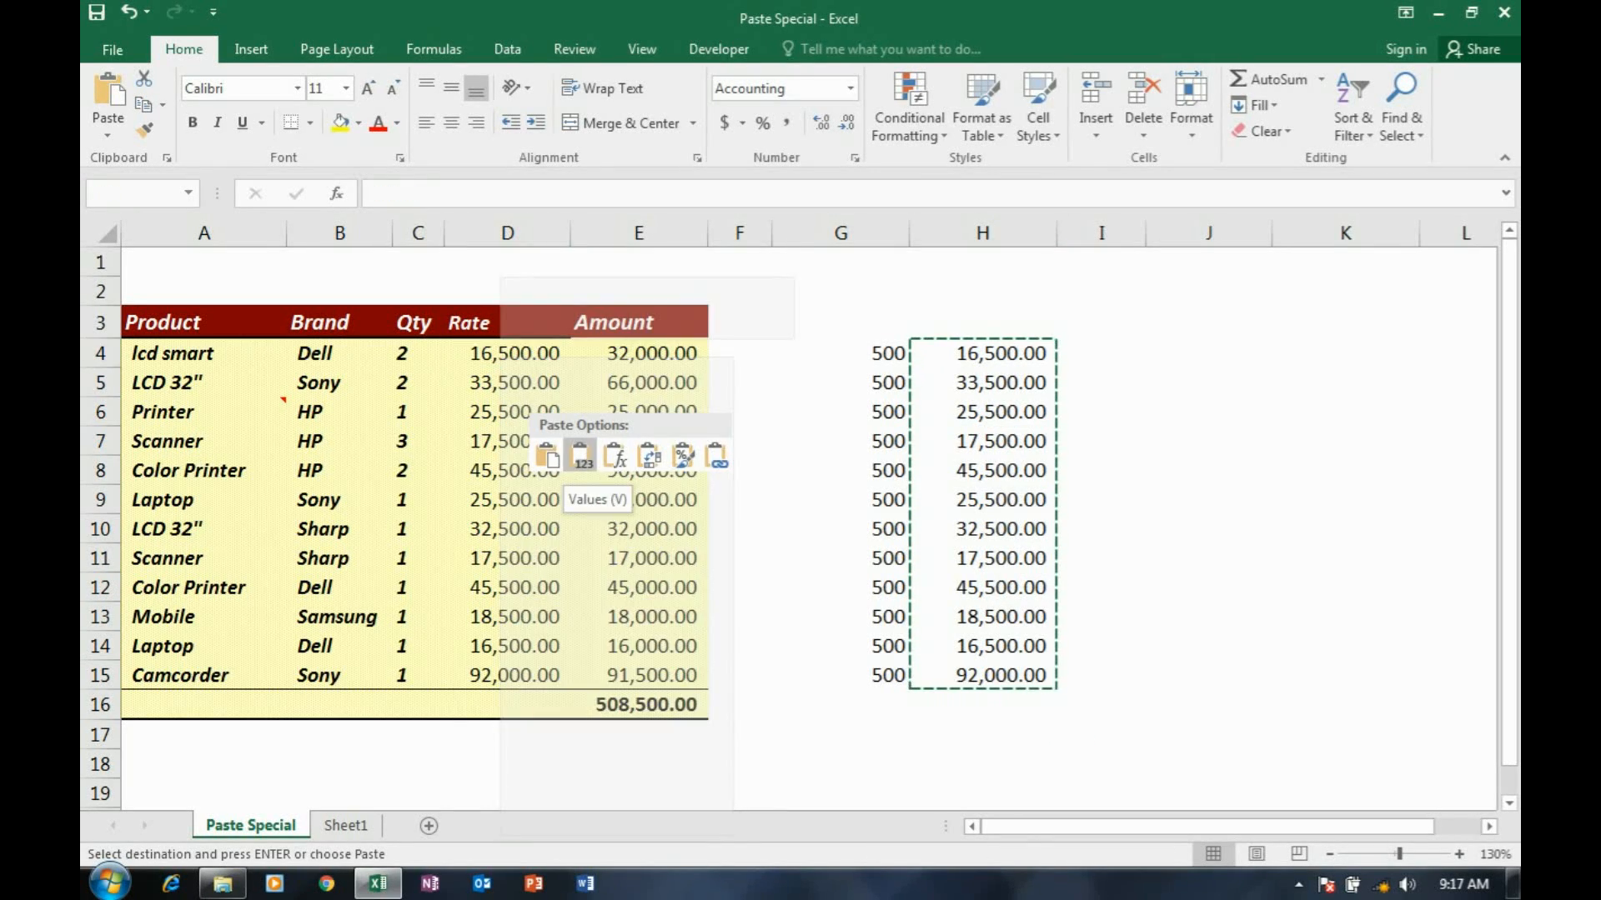
key("Escape")
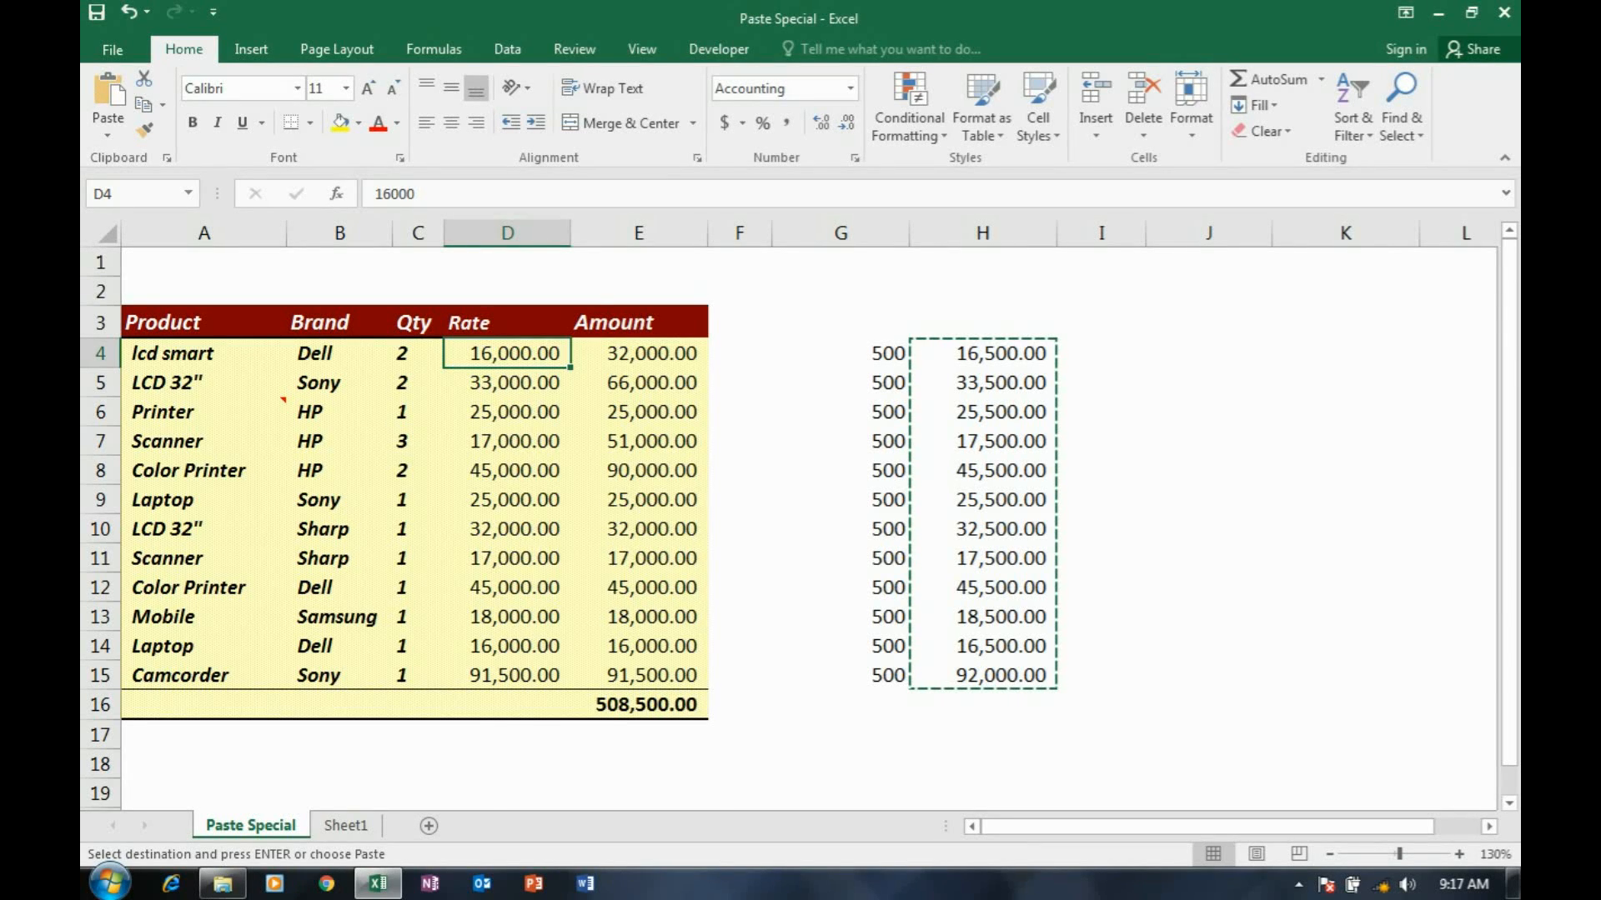
Try a regular paste of the copied H4:H15 cells at D4, and undo it.
right_click(500, 353)
left_click(530, 456)
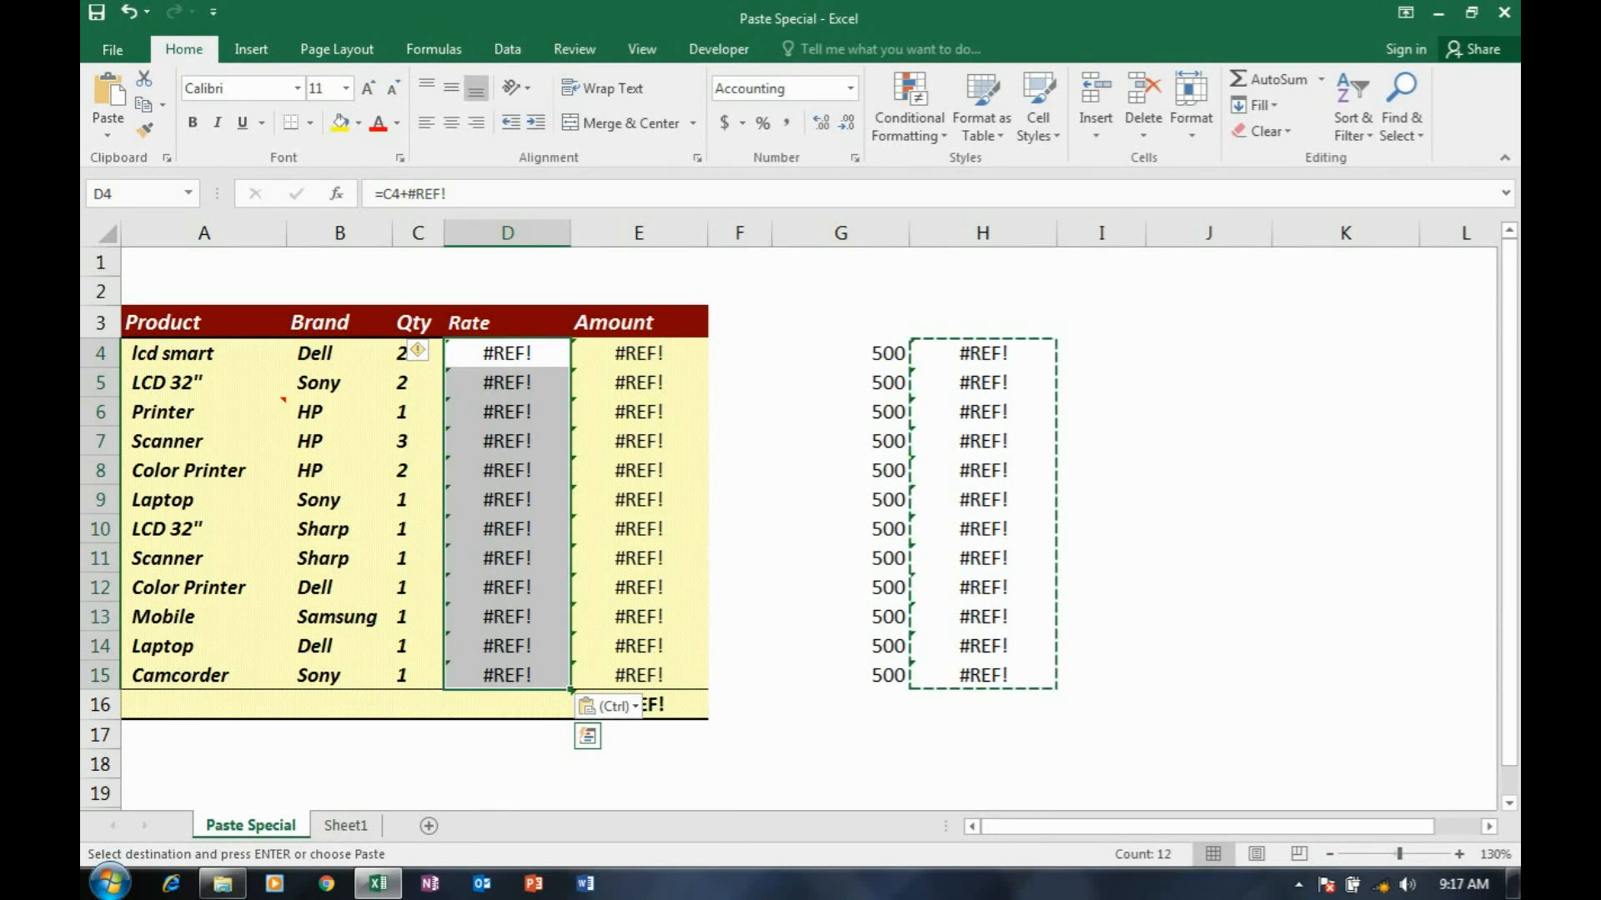
key("ctrl+z")
Paste the copied H4:H15 cells as values over the Rate column starting at D4, and end the copy selection.
left_click(517, 354)
right_click(518, 354)
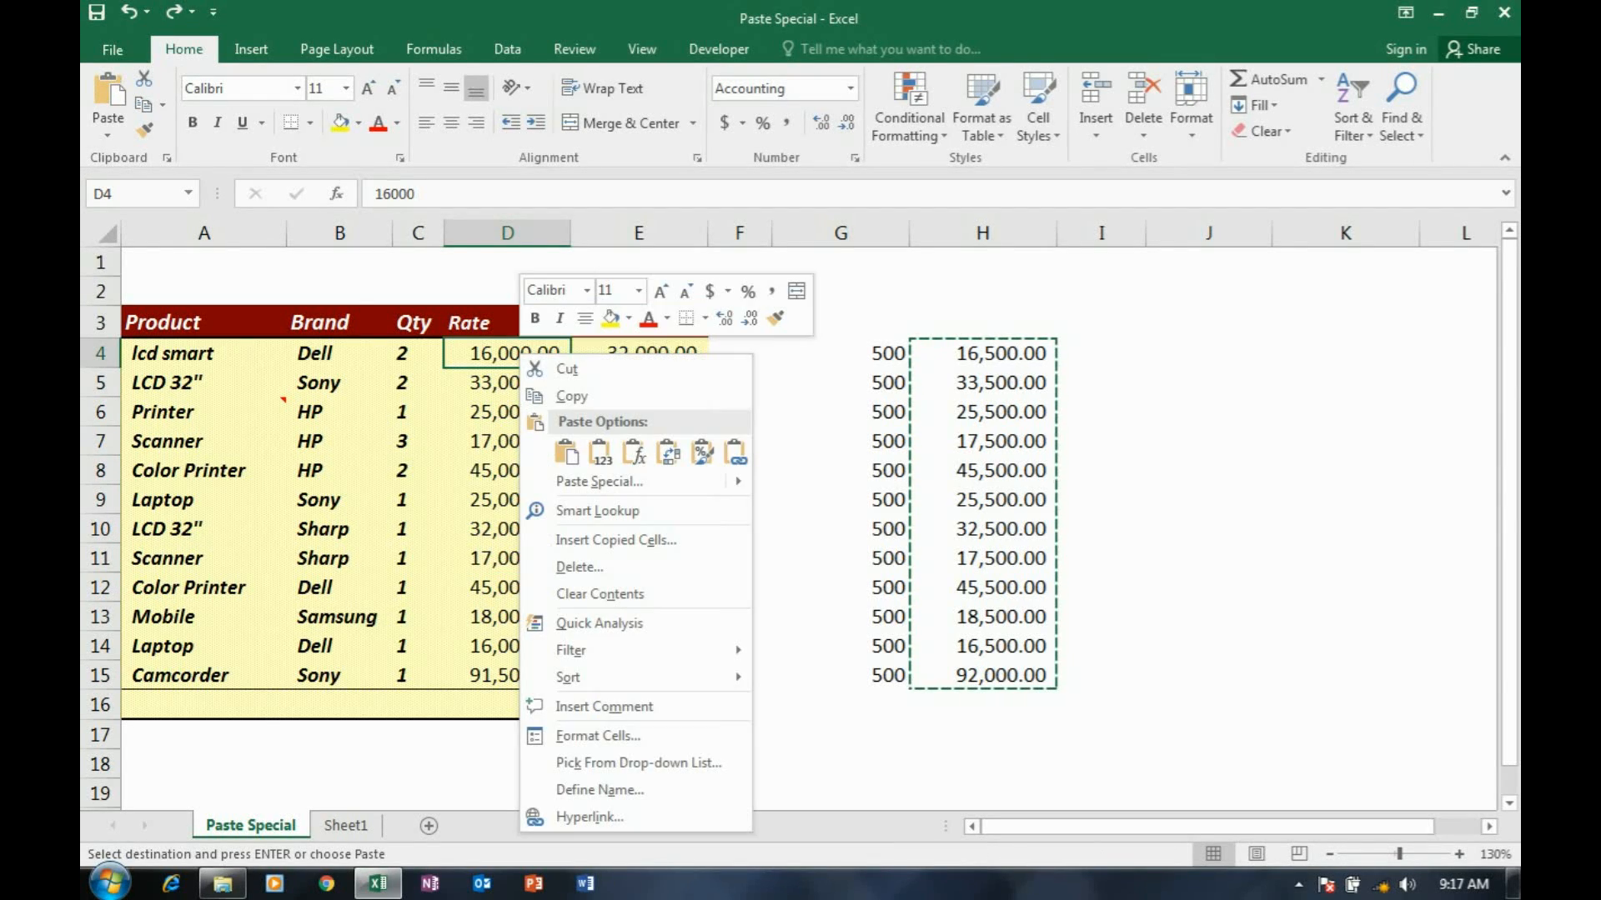
left_click(600, 453)
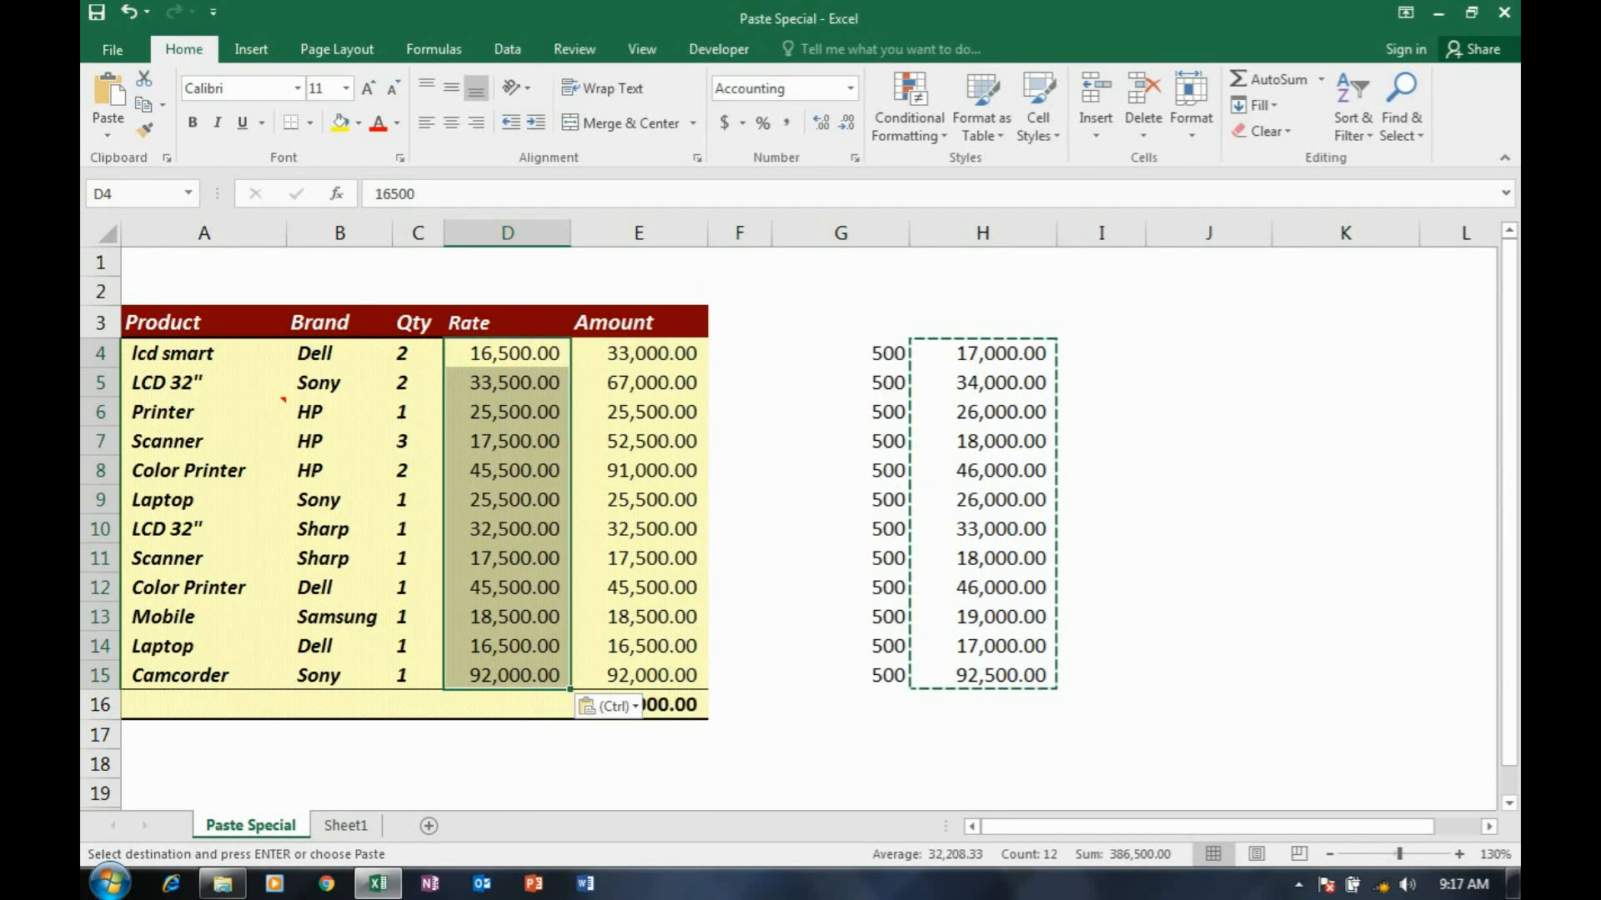
key("Escape")
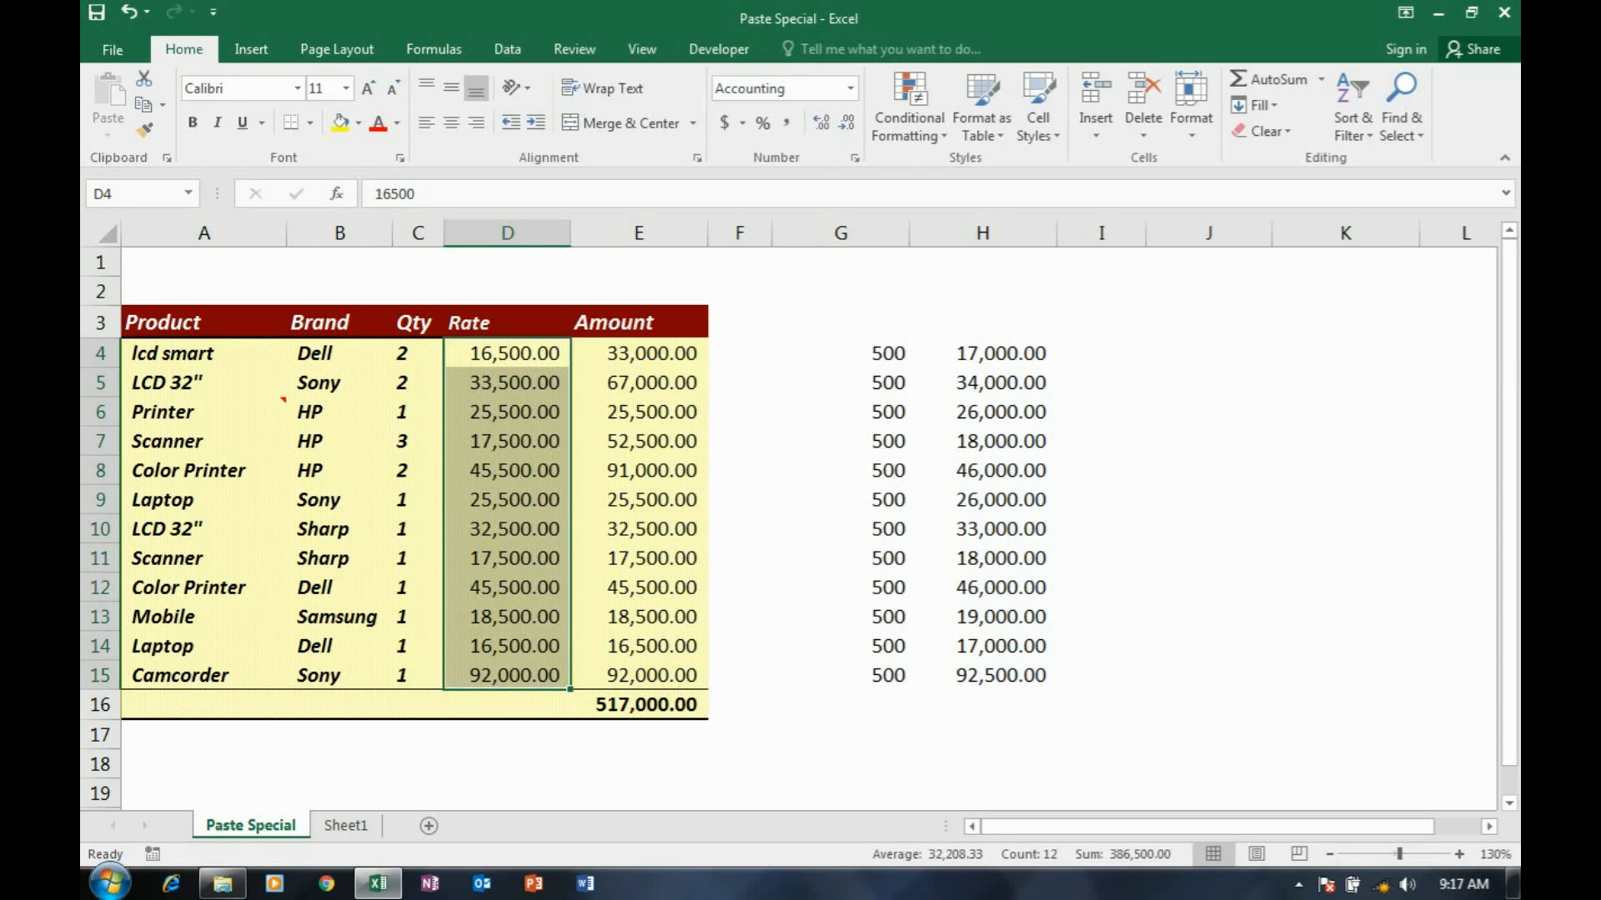
left_click(840, 354)
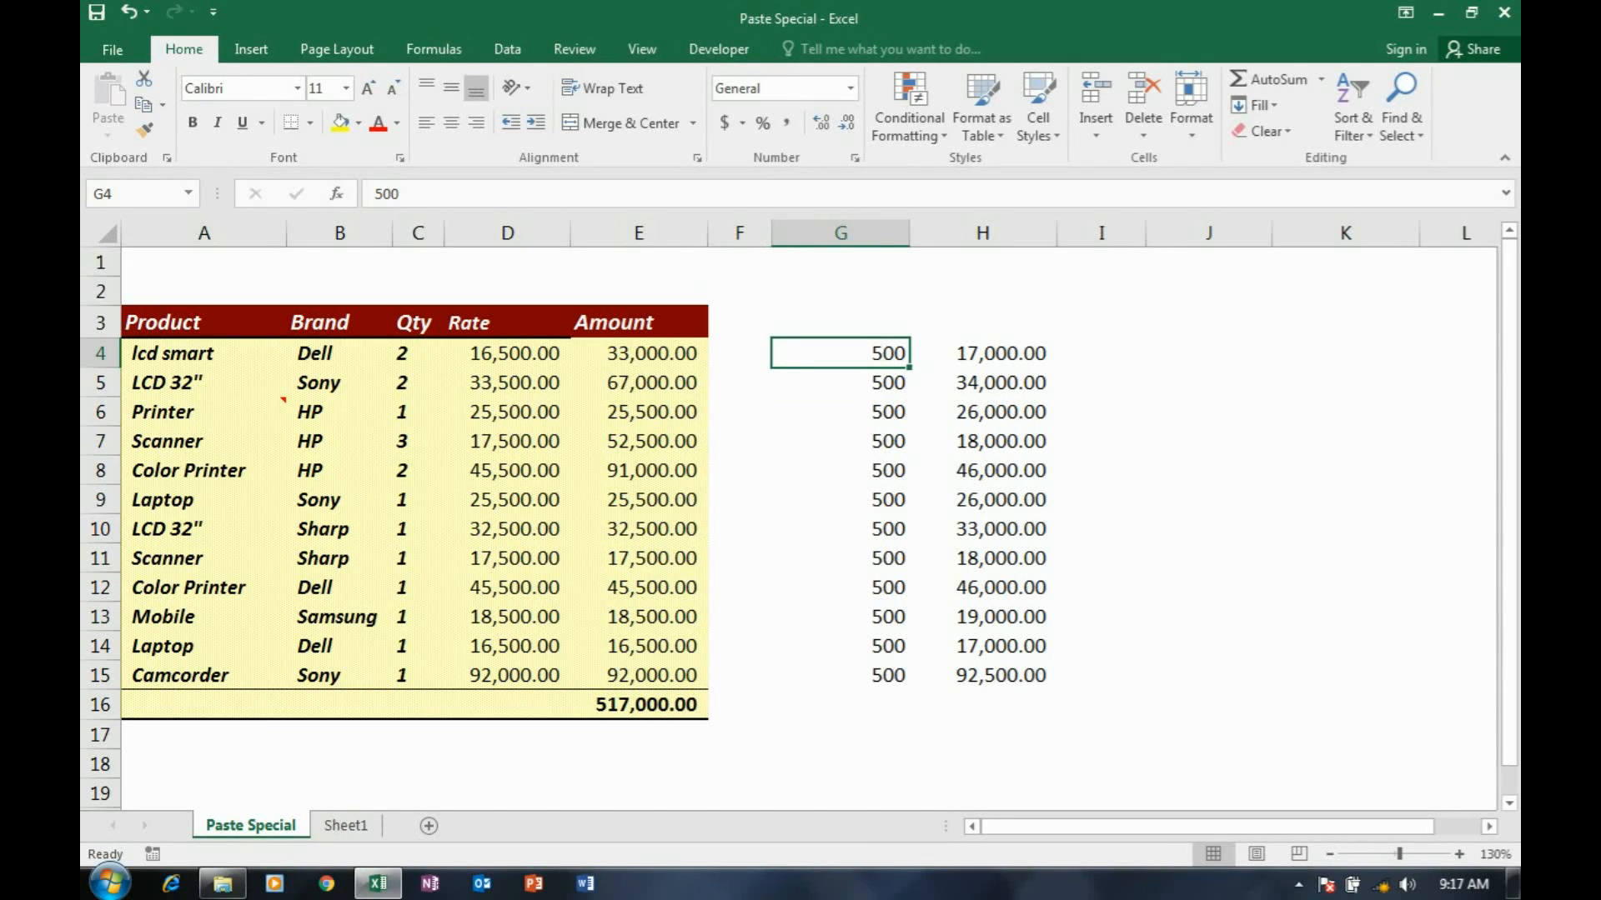
Undo the values pasted over the Rate column, the formulas in H4:H15 and the 500s filled into G5:G15.
key("ctrl+z")
key("ctrl+z")
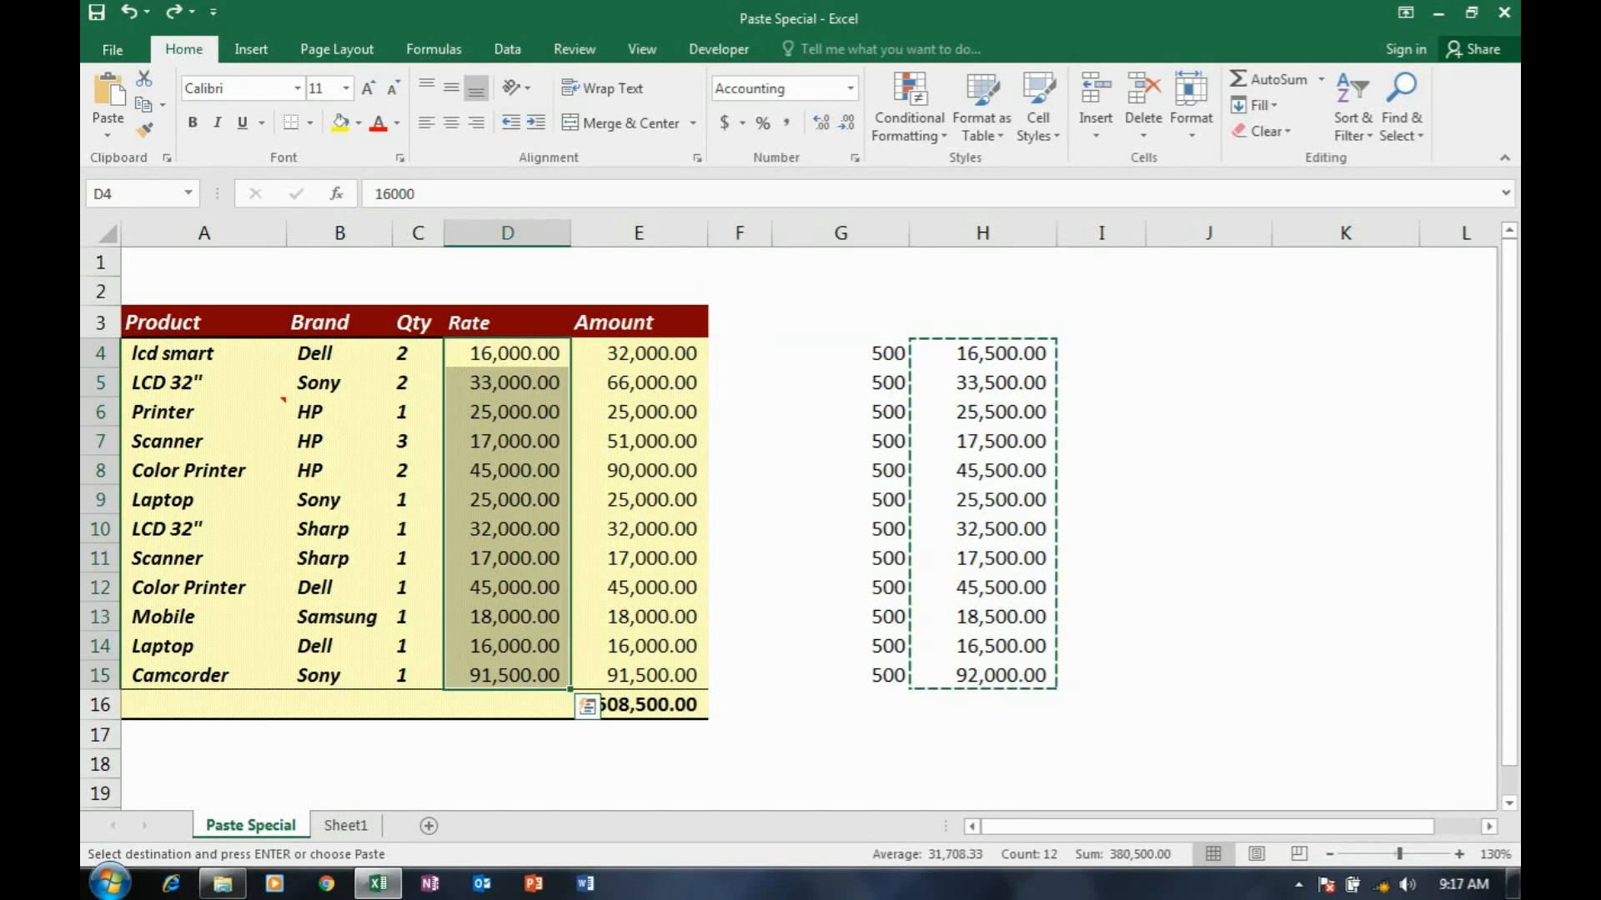
key("ctrl+z")
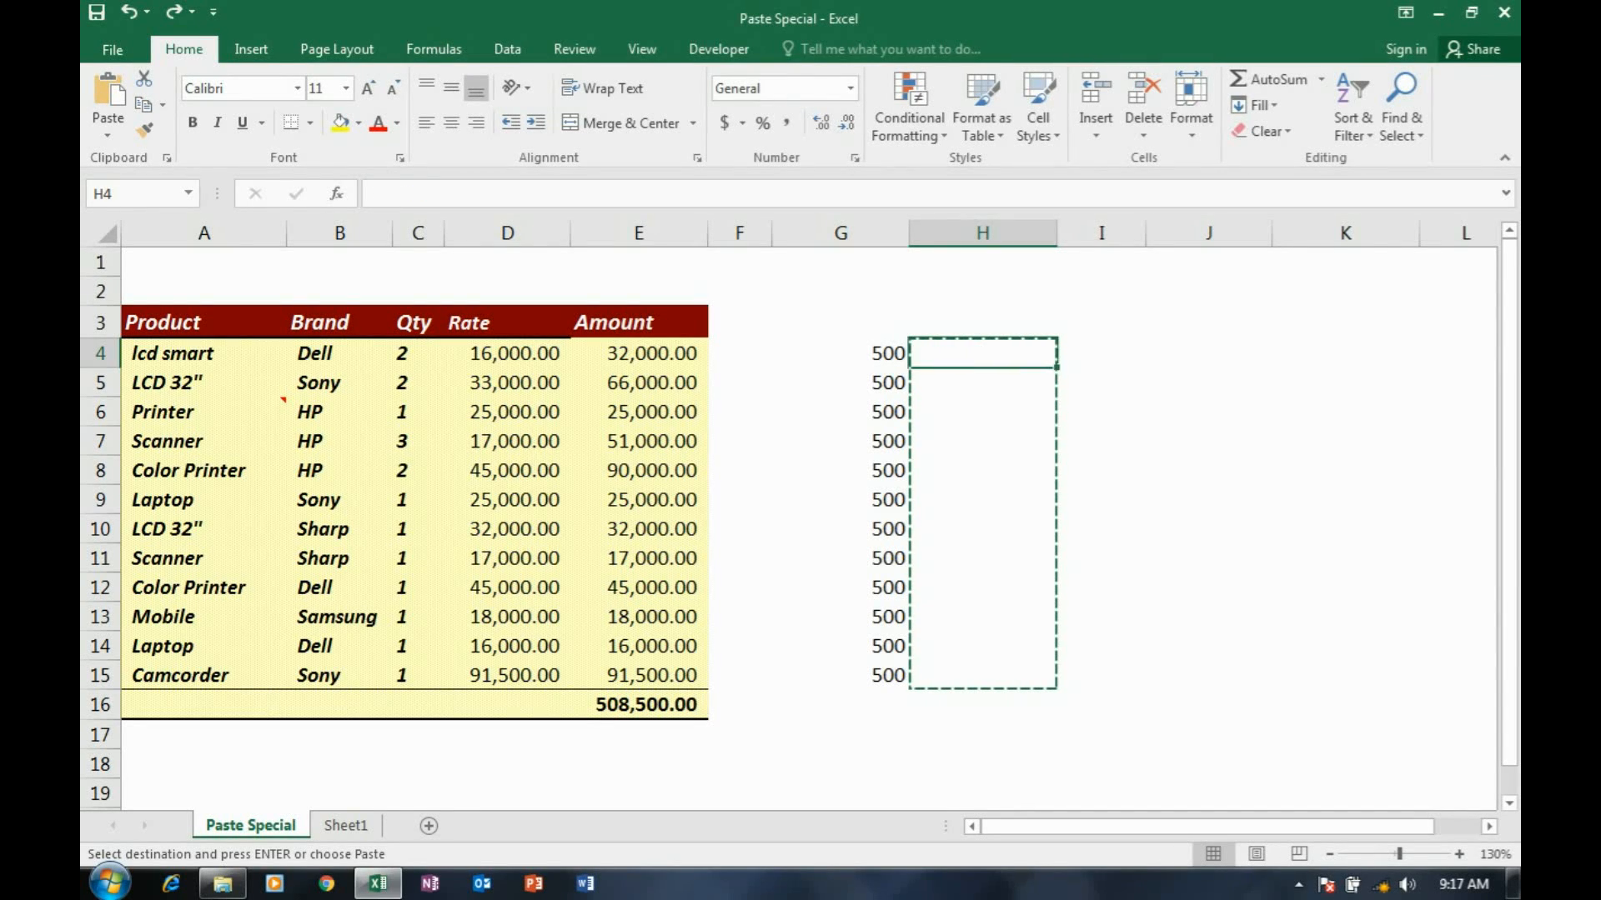
key("ctrl+z")
key("ctrl+z")
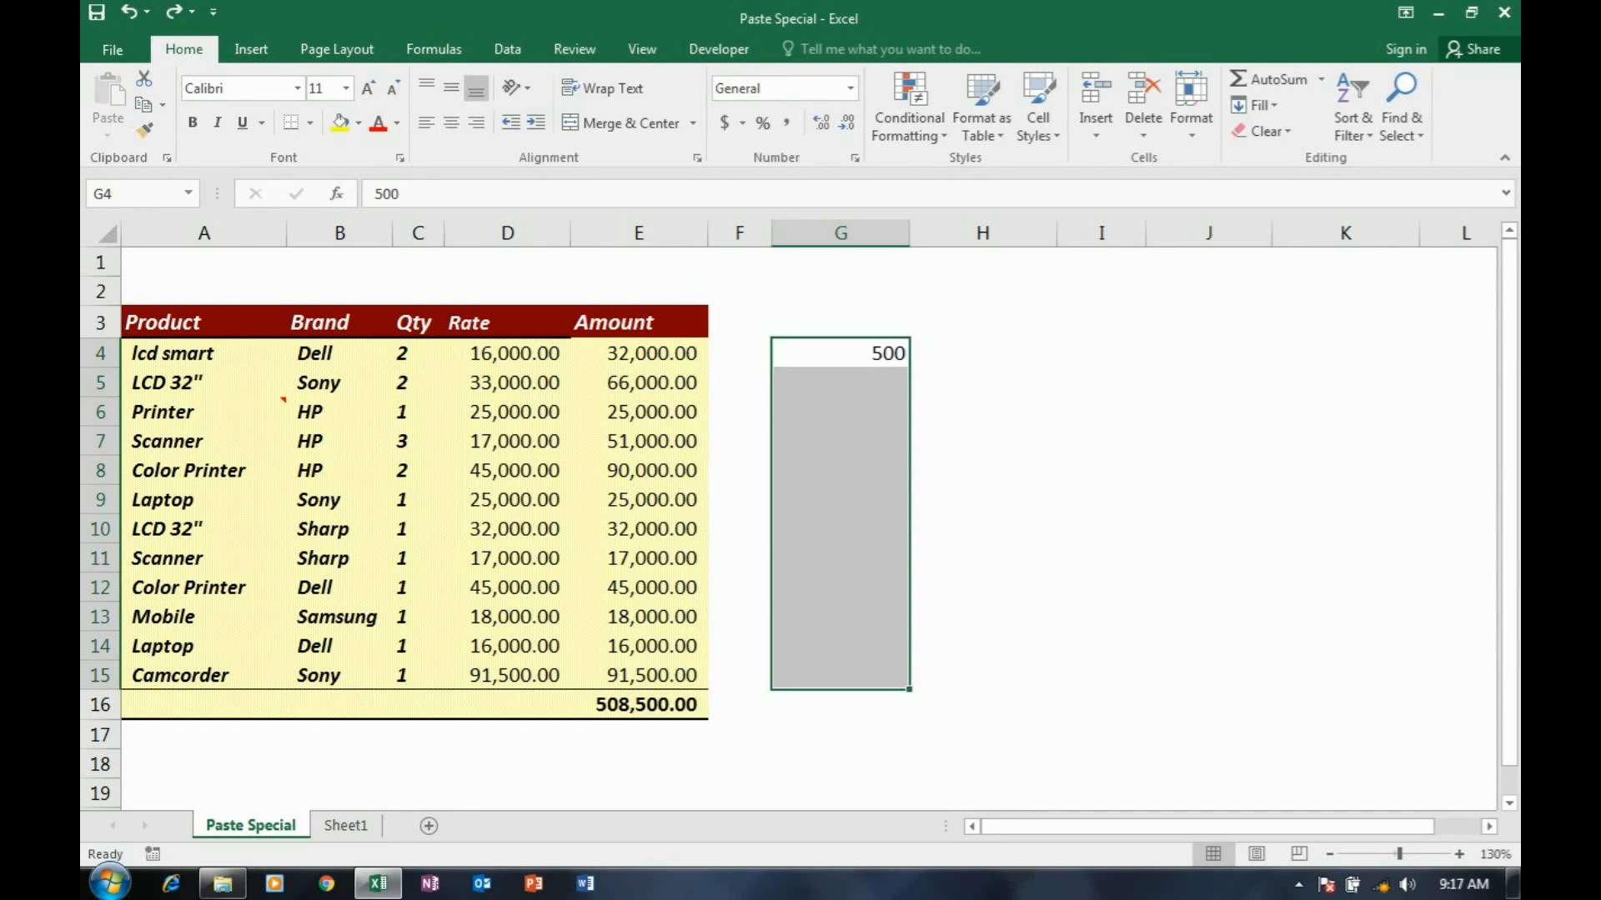
left_click(982, 441)
Copy the 500 in G4 and paste it onto the rates D4:D15 with Paste Special, using Values and the Add operation.
left_click(840, 353)
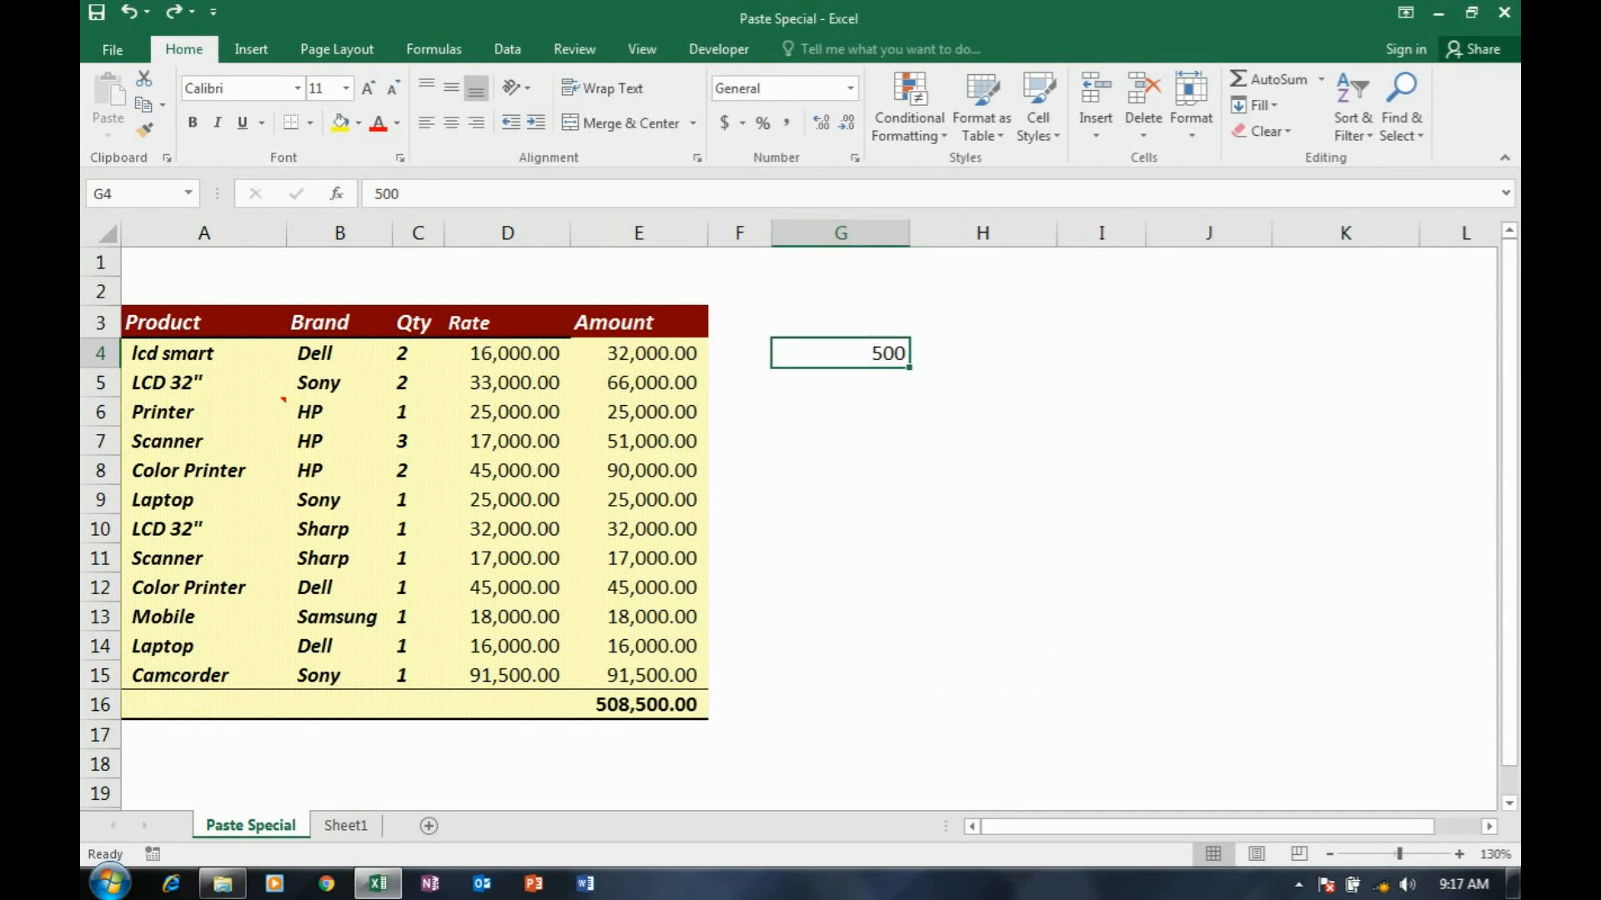
key("ctrl+c")
left_click_drag(507, 354, 507, 675)
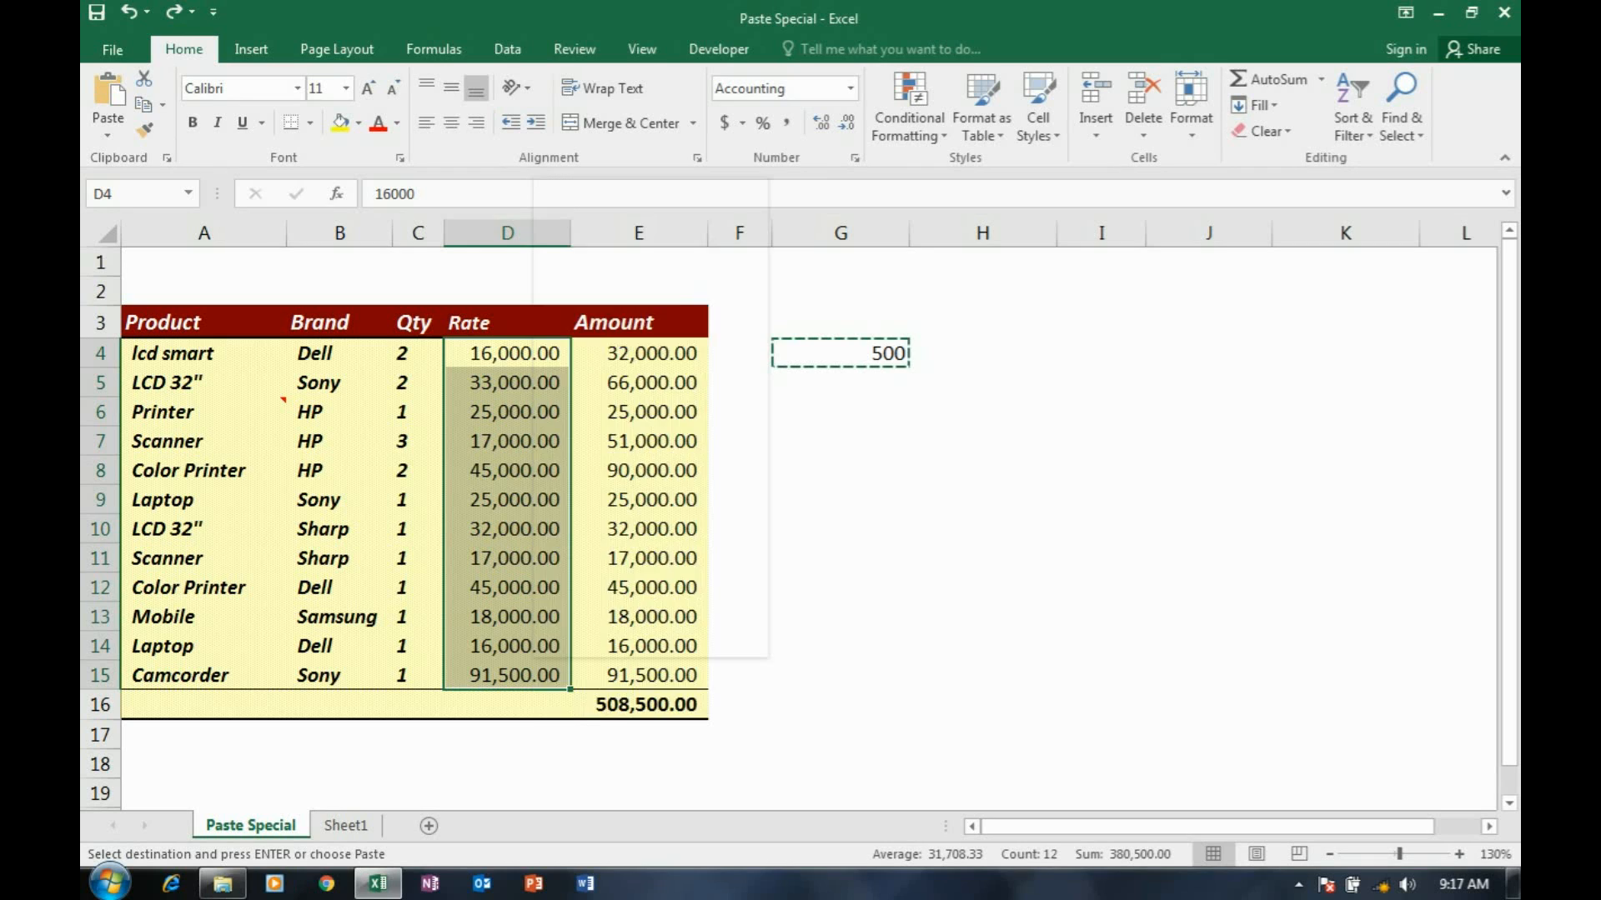
right_click(533, 667)
left_click(614, 306)
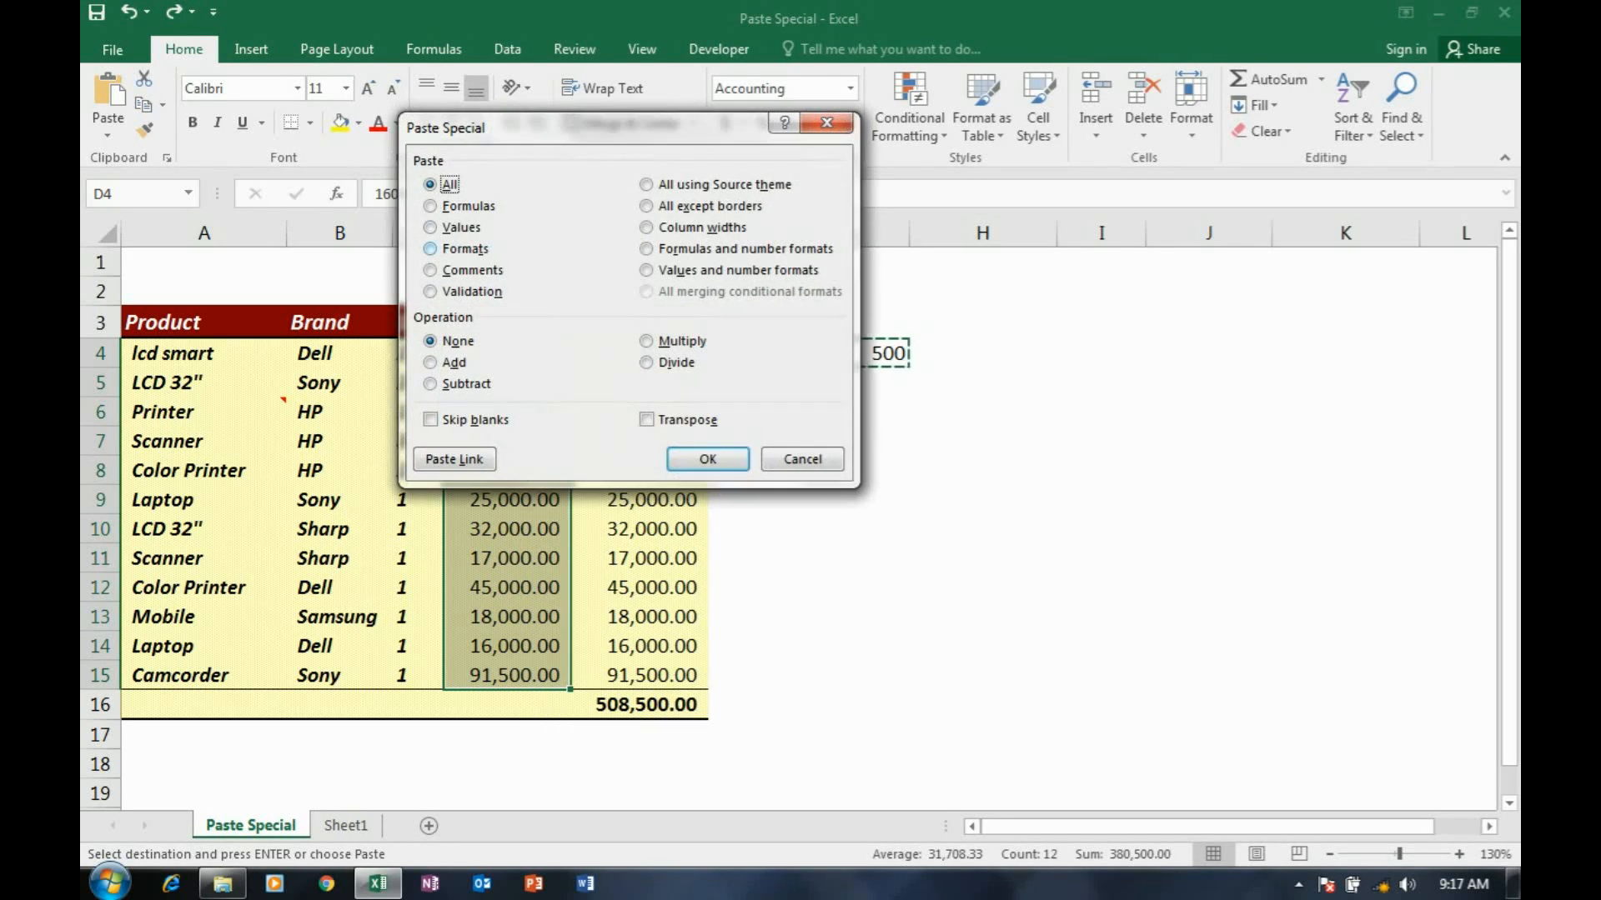
left_click(430, 228)
left_click_drag(584, 128, 1250, 182)
left_click(1097, 416)
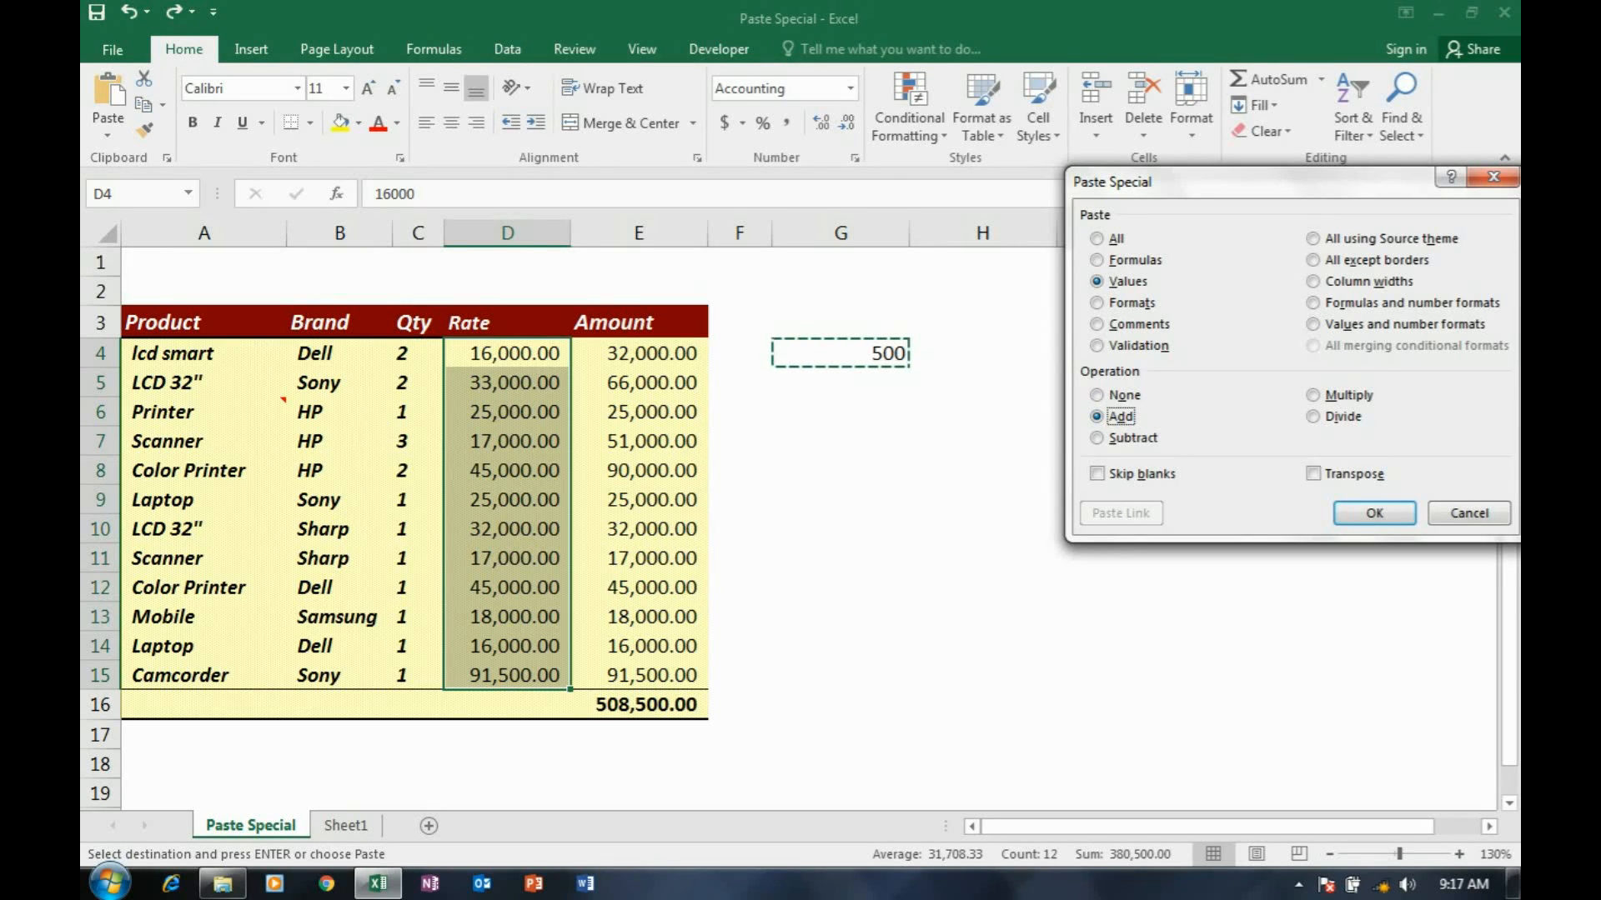
left_click(1374, 512)
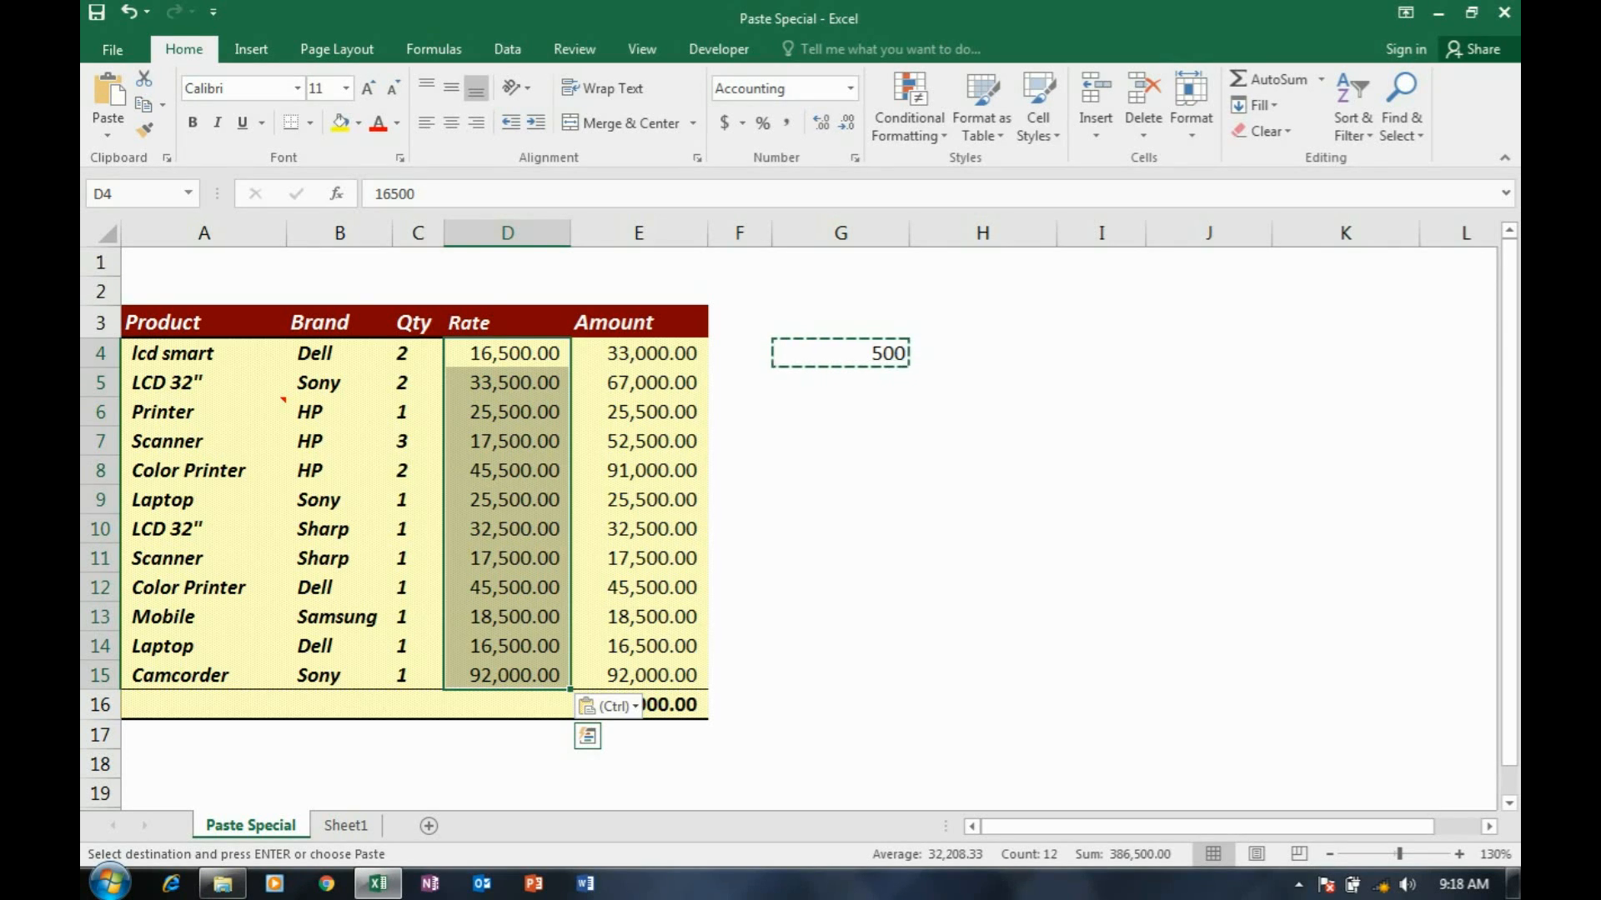
key("Escape")
Copy G4 and paste it onto D4:D15 with Paste Special, using Values and the Subtract operation, to deduct 500 from every rate.
left_click(841, 354)
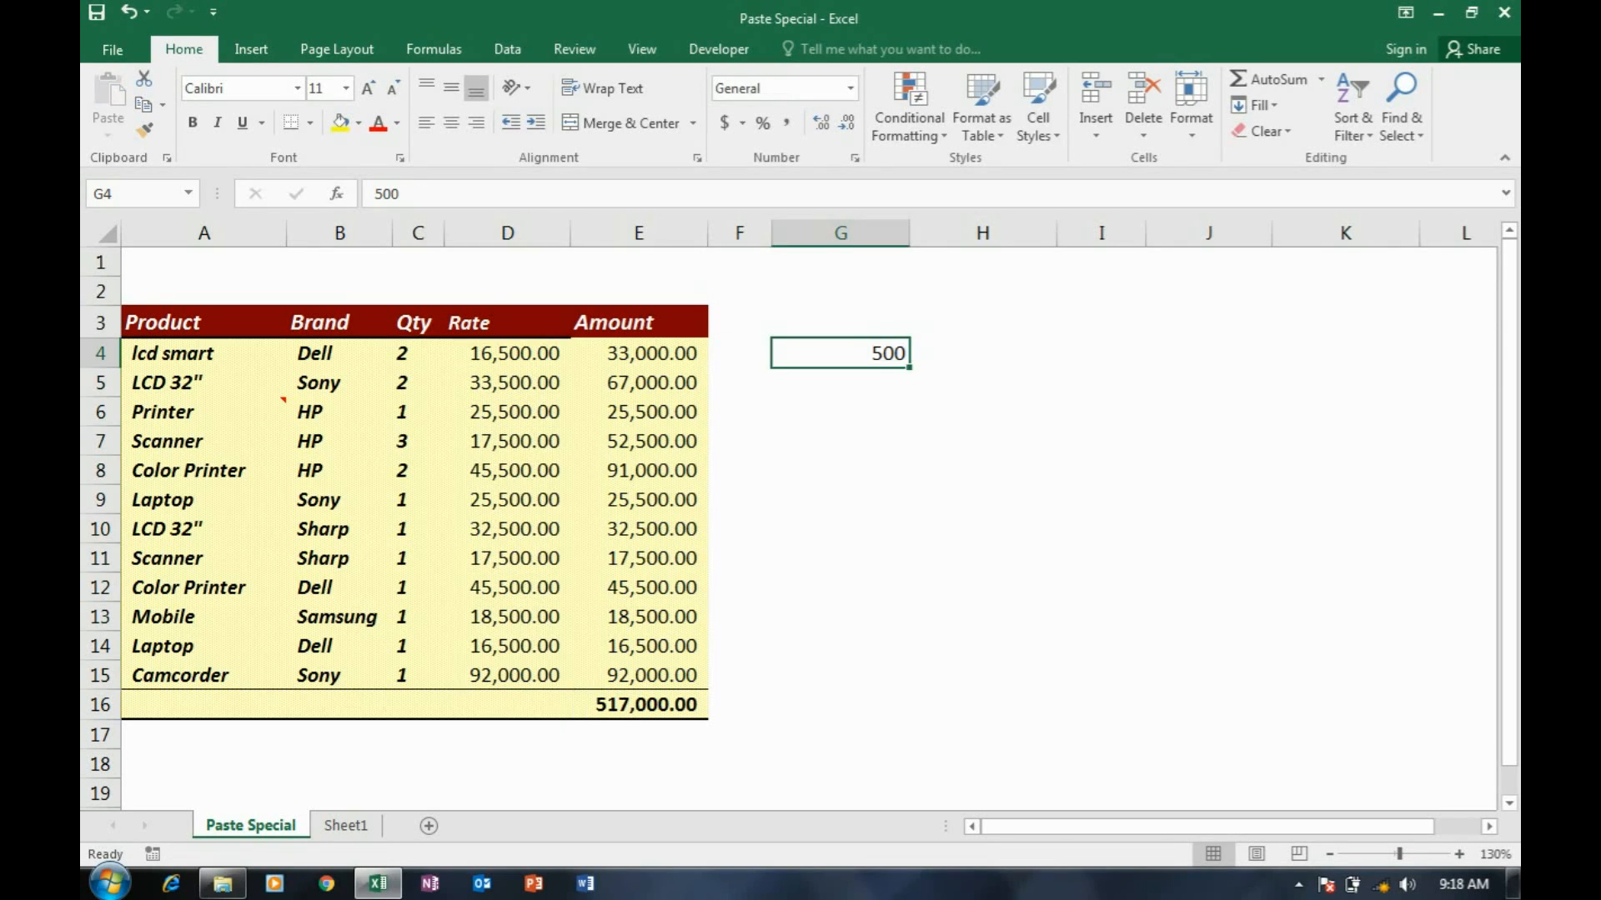
key("ctrl+c")
left_click_drag(507, 354, 509, 677)
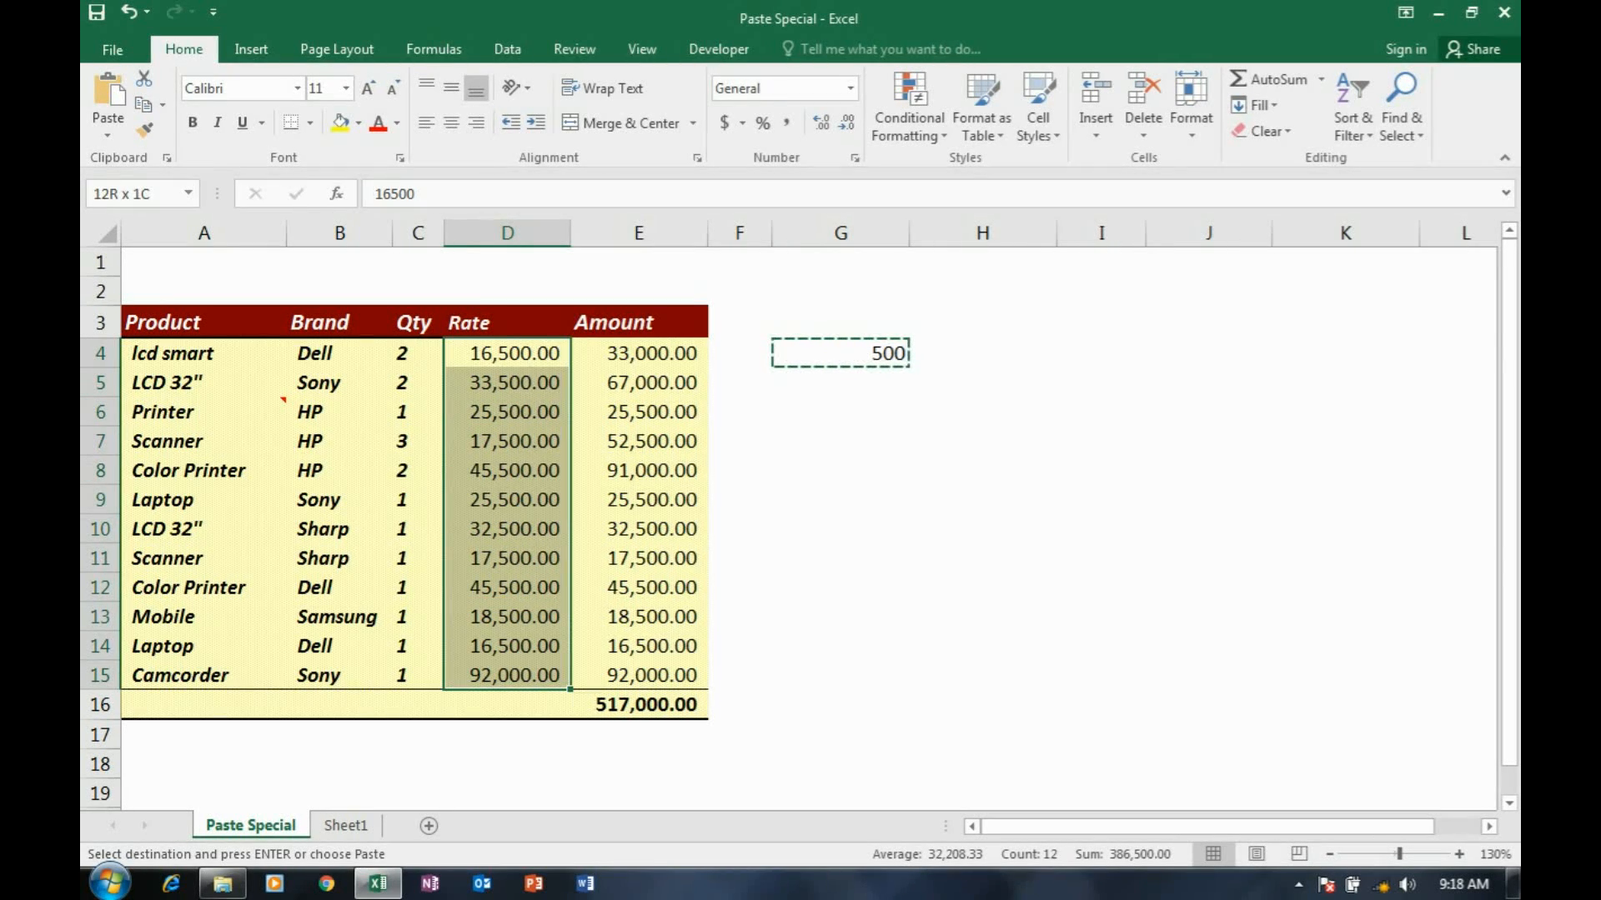
right_click(517, 677)
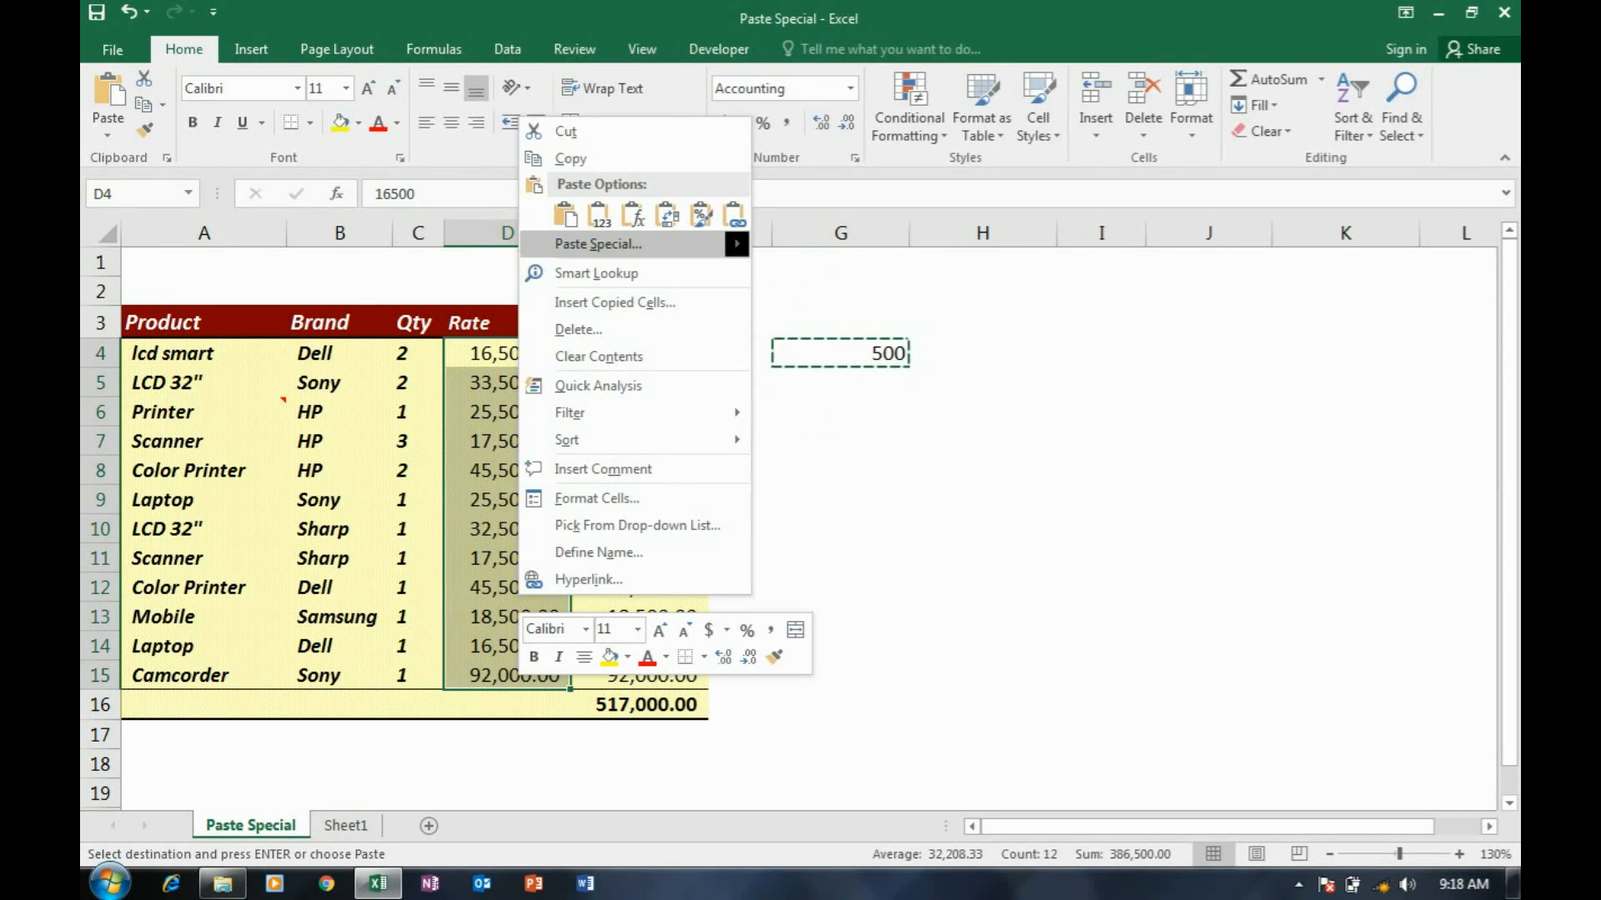
left_click(597, 244)
left_click_drag(584, 69, 1189, 166)
left_click(1015, 266)
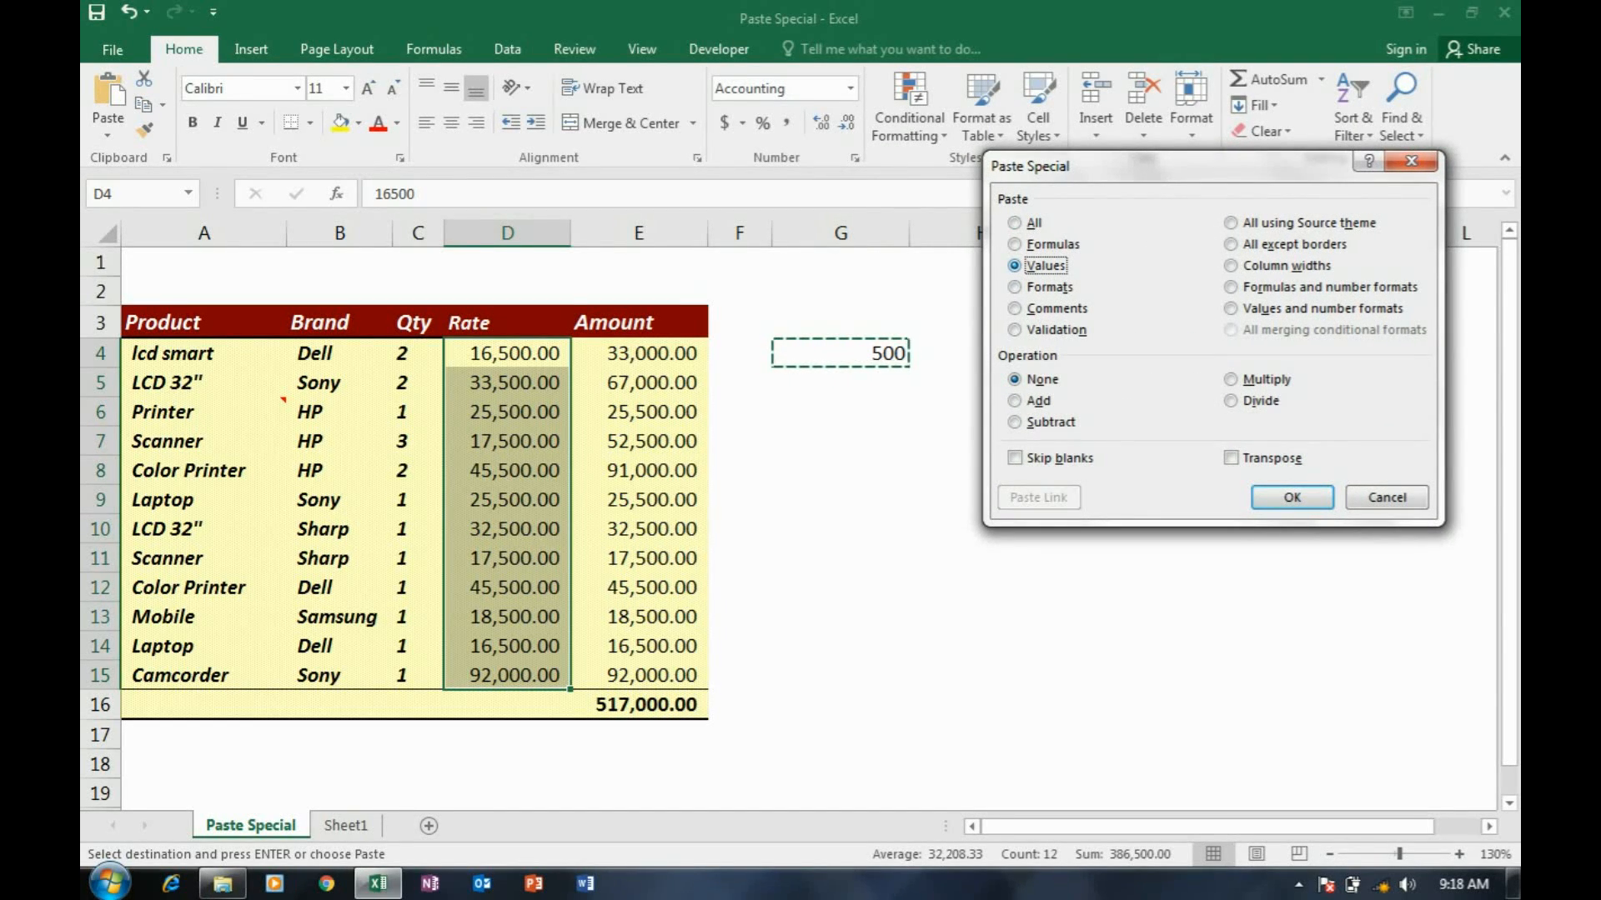
left_click(1015, 422)
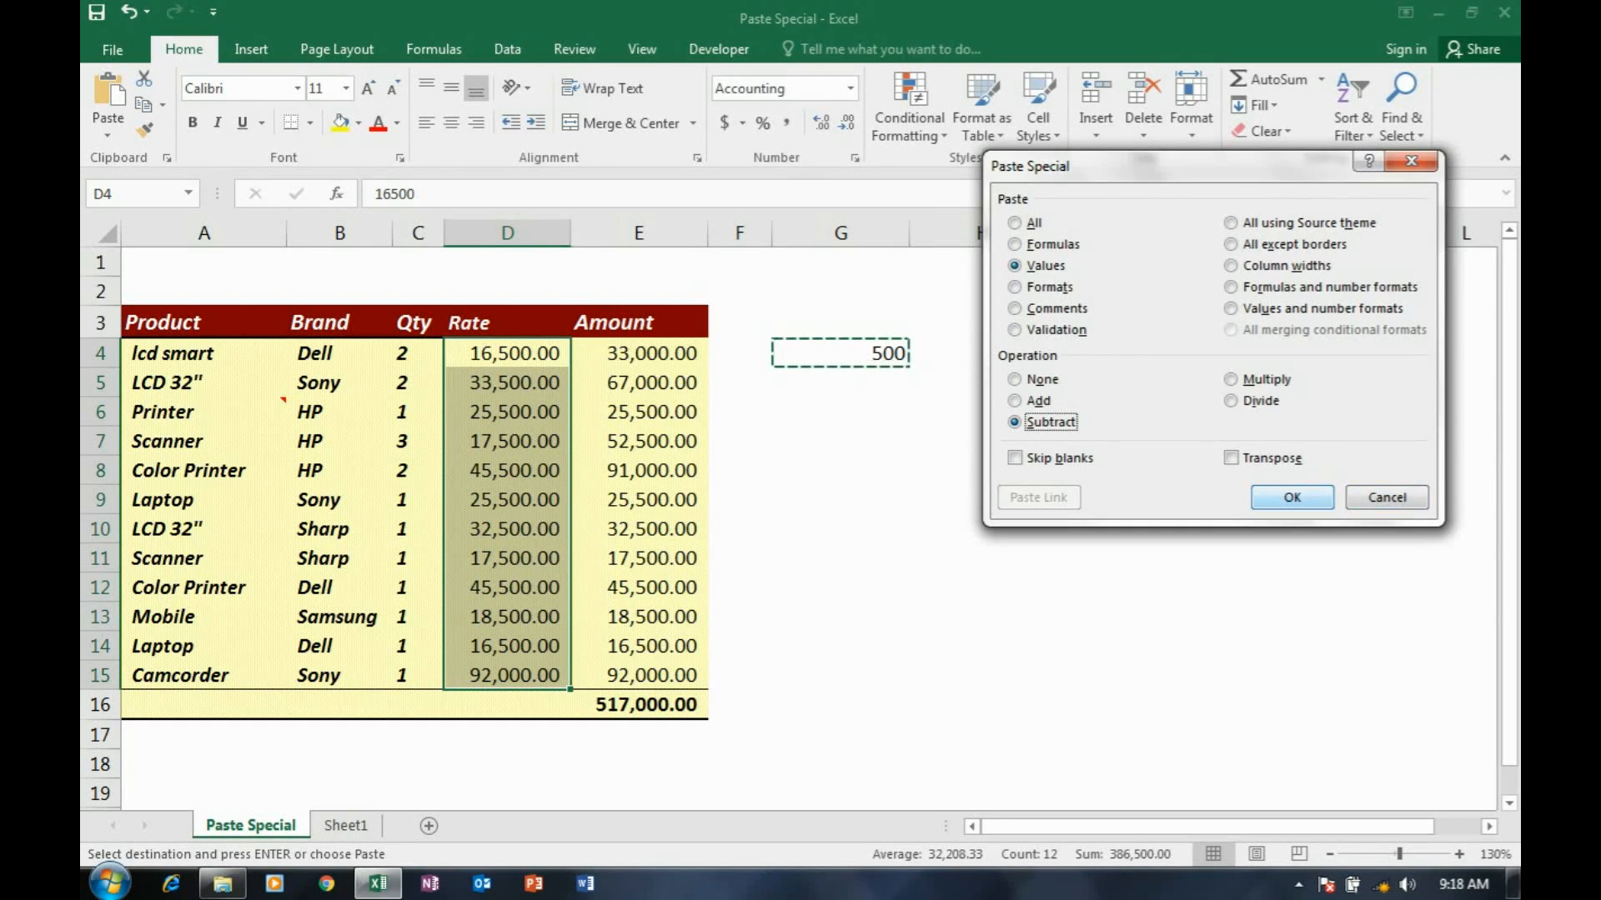
left_click(1292, 497)
left_click_drag(507, 352, 507, 617)
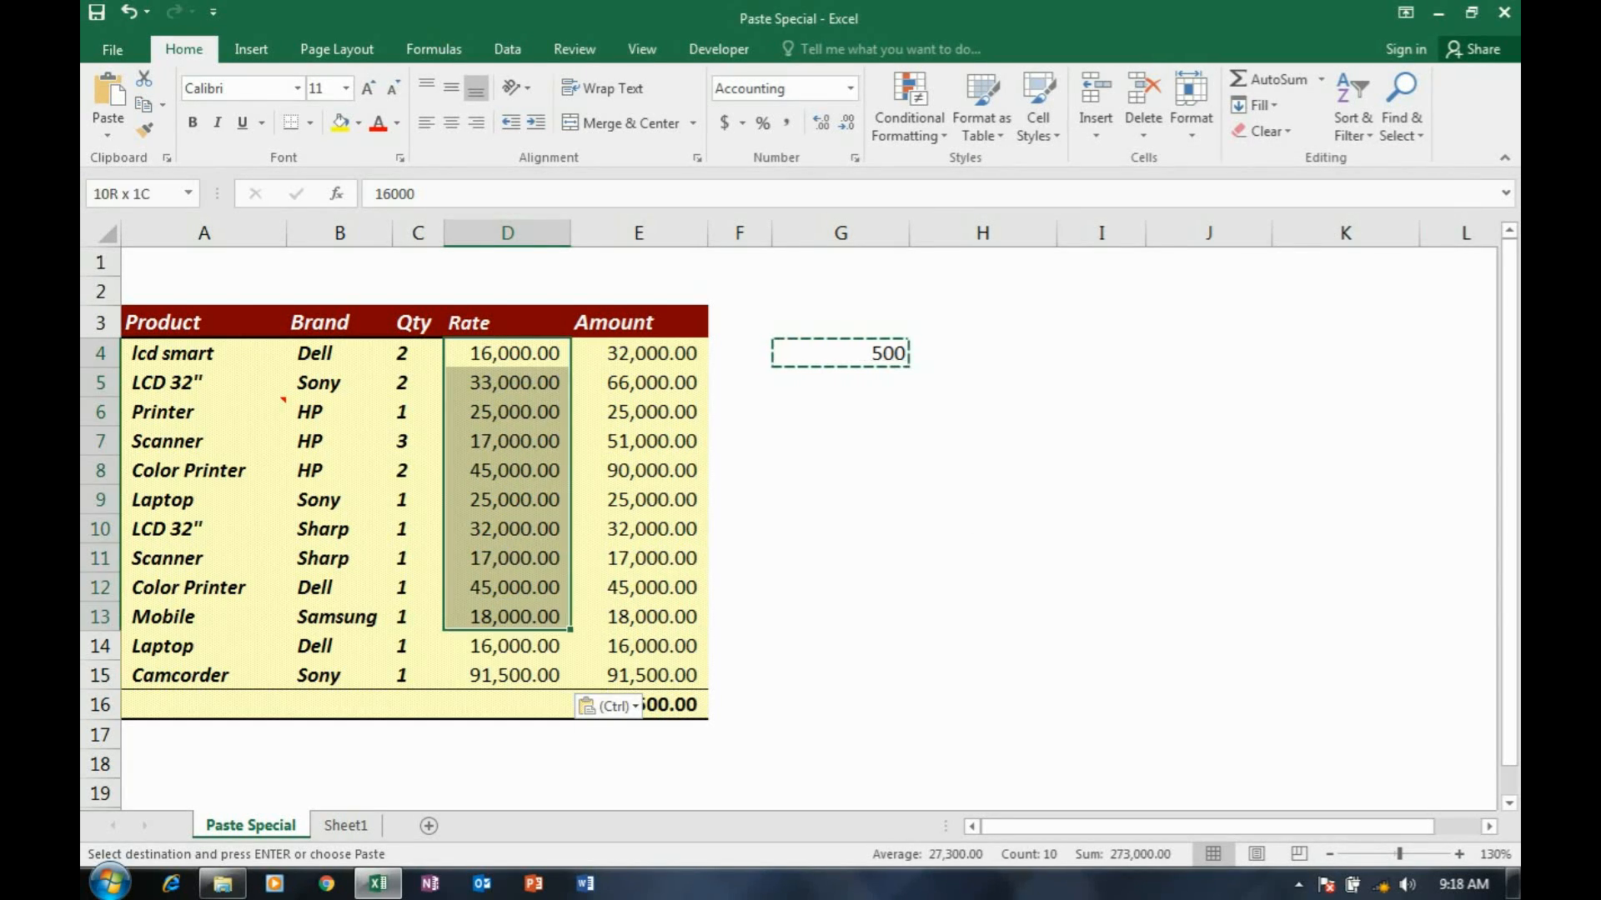
key("ctrl+alt+v")
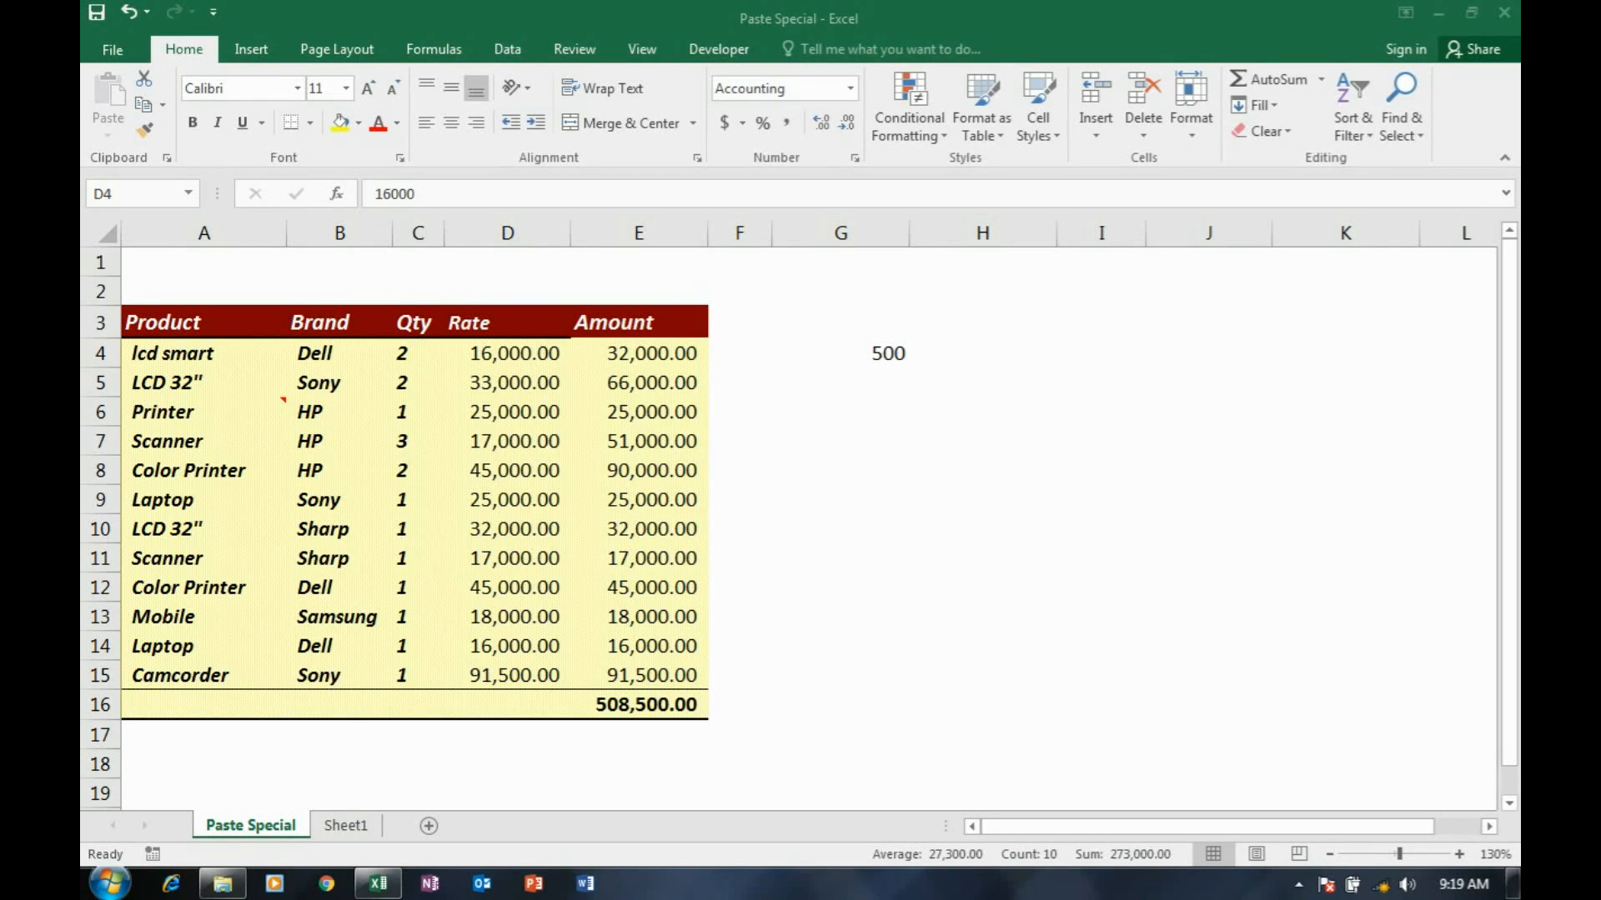
Replace the value in cell G4 with the factor 1.1.
left_click(840, 353)
type("1.1")
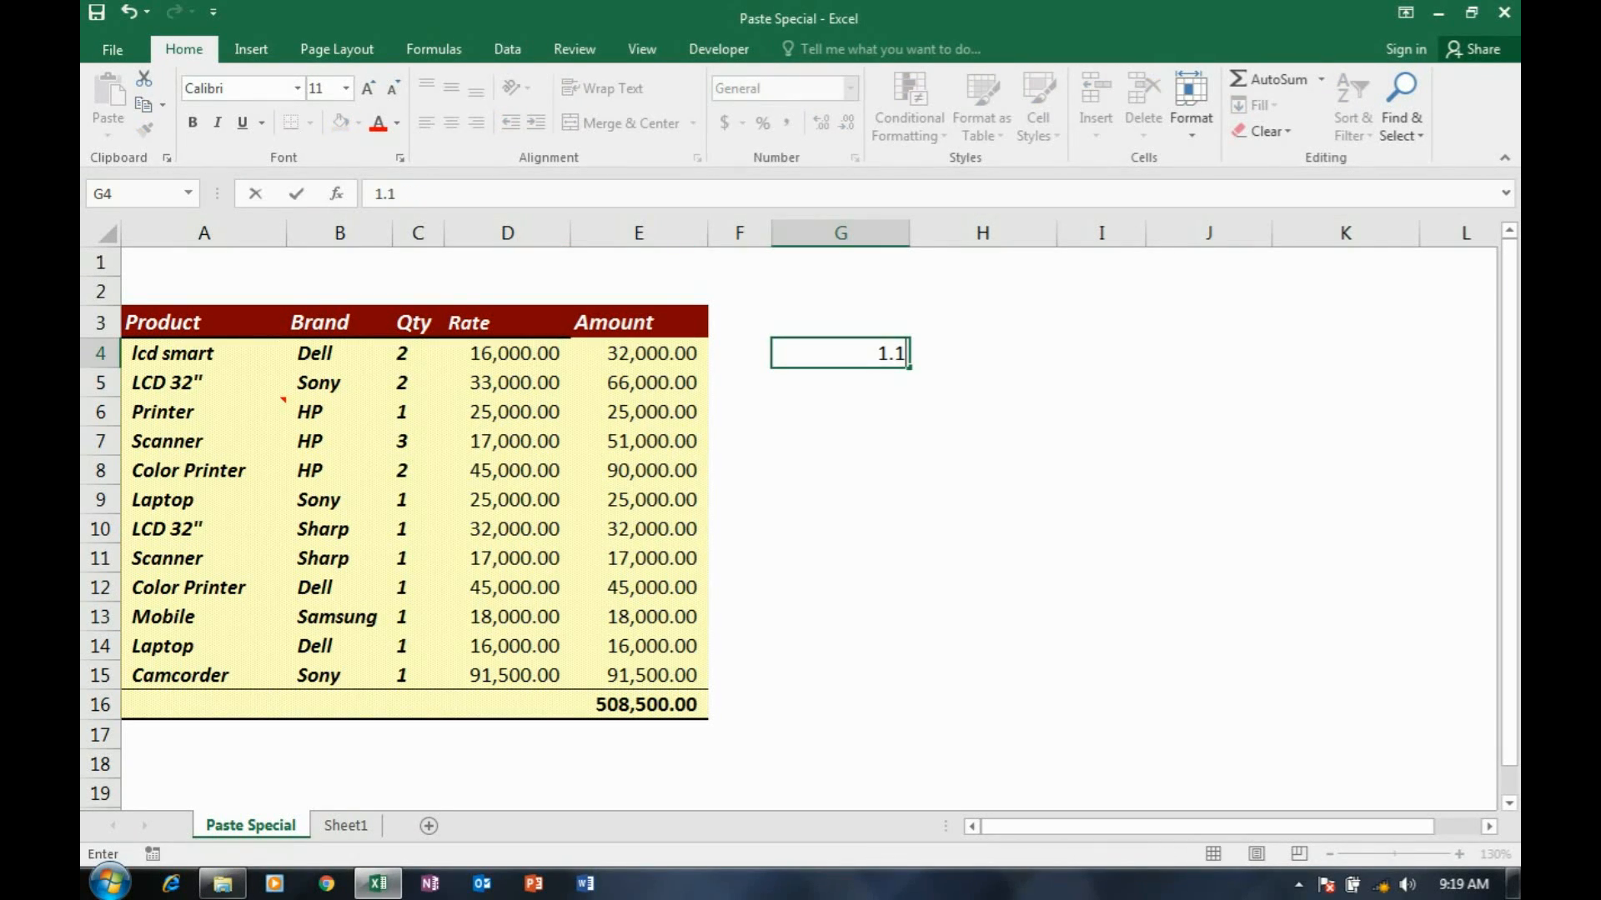
key("ctrl+Return")
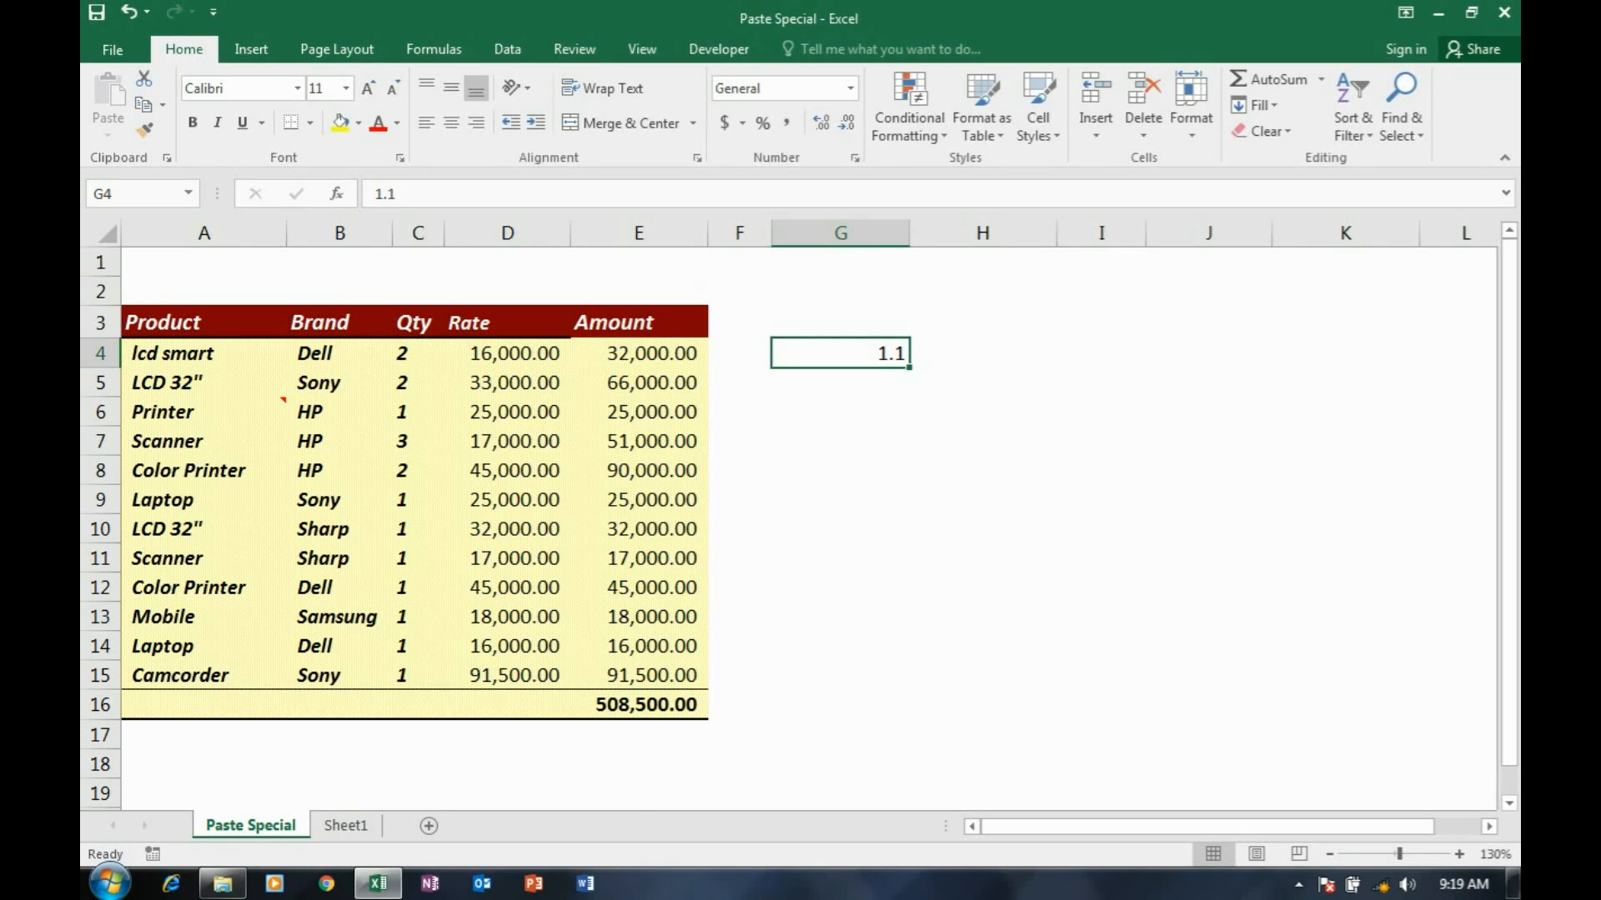
left_click(506, 353)
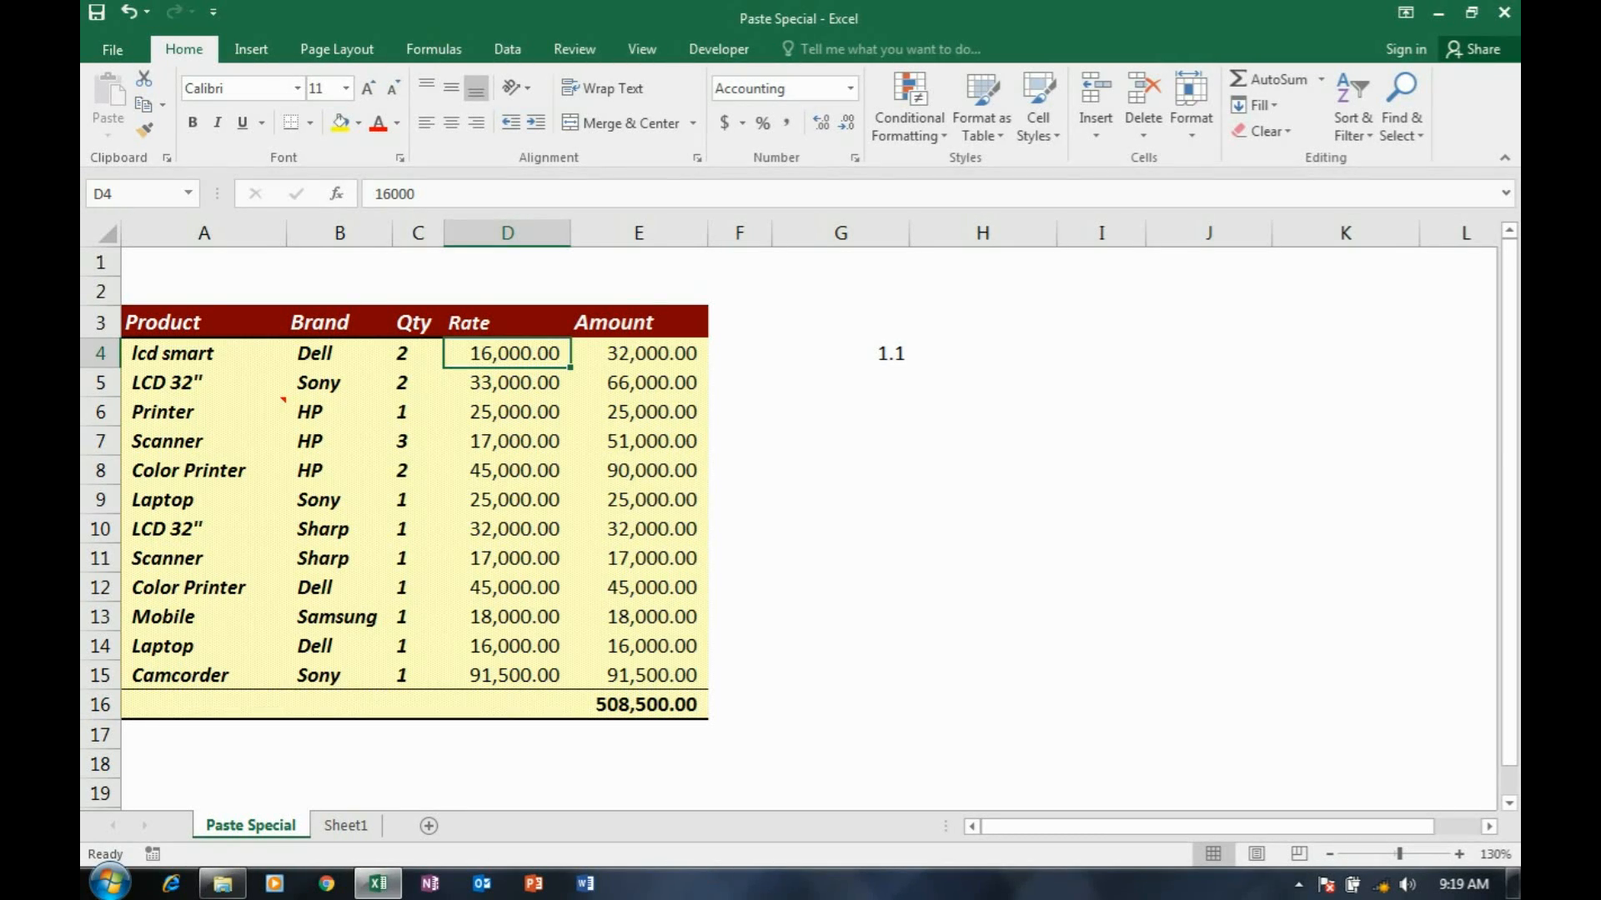
Copy the 1.1 in G4 and paste it onto D4:D15 with Paste Special, using Values and the Multiply operation.
left_click(841, 353)
key("ctrl+c")
left_click_drag(507, 354, 507, 676)
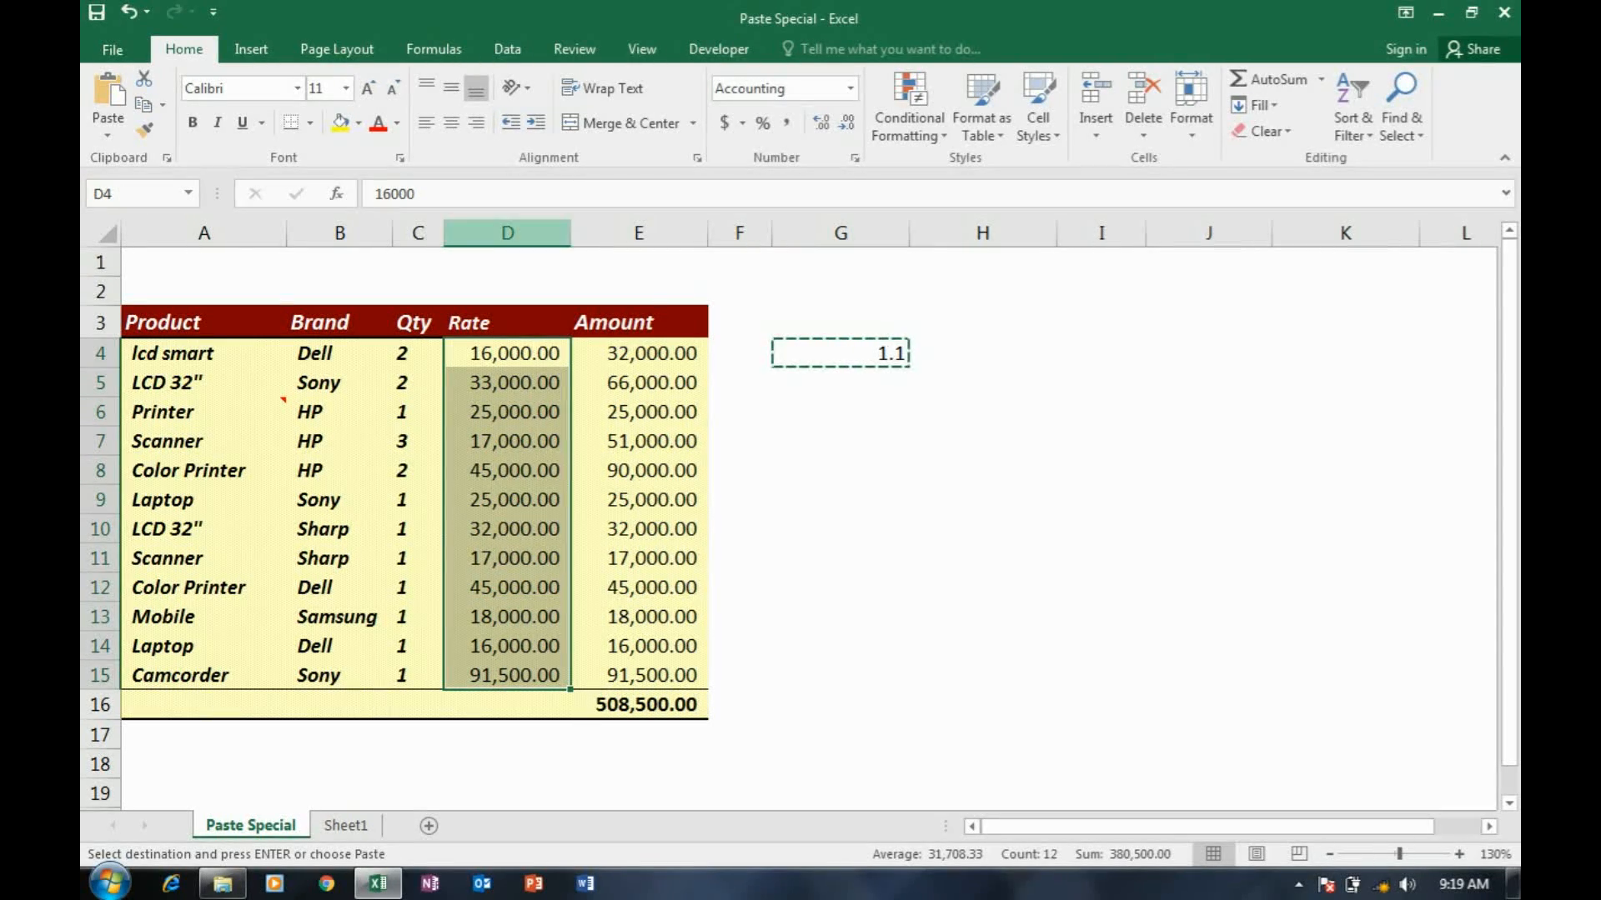
right_click(520, 643)
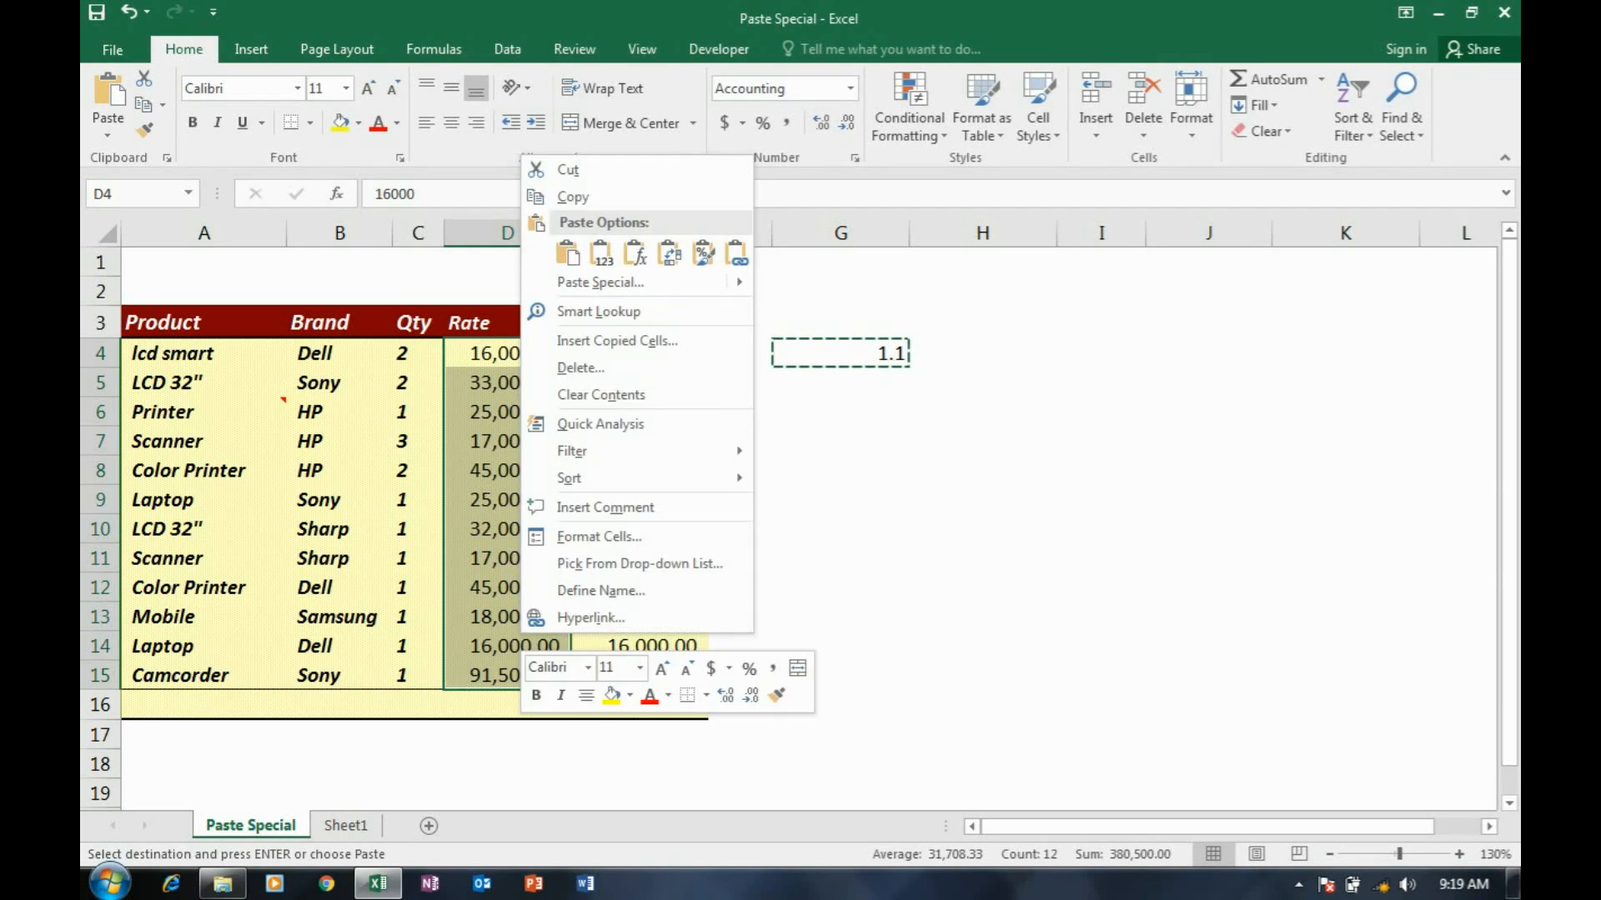
left_click(600, 282)
key("alt+v")
left_click_drag(584, 100, 1170, 205)
key("alt+m")
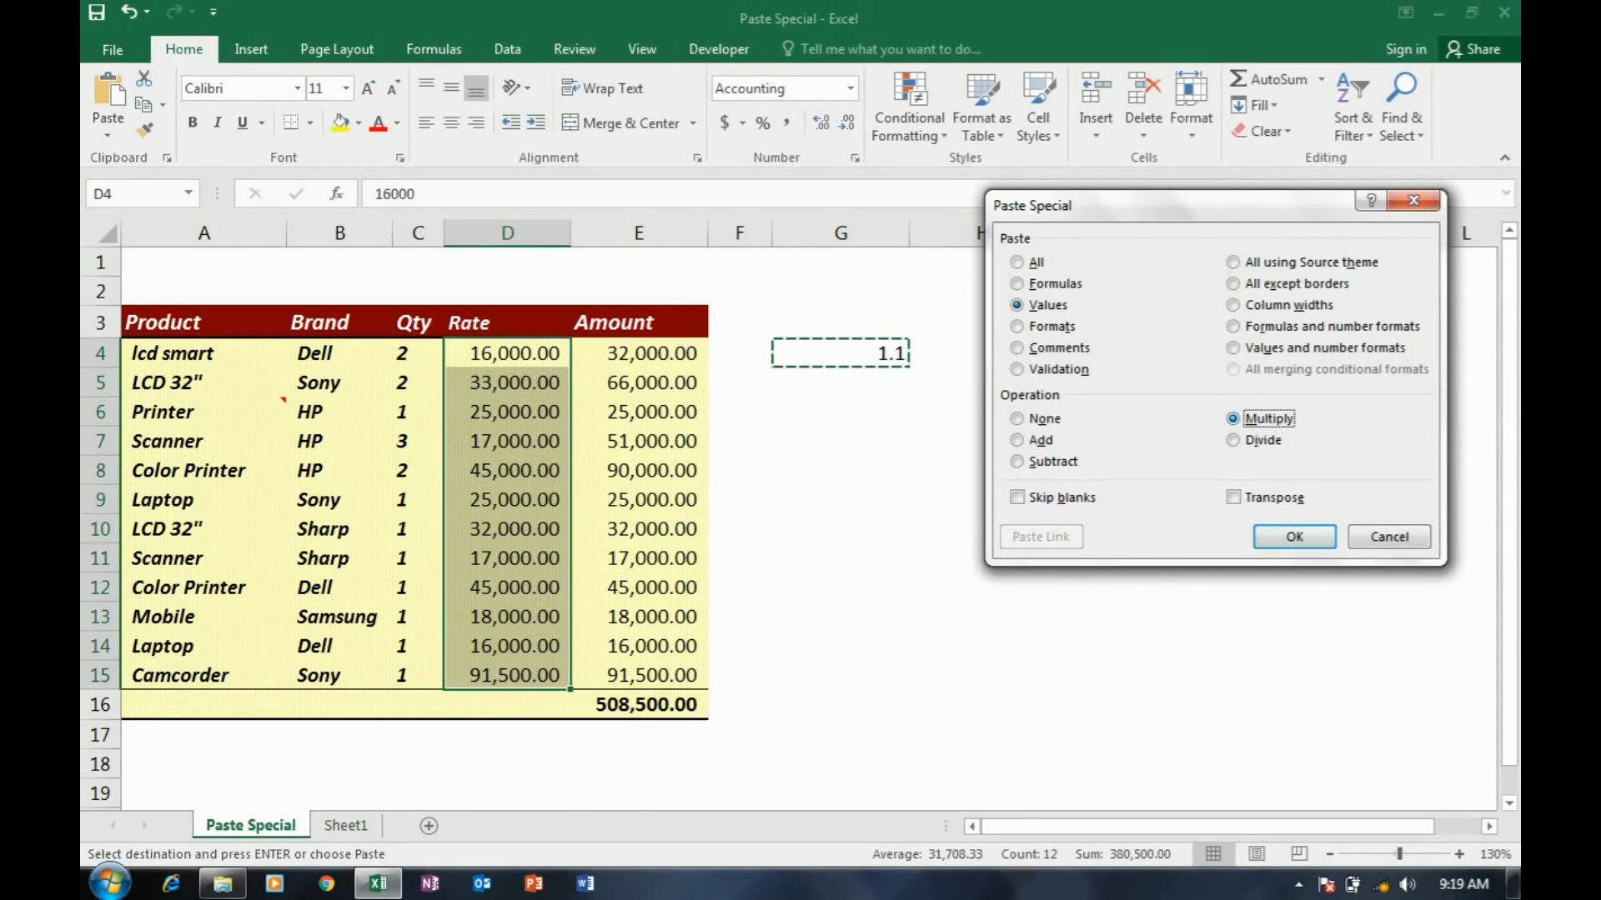
key("Return")
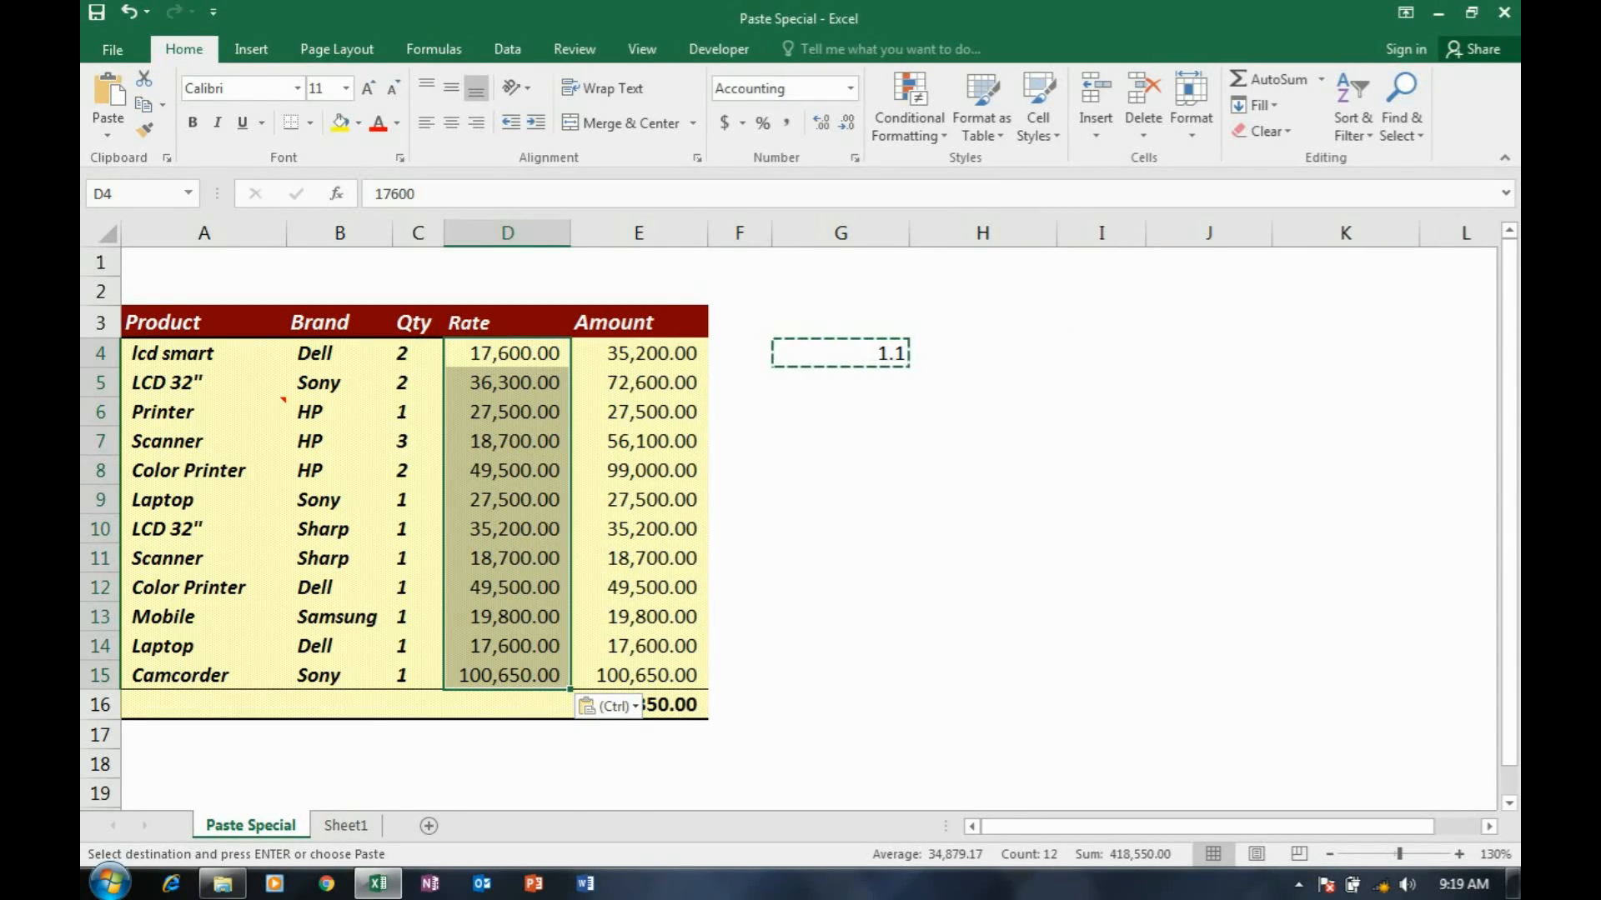
key("Escape")
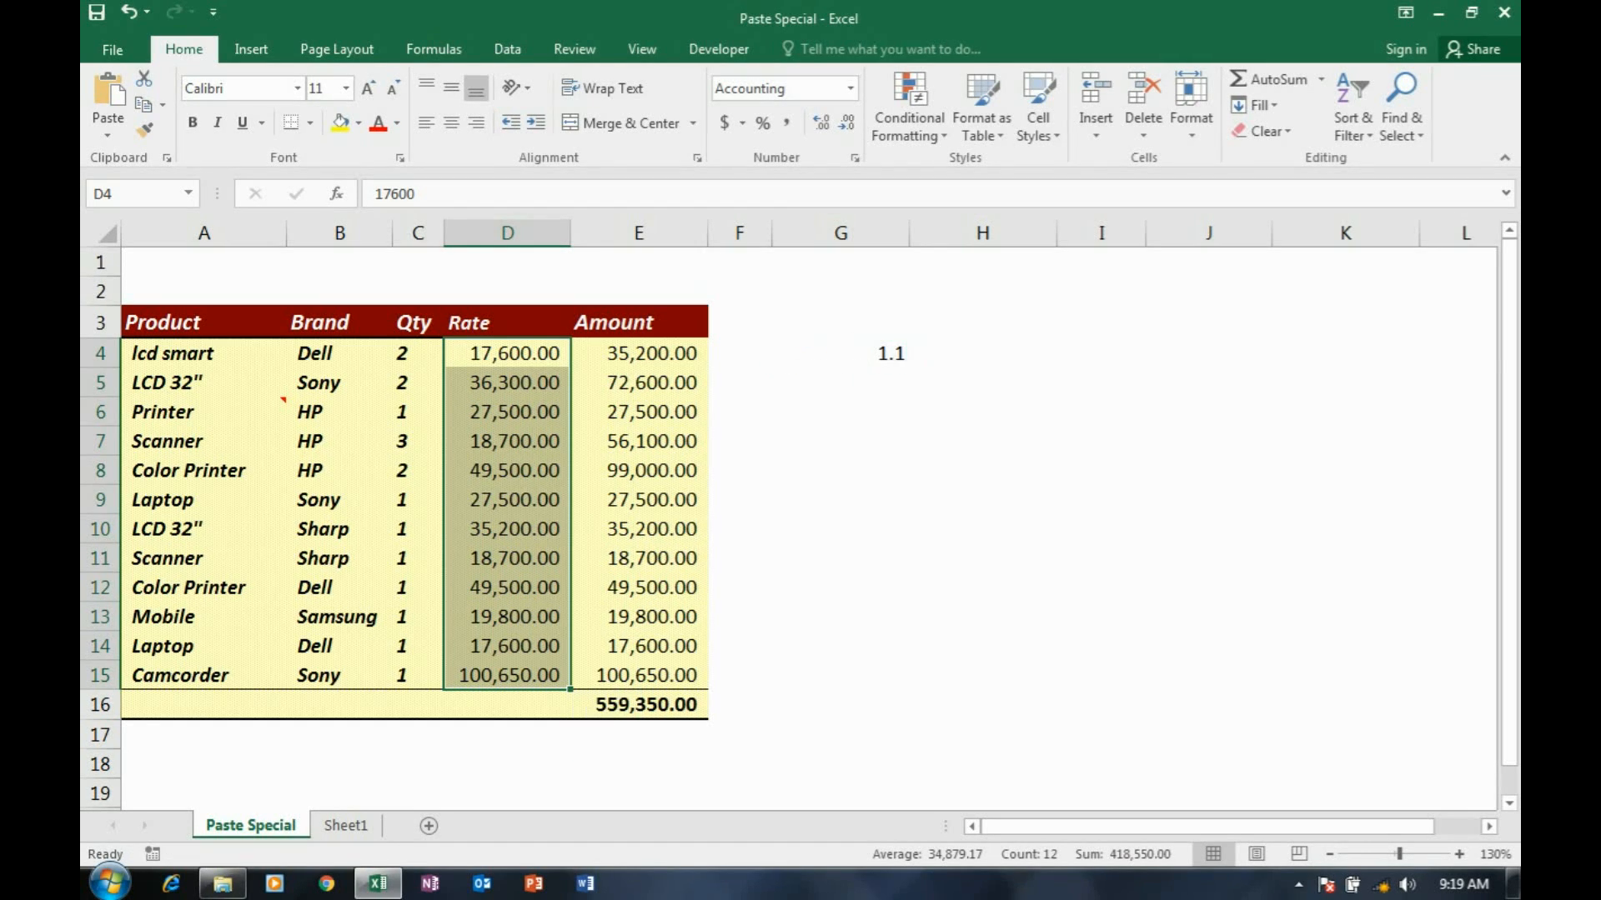
Copy G4 and paste it onto D4:D15 with Paste Special, using Values and the Divide operation, to divide every rate by 1.1.
left_click(841, 354)
key("ctrl+c")
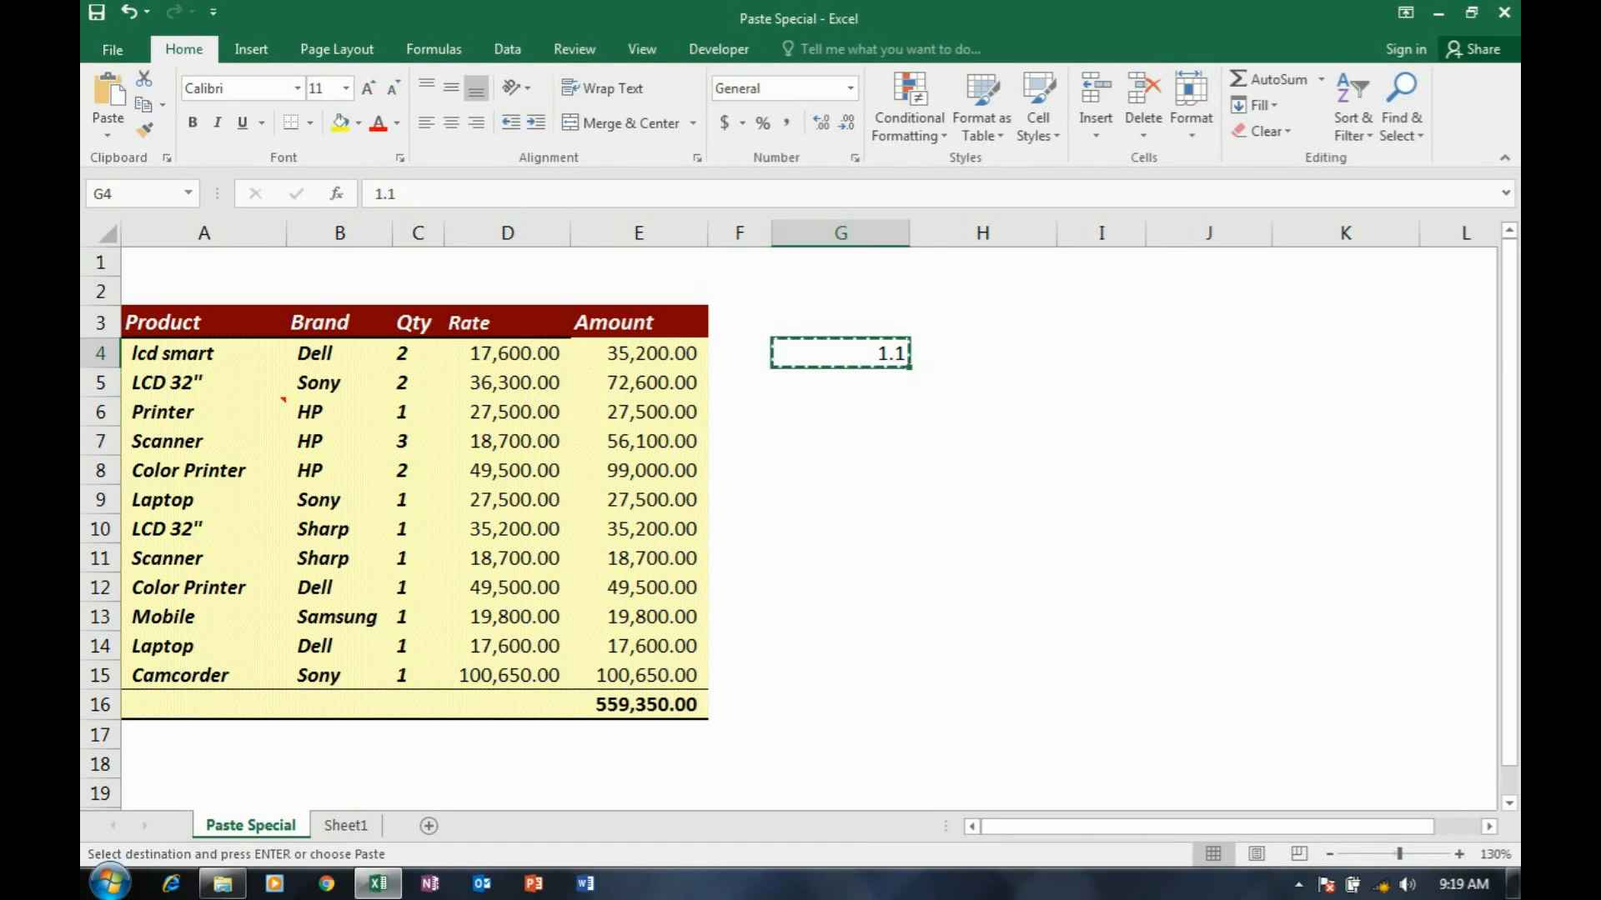
left_click_drag(507, 353, 506, 675)
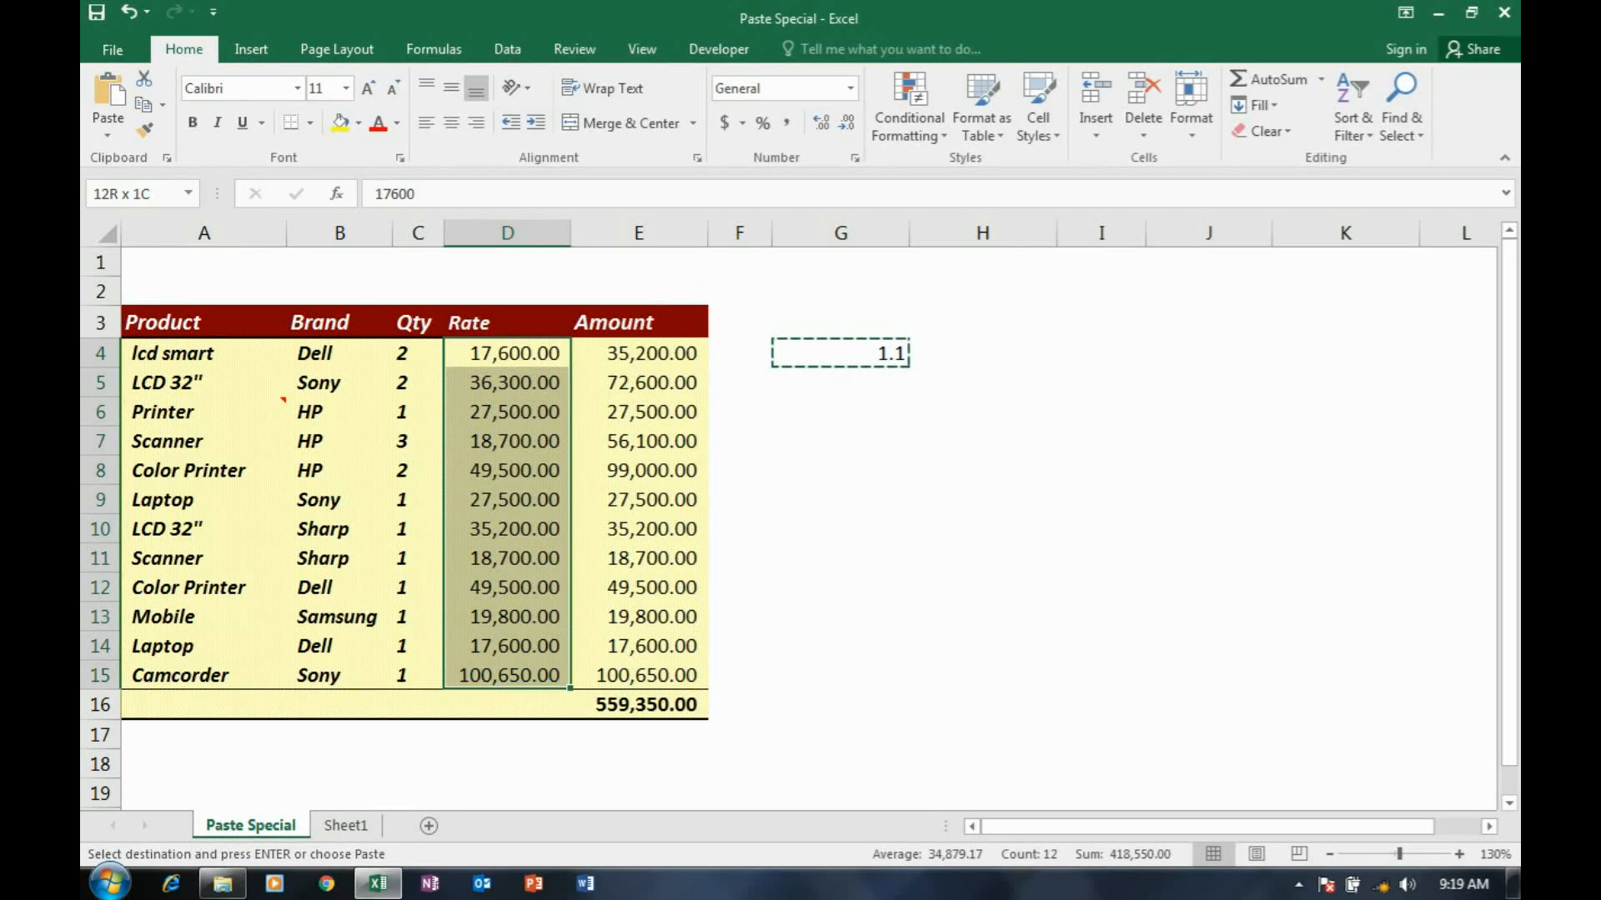
right_click(512, 675)
left_click(593, 311)
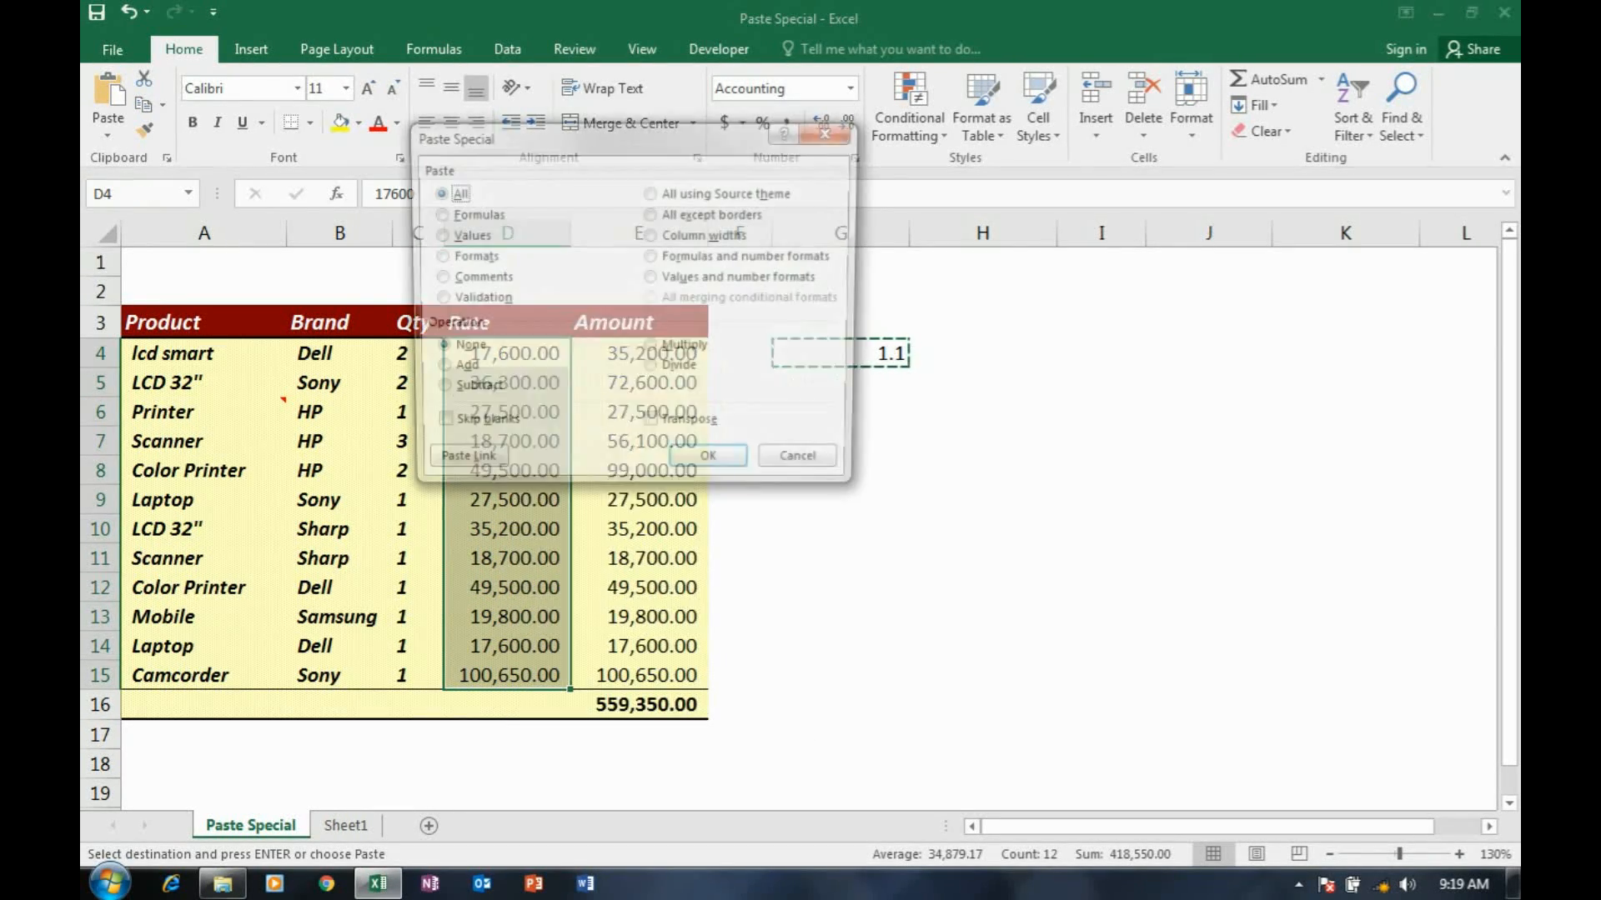
left_click(465, 236)
left_click(651, 370)
left_click_drag(584, 135, 1236, 193)
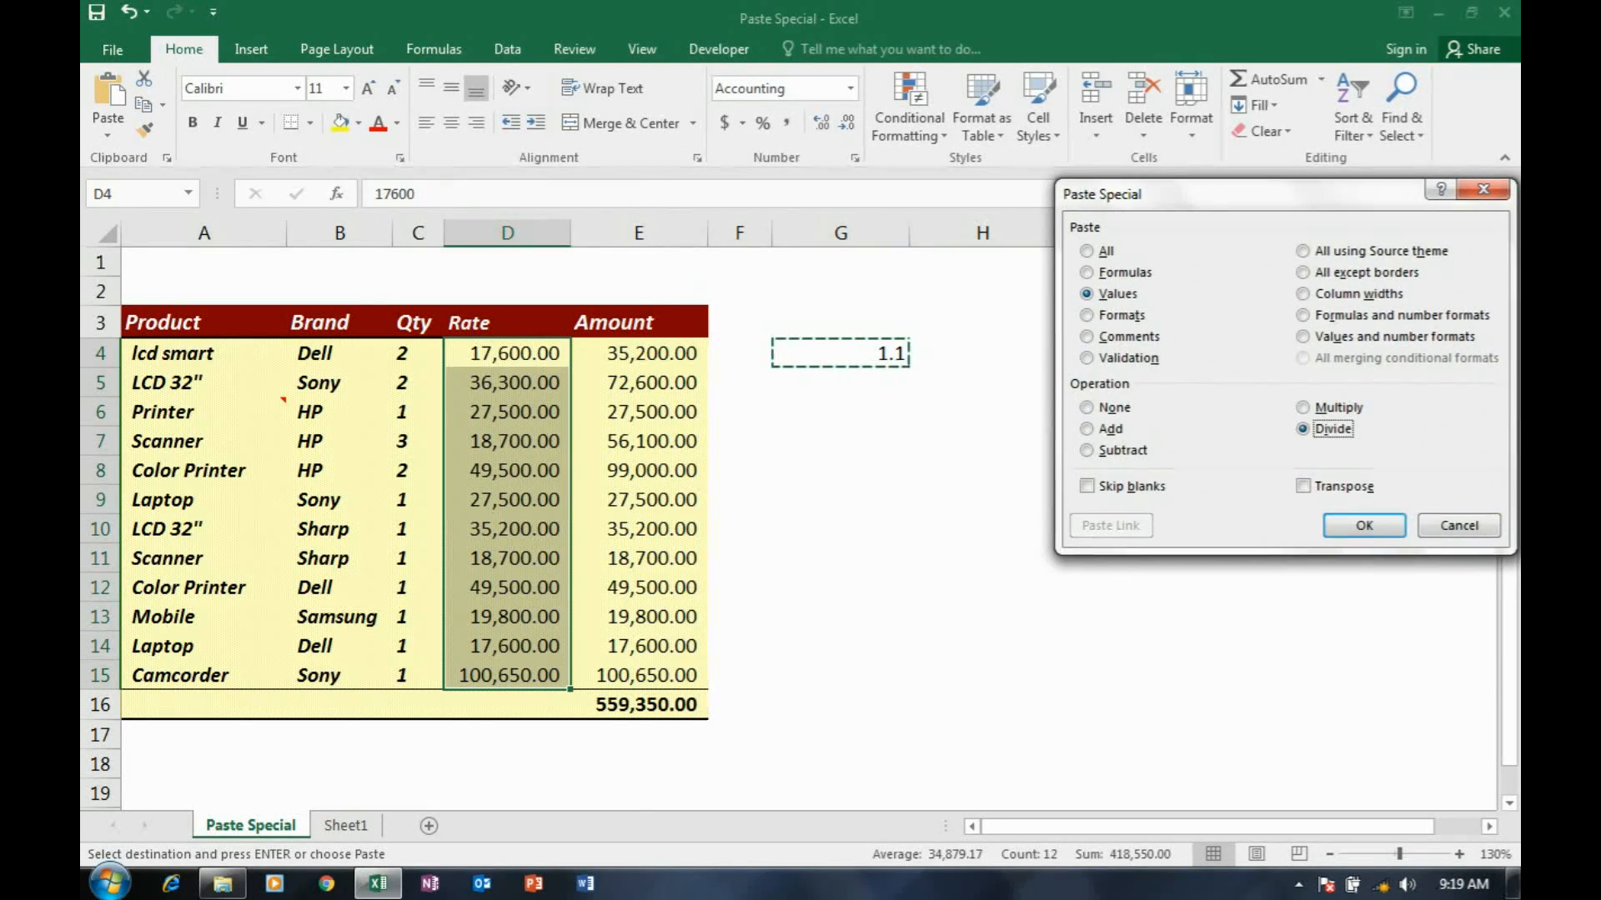
left_click(1359, 525)
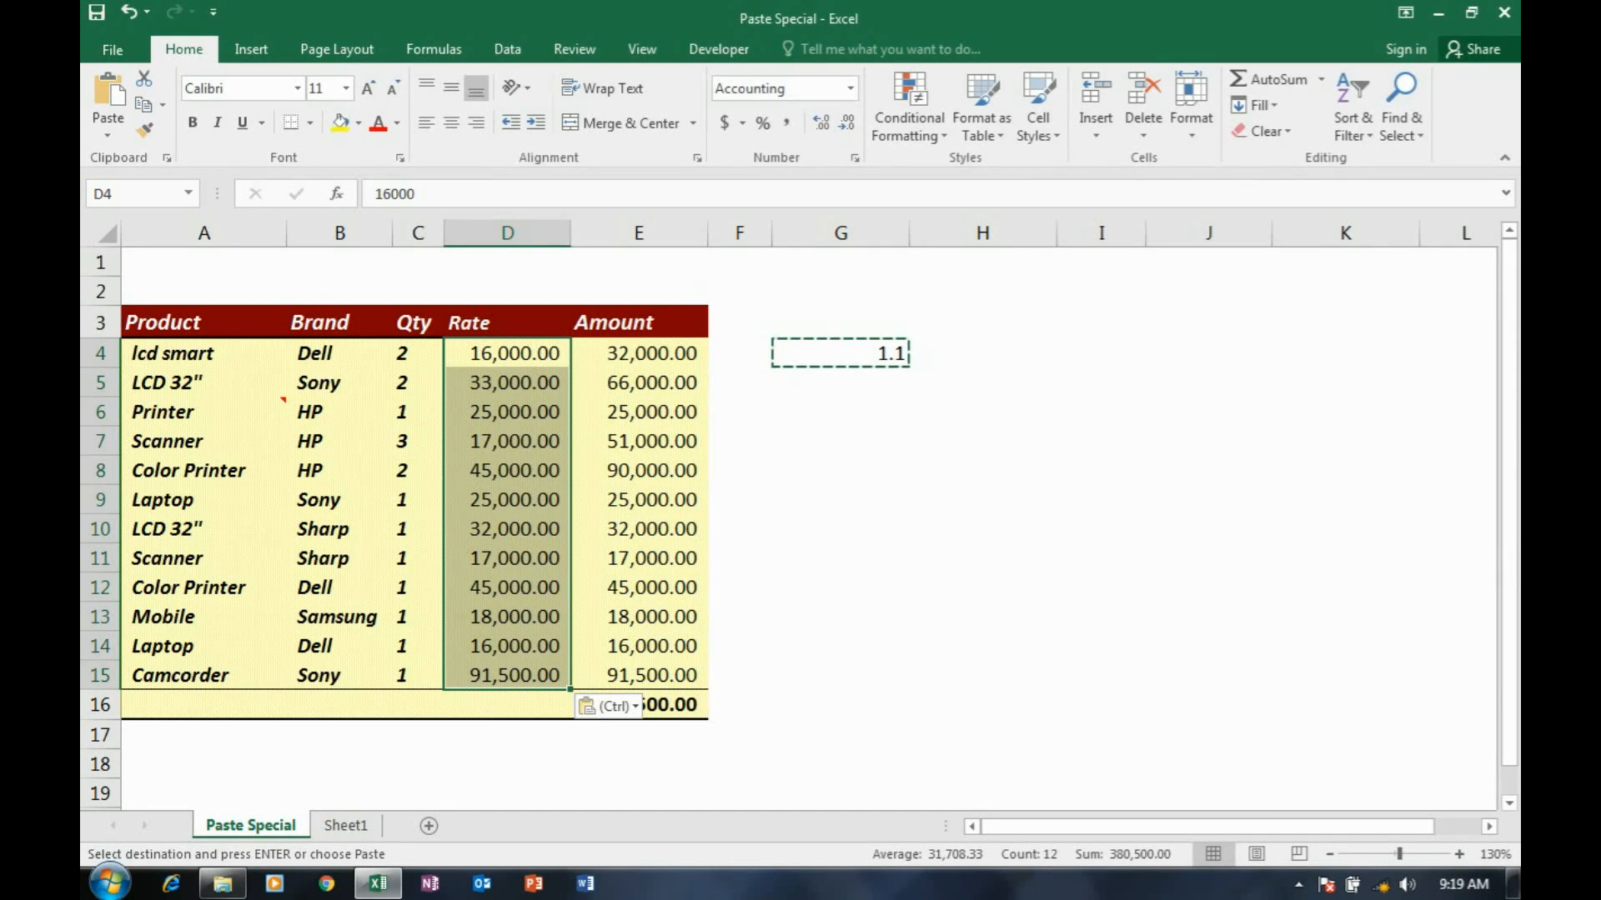
left_click(508, 353)
key("Escape")
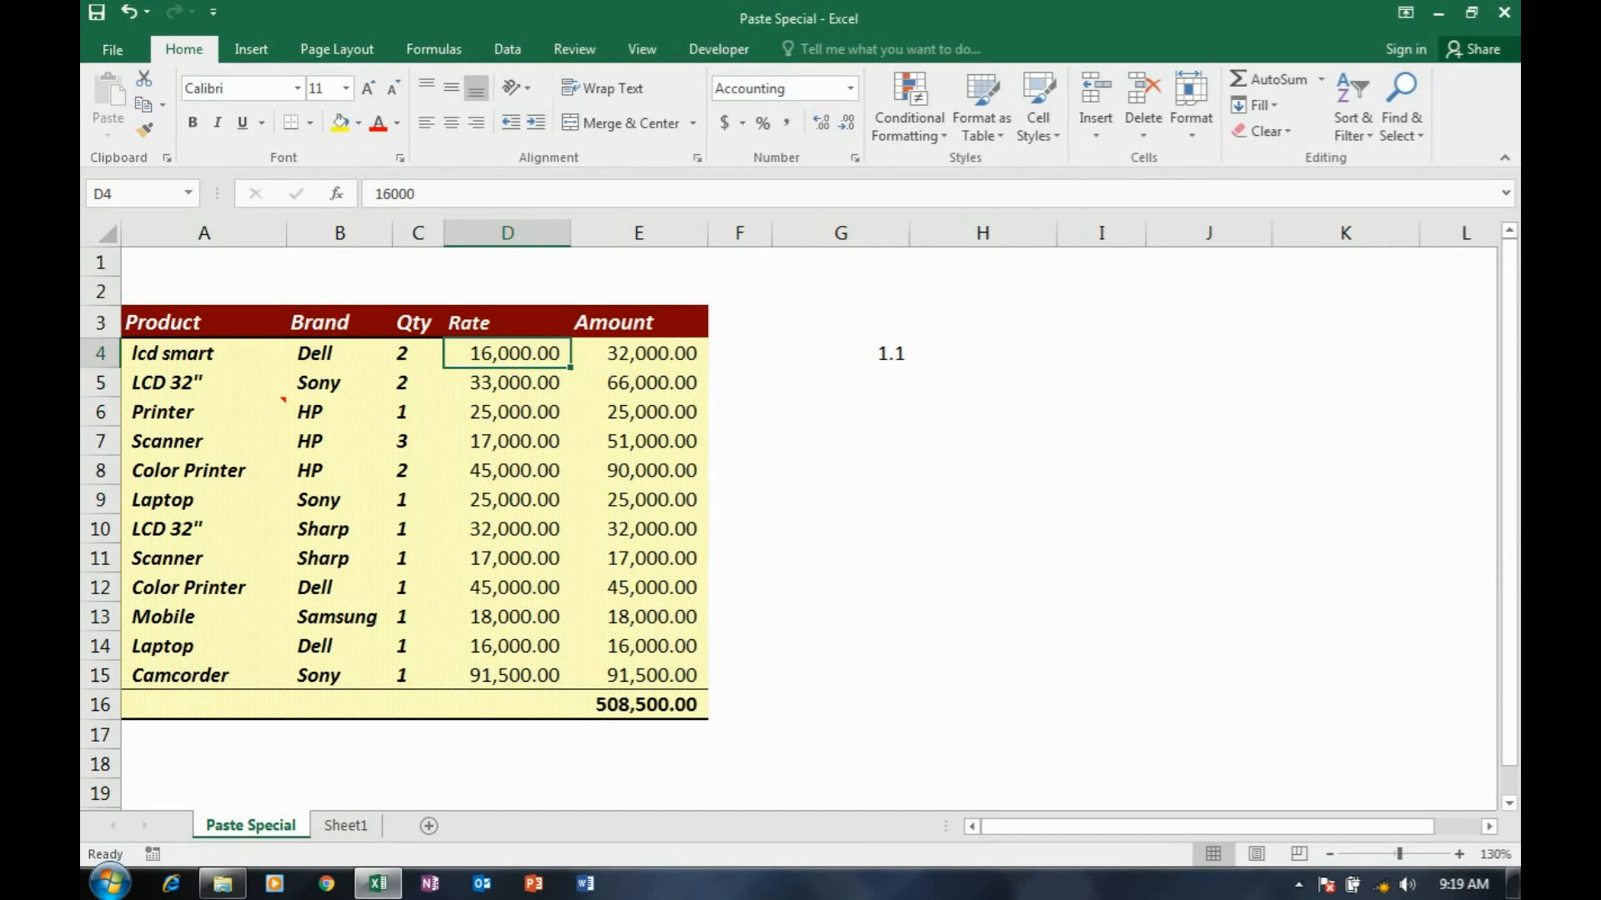
Clear cell G4 and copy the whole product table, A3:E16.
left_click(841, 353)
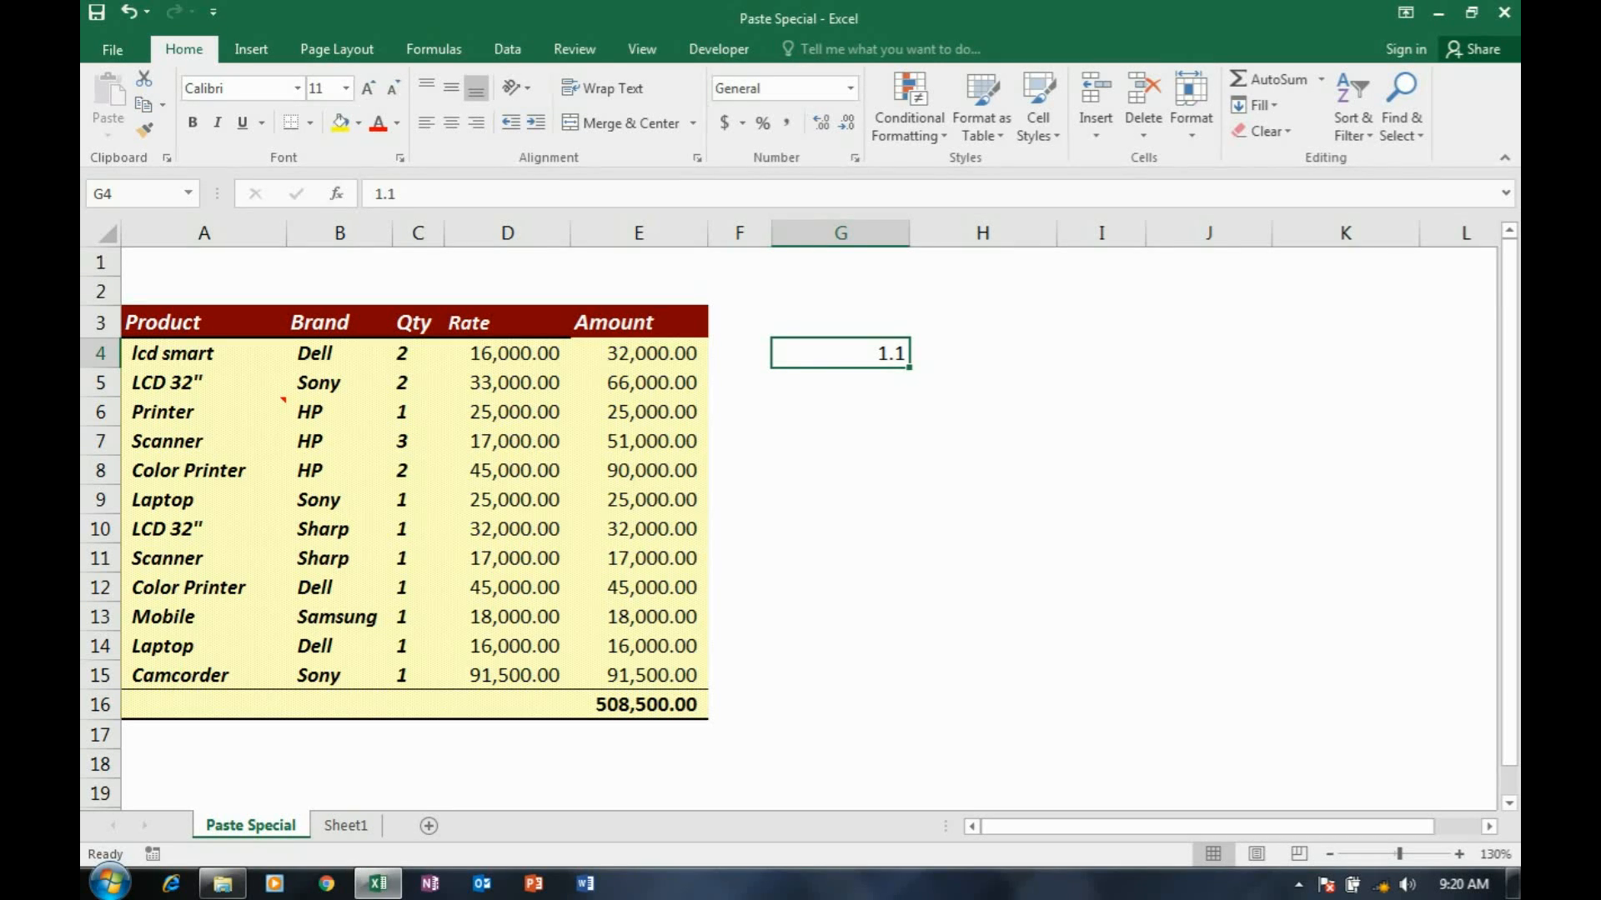
key("Delete")
left_click_drag(204, 323, 655, 705)
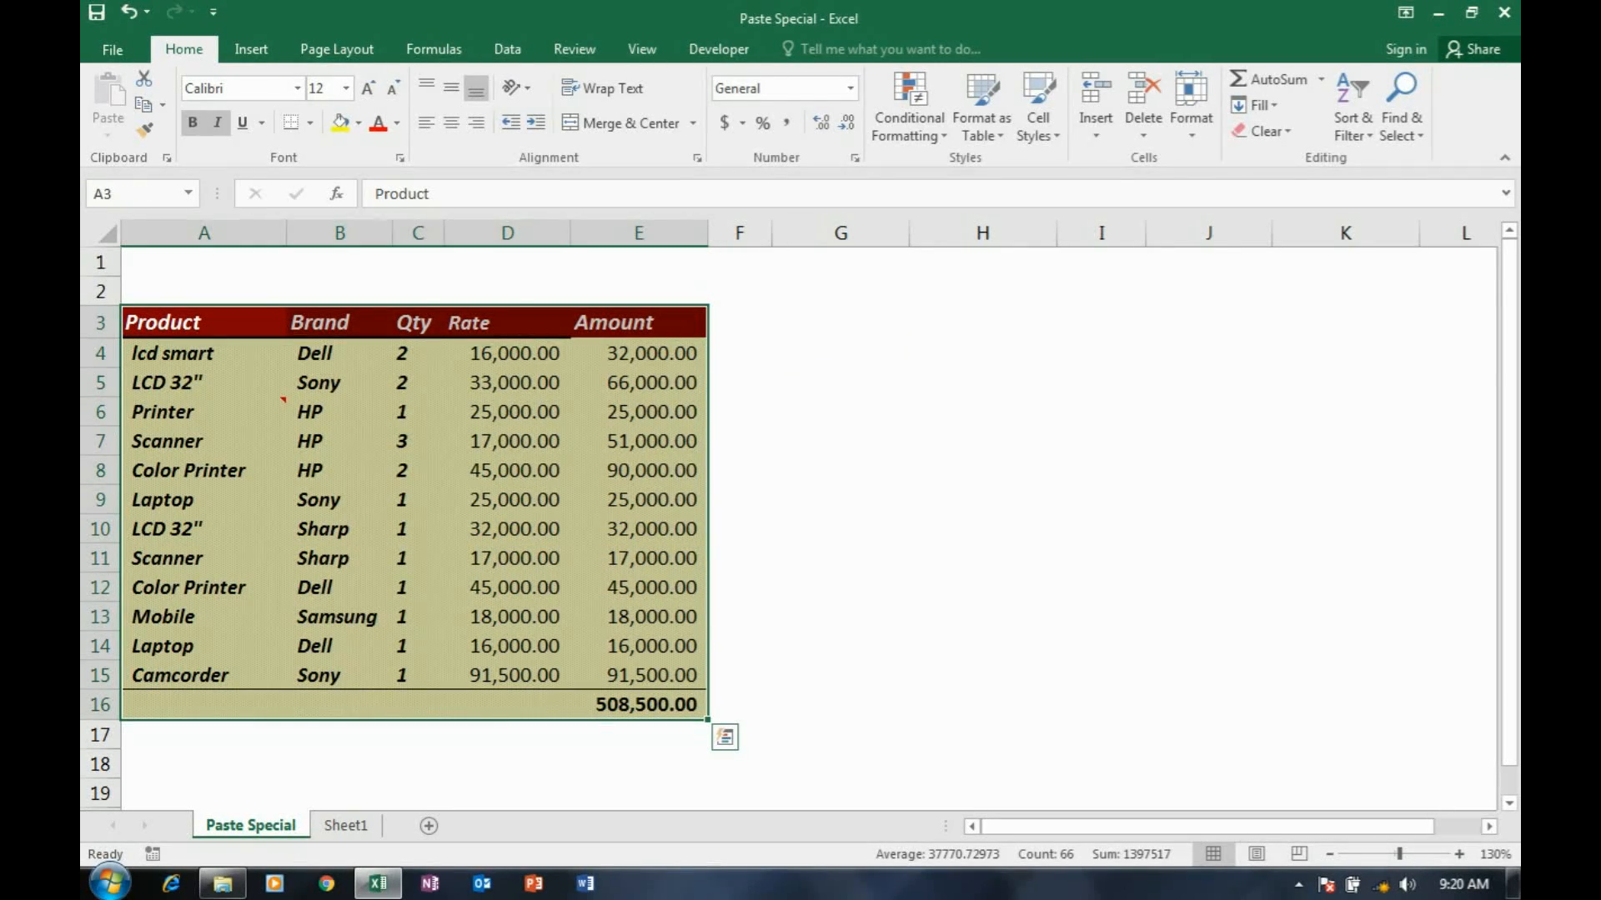
key("ctrl+c")
Paste the copied table at A18 with Paste Special, using the Transpose option.
scroll(409, 500, "down", 3)
scroll(409, 500, "up", 3)
scroll(409, 501, "down", 2)
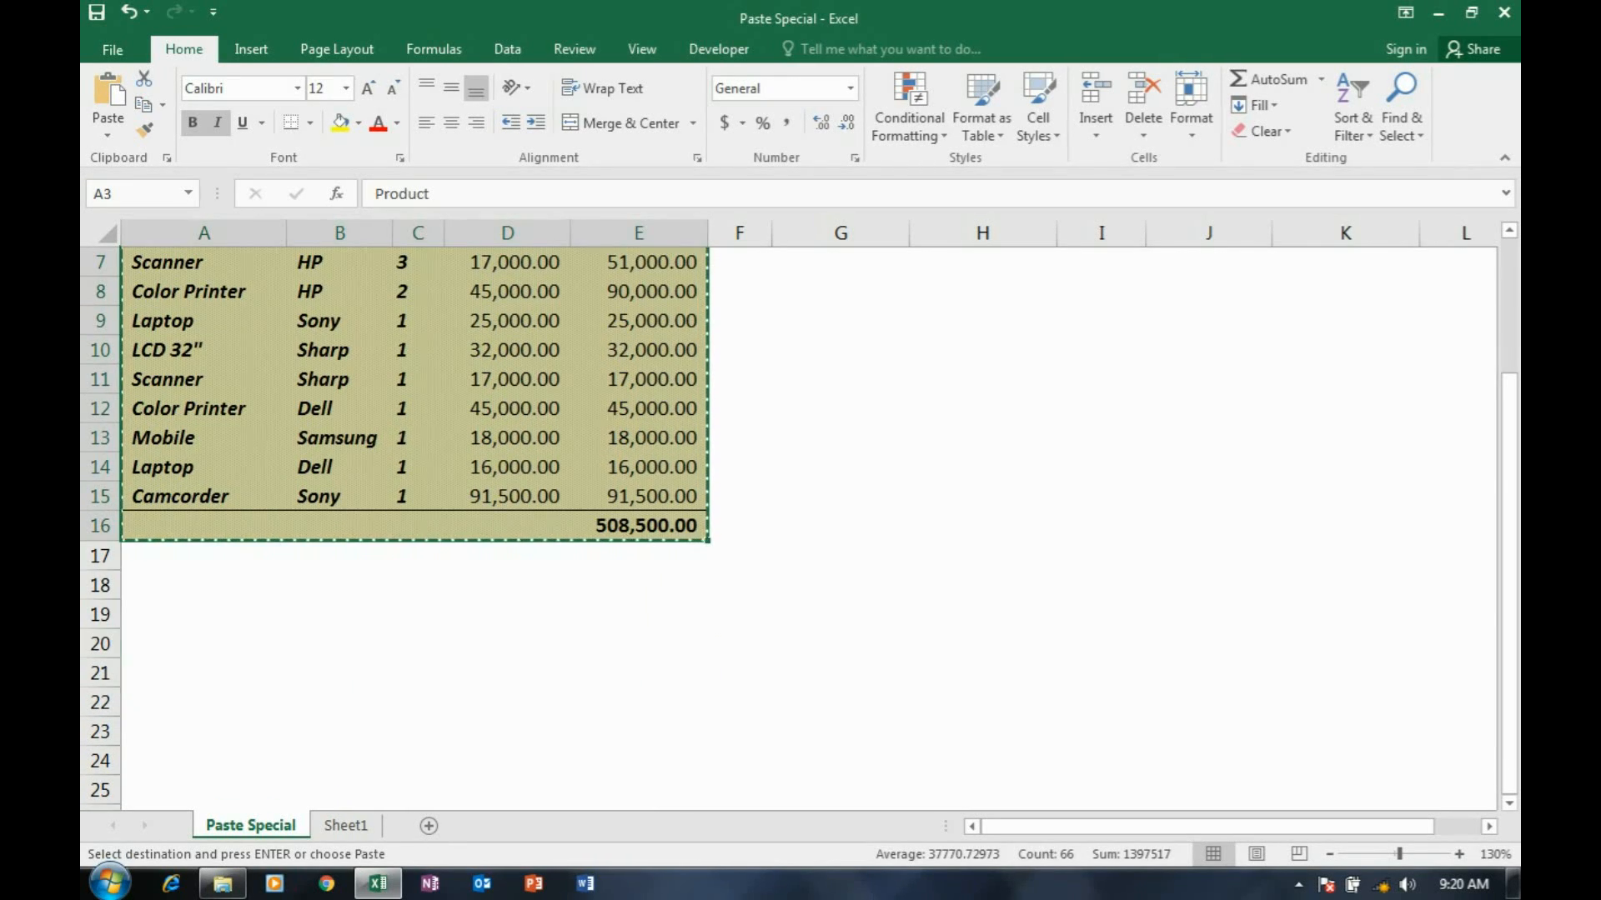
left_click(204, 585)
scroll(409, 500, "up", 2)
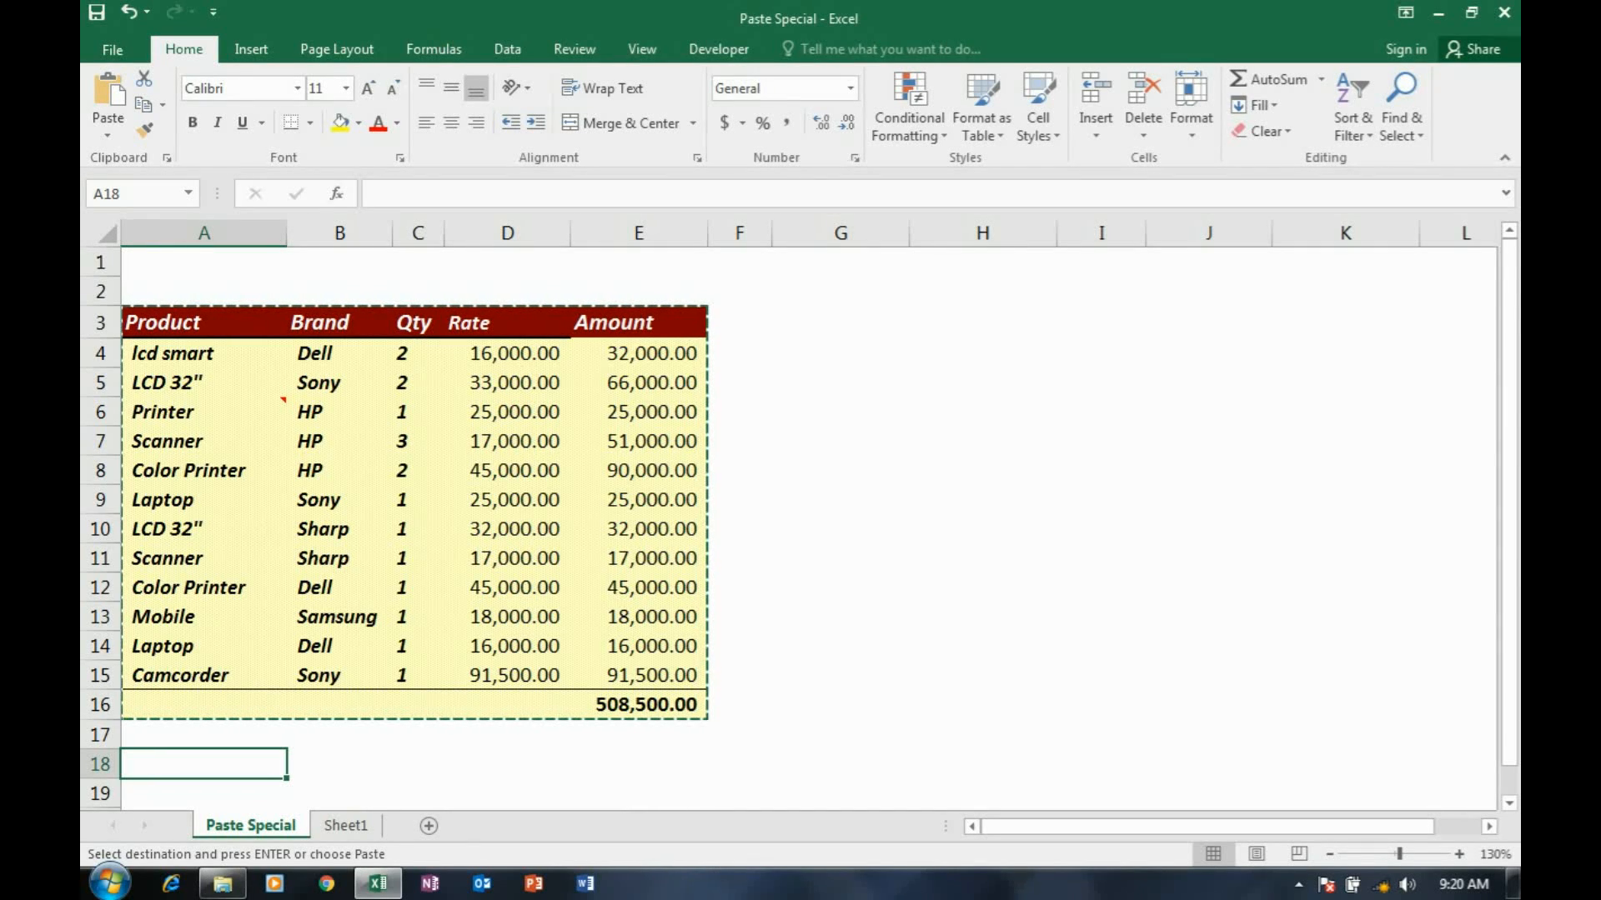
scroll(800, 517, "down", 2)
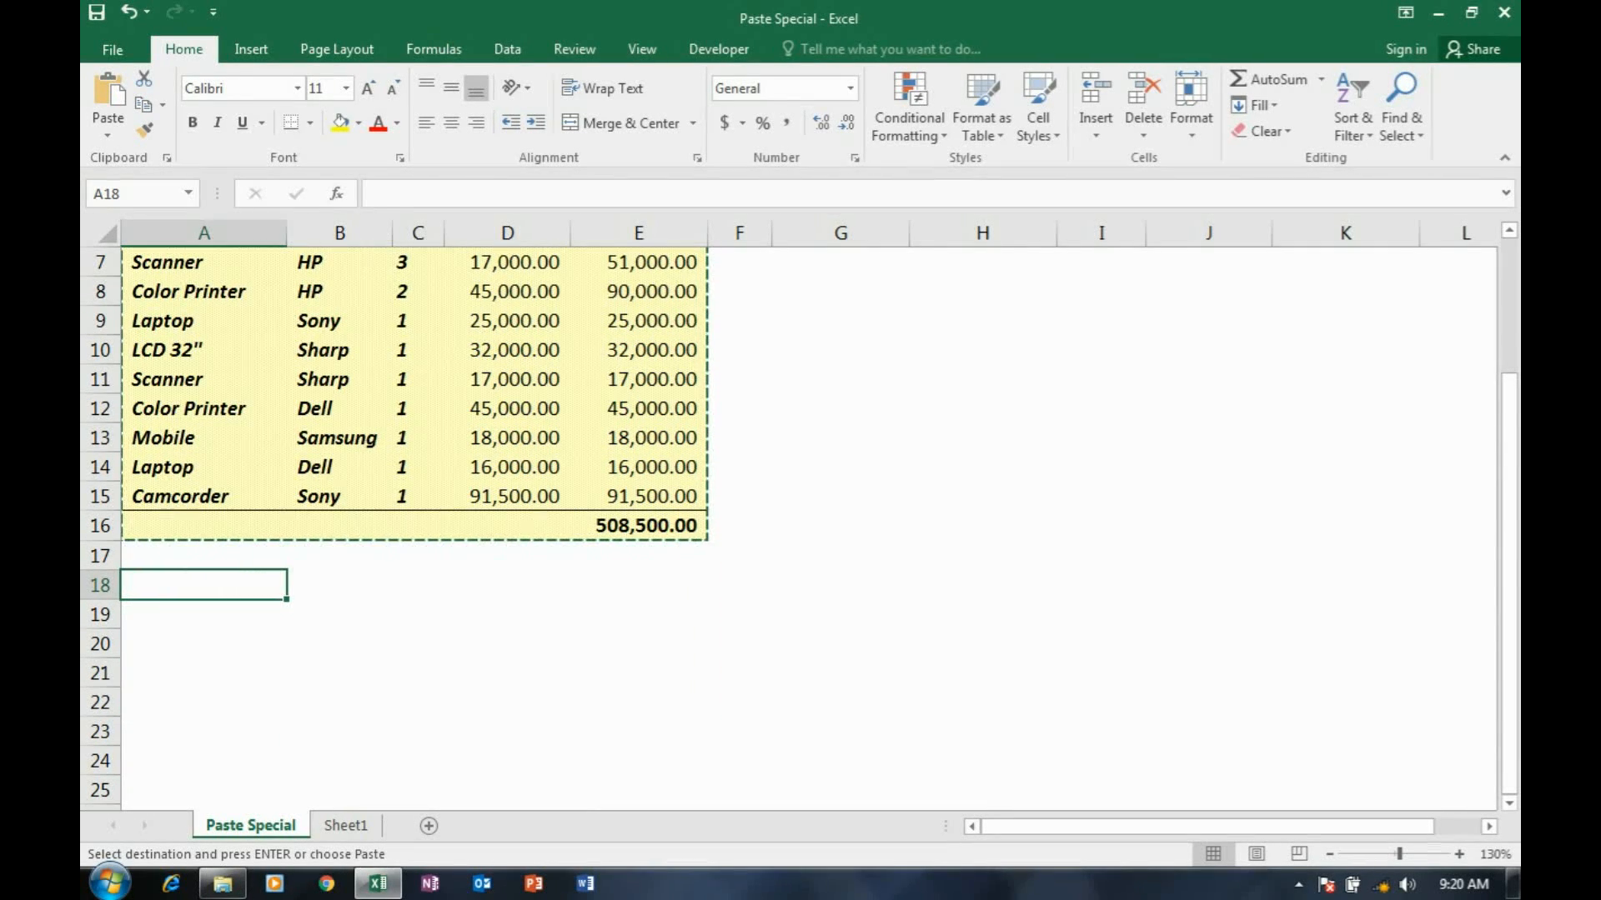
right_click(286, 589)
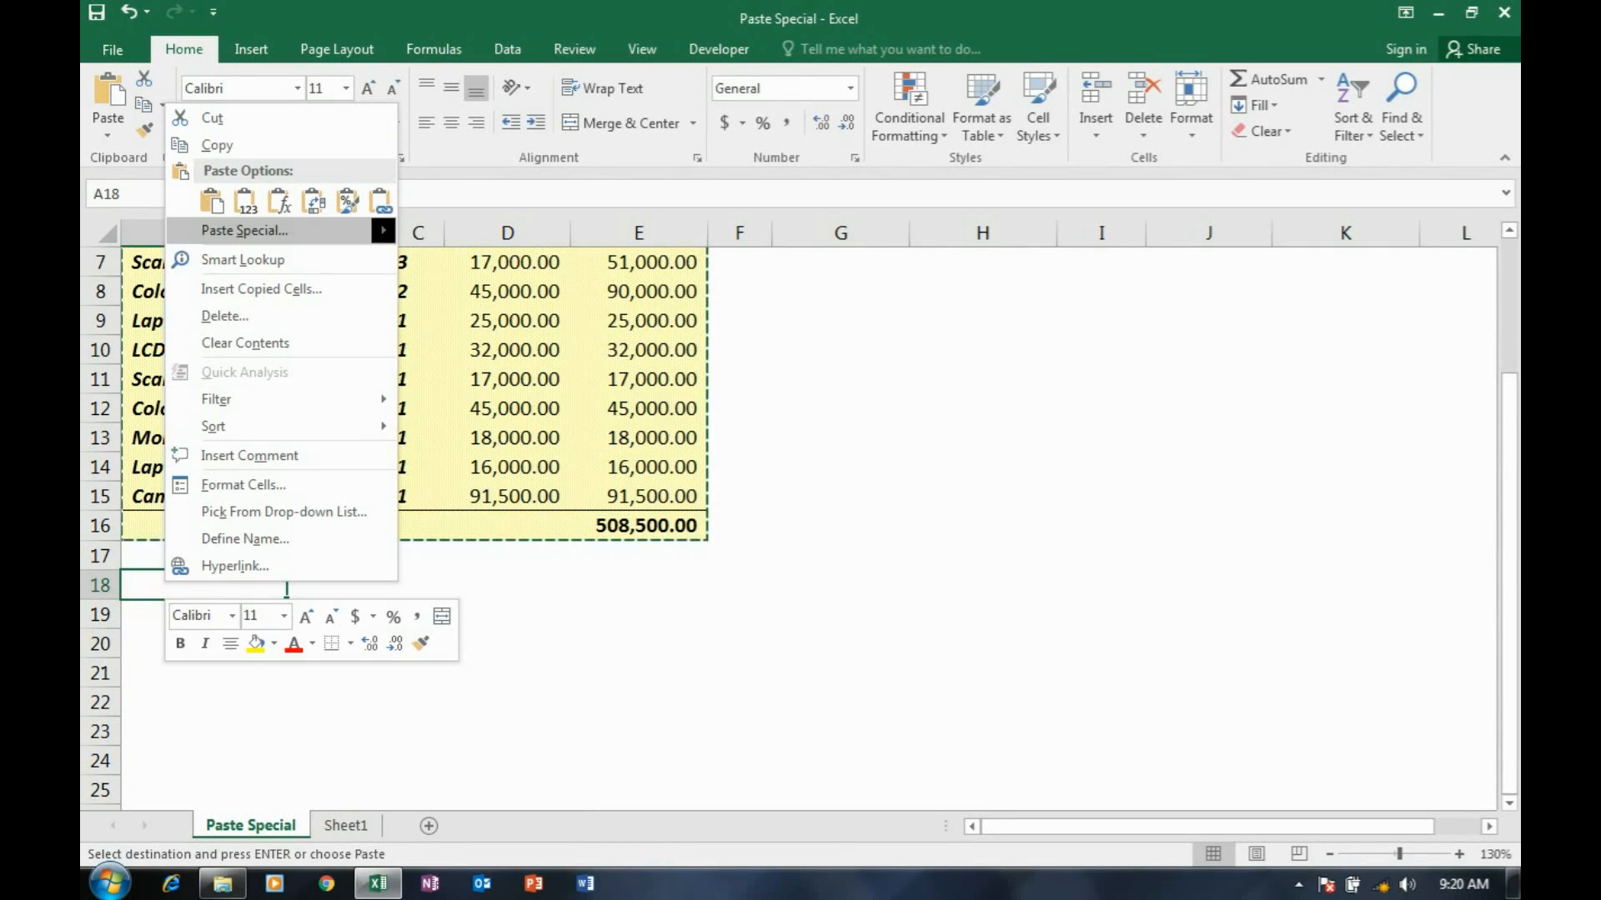
left_click(244, 230)
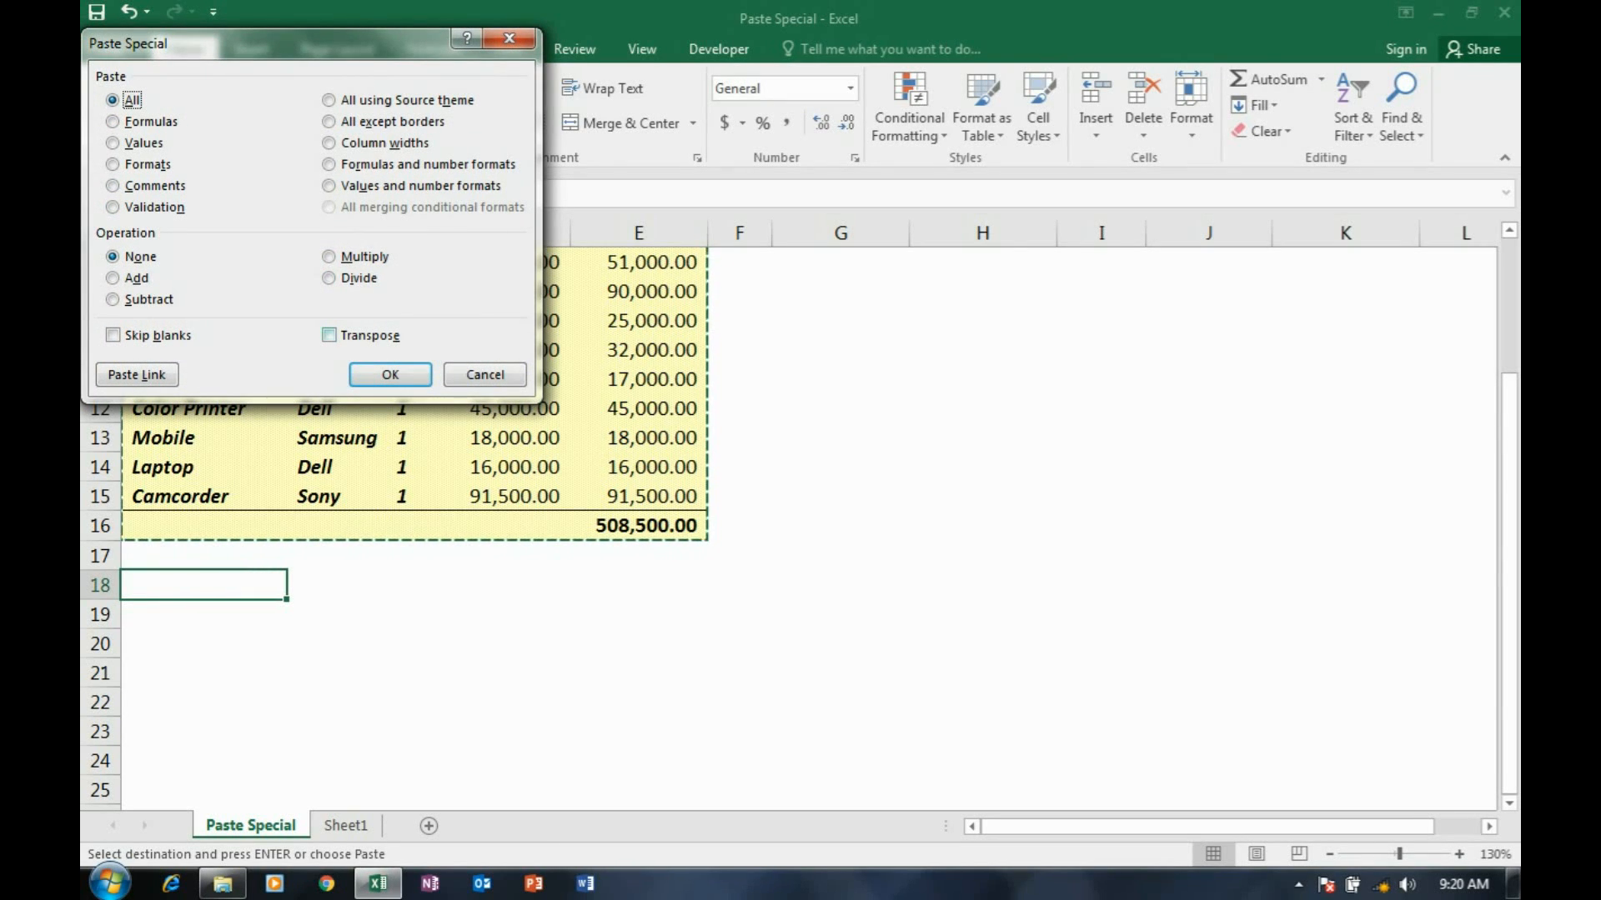
key("alt+e")
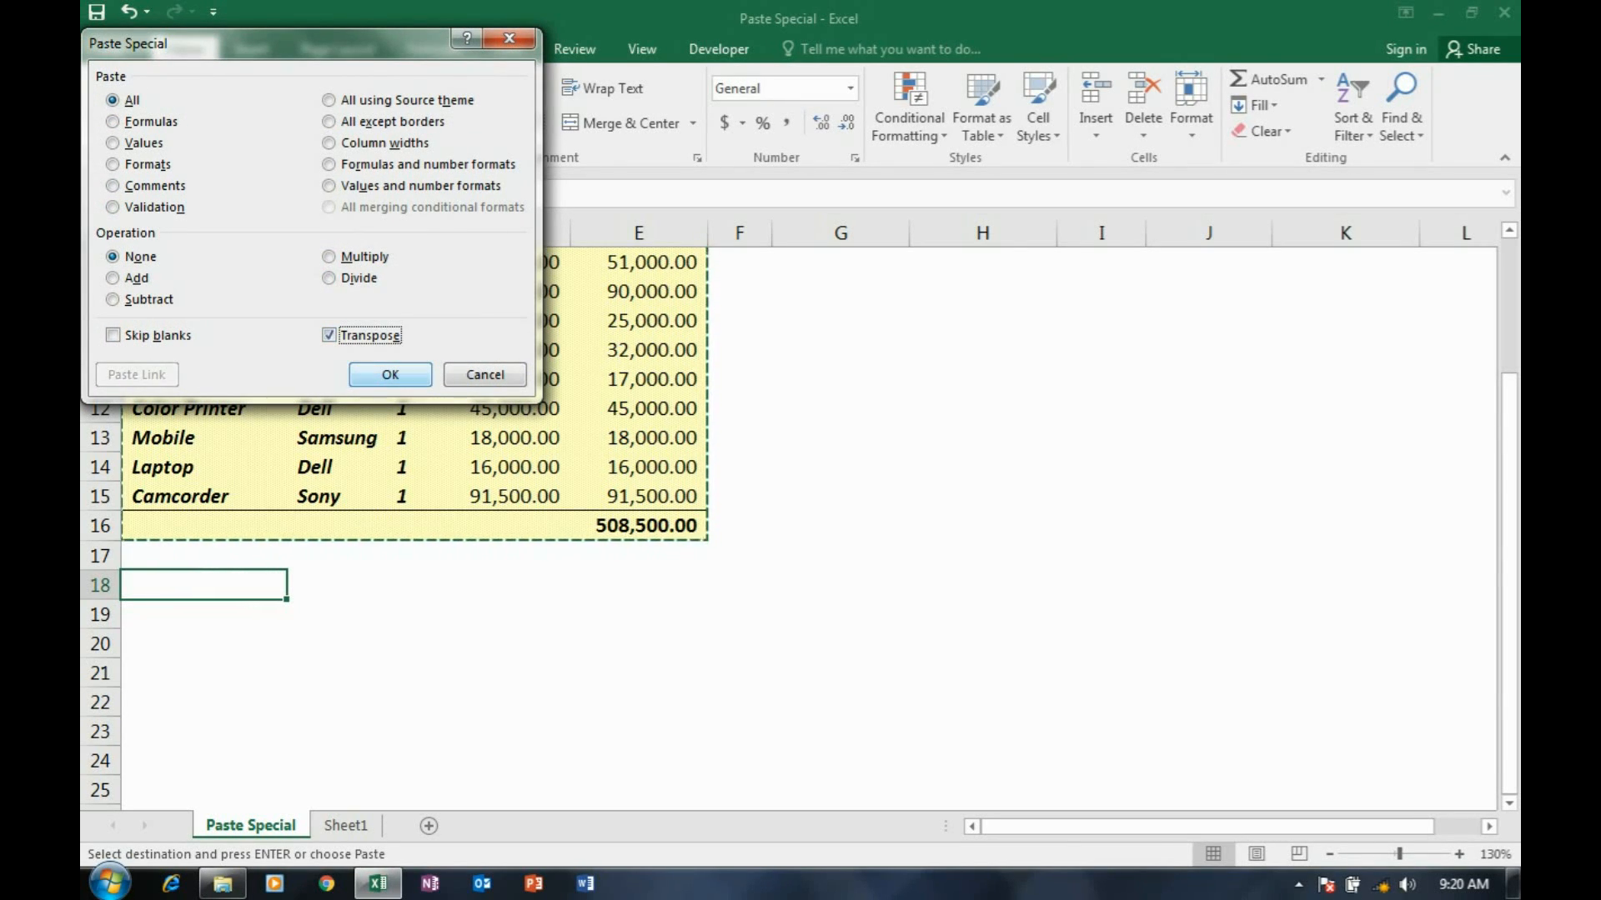
key("Return")
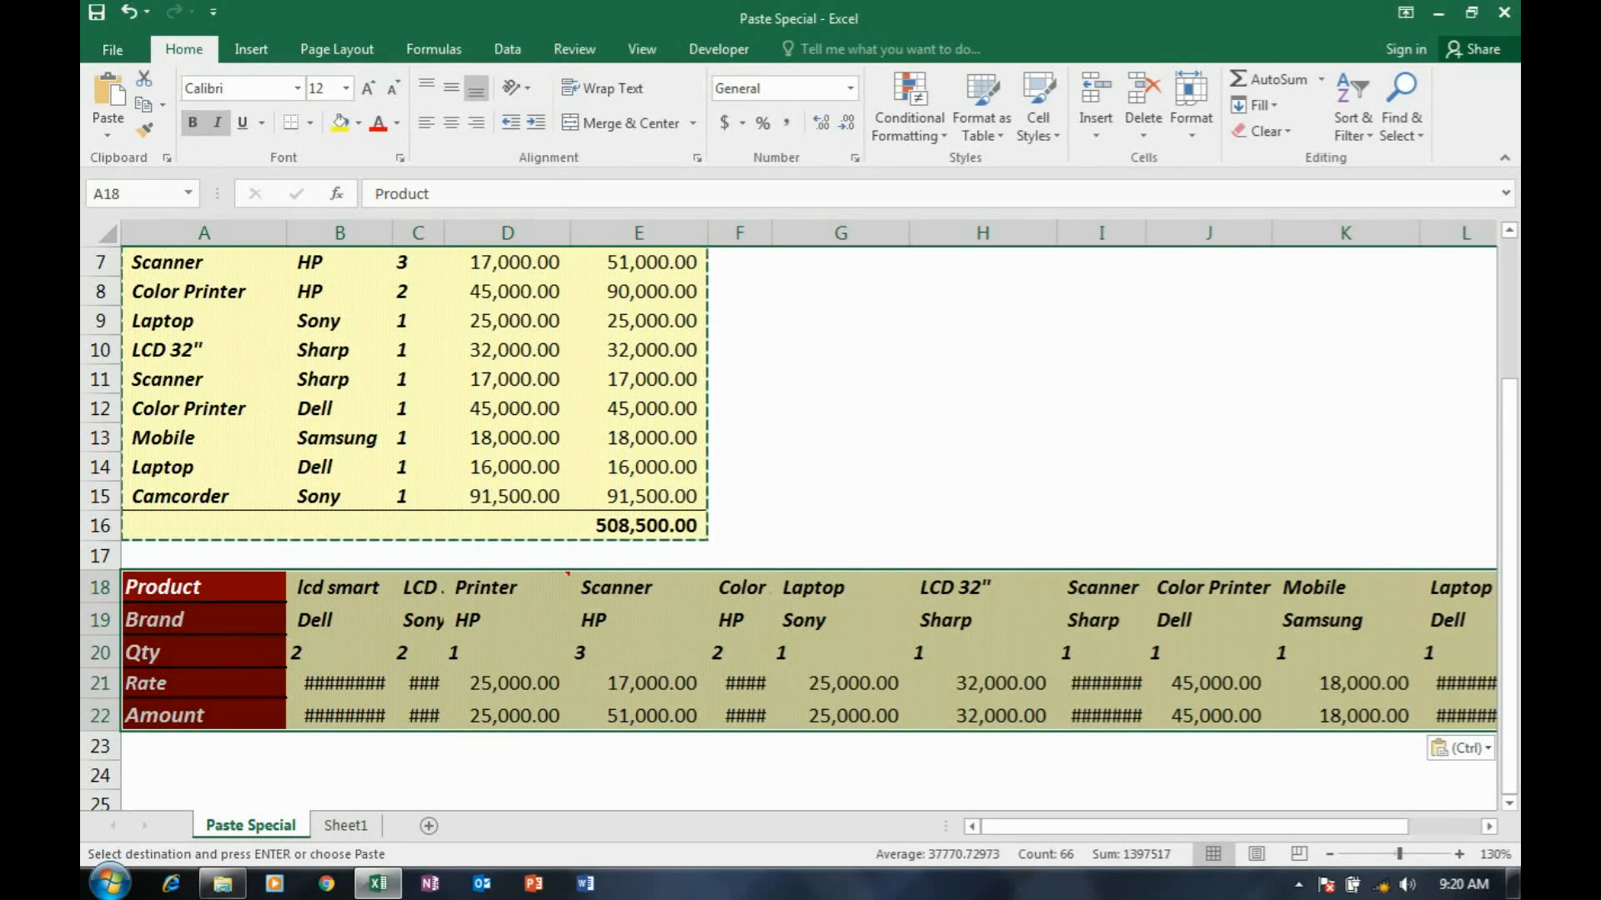
Compare the transposed copy at A18 with the original table and undo the transposed paste.
scroll(801, 500, "up", 2)
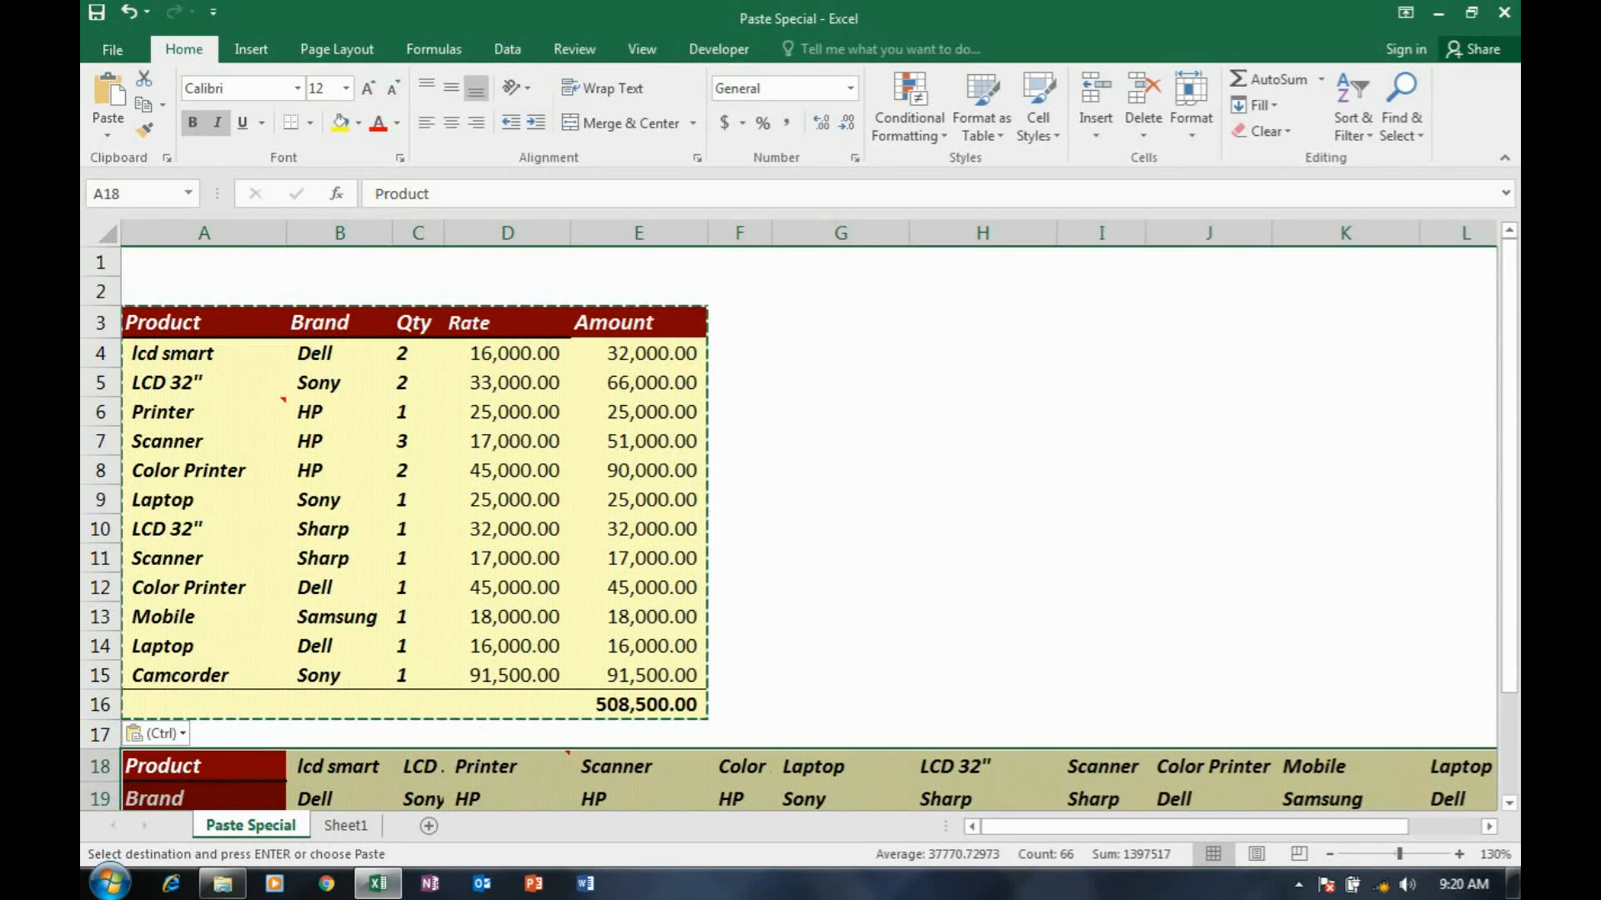
scroll(800, 500, "down", 2)
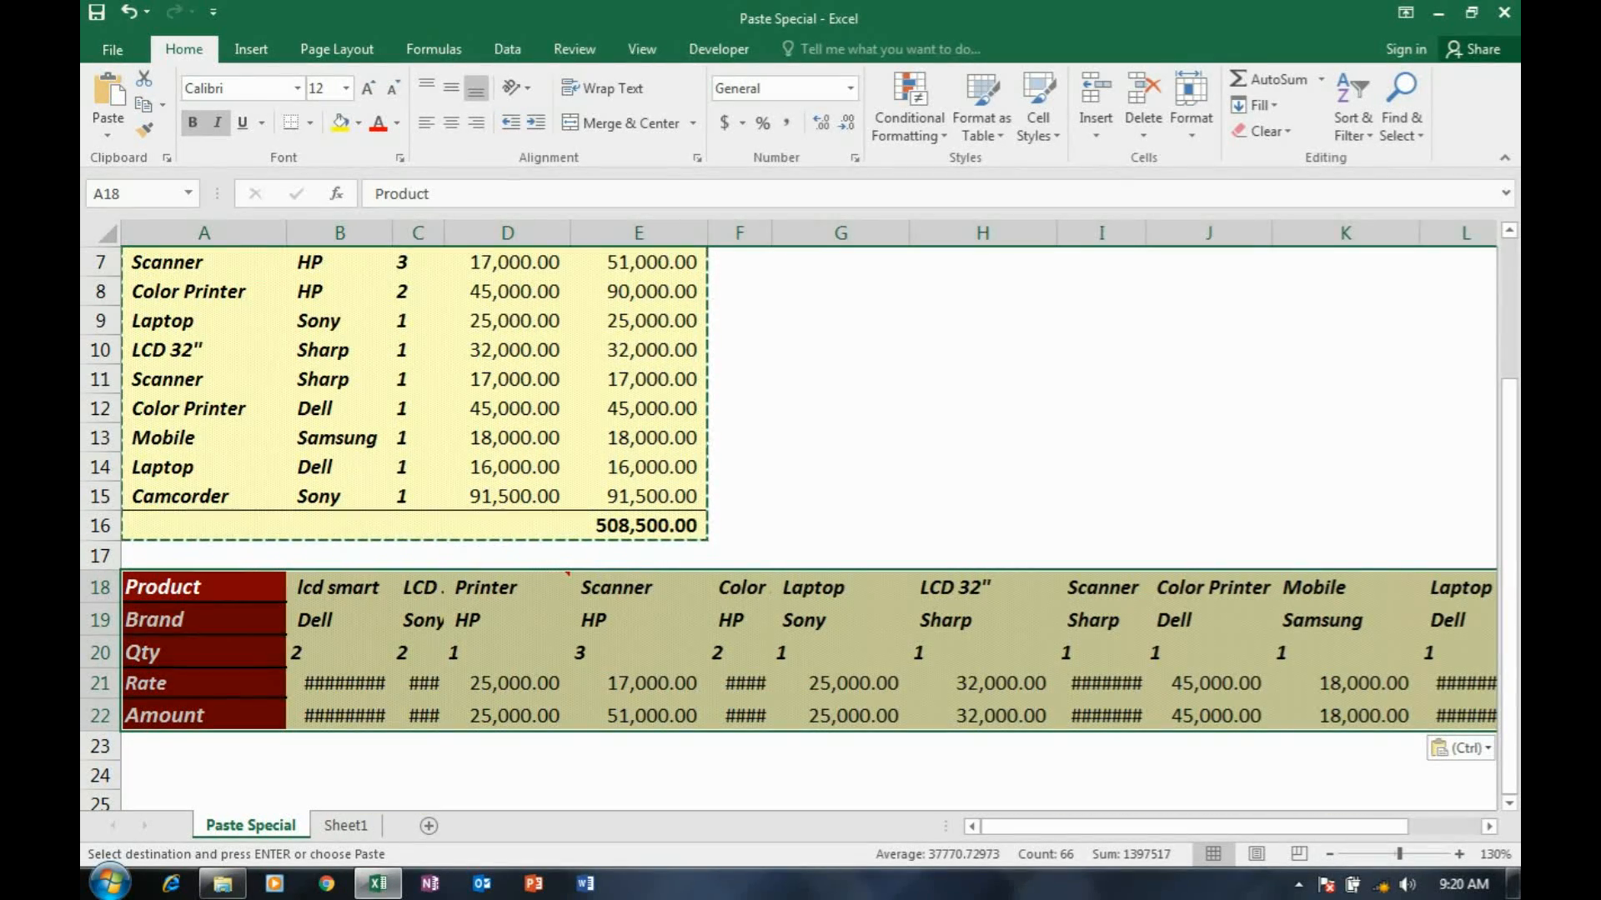
scroll(800, 500, "up", 1)
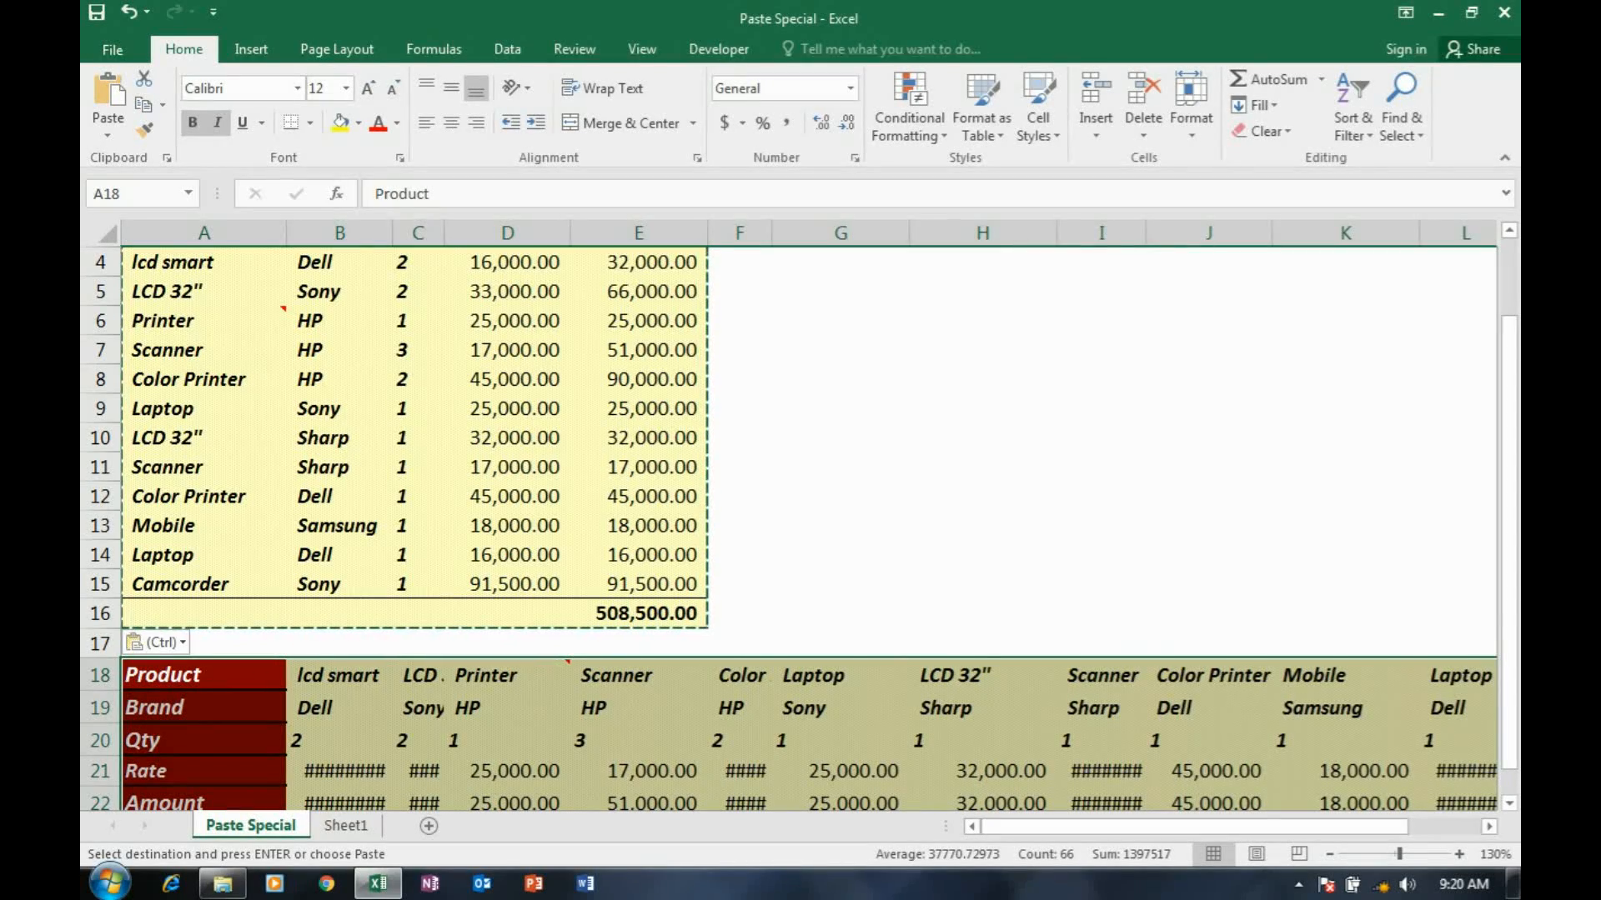
scroll(798, 525, "up", 1)
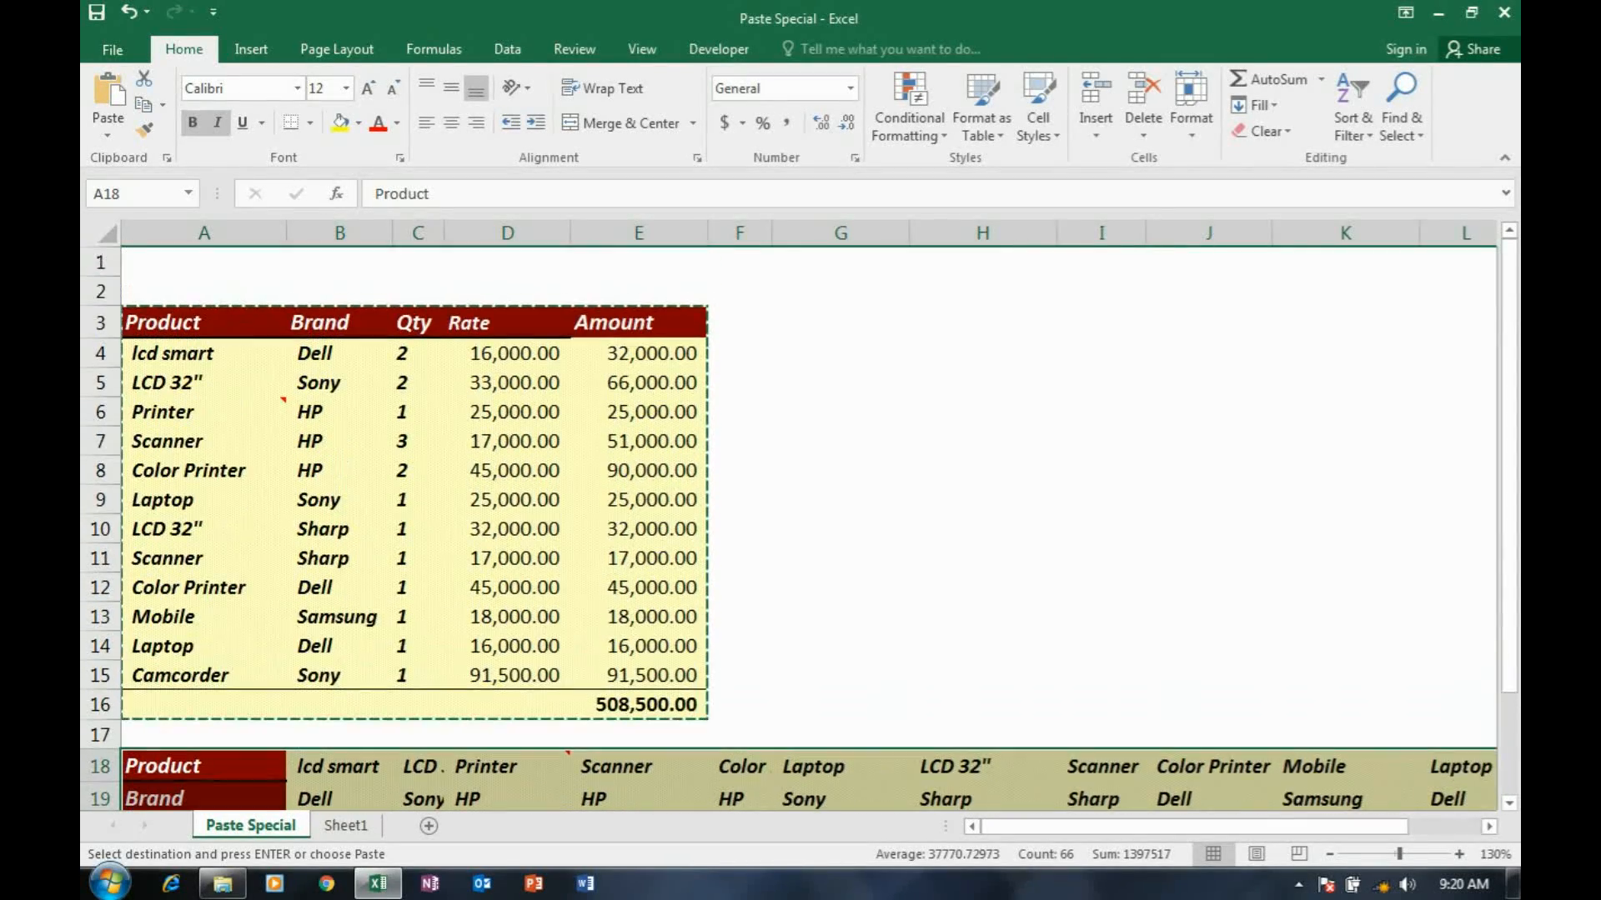
scroll(799, 525, "down", 1)
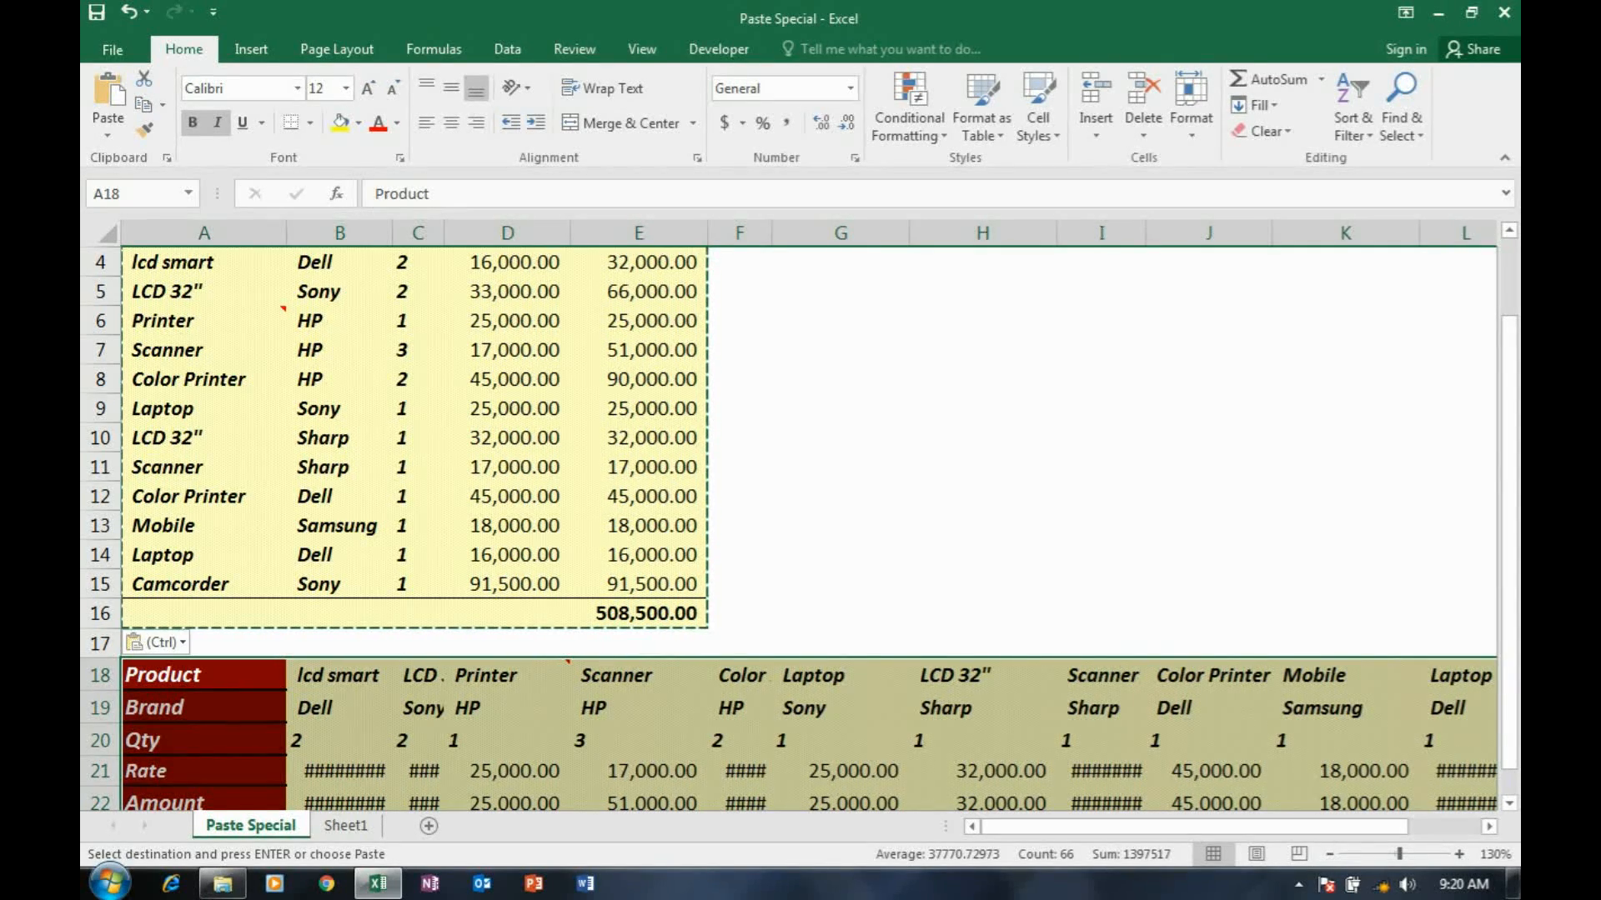
scroll(799, 525, "up", 1)
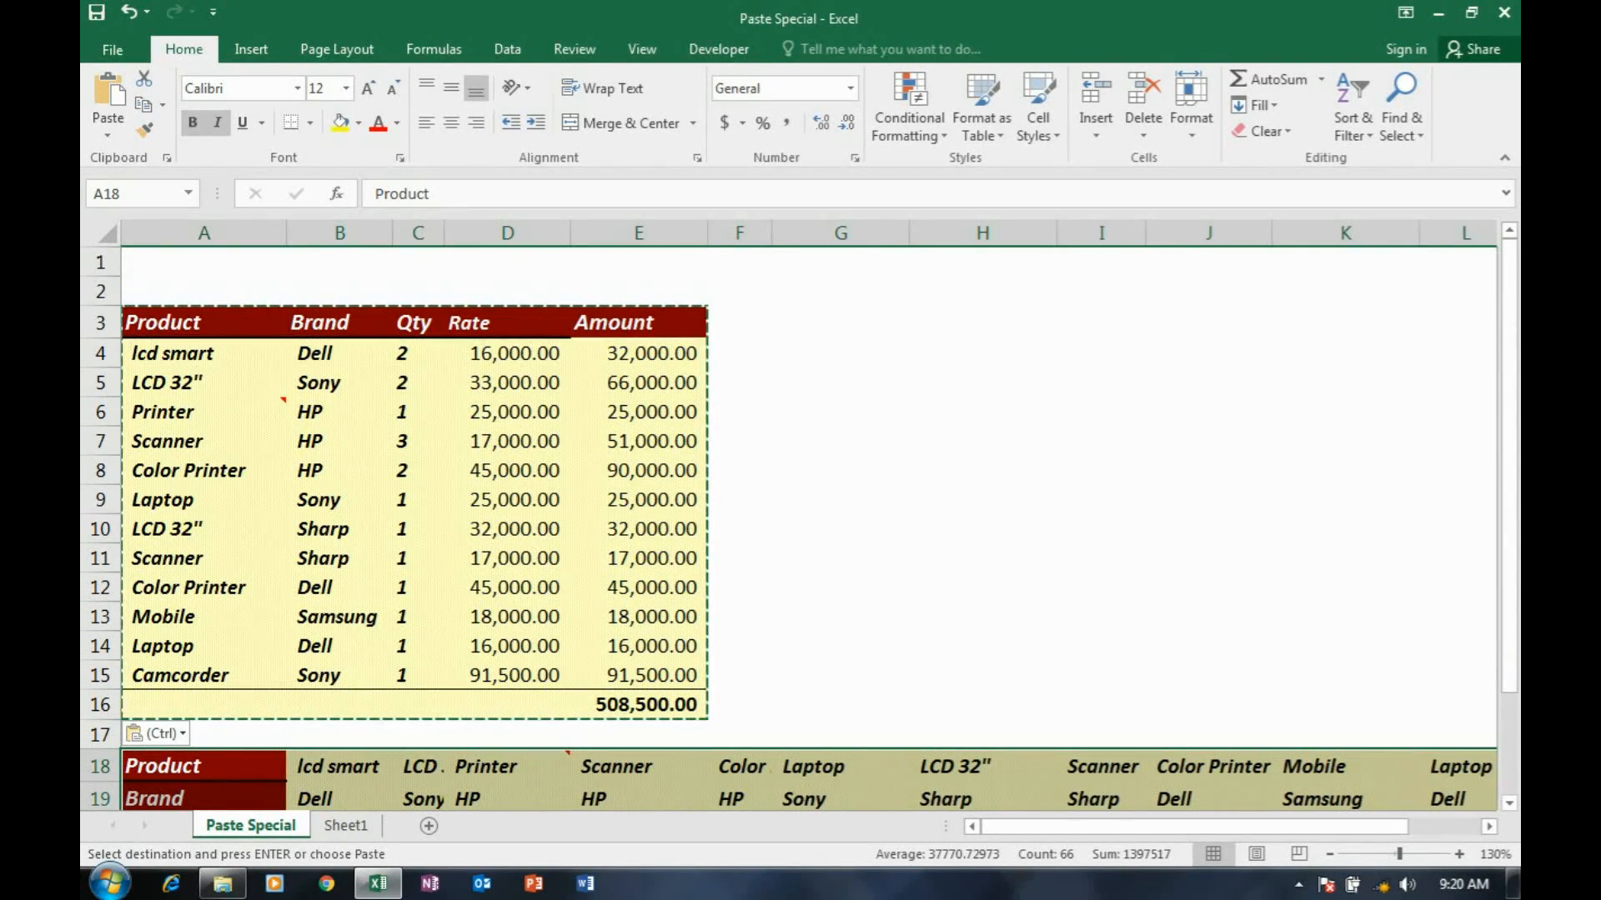
key("ctrl+z")
left_click(867, 352)
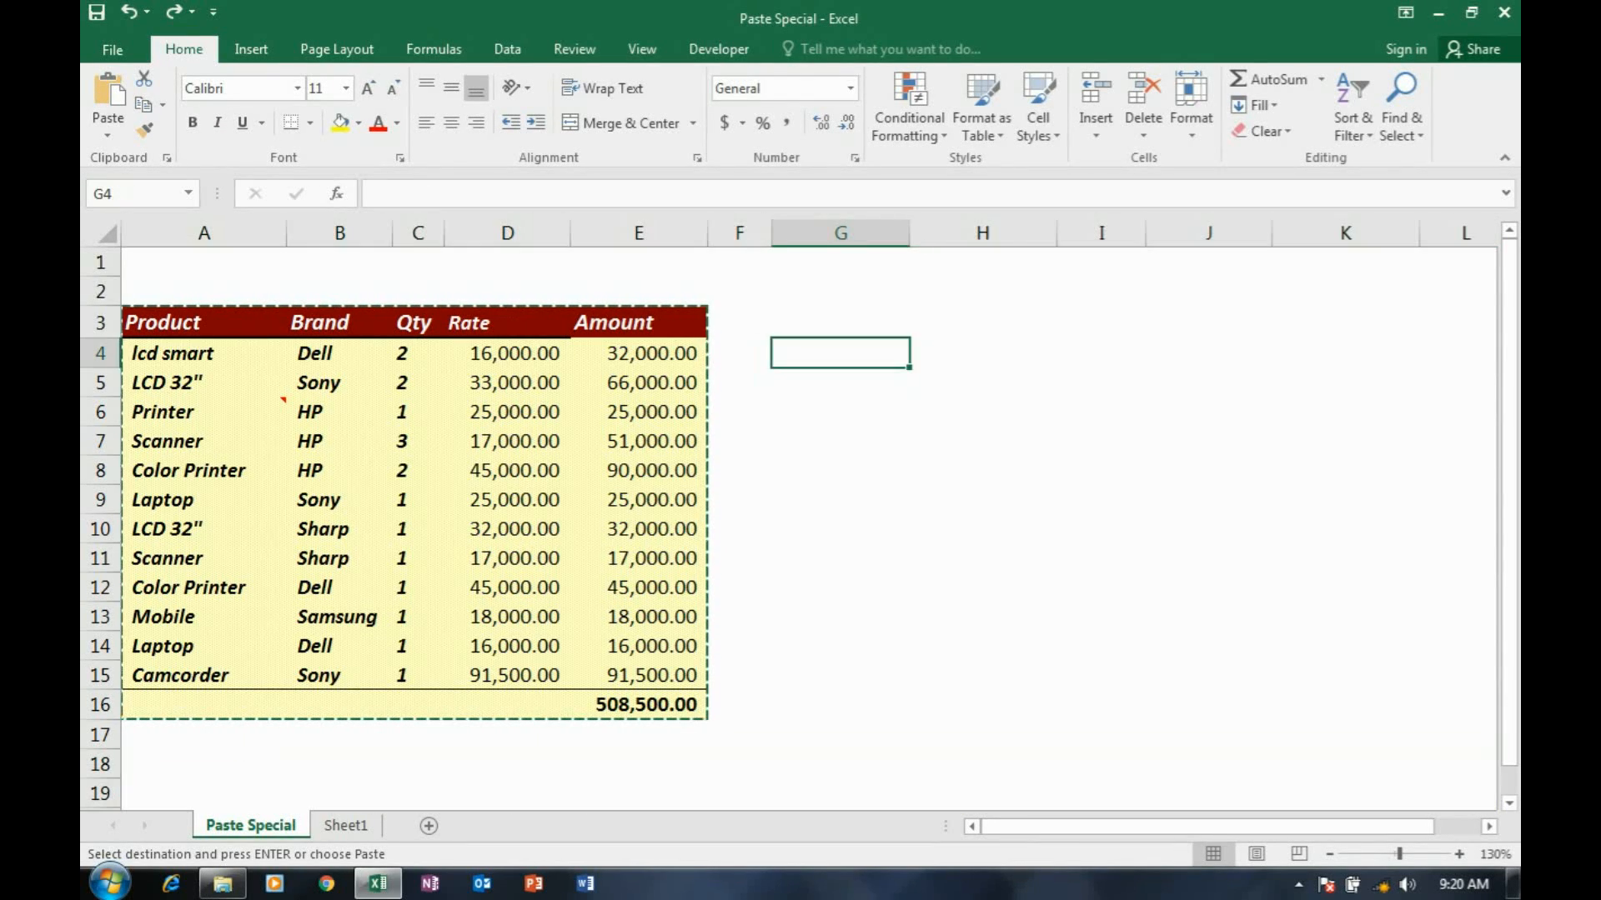
left_click(872, 320)
right_click(874, 314)
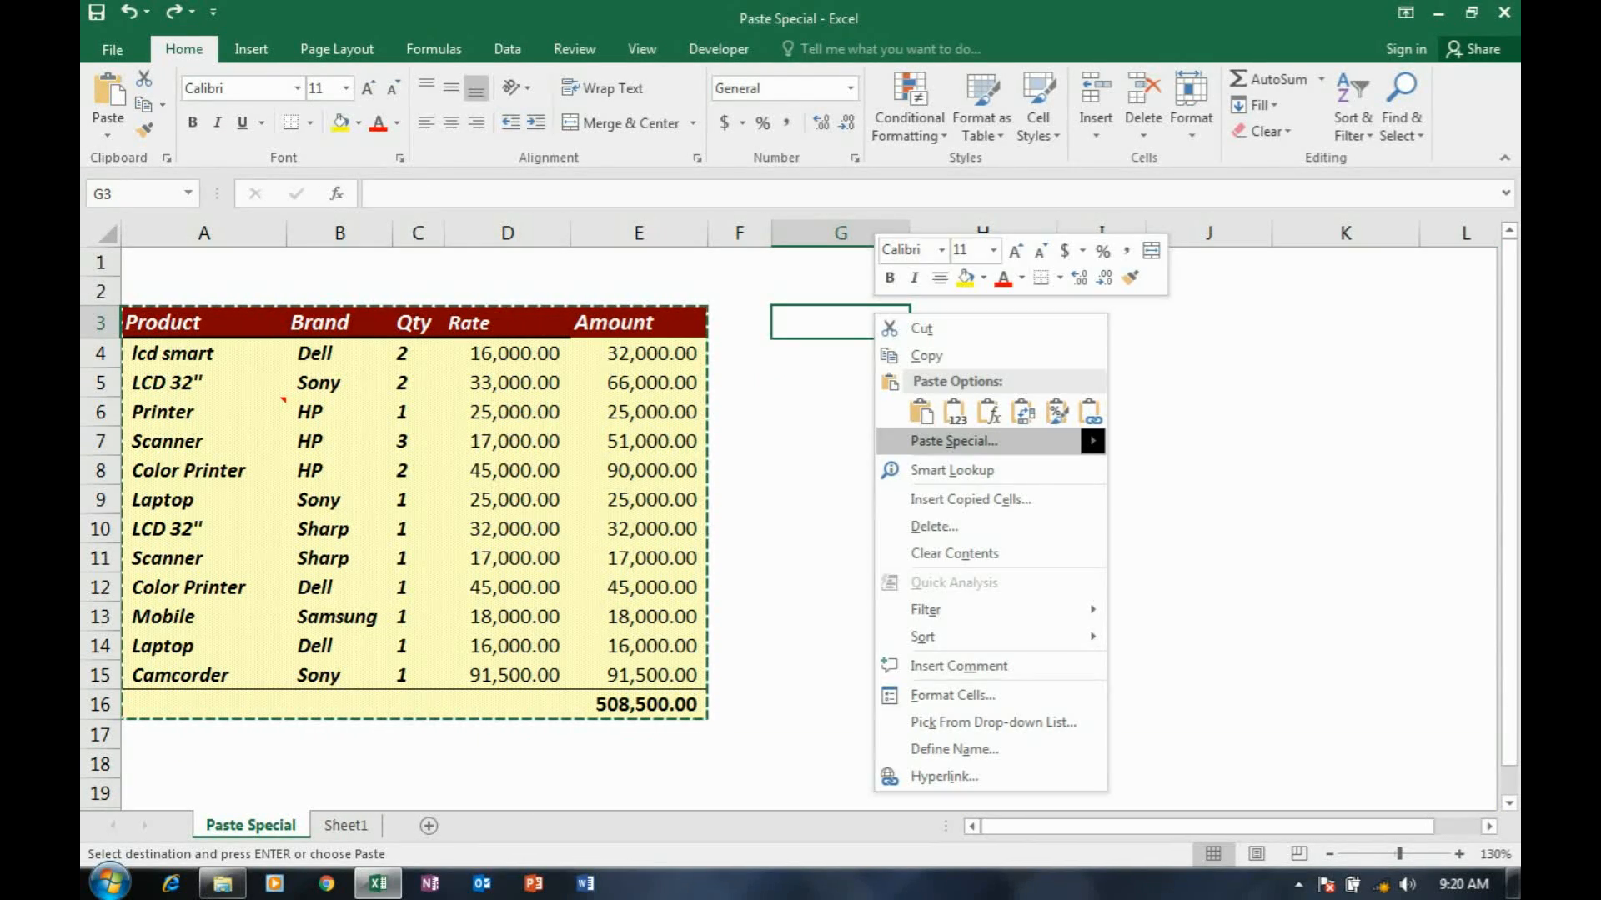
left_click(953, 441)
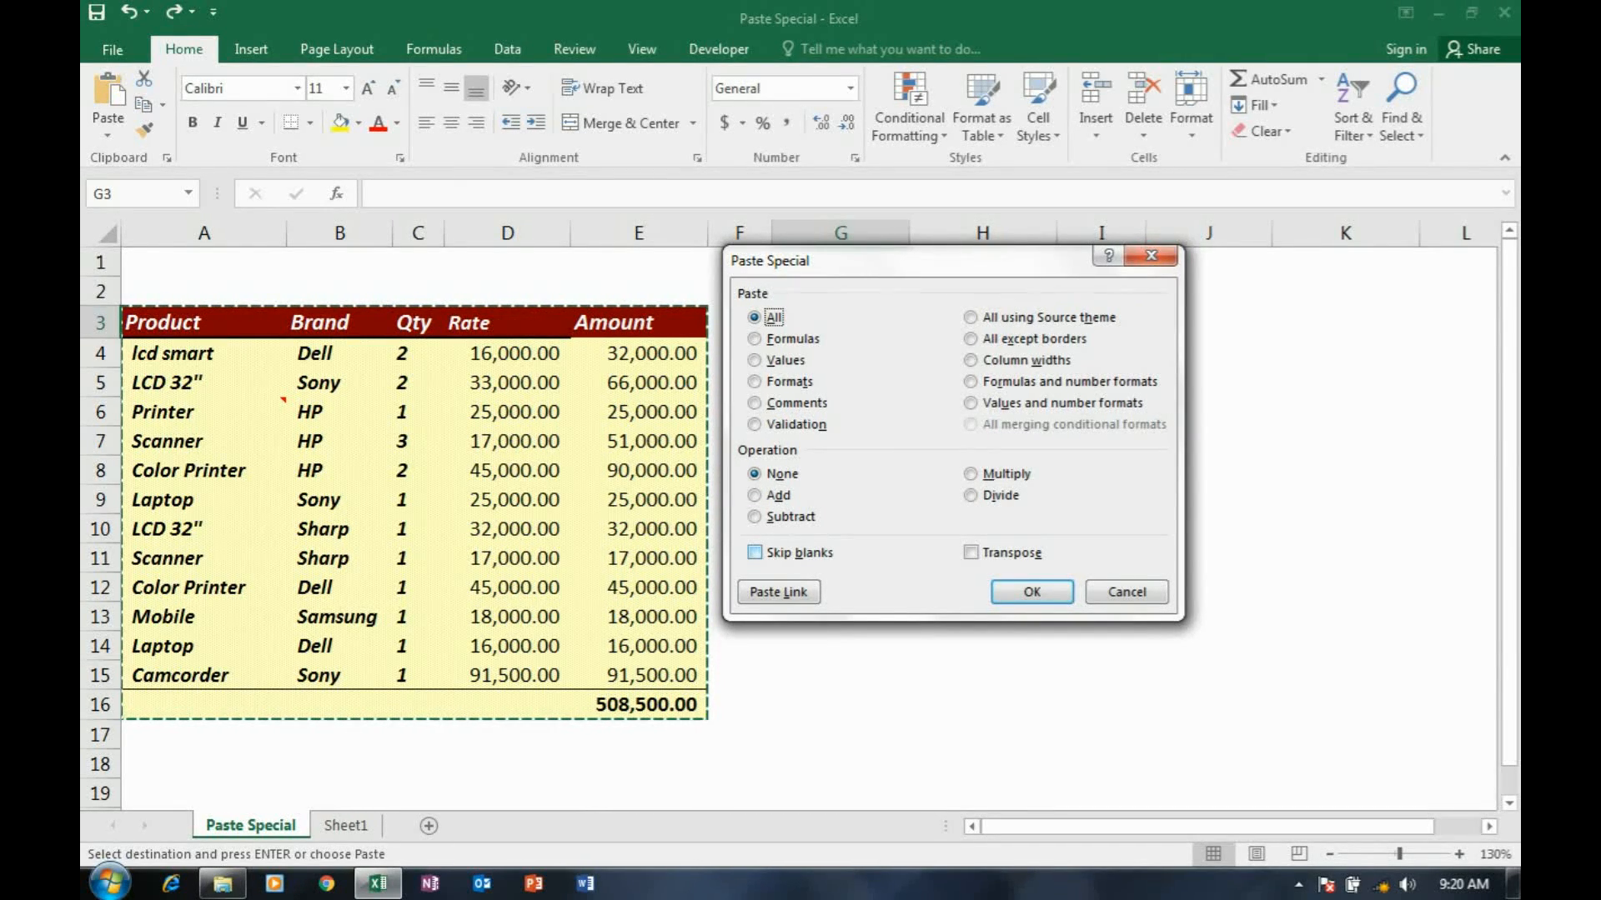
key("Escape")
key("Escape")
Copy the Product to Rate columns, A3:D15, and paste them at cell C4 of a new worksheet.
left_click_drag(506, 354, 507, 646)
left_click_drag(162, 323, 507, 675)
key("ctrl+c")
left_click(345, 825)
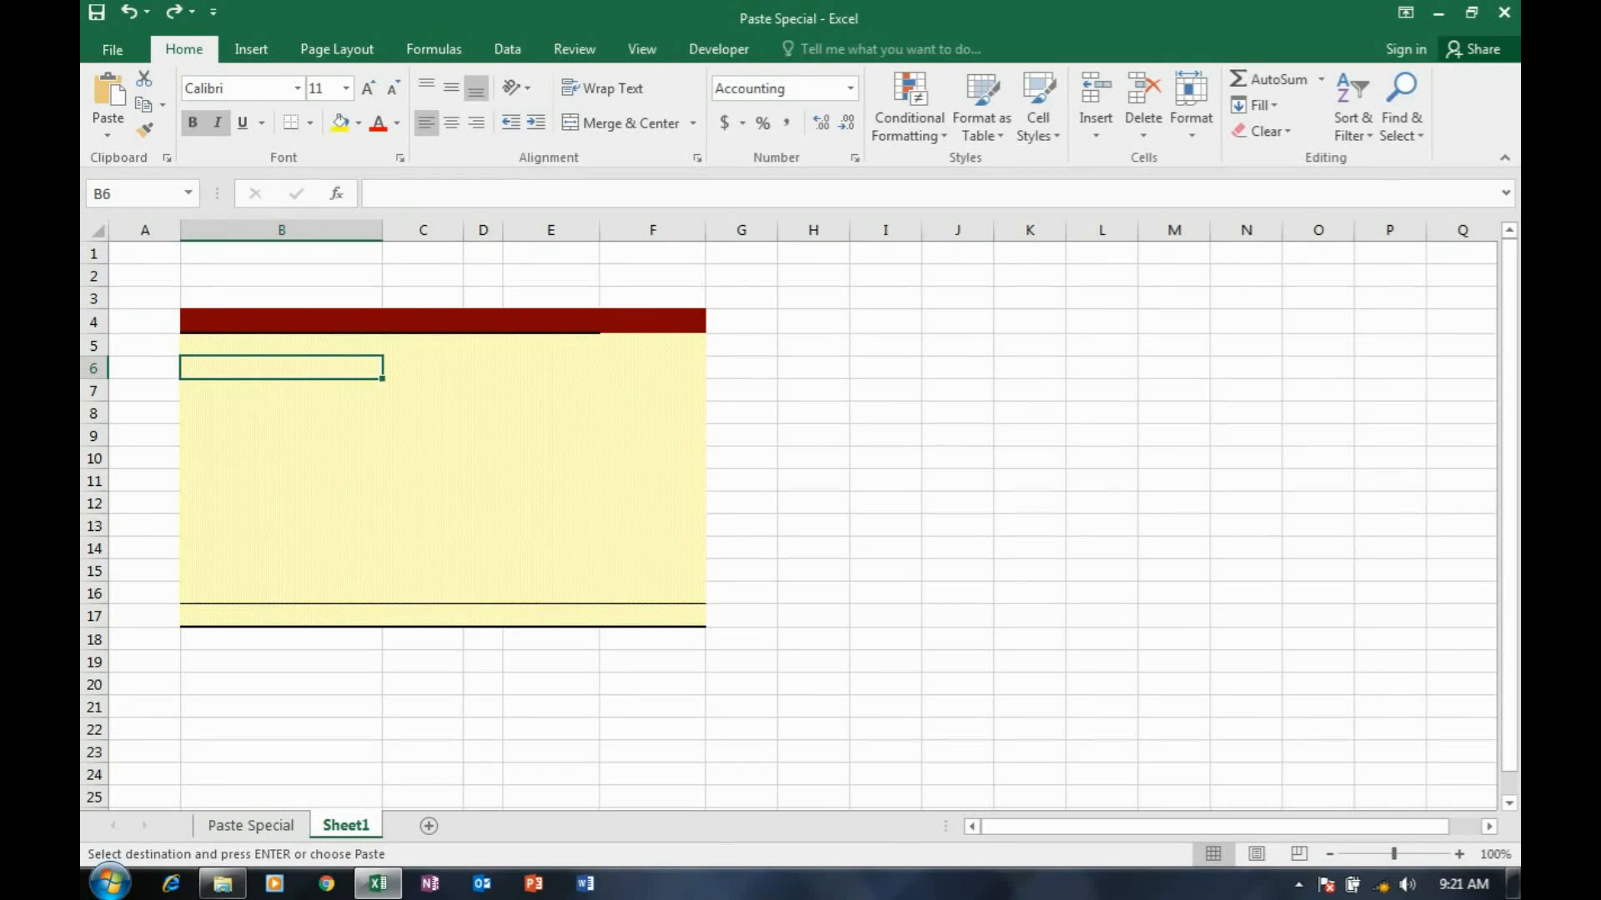
left_click(428, 826)
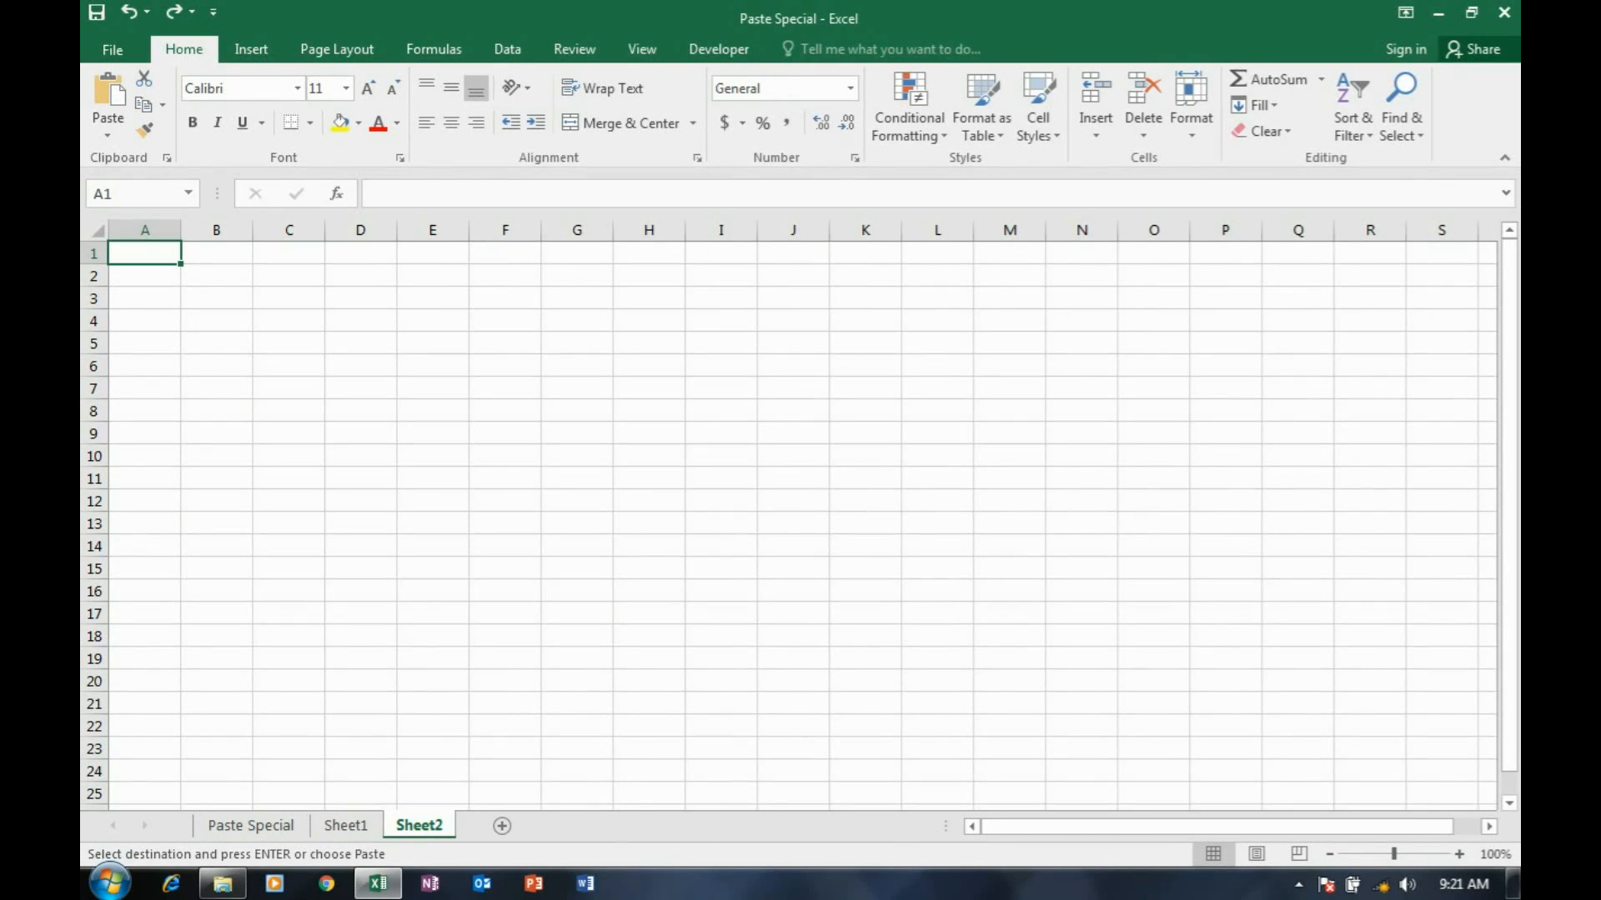
left_click(287, 322)
right_click(288, 322)
left_click(310, 419)
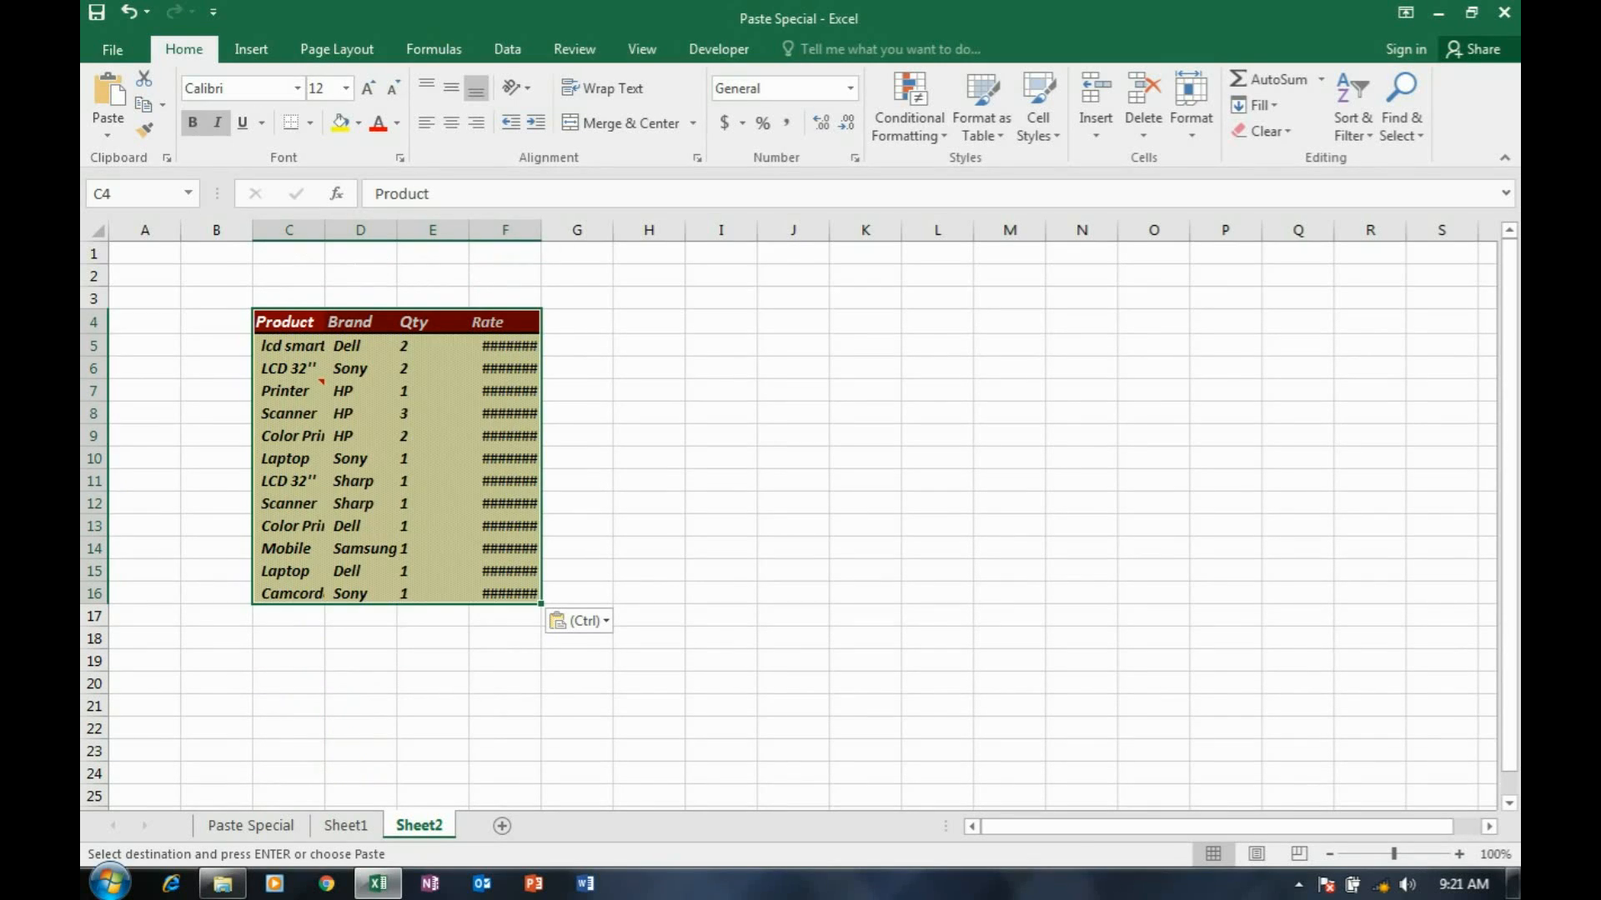
Widen columns E and F of the pasted table so the rates fit.
left_click(649, 390)
left_click(433, 231)
left_click_drag(432, 231, 612, 230)
left_click(758, 345)
left_click(646, 368)
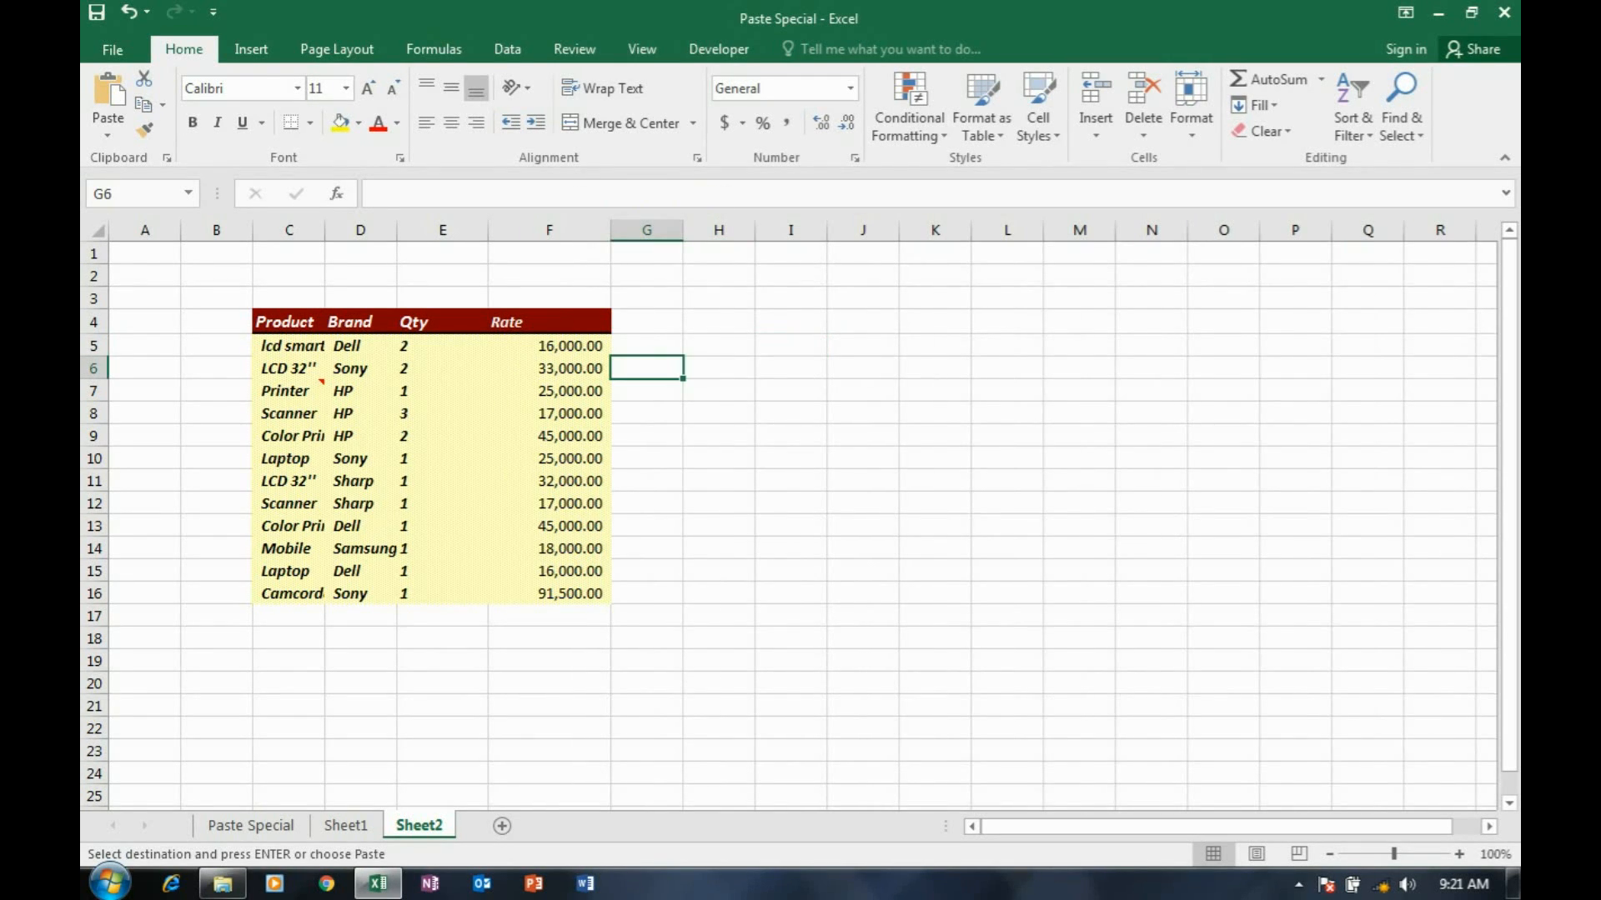
Clear the pasted rates in F5:F16 and try to enter 500 in F5.
left_click(549, 346)
key("ctrl+shift+Down")
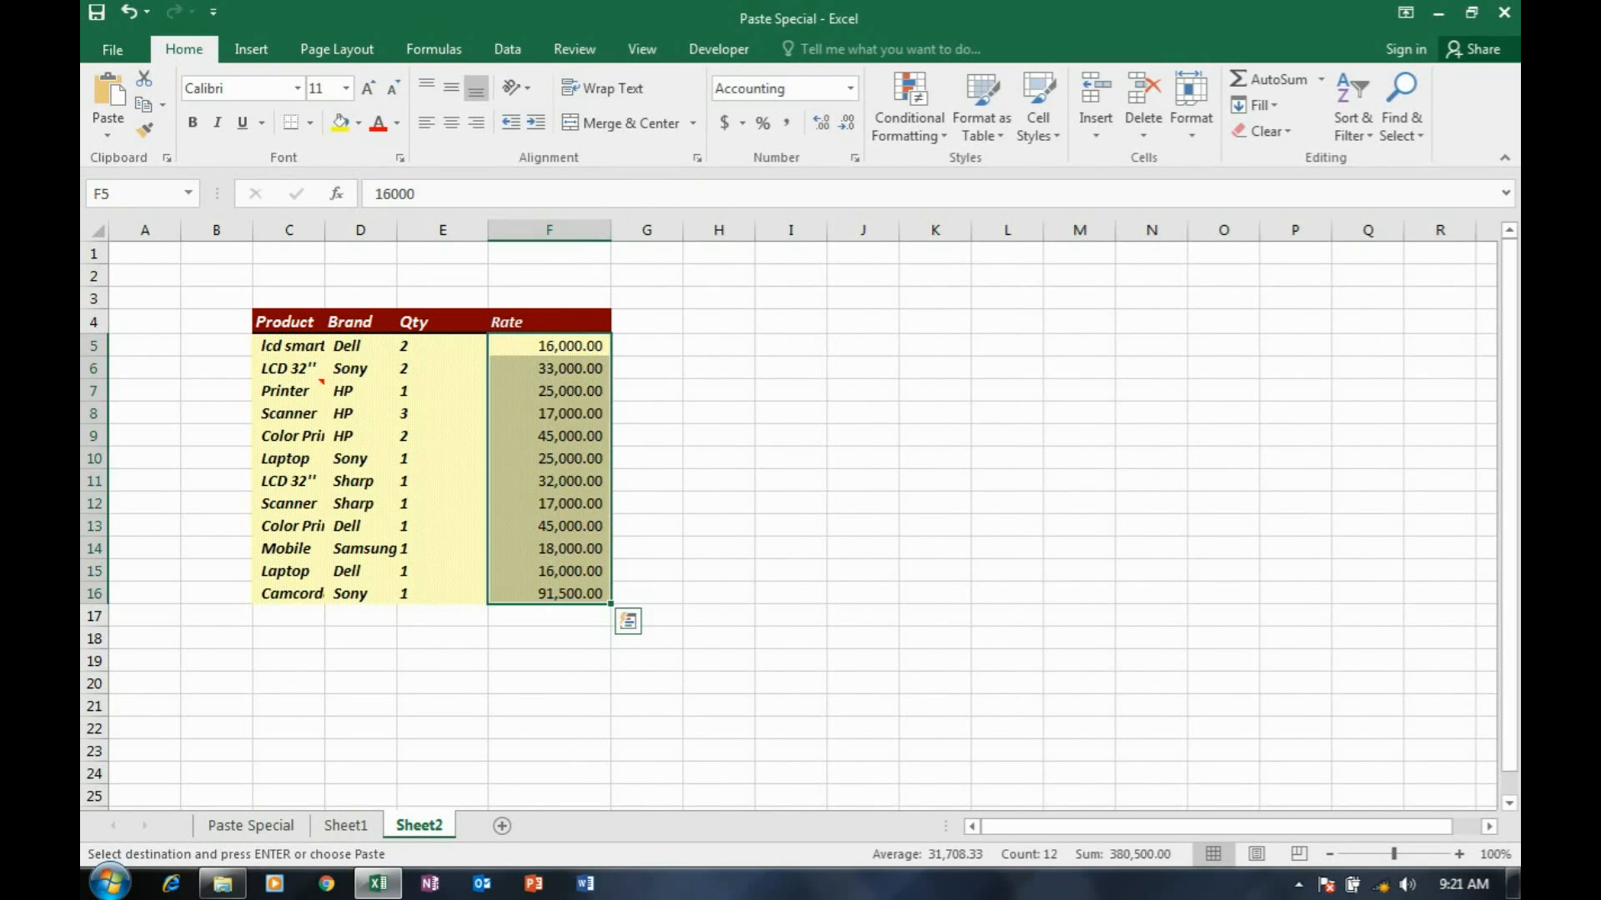
key("Delete")
key("Right")
key("Left")
type("500")
key("Return")
key("Escape")
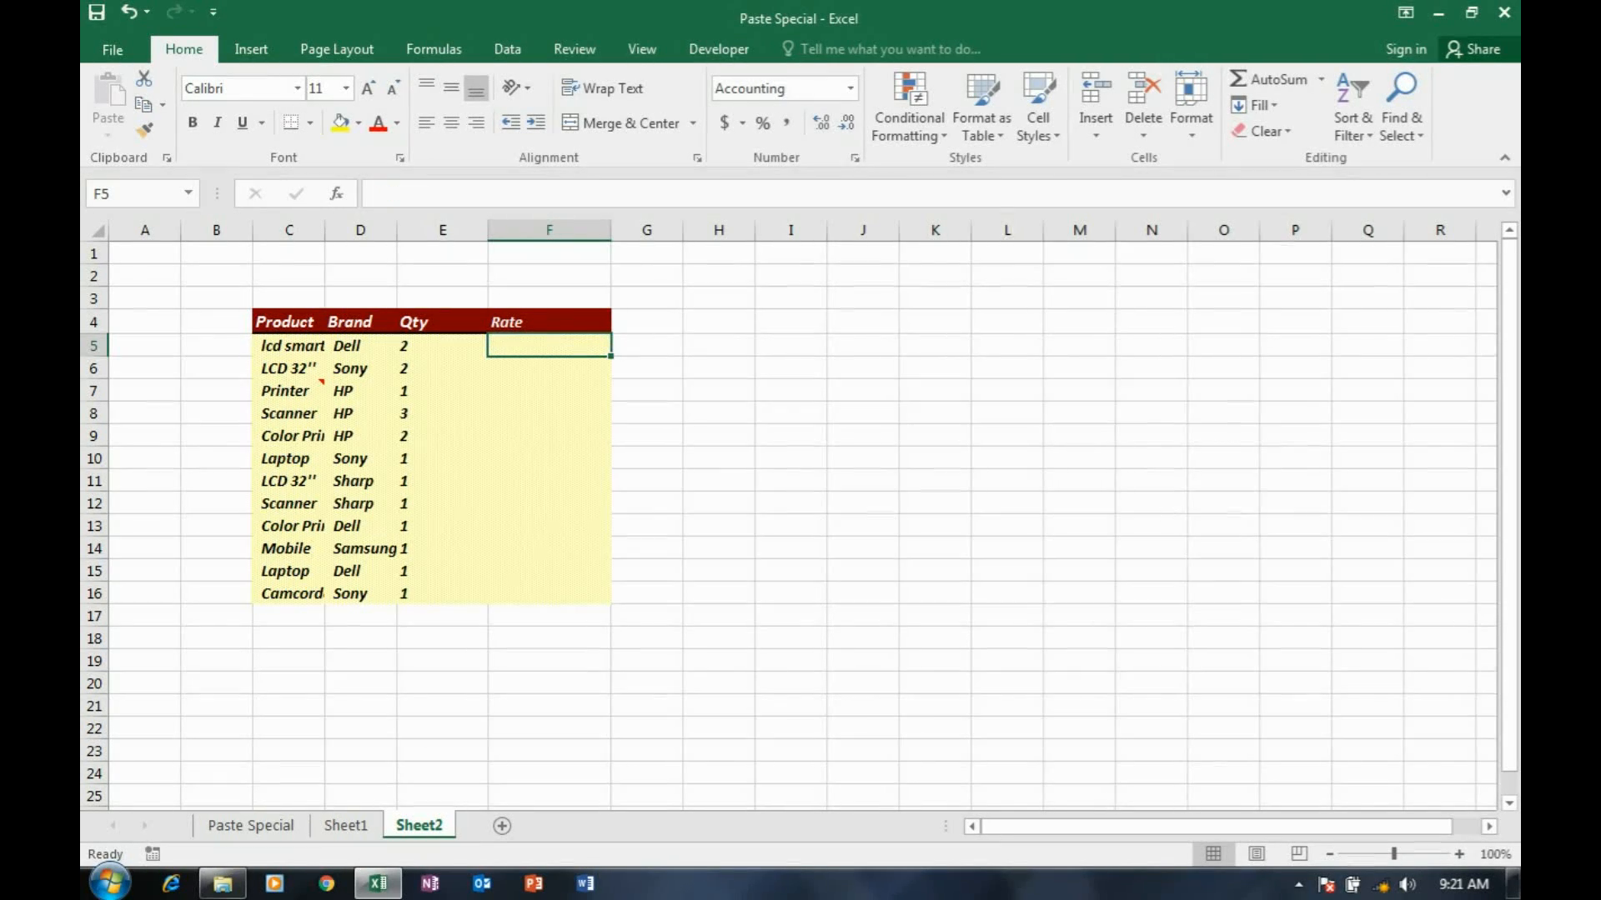
Remove all data validation rules from the Rate cells F5:F16.
left_click(1005, 369)
left_click(549, 346)
left_click_drag(549, 346, 548, 593)
left_click(507, 48)
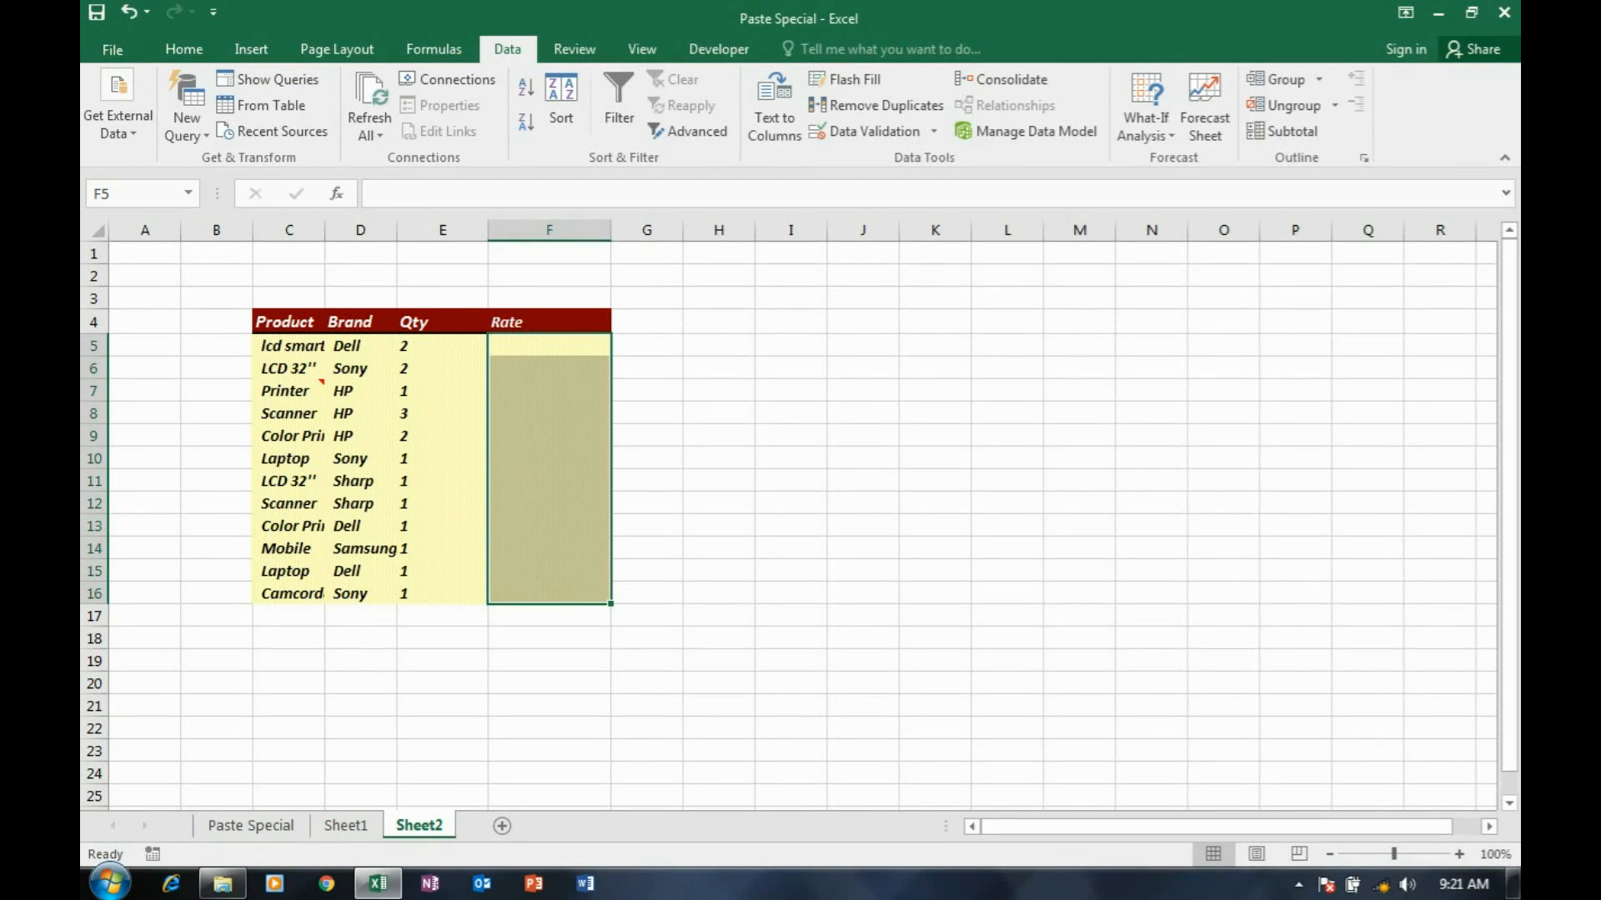
left_click(867, 131)
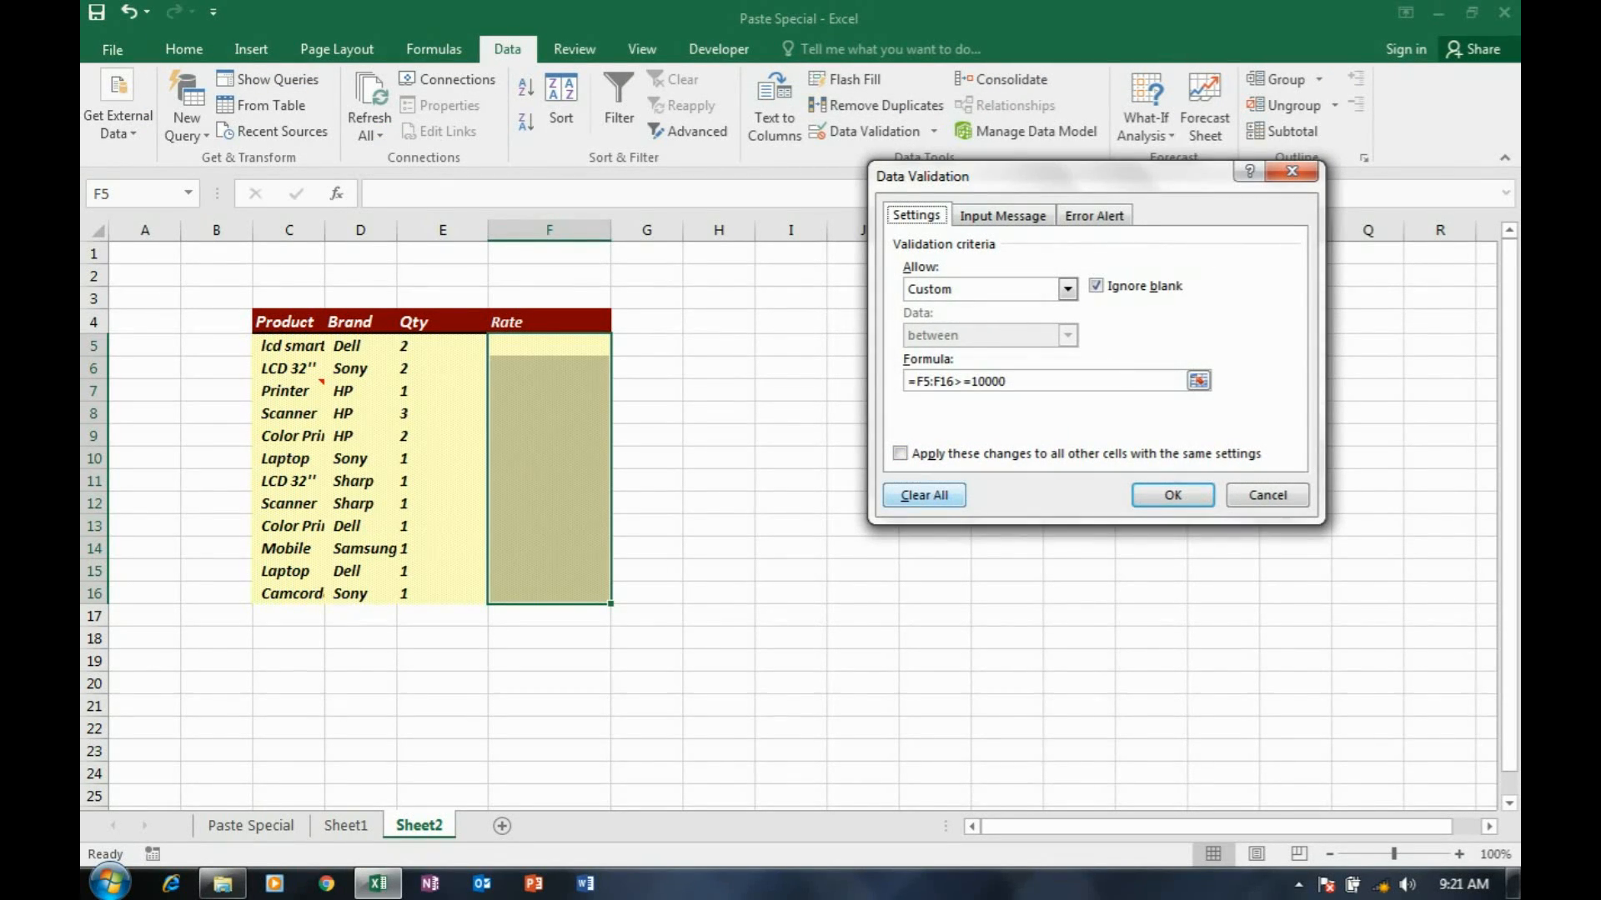
left_click(924, 495)
left_click(1172, 495)
left_click(1079, 390)
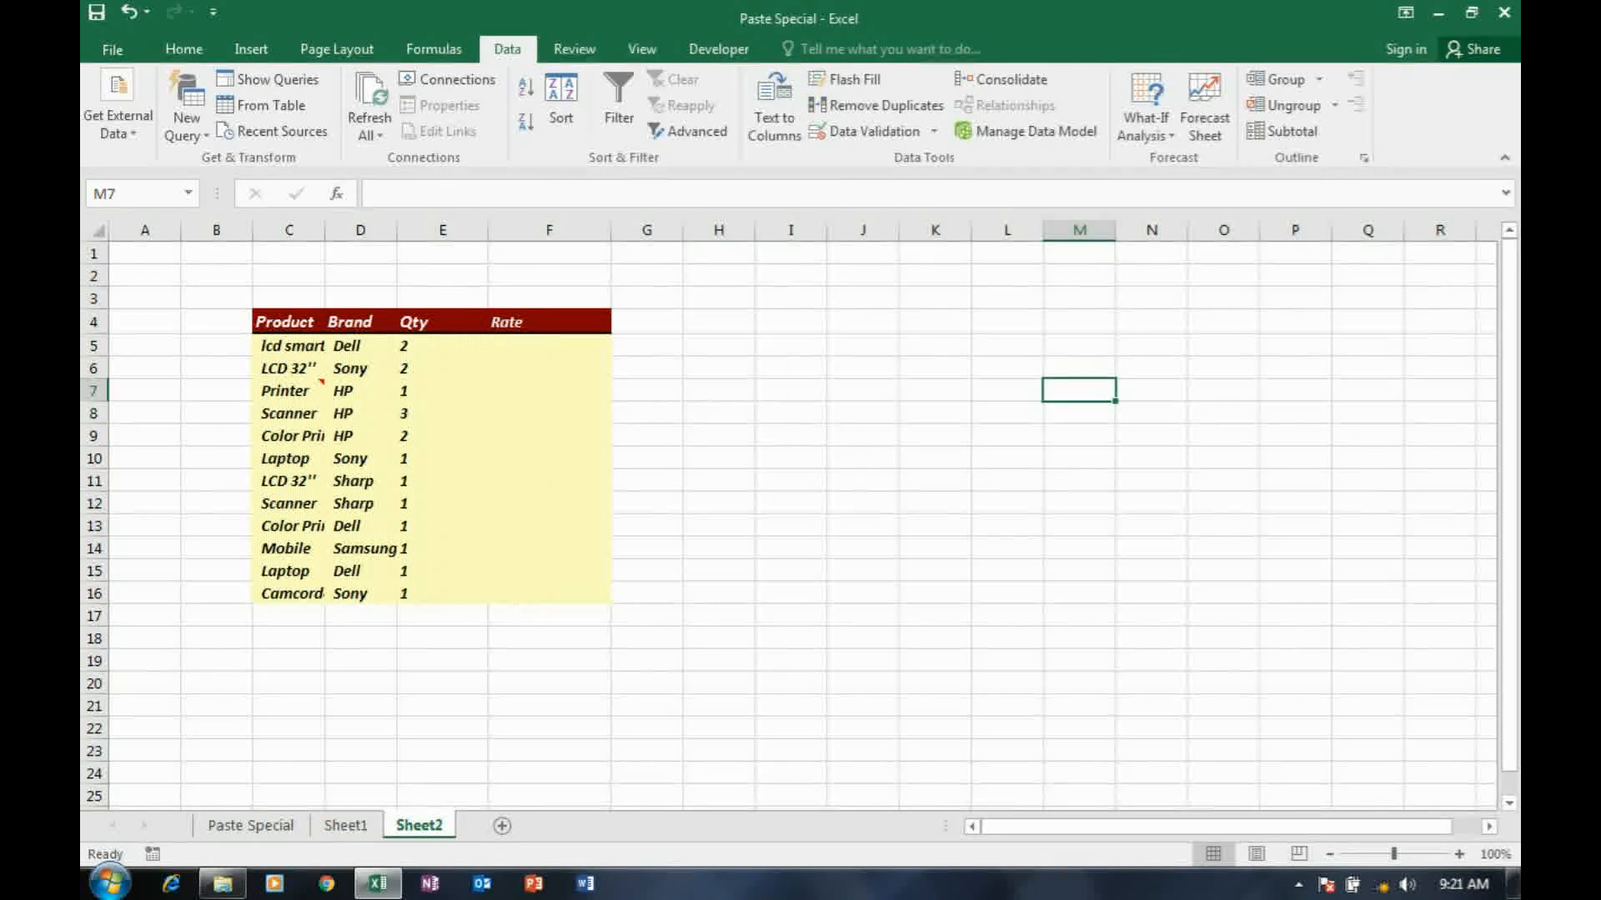
Enter 500 as the lcd smart rate in F5.
left_click(548, 346)
type("500")
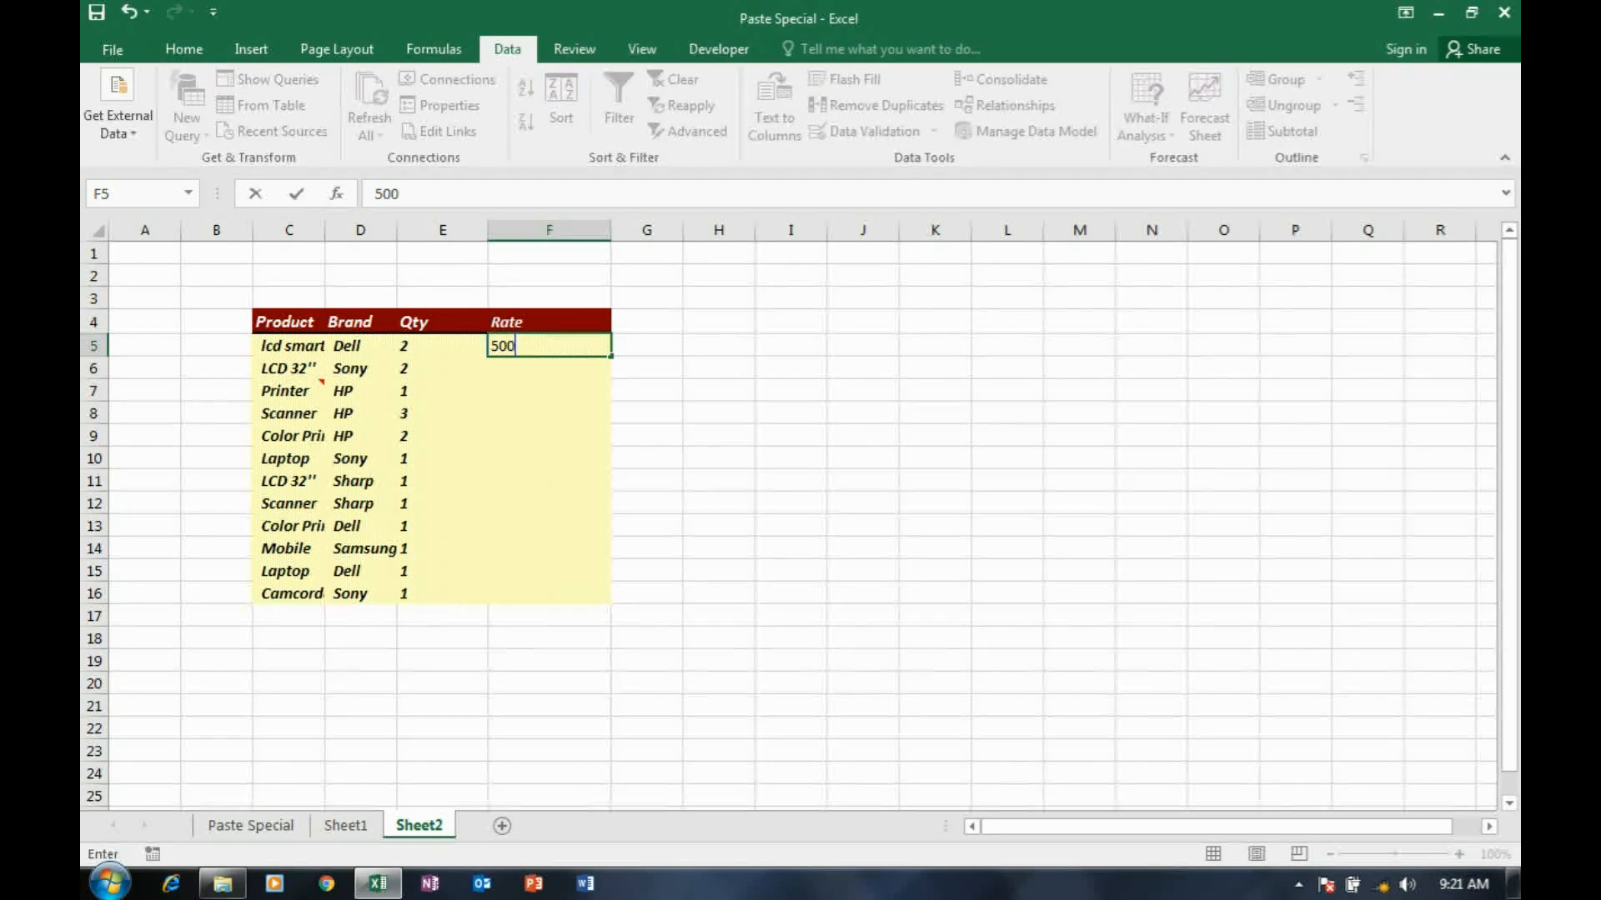
key("Return")
Widen column C to fit the product names and enter 500 as the Camcorder rate in F16.
left_click(1459, 855)
left_click(1459, 854)
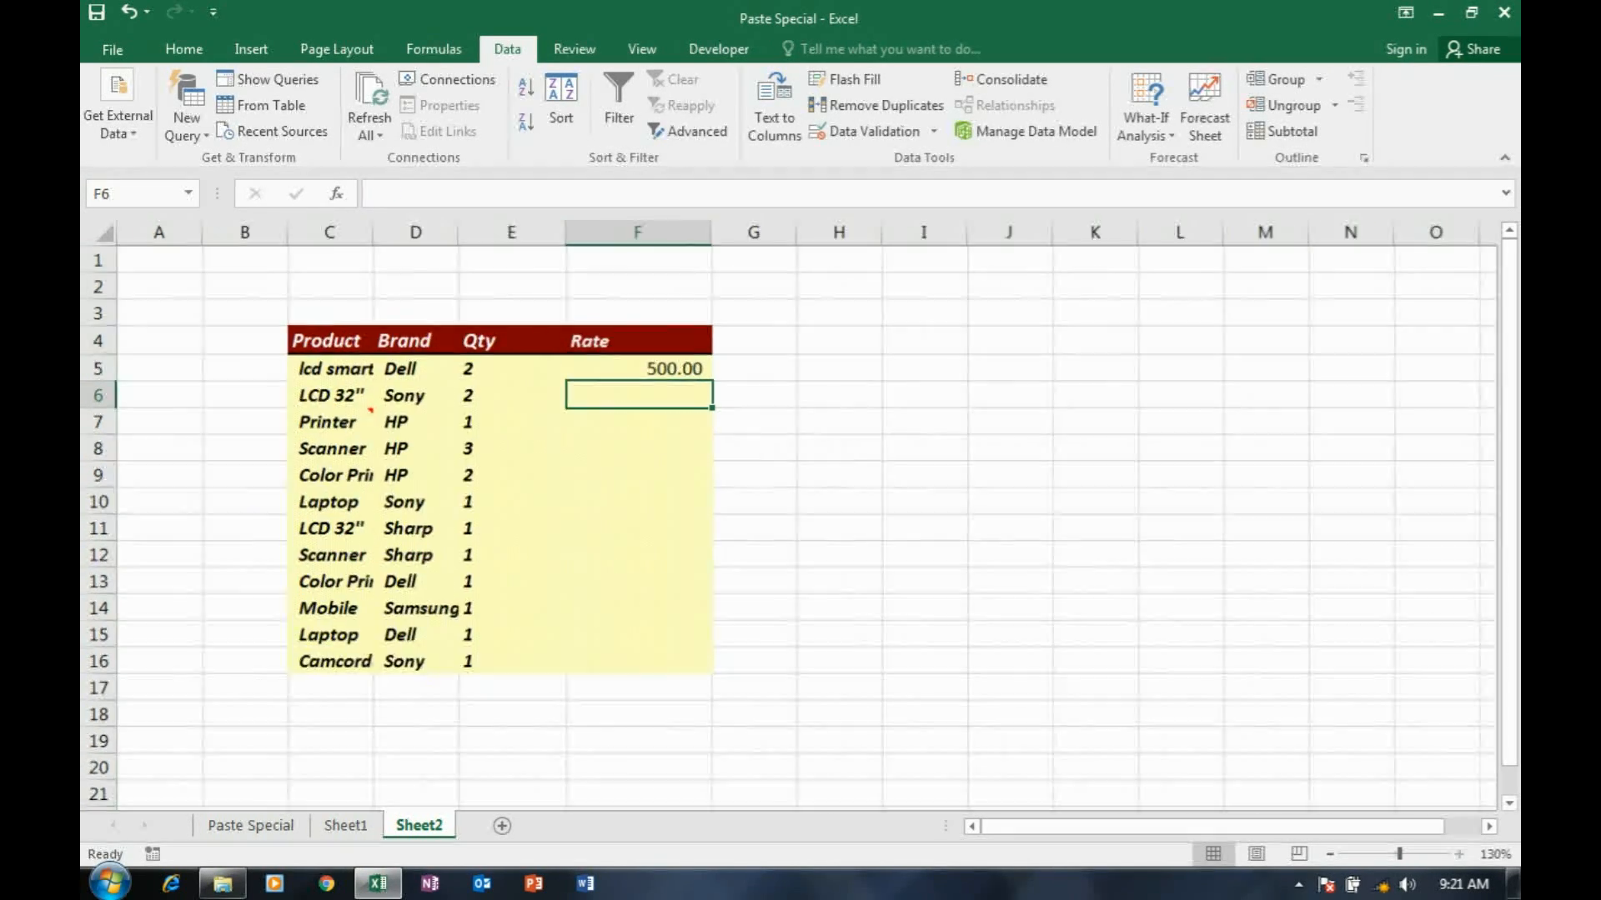
left_click(1459, 855)
left_click(693, 705)
left_click_drag(401, 234, 487, 233)
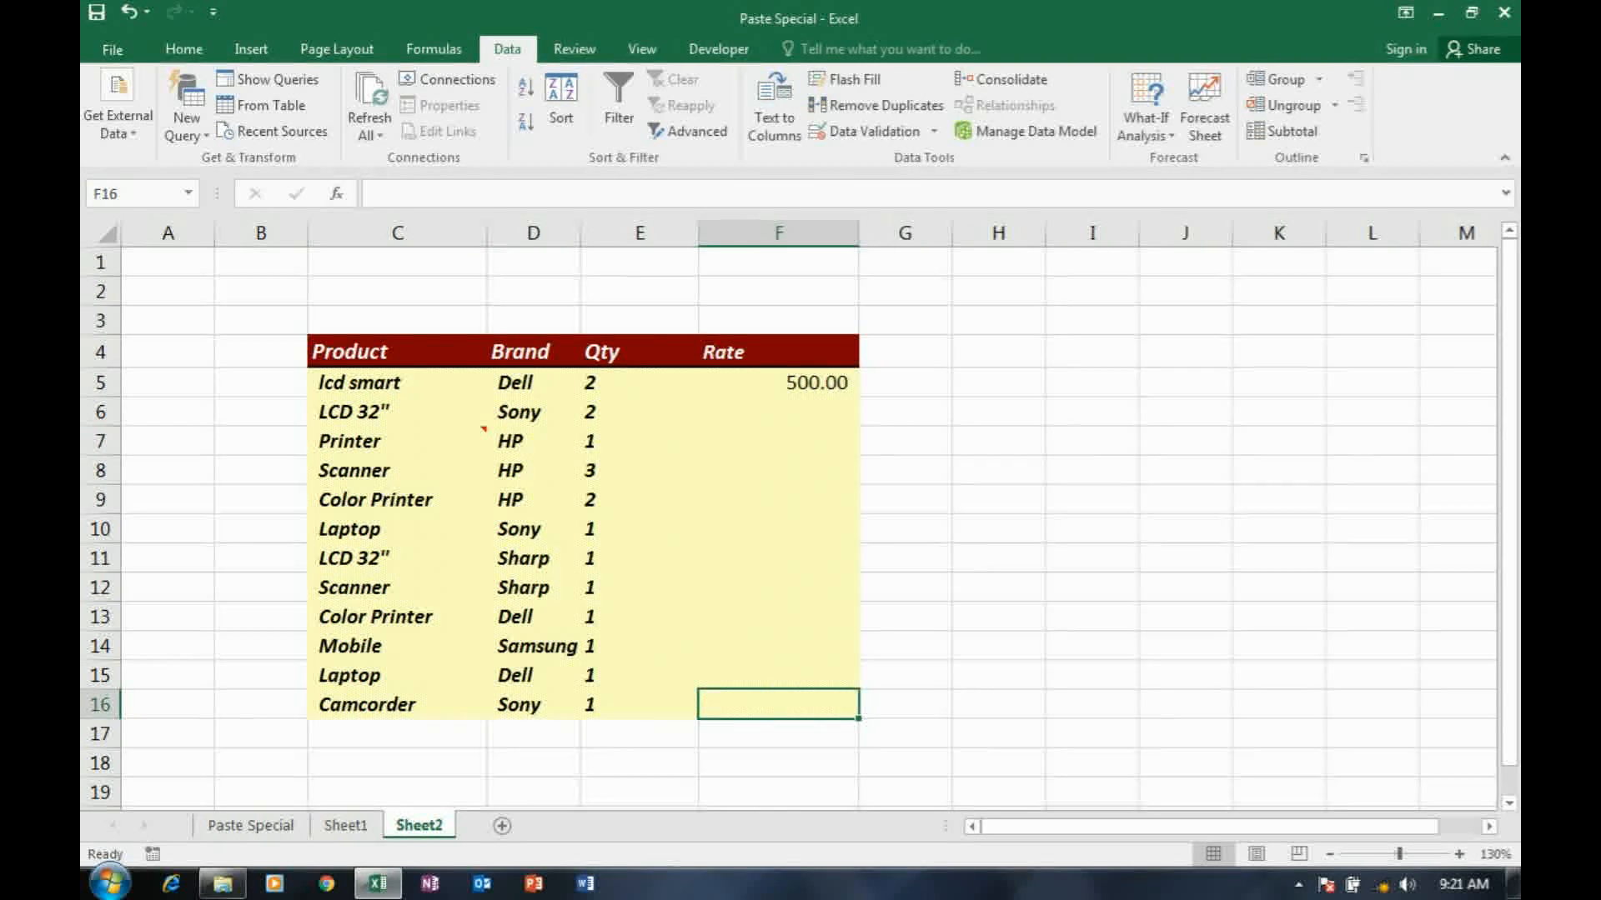
type("500")
key("Return")
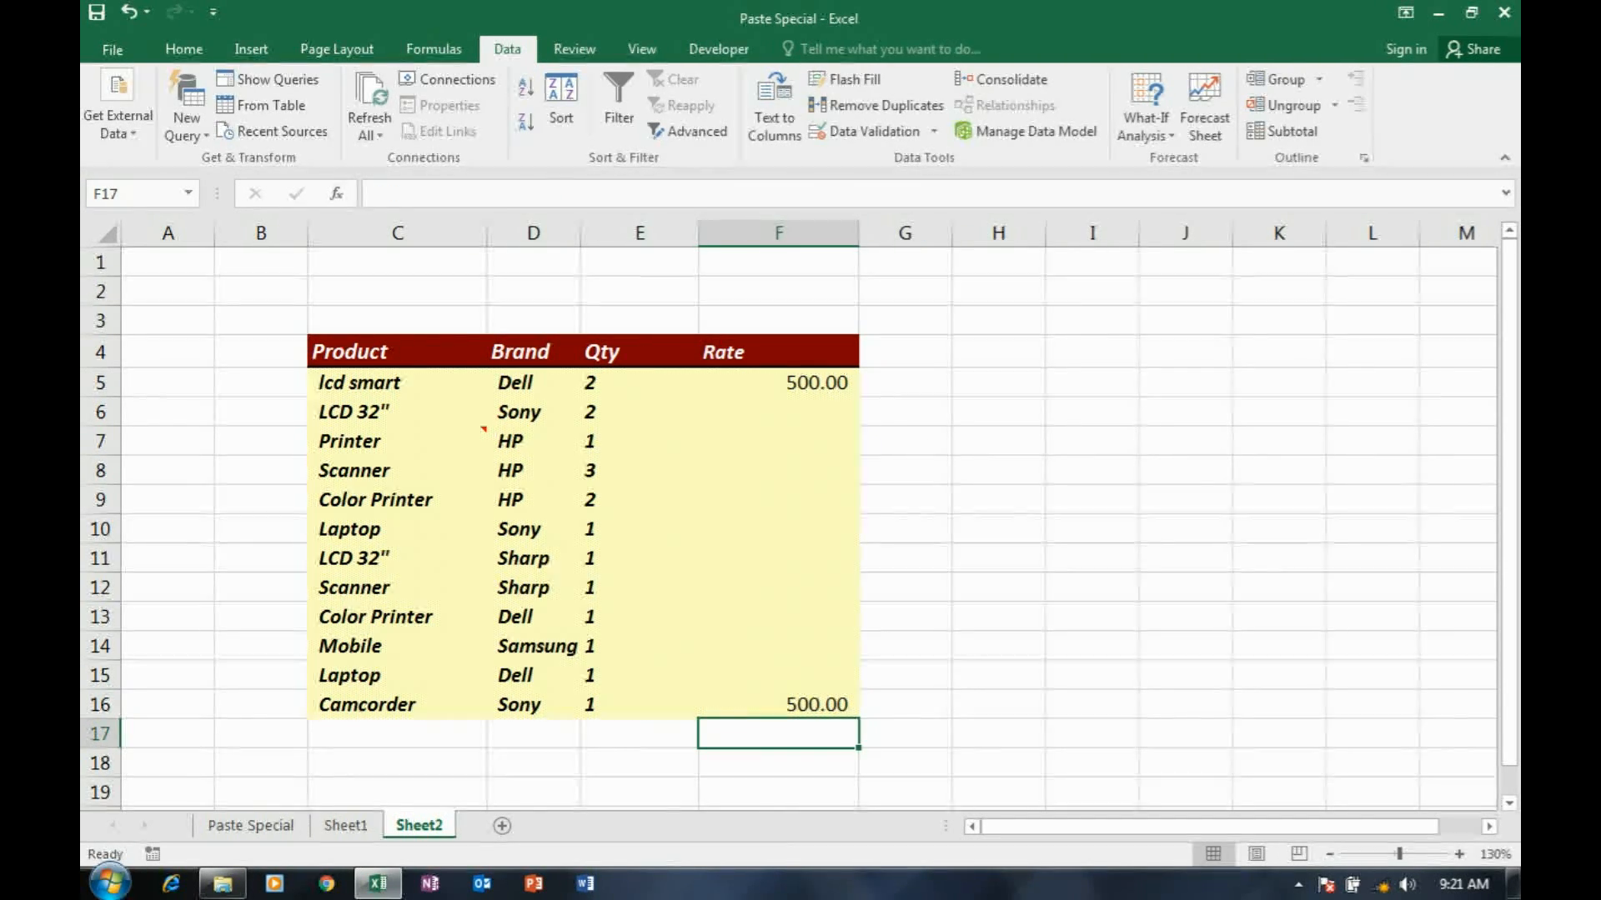
Check the lcd smart and Camcorder rates on the Paste Special sheet, and copy the partly filled Rate range F5:F16 on Sheet2.
left_click(250, 826)
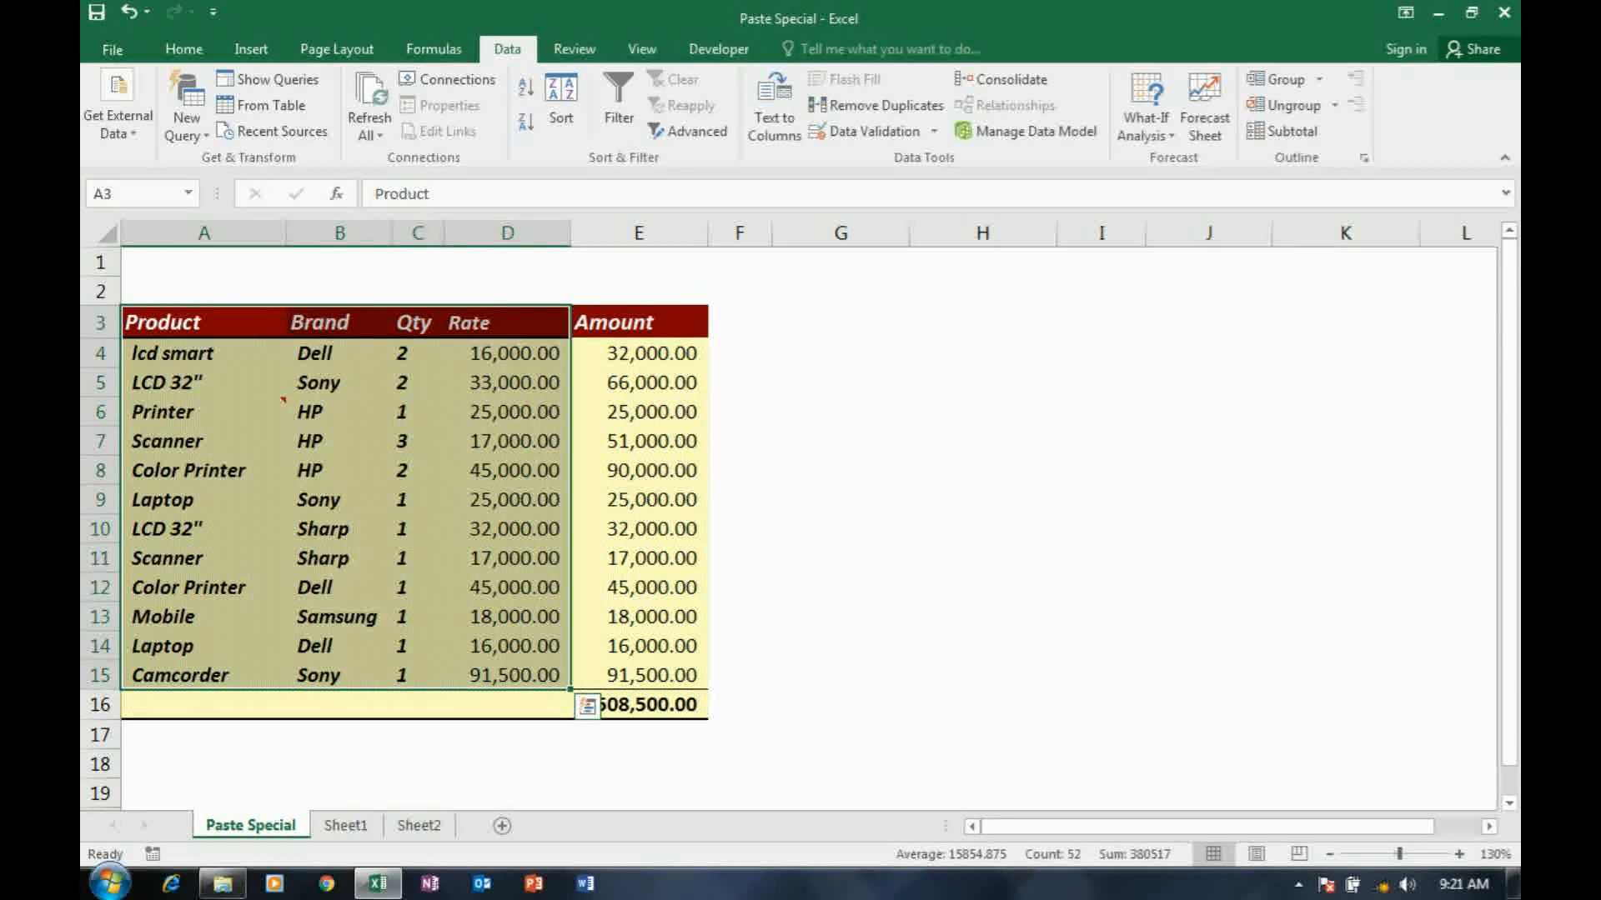
left_click(507, 675)
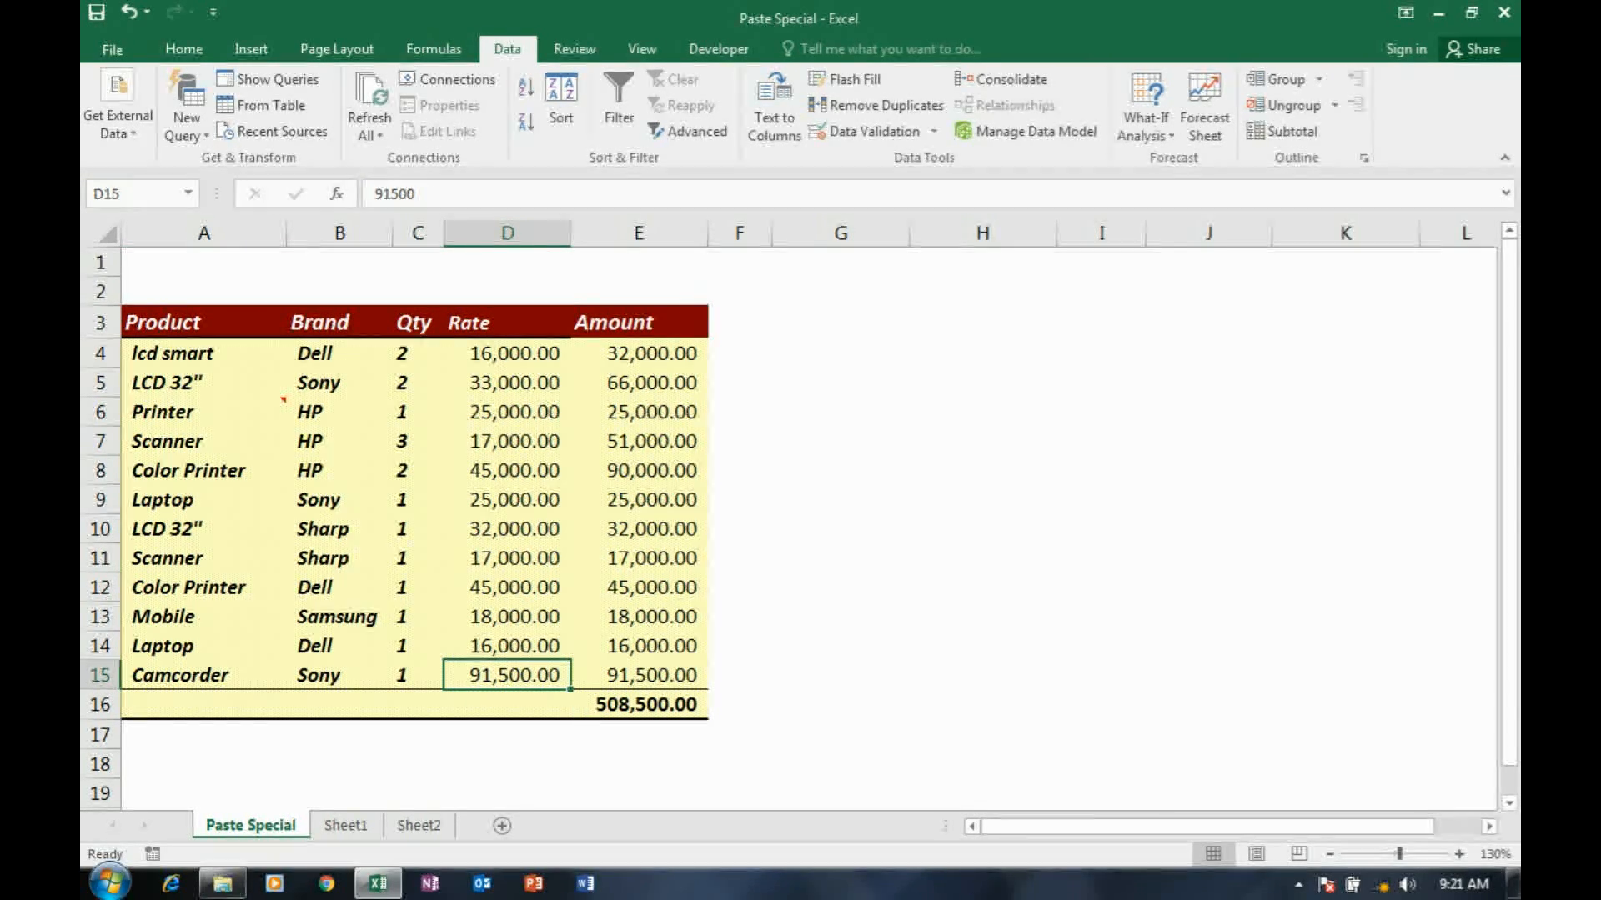
left_click(506, 354)
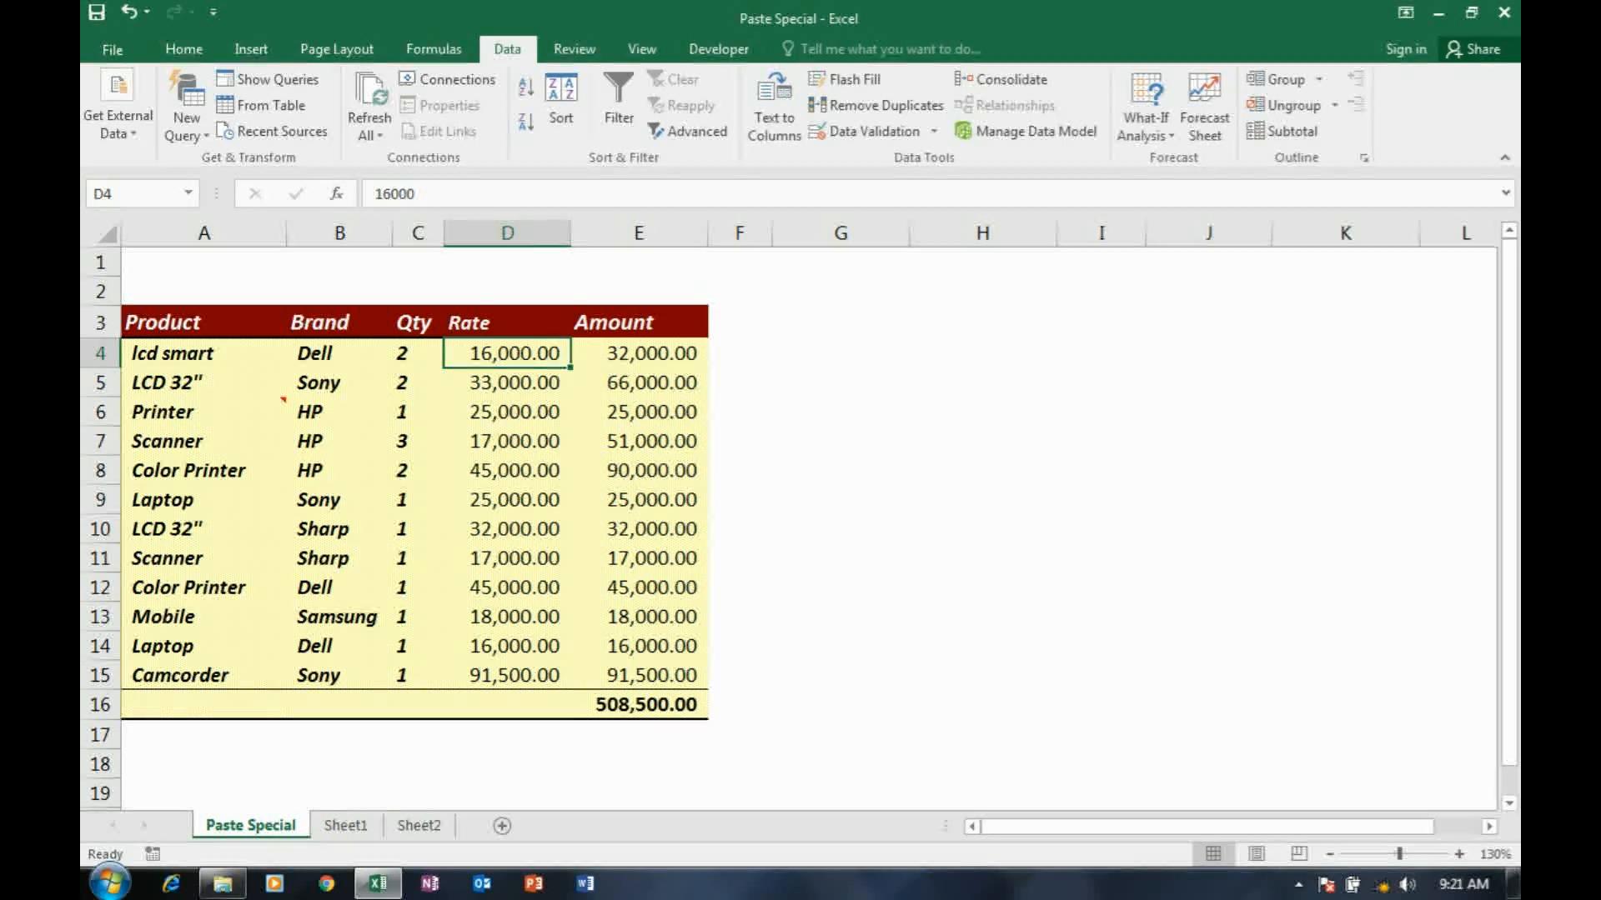
left_click(419, 826)
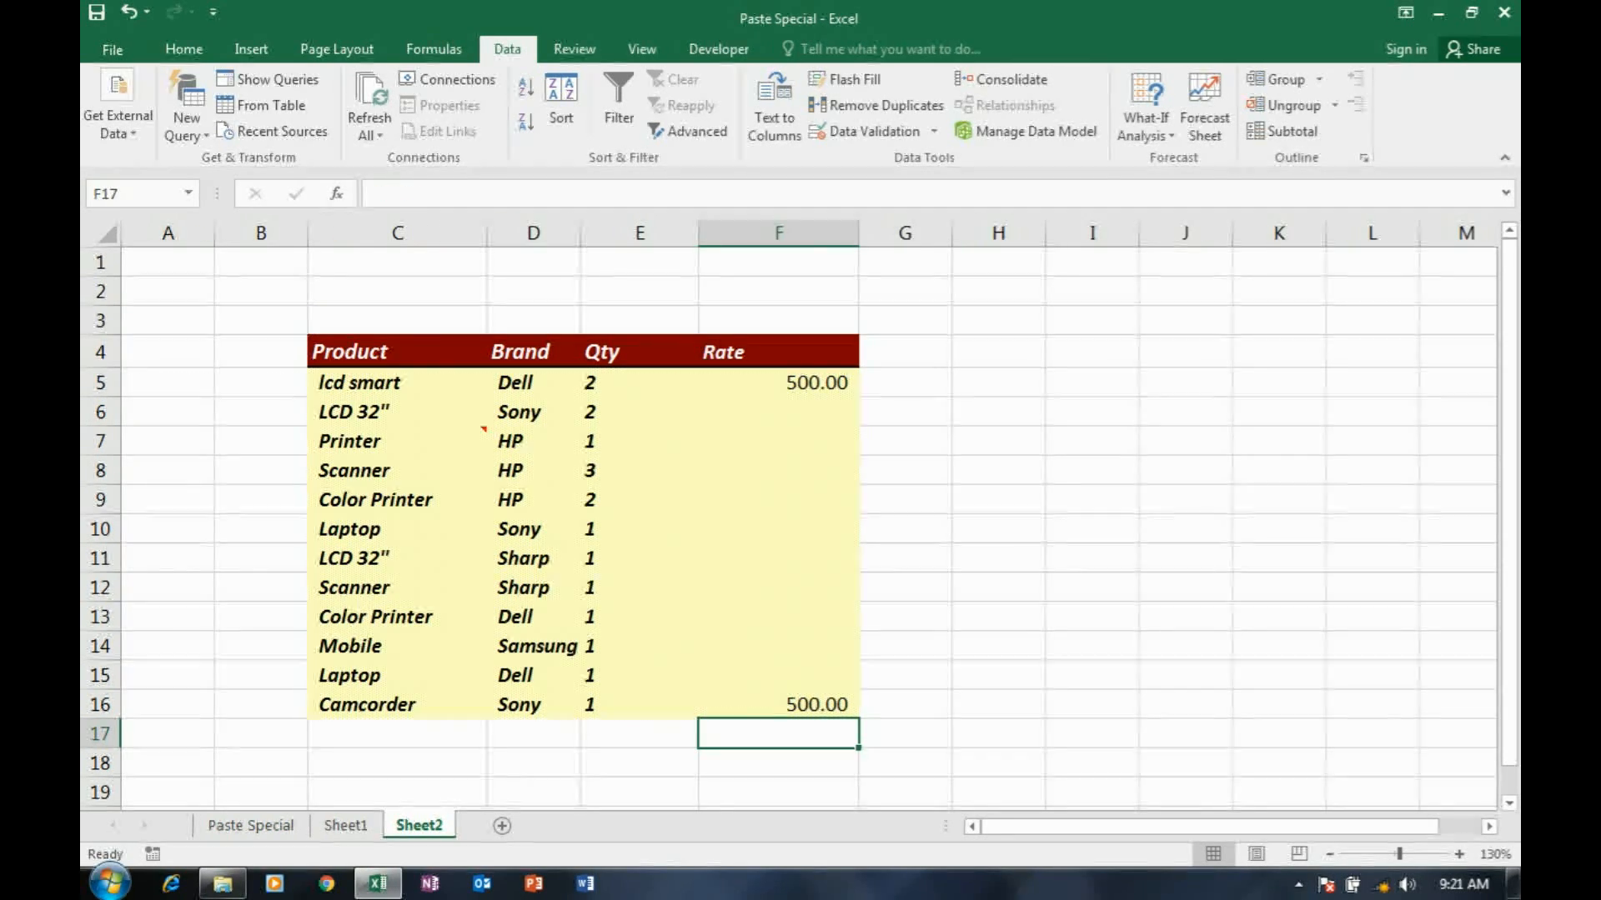
left_click_drag(778, 382, 778, 704)
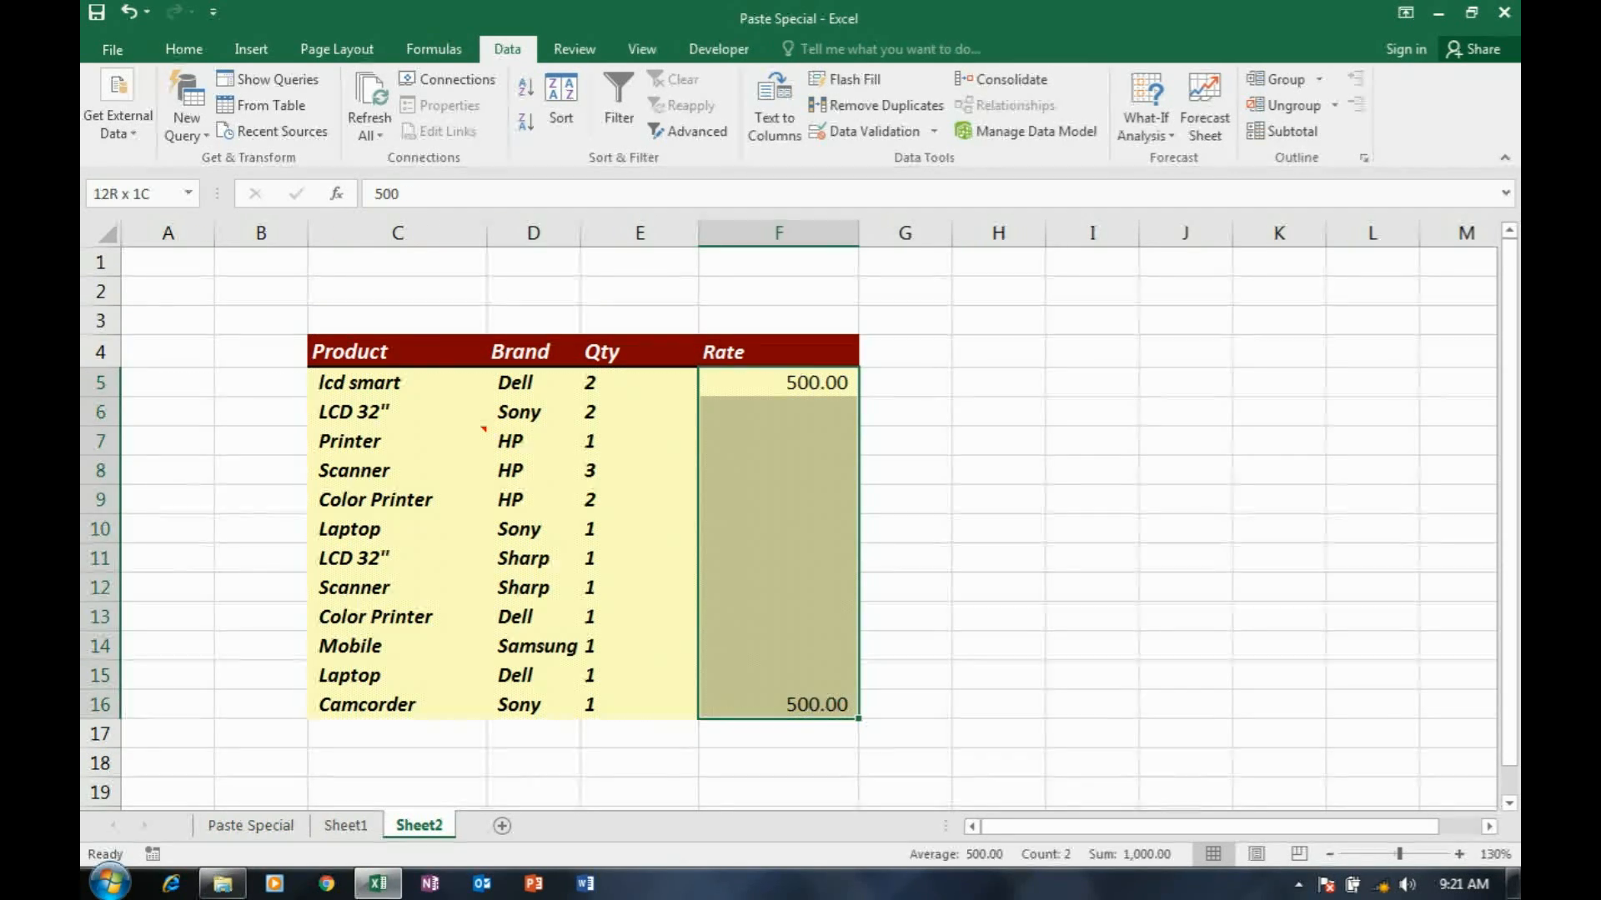
left_click(875, 737)
key("Escape")
left_click_drag(778, 382, 778, 704)
key("ctrl+c")
Paste the copied rates onto D4:D15 of the Paste Special sheet as Values with the Add operation and Skip blanks enabled.
left_click(251, 826)
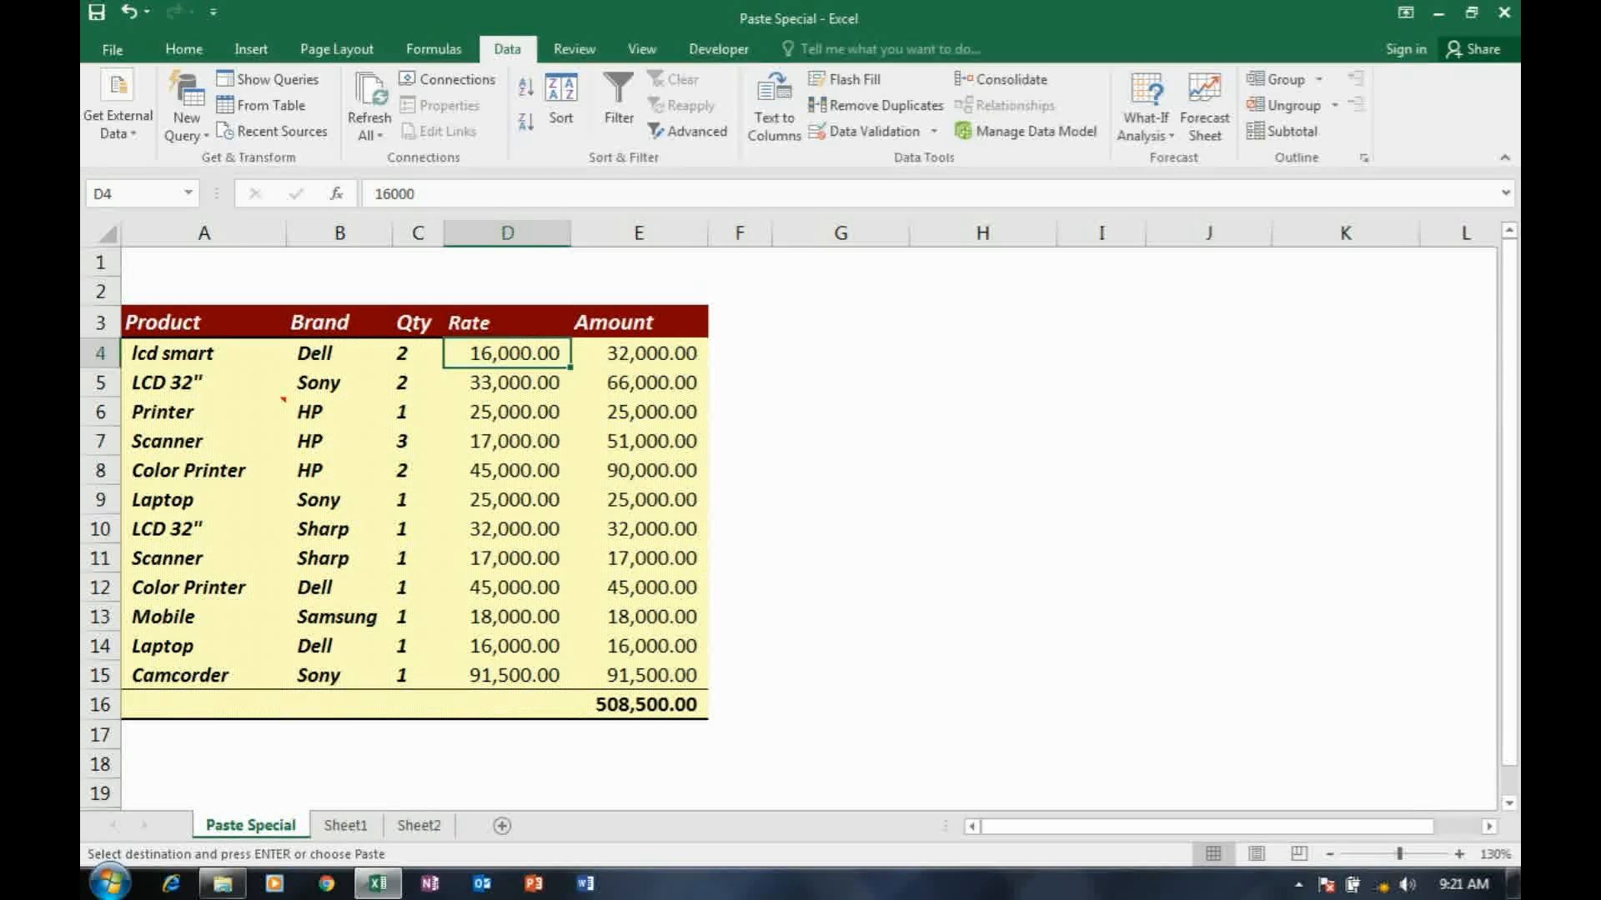
left_click_drag(508, 354, 508, 675)
right_click(498, 627)
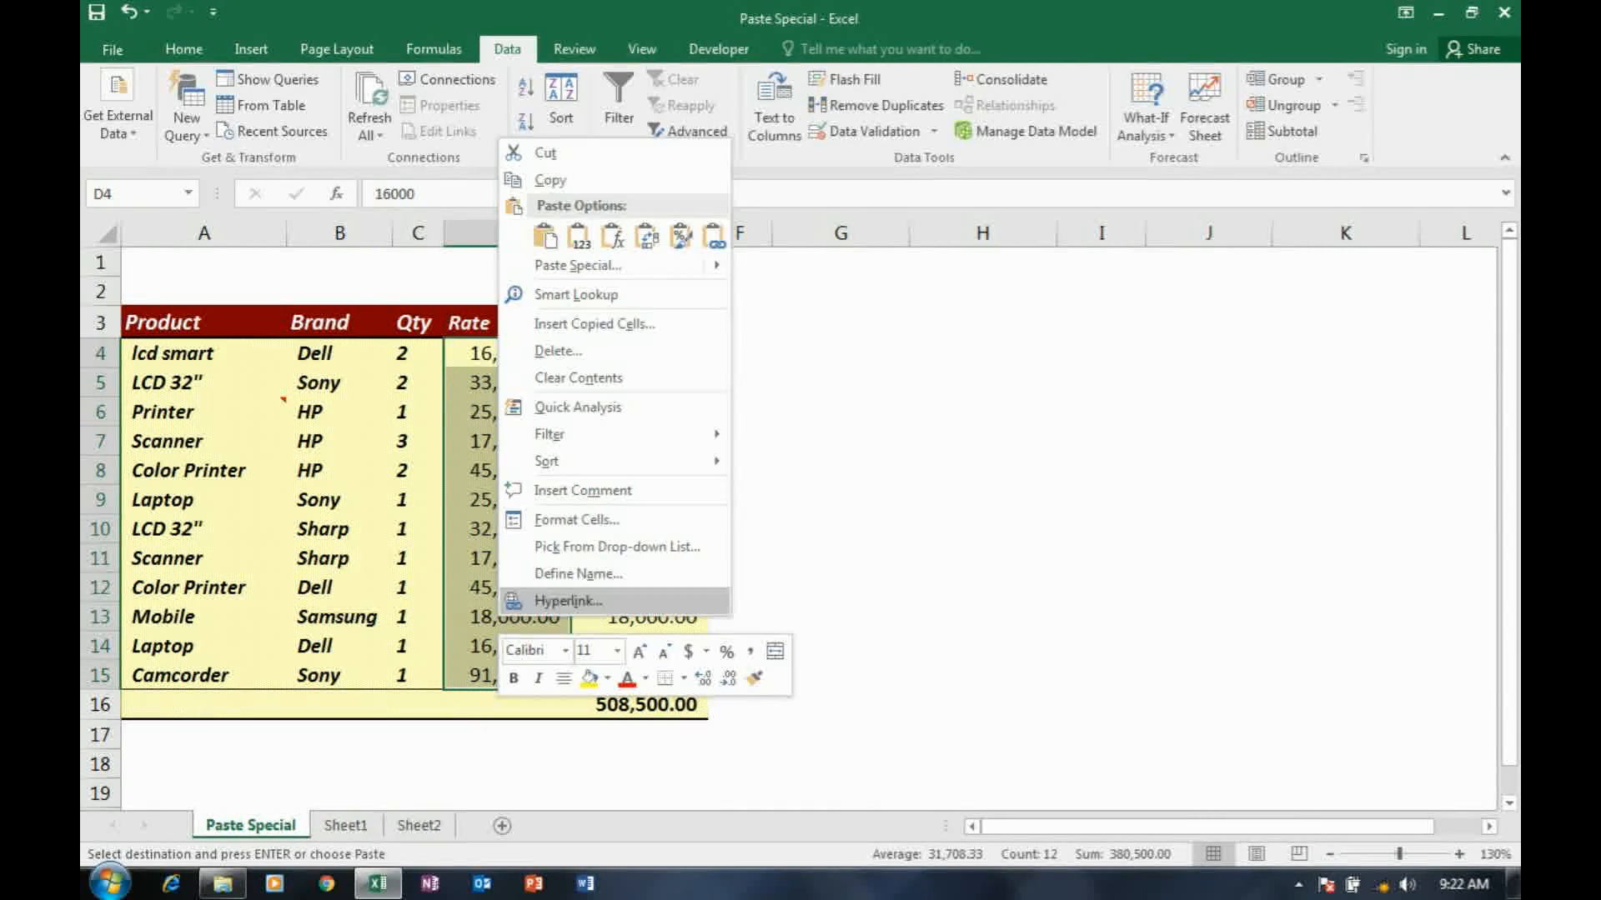
left_click(577, 265)
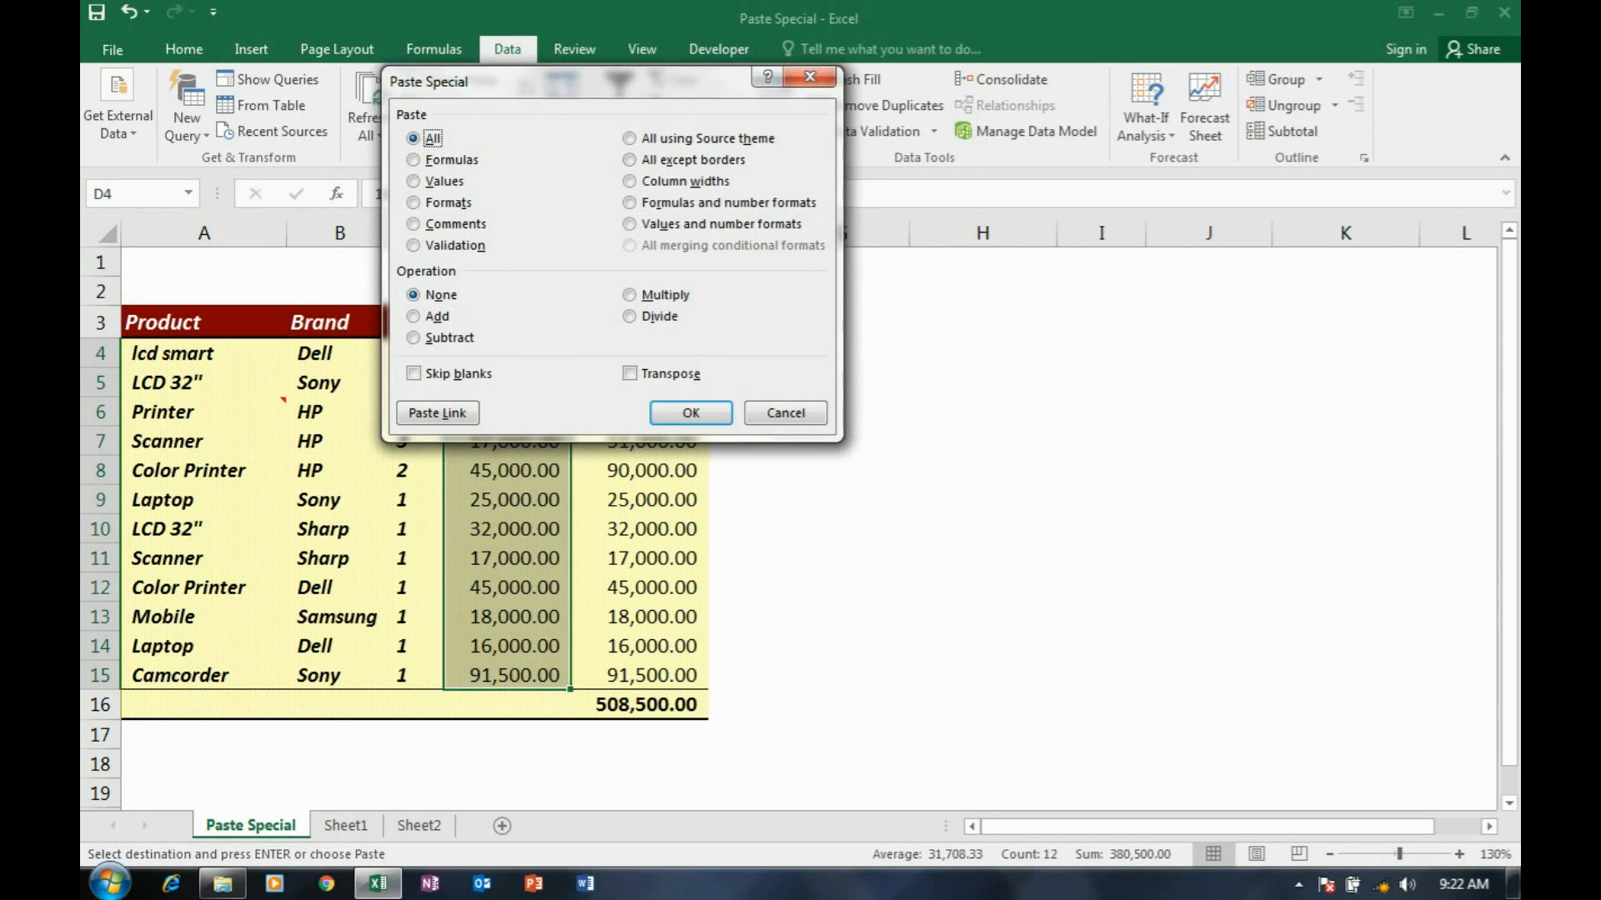
left_click_drag(575, 81, 1059, 106)
key("v")
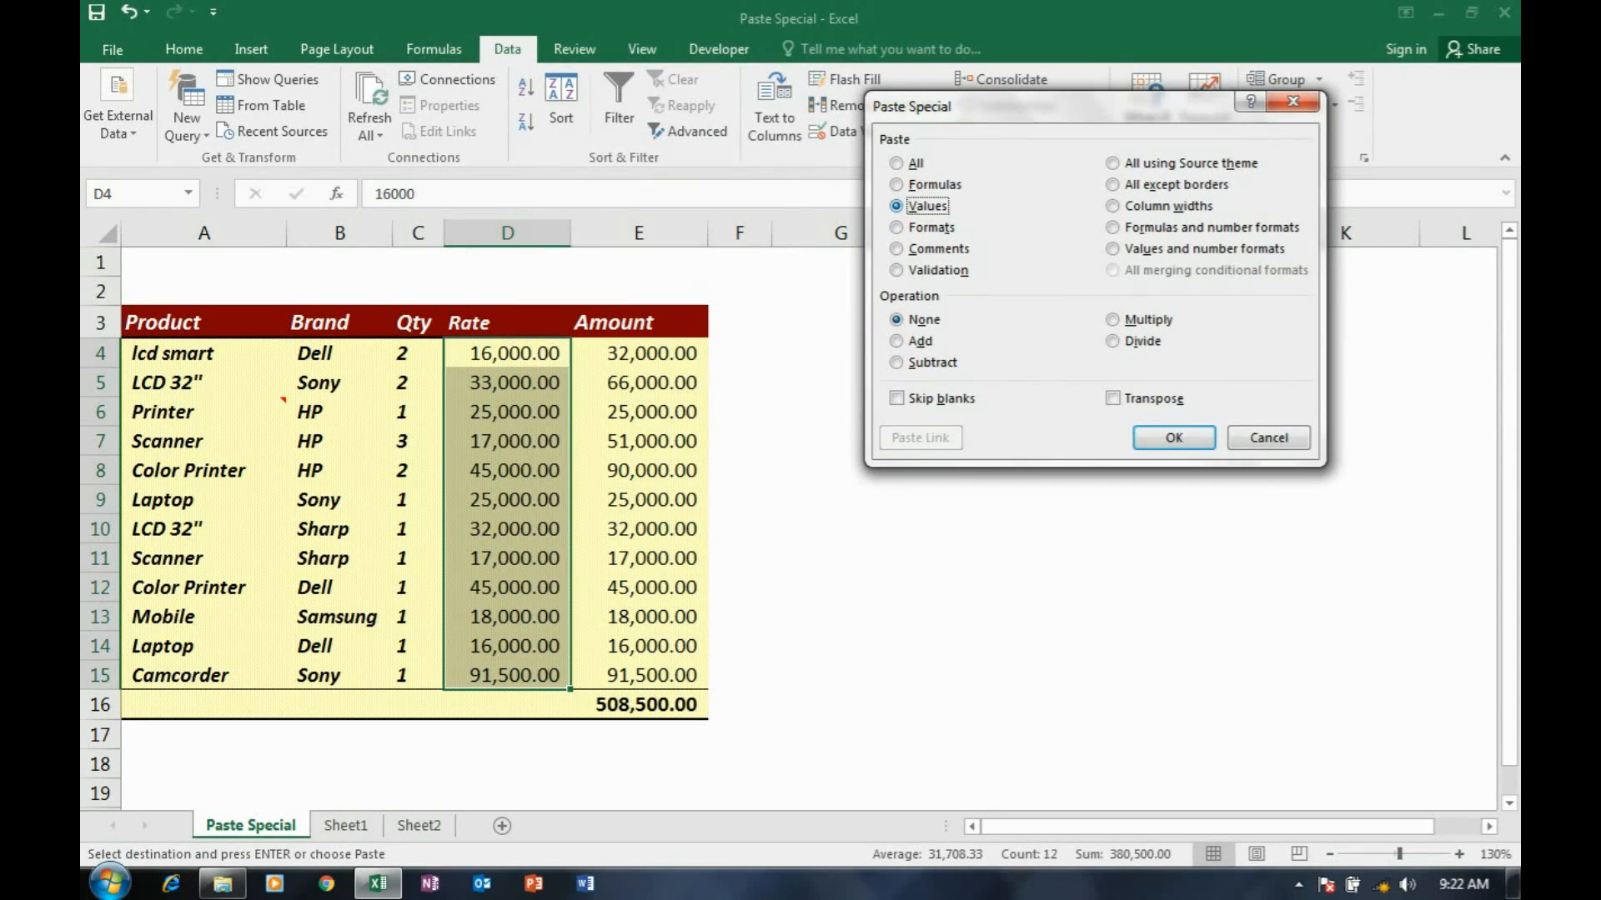
key("d")
key("b")
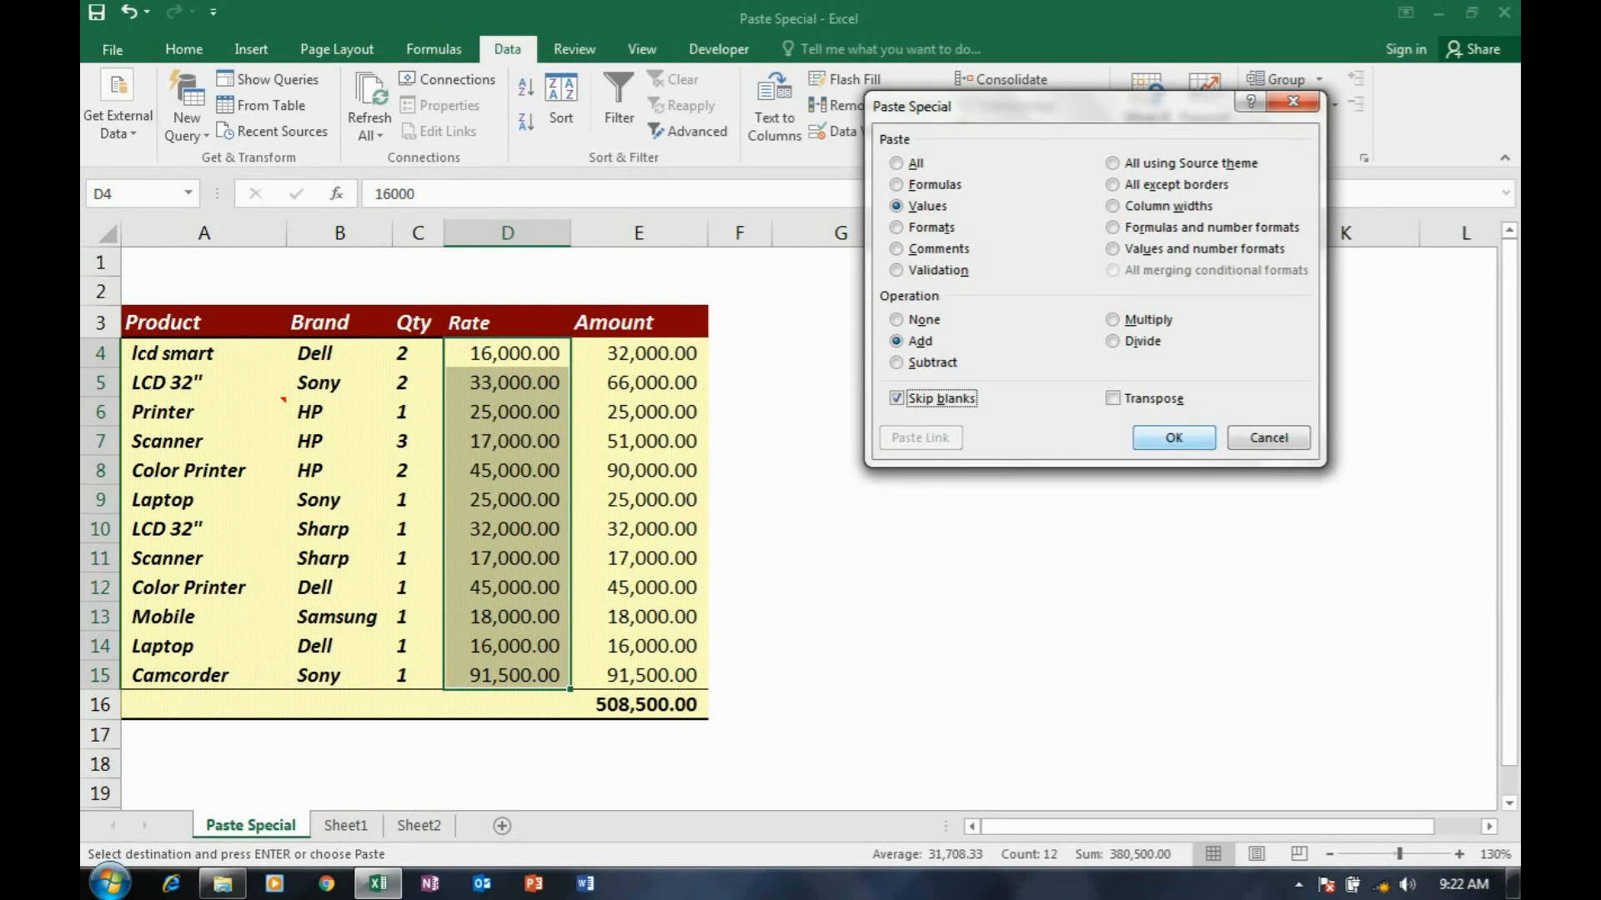
left_click(1174, 438)
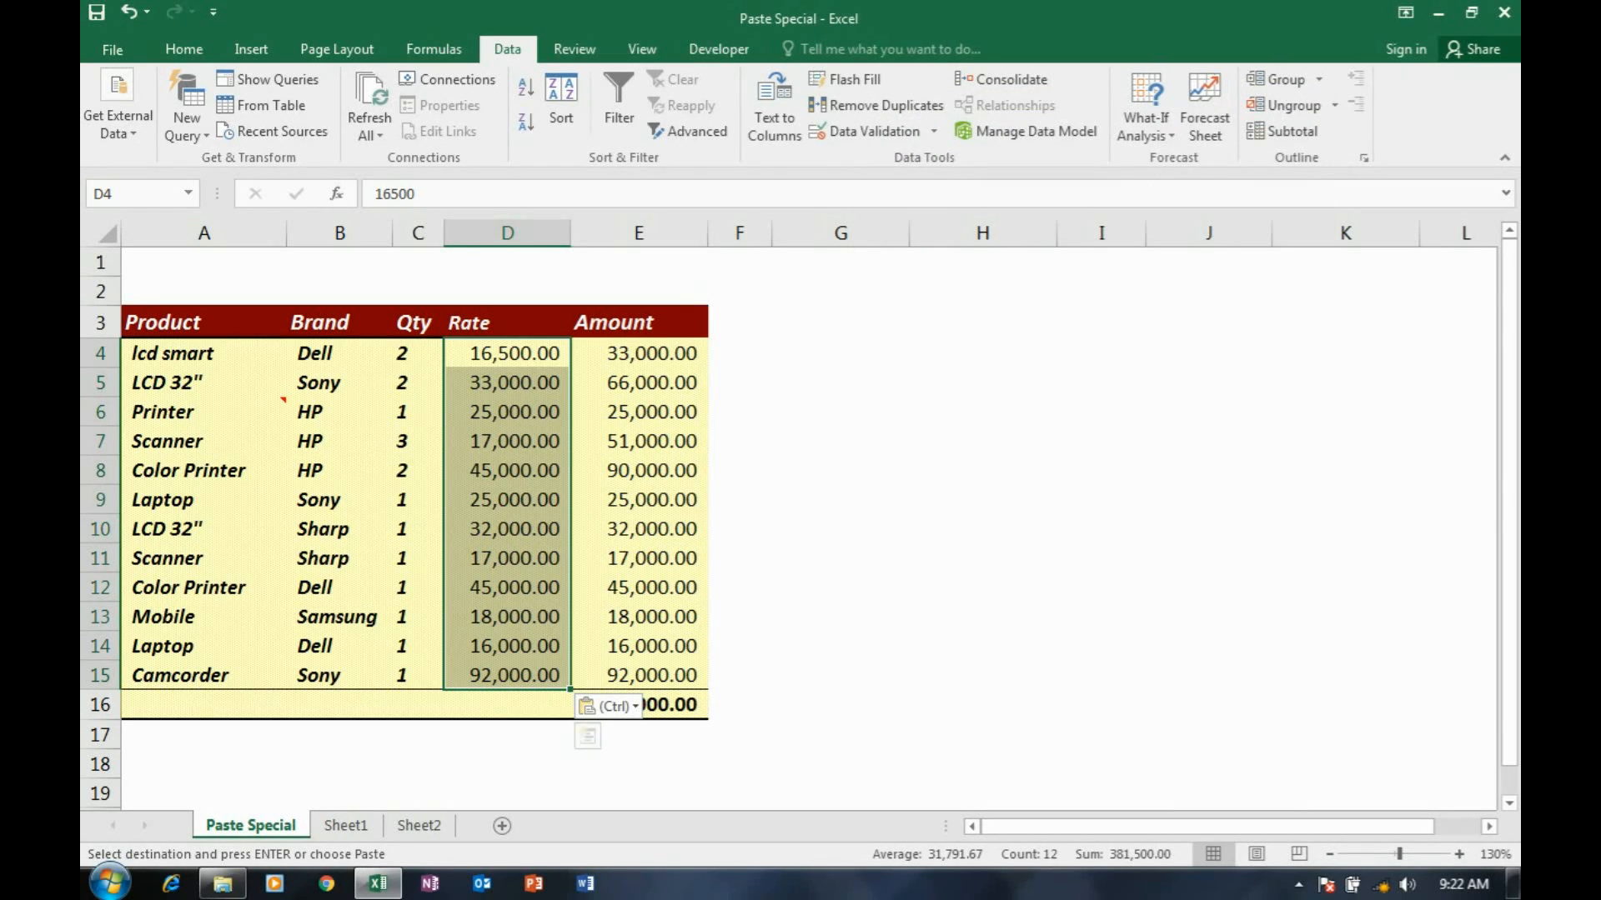
Compare the source rates on Sheet2 with the Paste Special sheet, and open the Paste Special options for cell G4 beside the table.
left_click(418, 825)
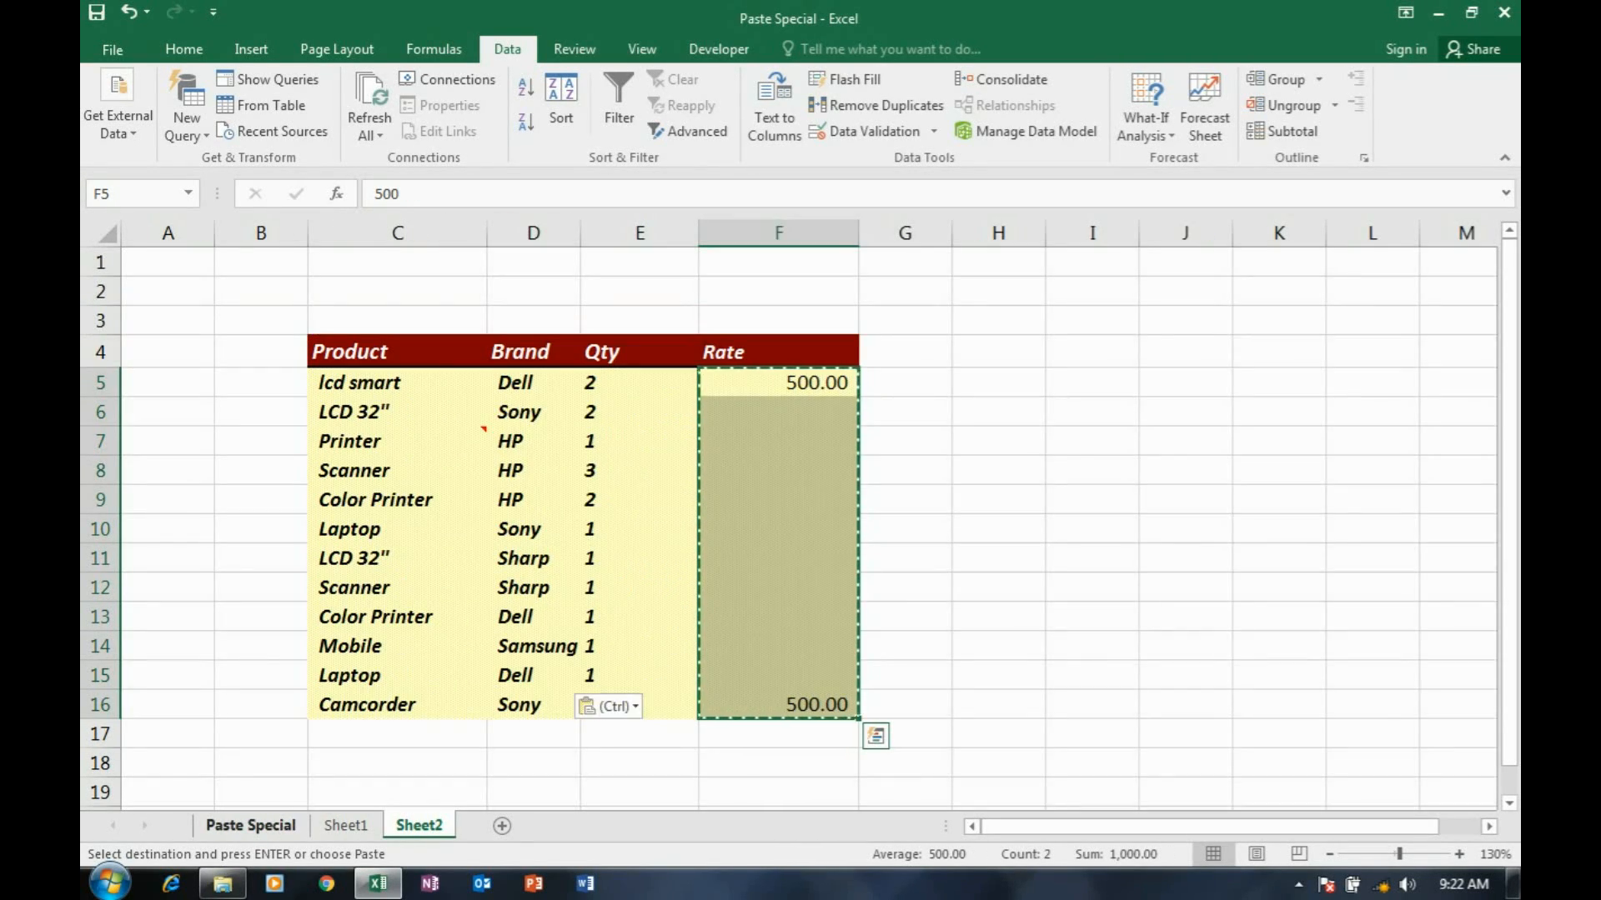
left_click(250, 825)
left_click(841, 441)
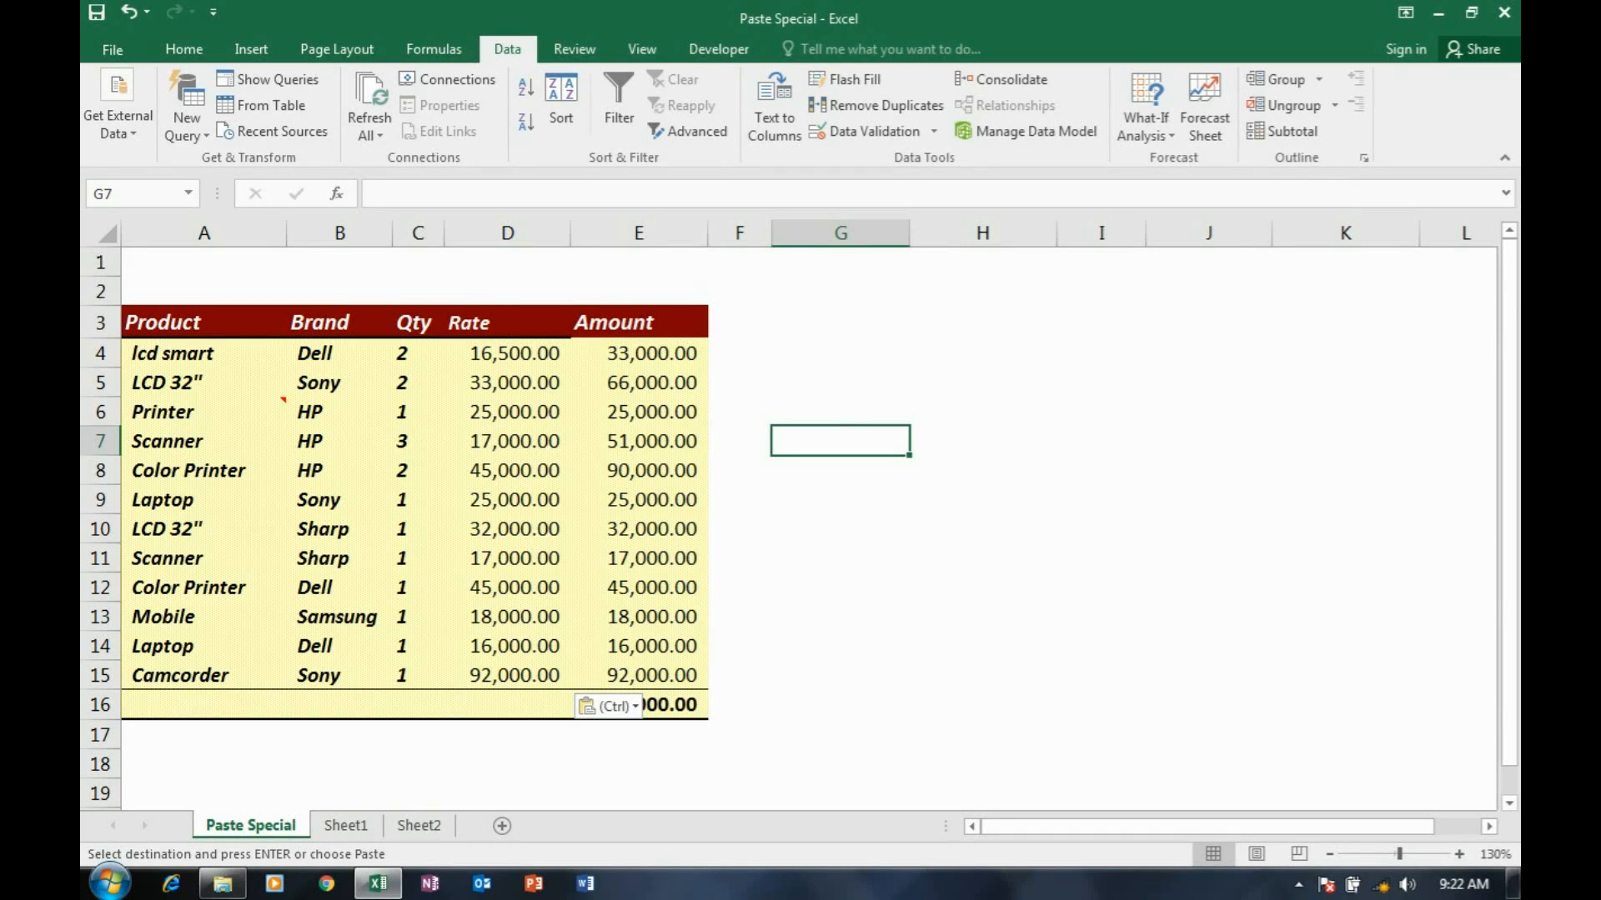
left_click(825, 355)
right_click(824, 356)
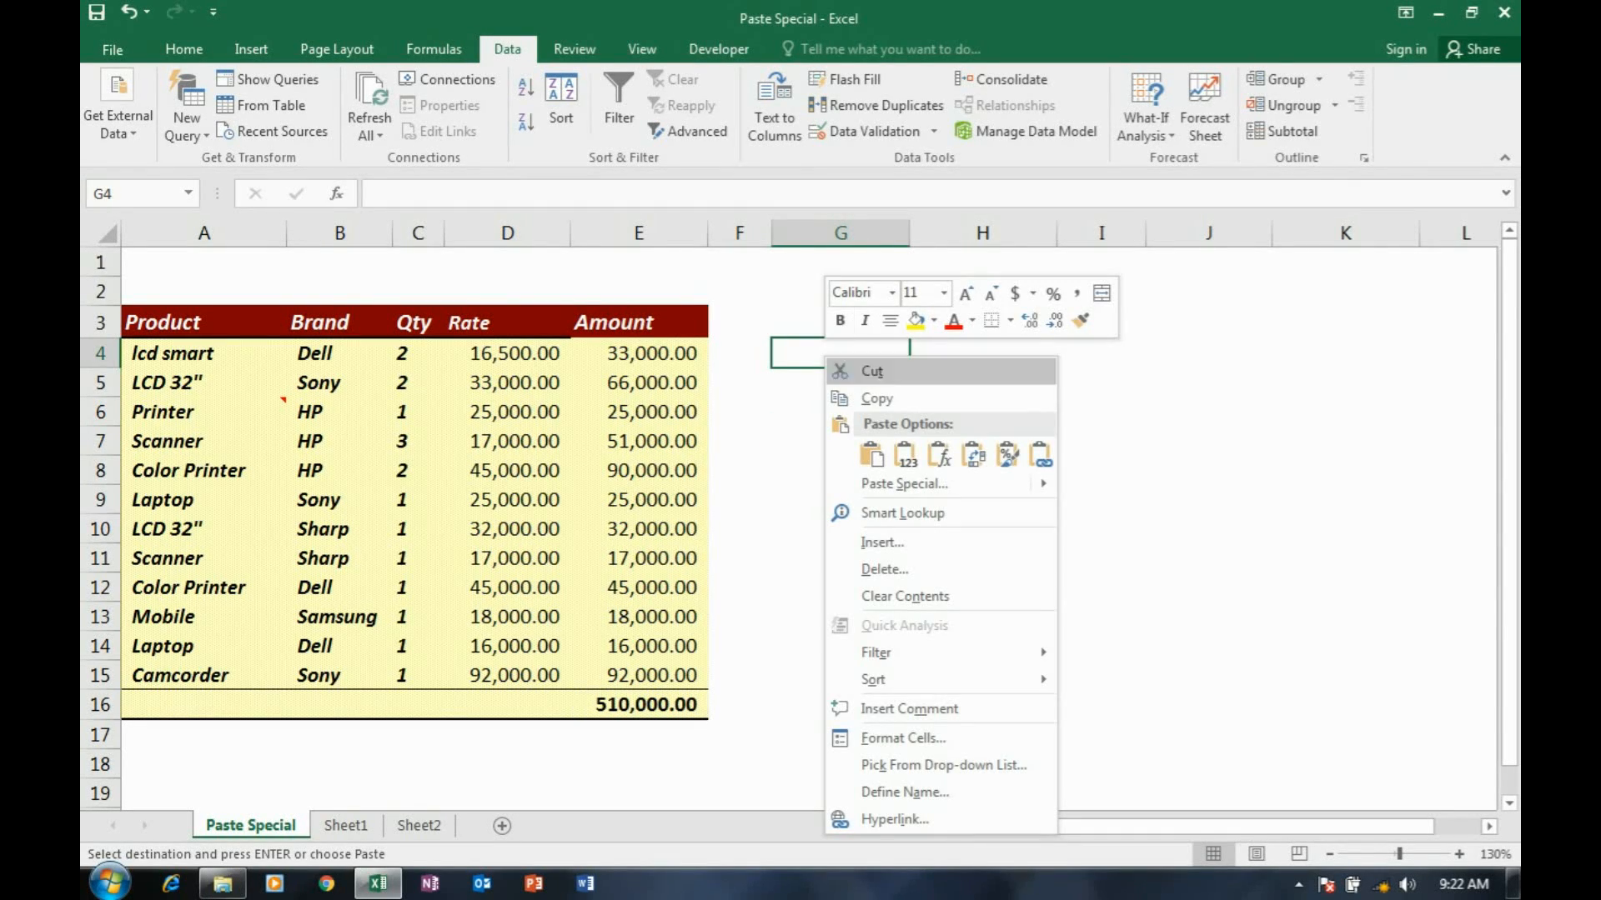
left_click(904, 483)
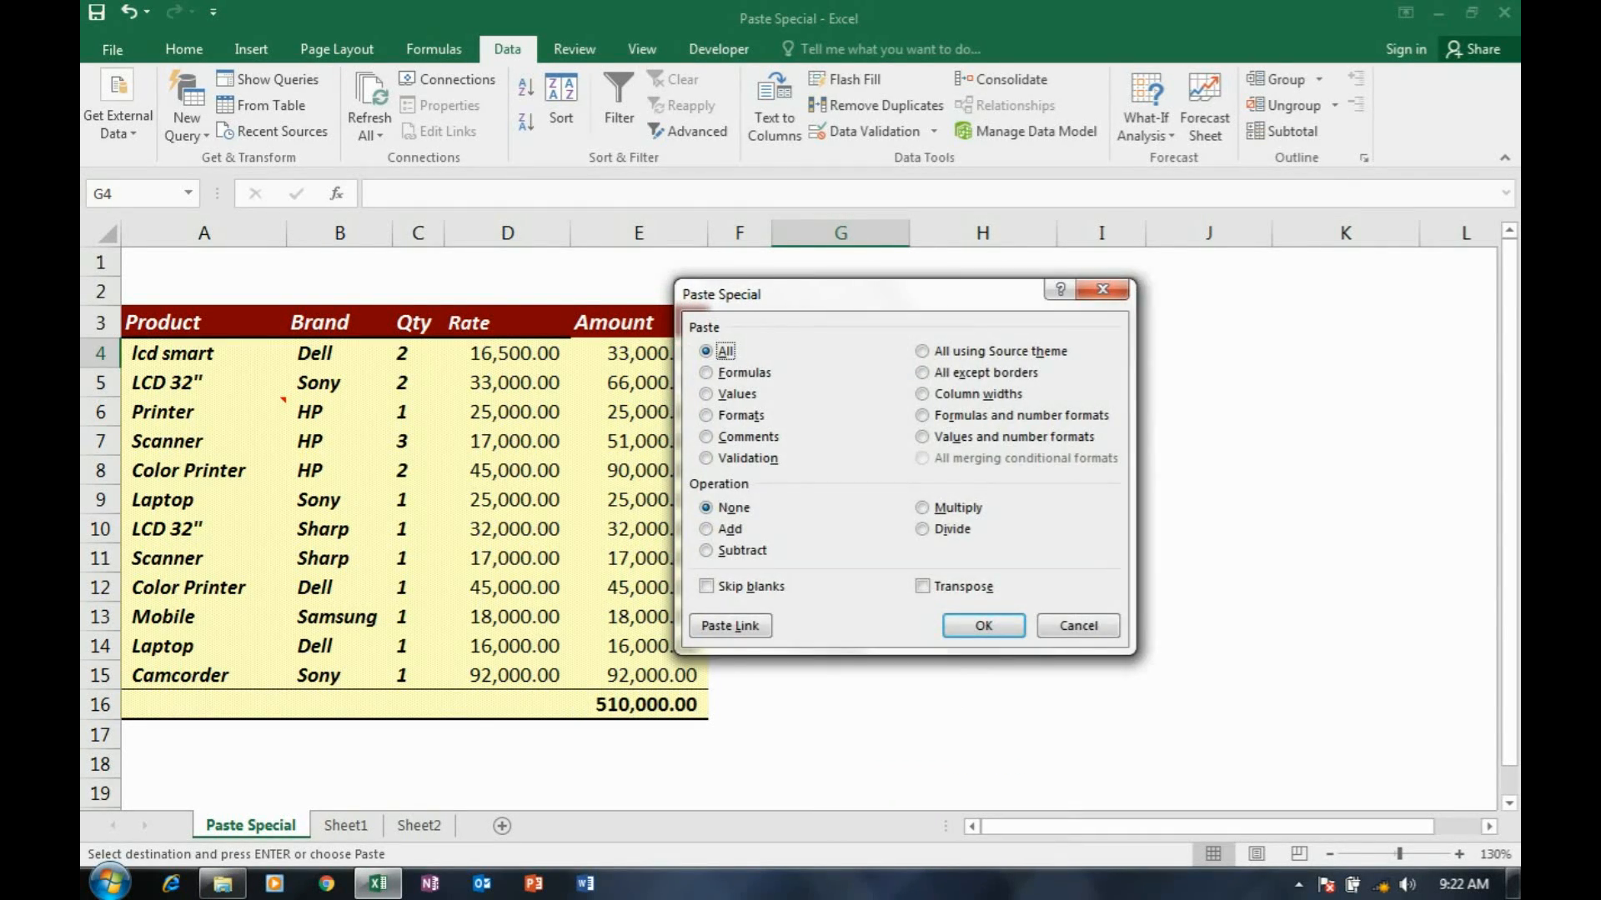
left_click_drag(884, 294, 1055, 260)
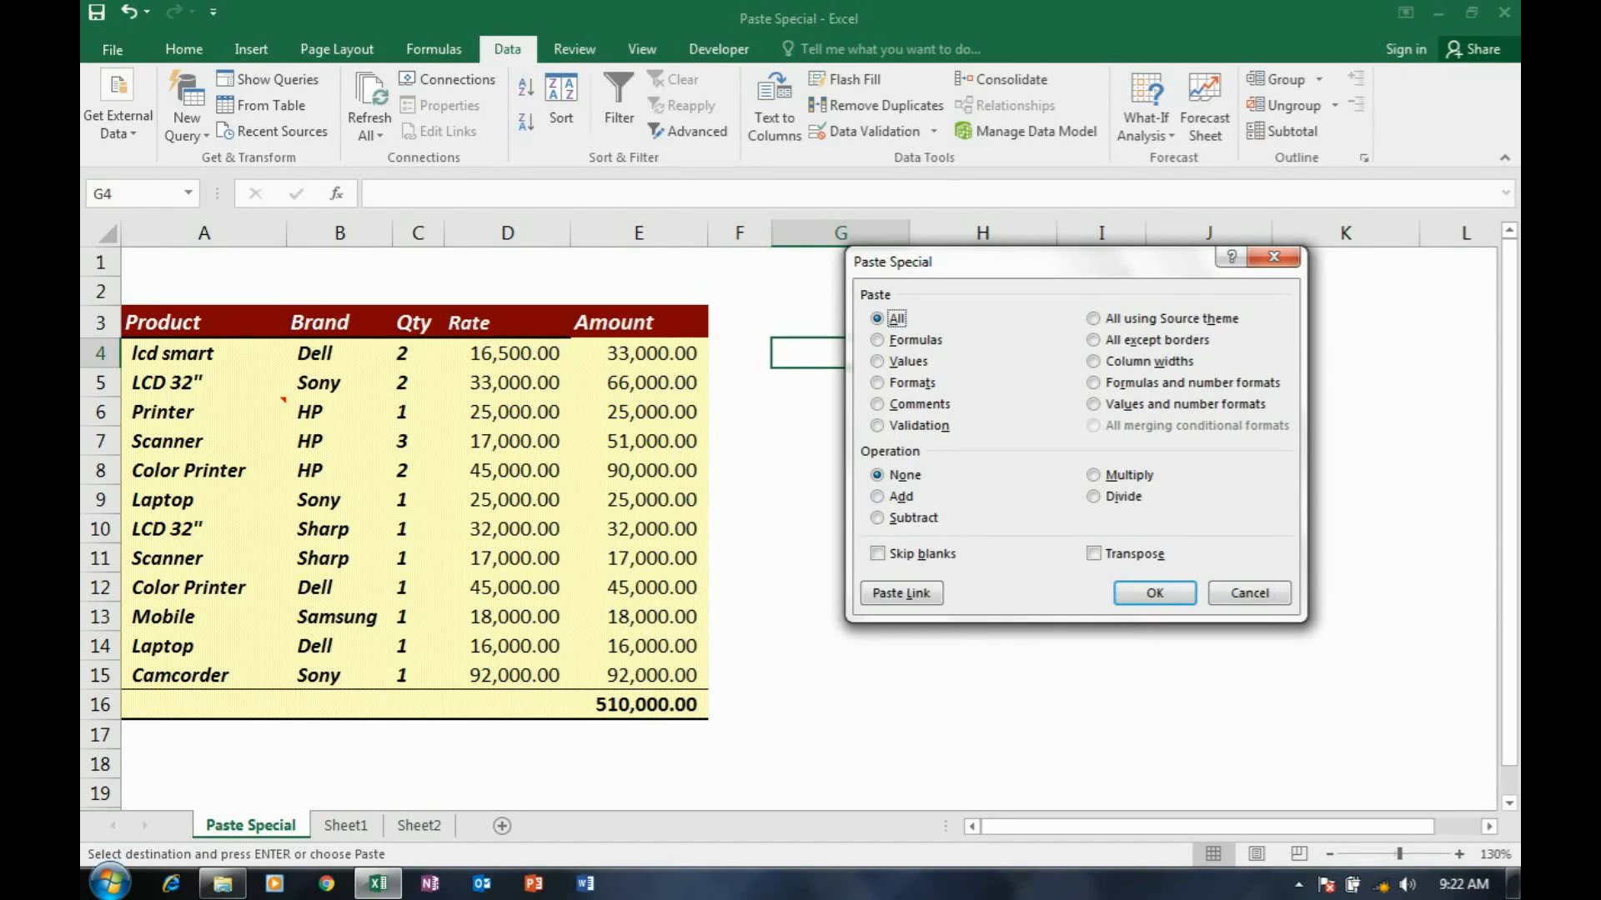
left_click_drag(1055, 261, 1016, 271)
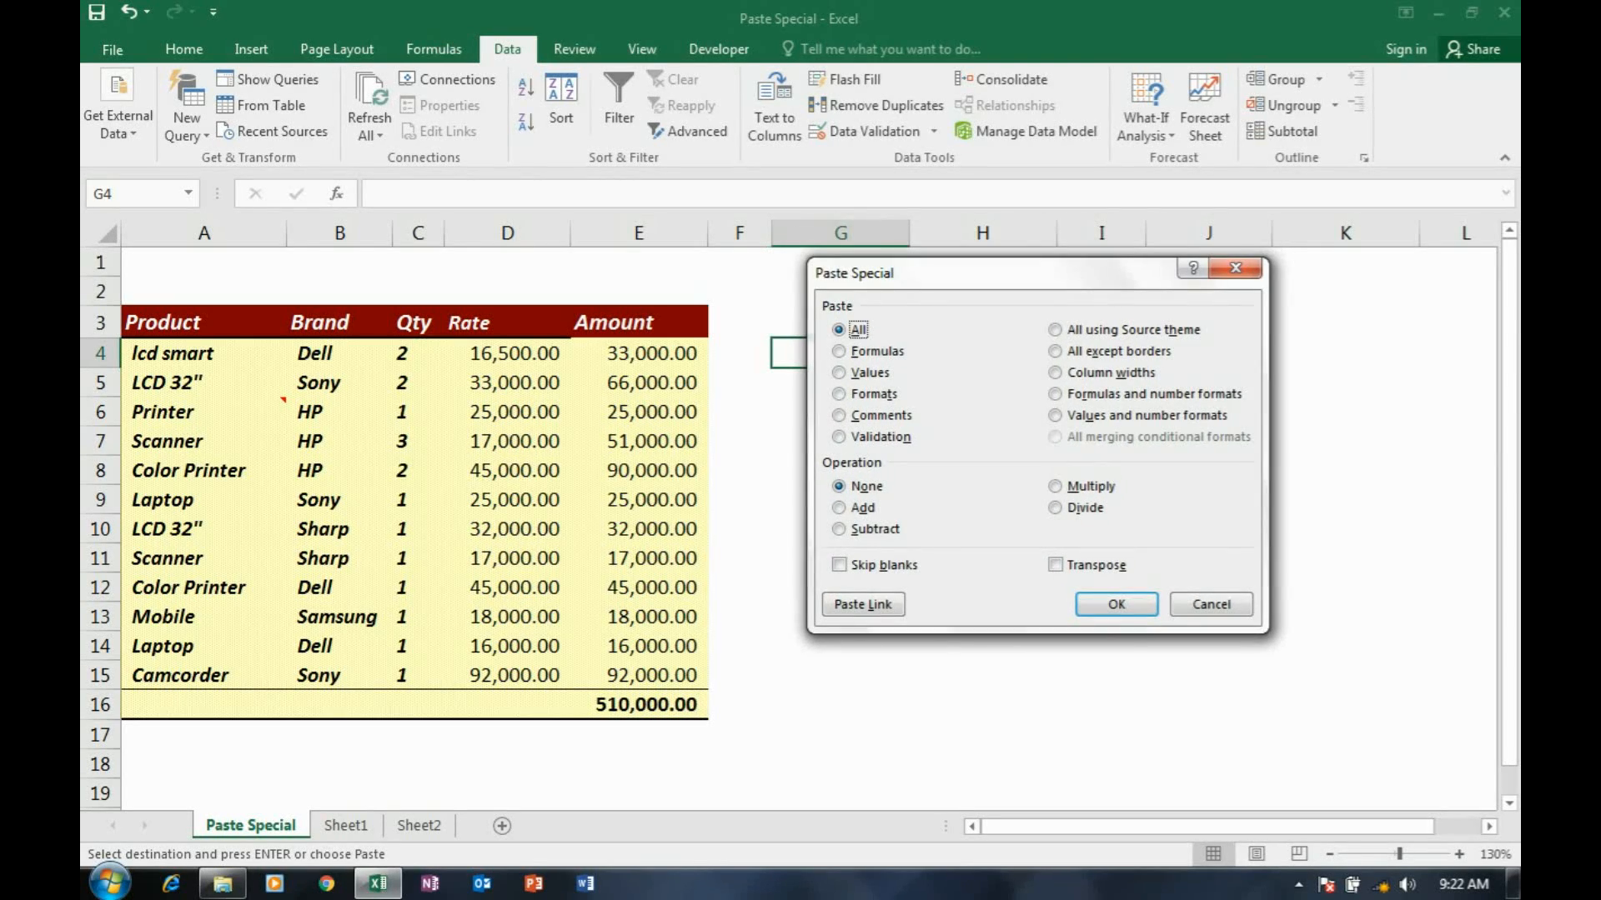